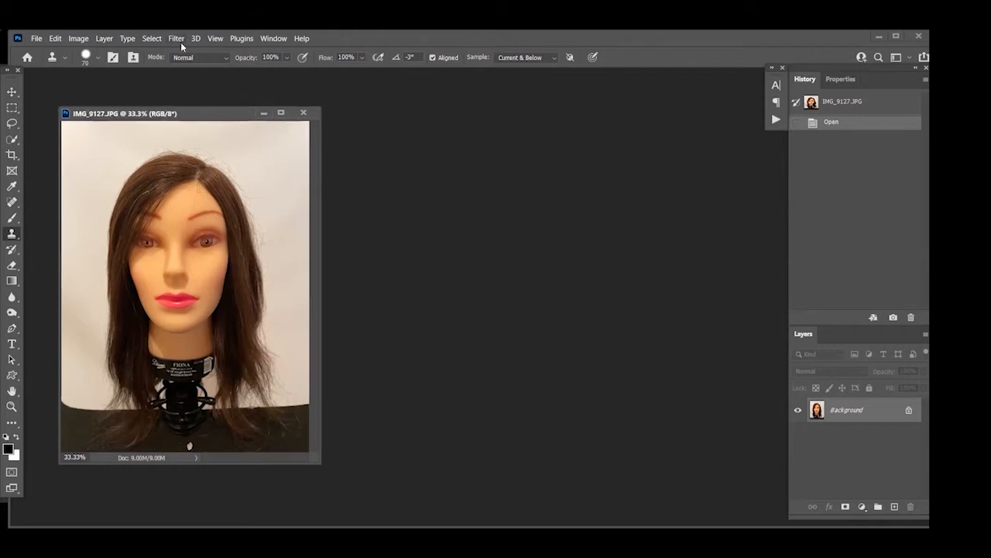
Open Neural Filters for the mannequin photo and enable the Smart Portrait filter
{"action": "left_click", "coordinate": [177, 39]}
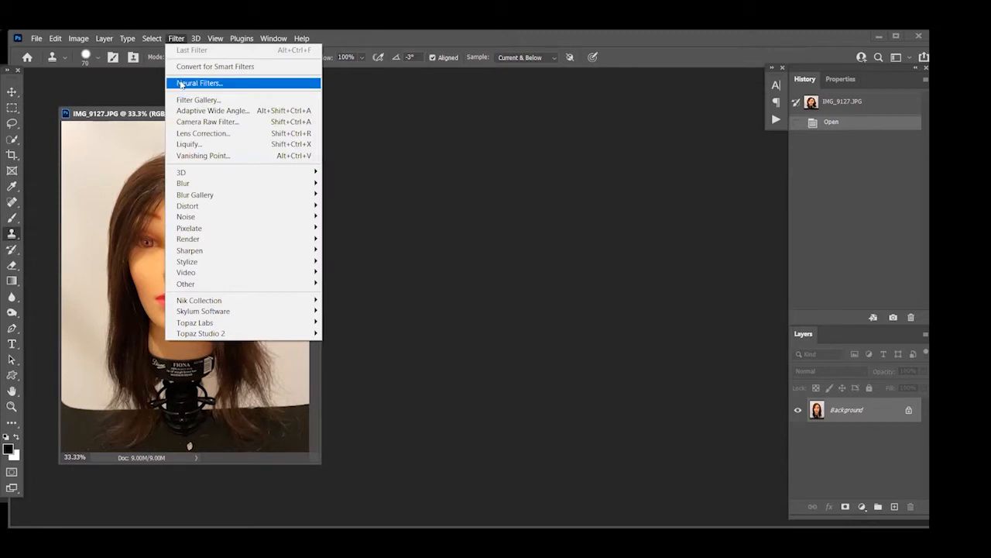
{"action": "left_click", "coordinate": [180, 83]}
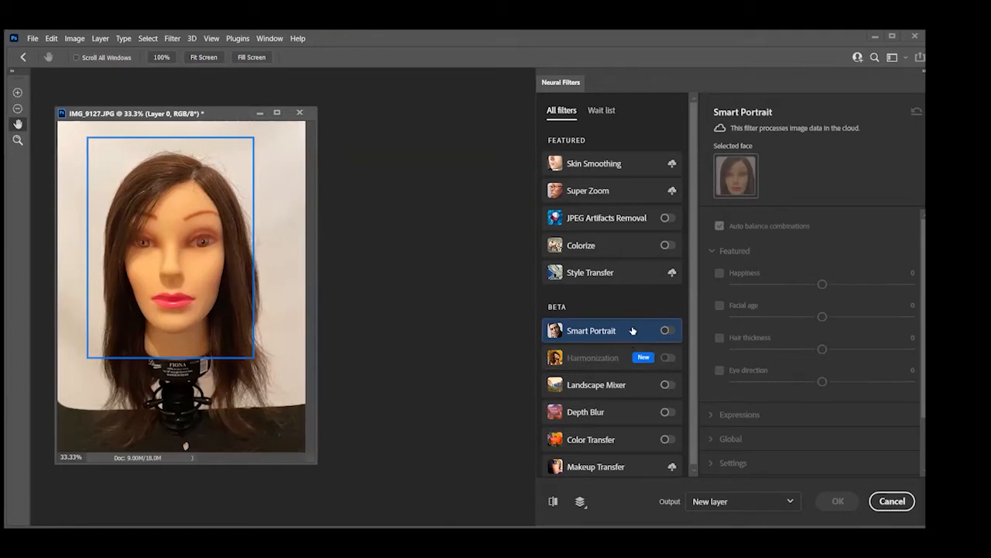
{"action": "mouse_move", "coordinate": [633, 332]}
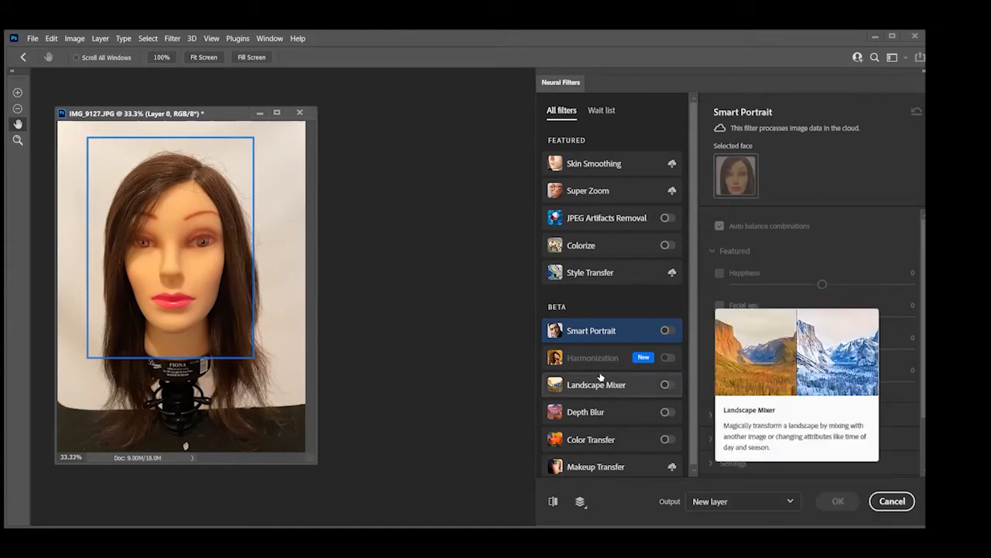
{"action": "mouse_move", "coordinate": [639, 359]}
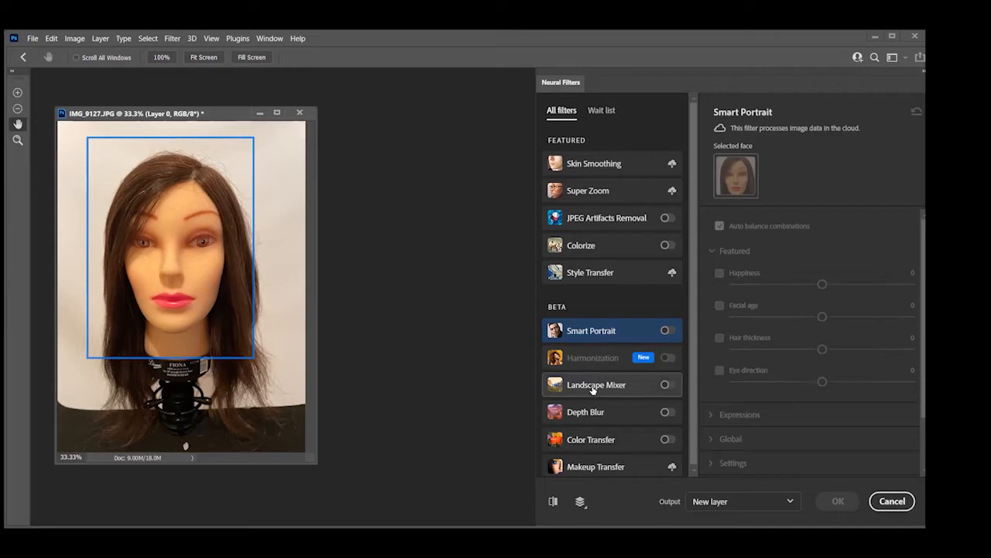
{"action": "mouse_move", "coordinate": [593, 388]}
{"action": "mouse_move", "coordinate": [581, 336]}
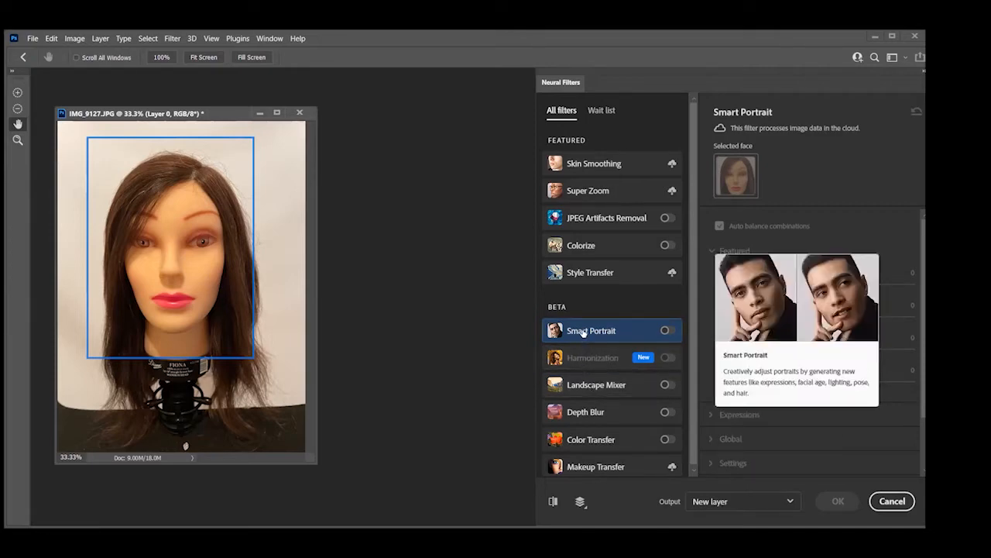
{"action": "mouse_move", "coordinate": [575, 412]}
{"action": "left_click", "coordinate": [665, 330]}
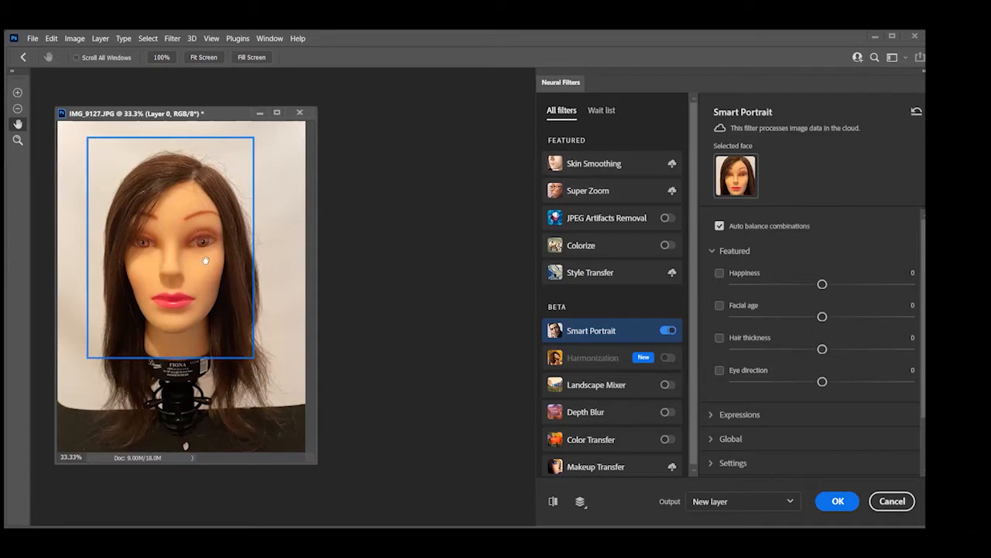
Reposition the photo window and set Smart Portrait's Happiness to +30
{"action": "scroll", "coordinate": [792, 264], "scroll_direction": "down", "scroll_amount": 2}
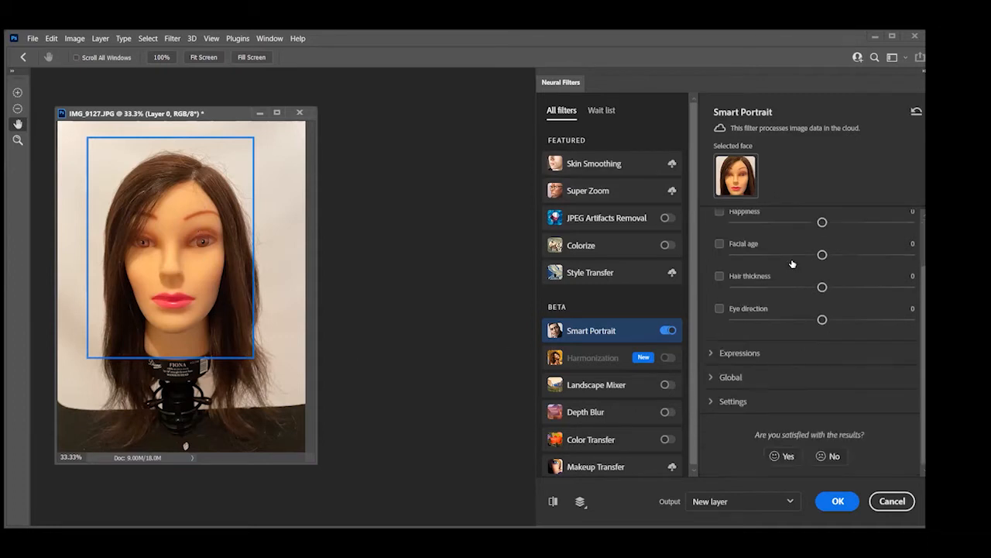
{"action": "scroll", "coordinate": [792, 264], "scroll_direction": "up", "scroll_amount": 2}
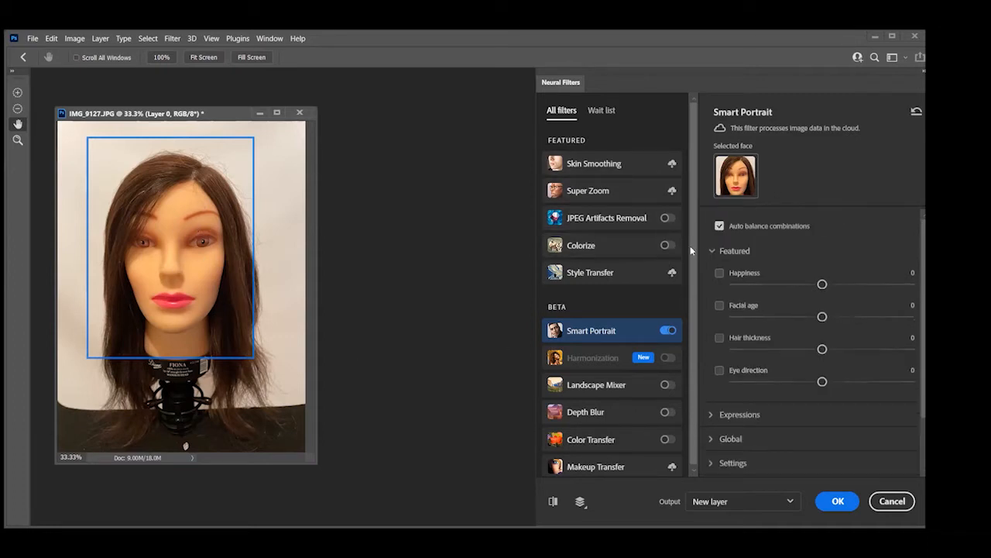
{"action": "left_click", "coordinate": [713, 252]}
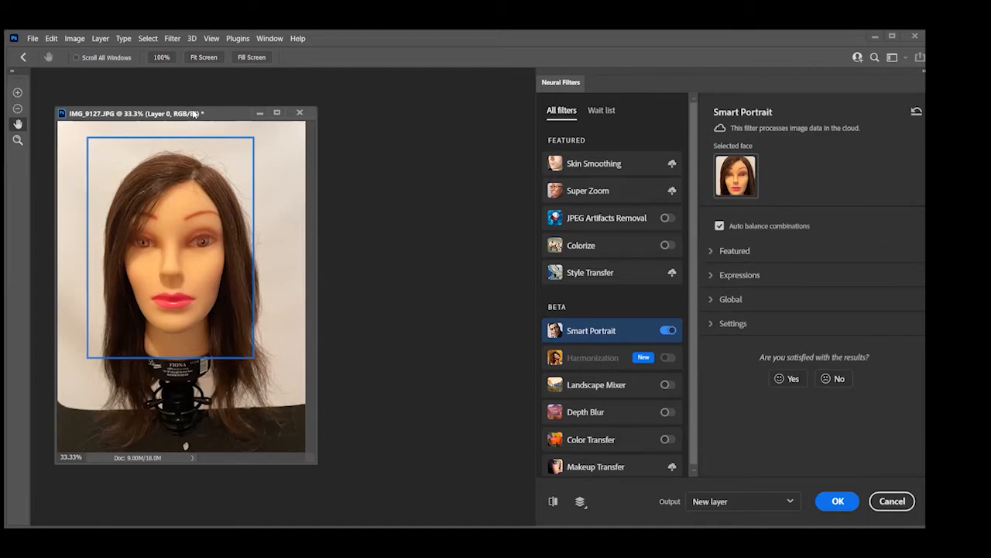
{"action": "left_click_drag", "start_coordinate": [219, 103], "coordinate": [247, 92]}
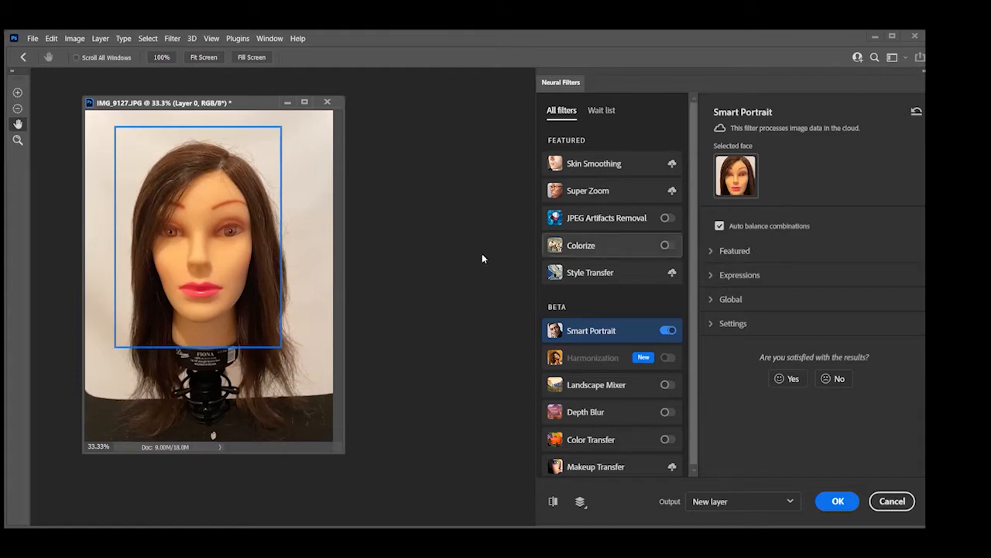
{"action": "left_click", "coordinate": [711, 252]}
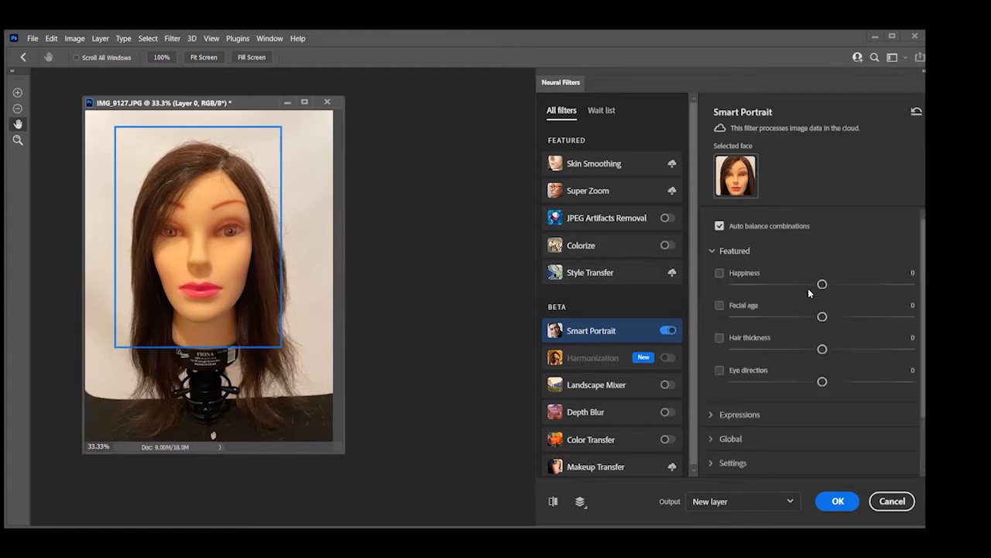
{"action": "left_click_drag", "start_coordinate": [824, 287], "coordinate": [879, 291]}
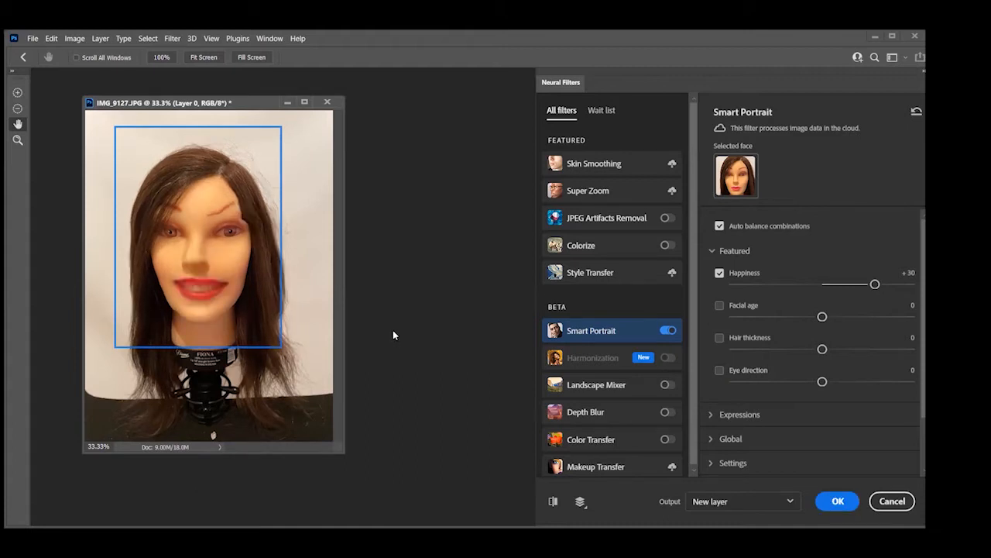
Compare the smiling mannequin preview with the original photo several times
{"action": "left_click", "coordinate": [553, 502]}
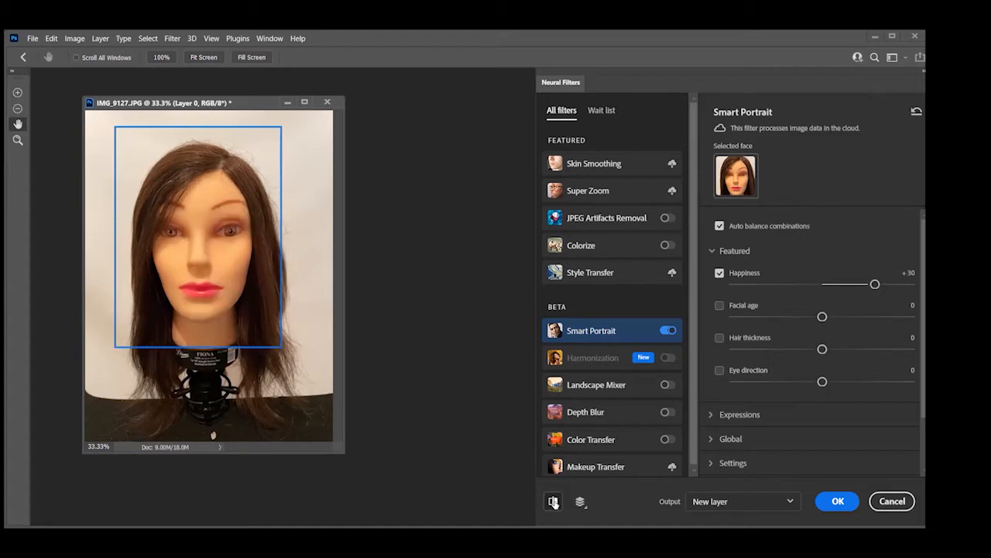
{"action": "left_click", "coordinate": [553, 502]}
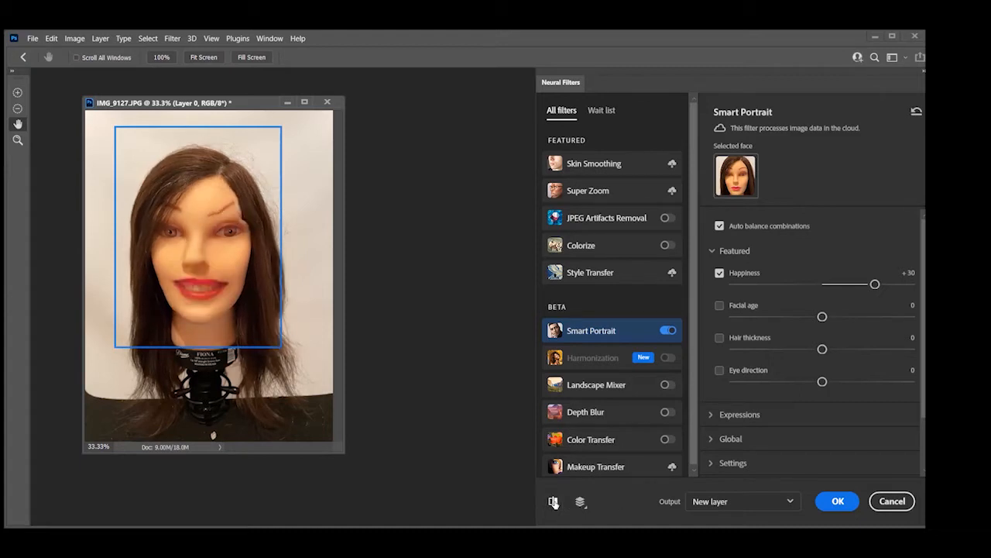
{"action": "left_click", "coordinate": [553, 502]}
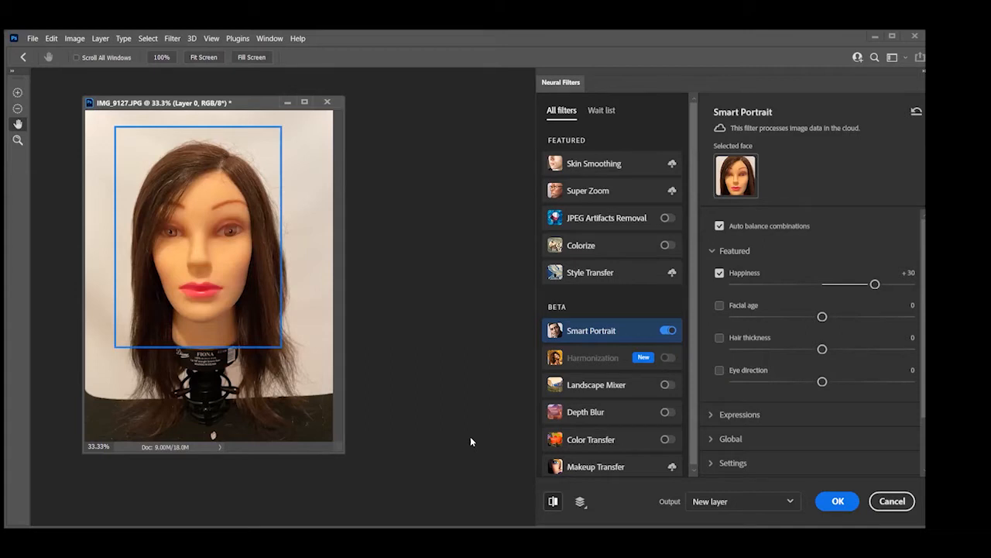
{"action": "left_click", "coordinate": [553, 502]}
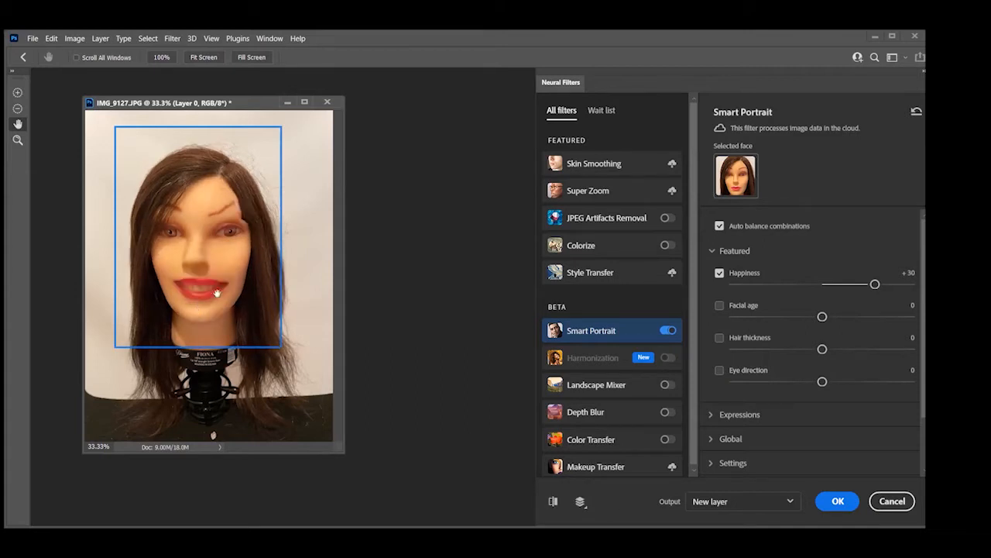
{"action": "left_click", "coordinate": [553, 502]}
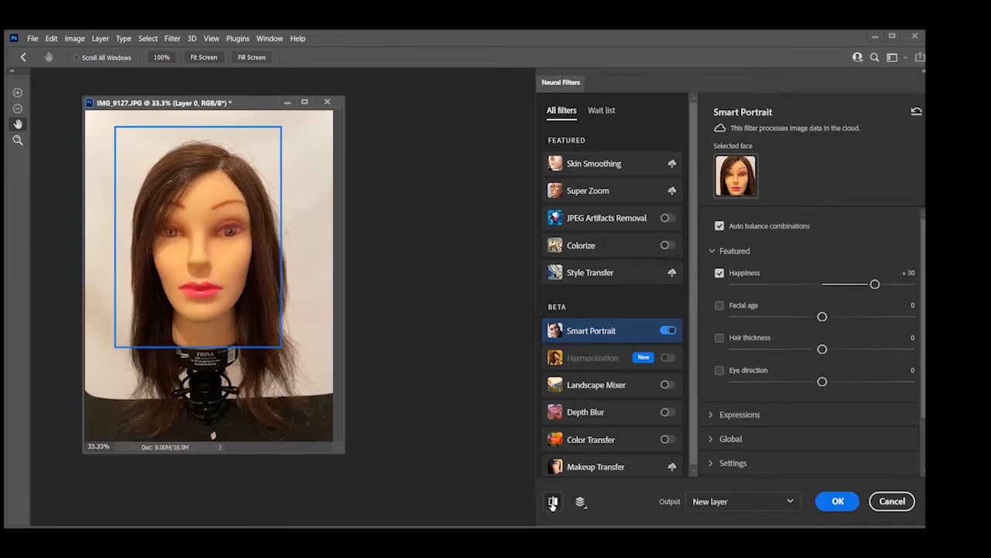
{"action": "left_click", "coordinate": [553, 502]}
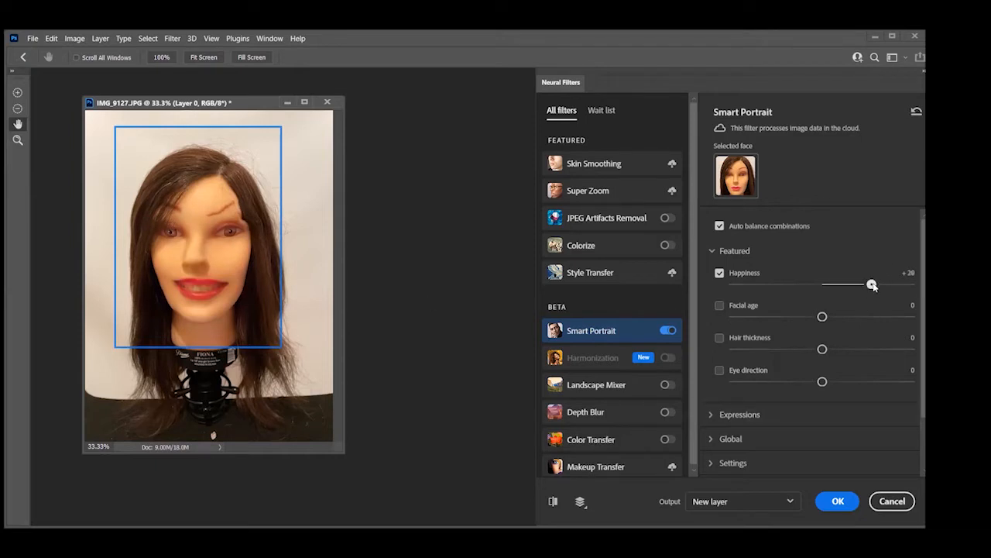
Try Happiness at +17, reset the Smart Portrait parameters, try +11, -16 and -32, and reset the parameters again
{"action": "left_click_drag", "start_coordinate": [874, 285], "coordinate": [852, 285]}
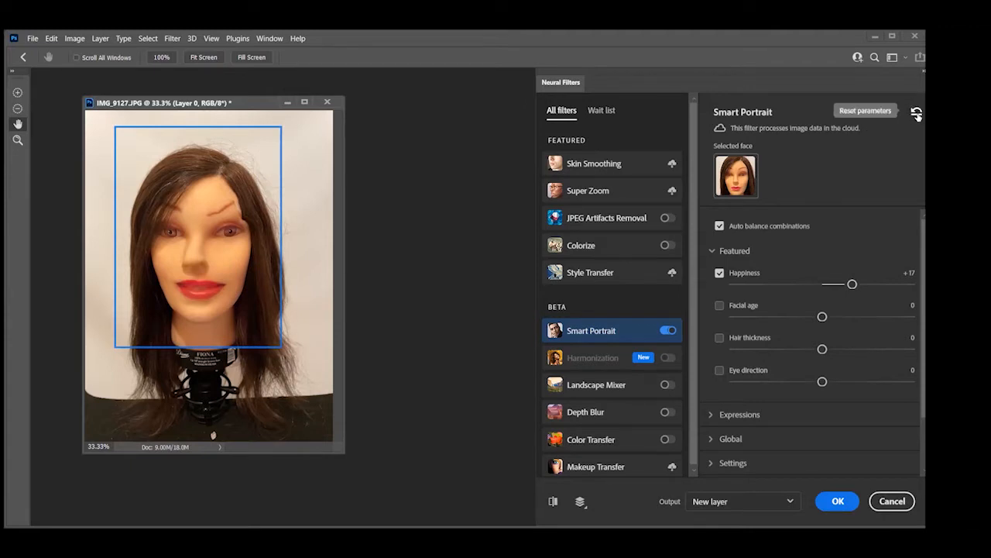
{"action": "left_click", "coordinate": [916, 114]}
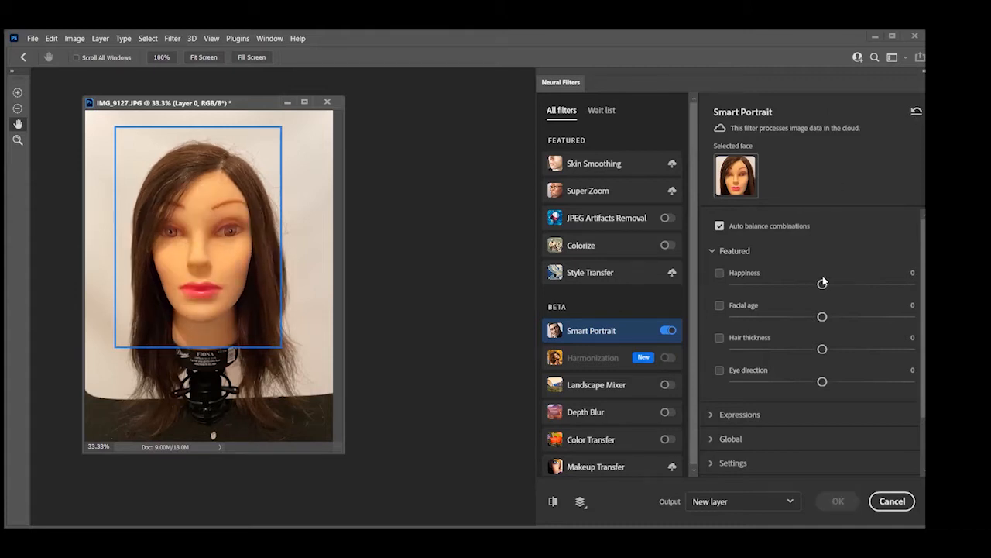
{"action": "left_click_drag", "start_coordinate": [823, 284], "coordinate": [842, 285]}
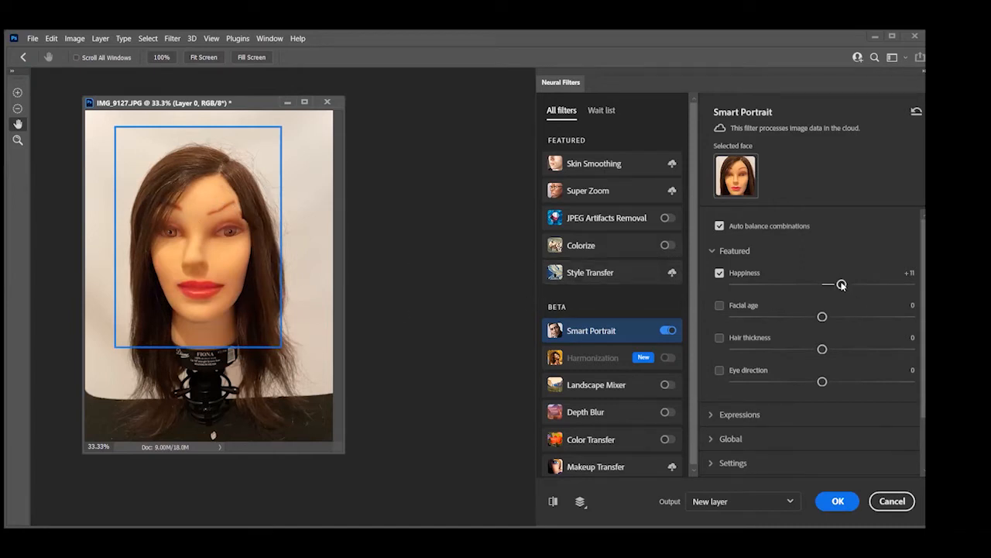
{"action": "left_click_drag", "start_coordinate": [842, 284], "coordinate": [793, 275]}
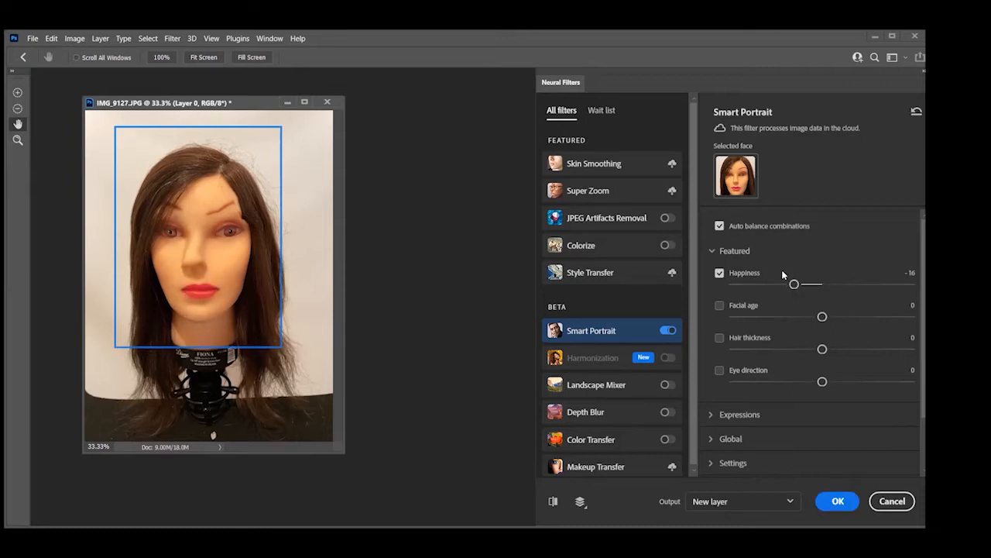
{"action": "left_click_drag", "start_coordinate": [794, 284], "coordinate": [766, 283]}
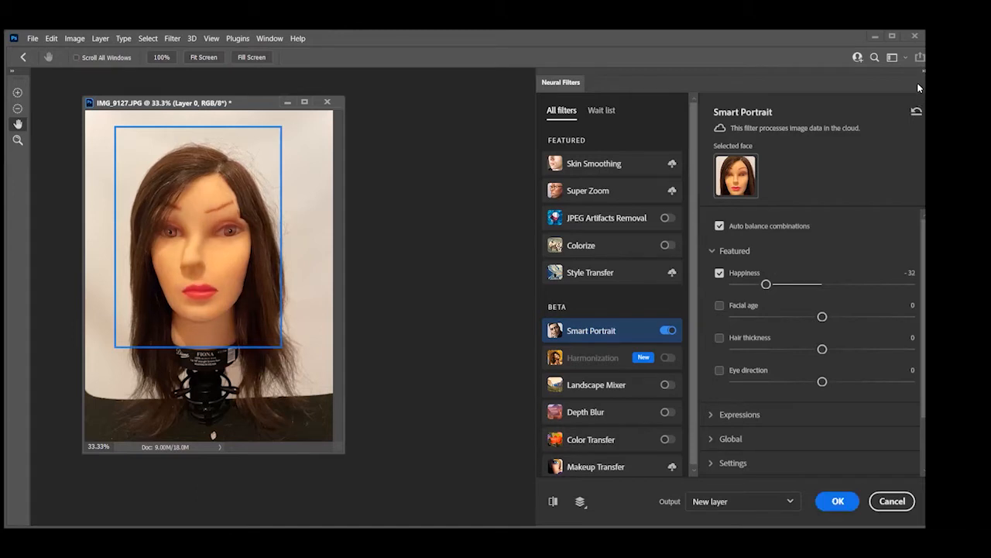
{"action": "left_click", "coordinate": [917, 111]}
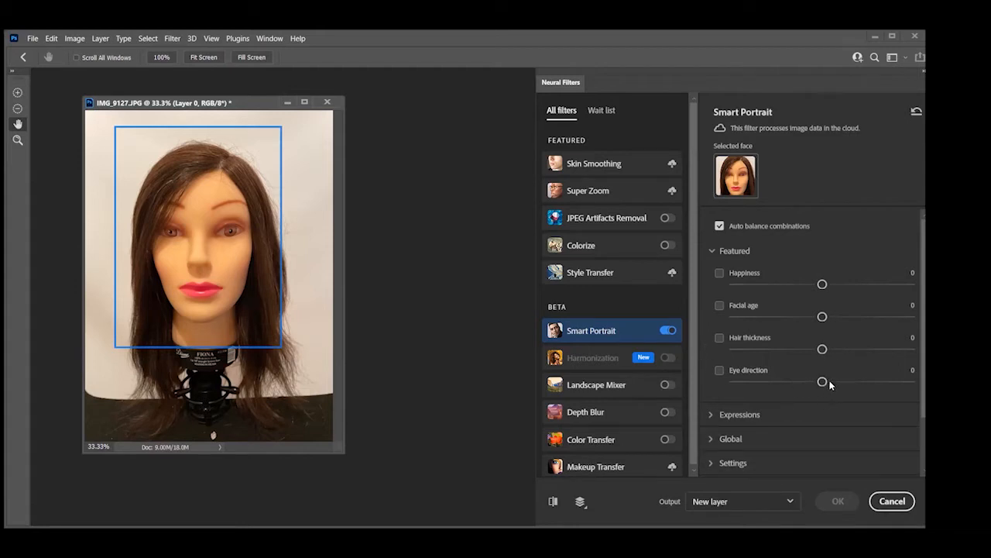
Try an Eye direction of +26 with Happiness at +20, and cancel Neural Filters without applying them
{"action": "left_click_drag", "start_coordinate": [828, 381], "coordinate": [867, 398]}
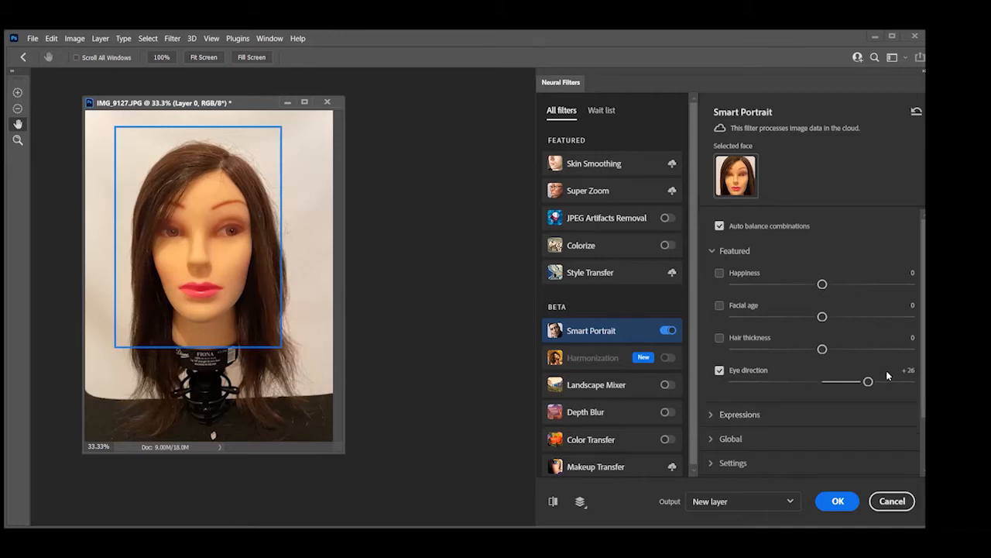
{"action": "left_click_drag", "start_coordinate": [822, 284], "coordinate": [857, 284]}
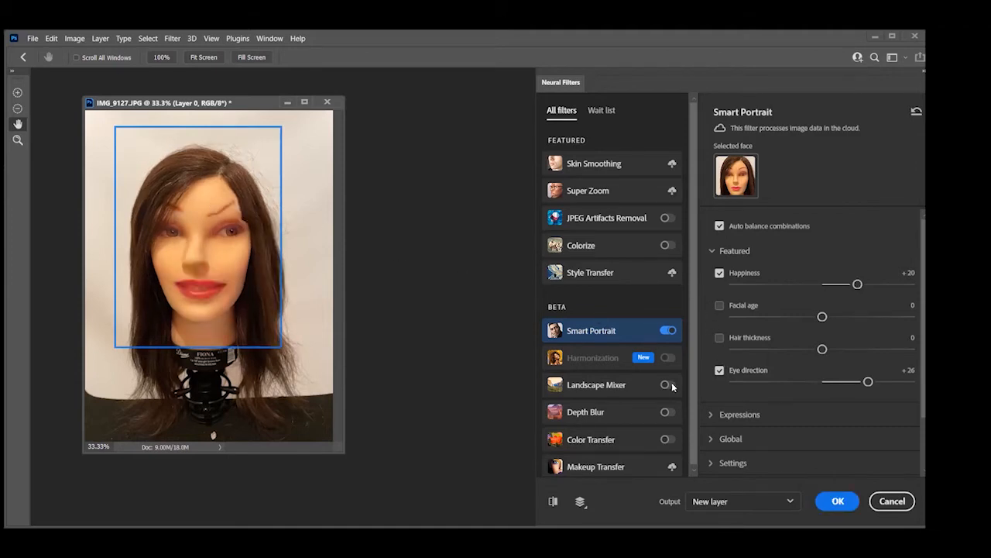
{"action": "left_click", "coordinate": [892, 503]}
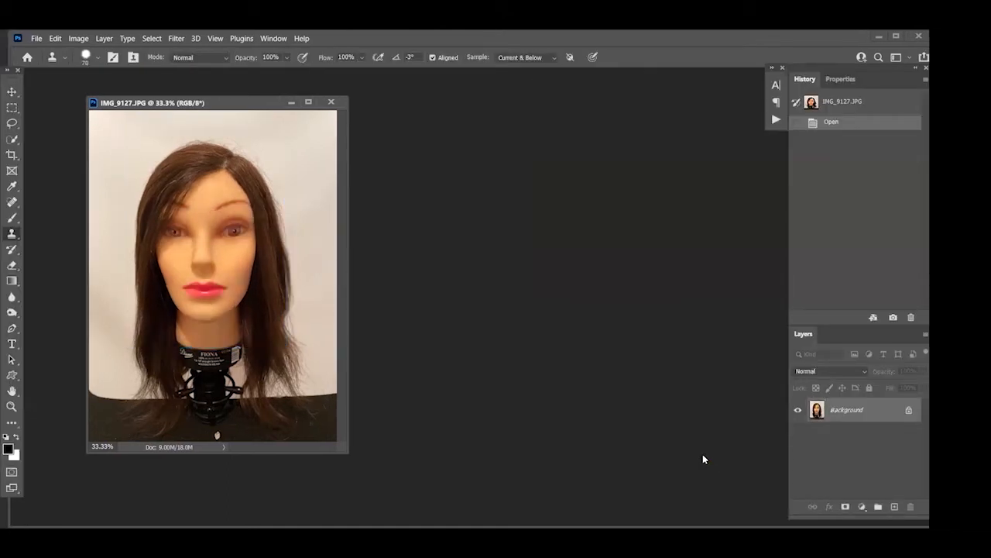
Close the mannequin photo and open the image 097 (290) from the Class 53 Images folder
{"action": "left_click", "coordinate": [331, 101]}
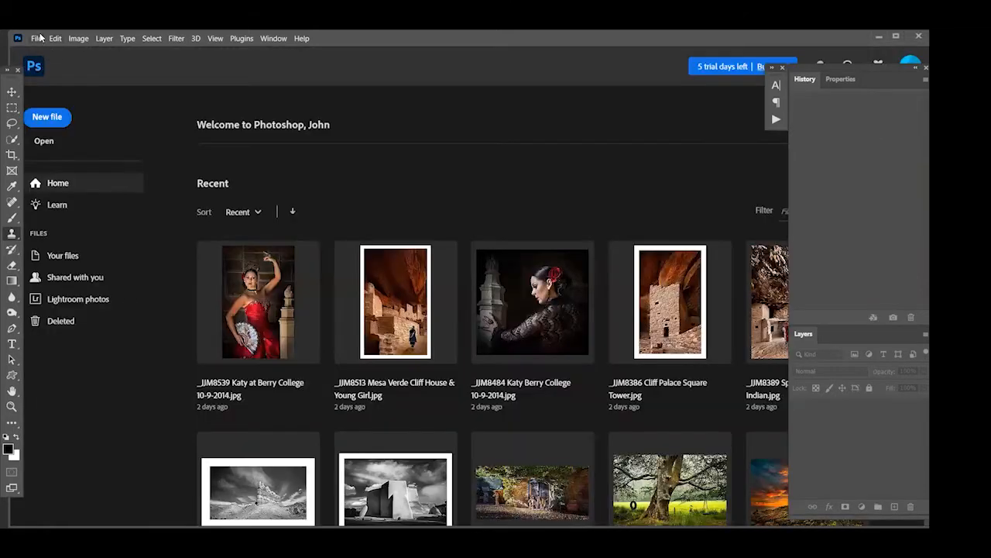
{"action": "left_click", "coordinate": [37, 38]}
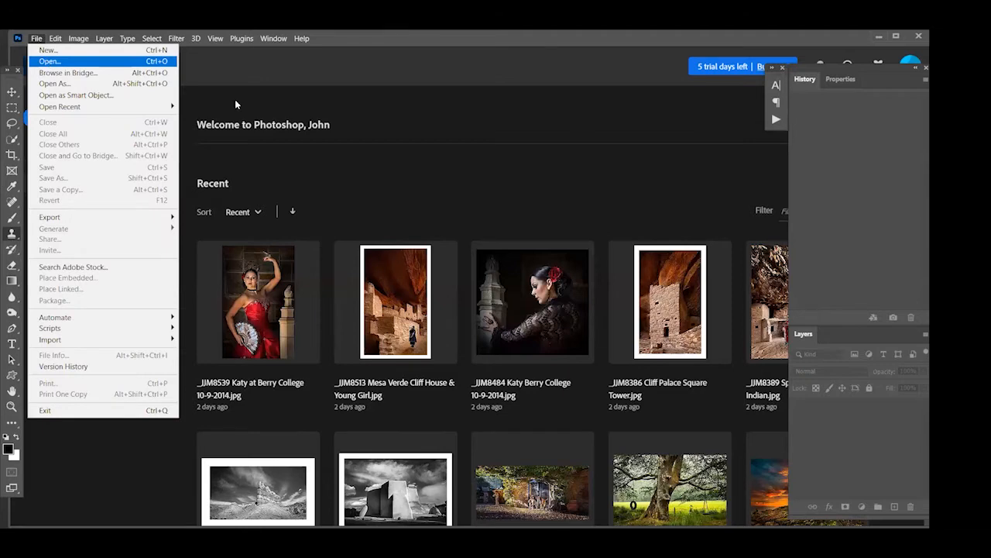
{"action": "left_click", "coordinate": [48, 62]}
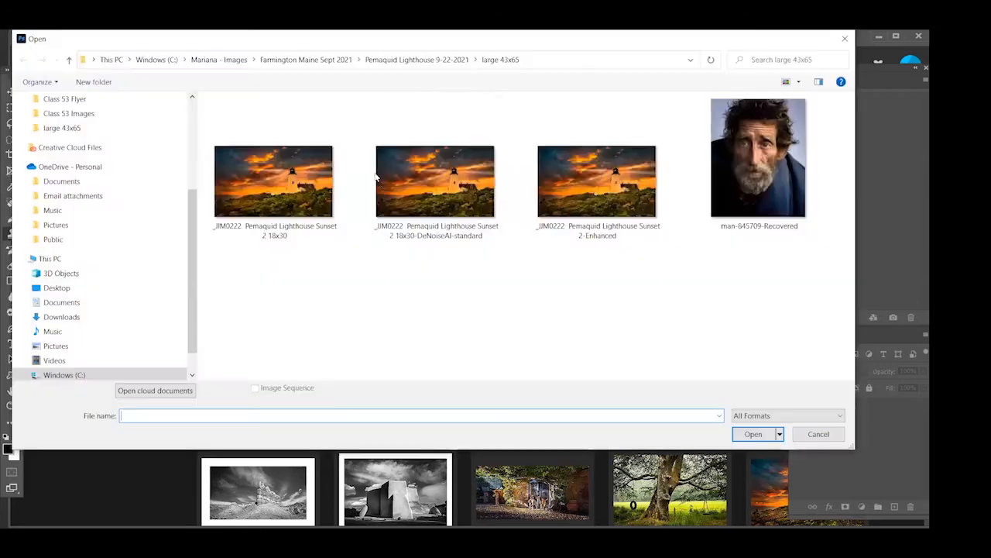
{"action": "left_click", "coordinate": [23, 375]}
{"action": "left_click", "coordinate": [30, 229]}
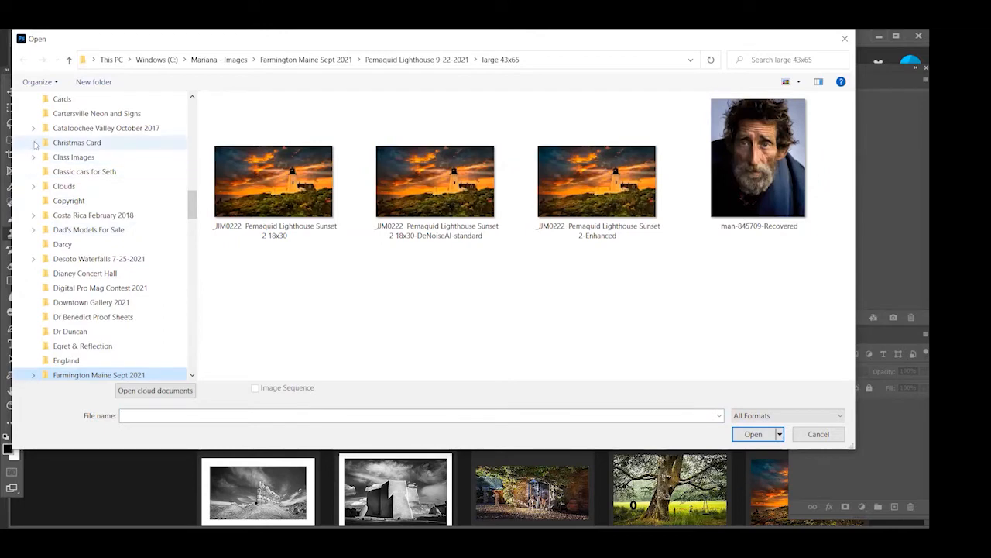
{"action": "scroll", "coordinate": [31, 149], "scroll_direction": "up", "scroll_amount": 2}
{"action": "scroll", "coordinate": [33, 146], "scroll_direction": "up", "scroll_amount": 6}
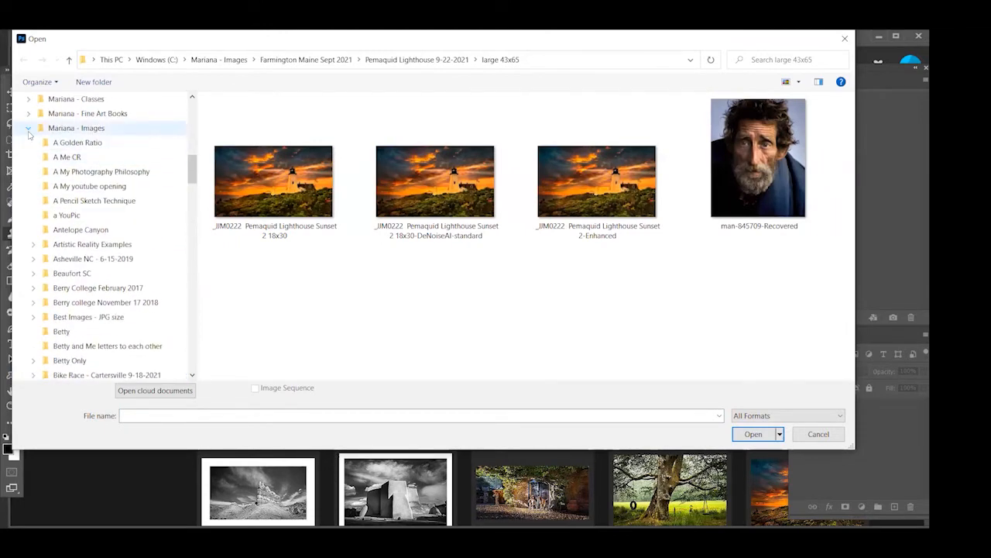
{"action": "left_click", "coordinate": [28, 128]}
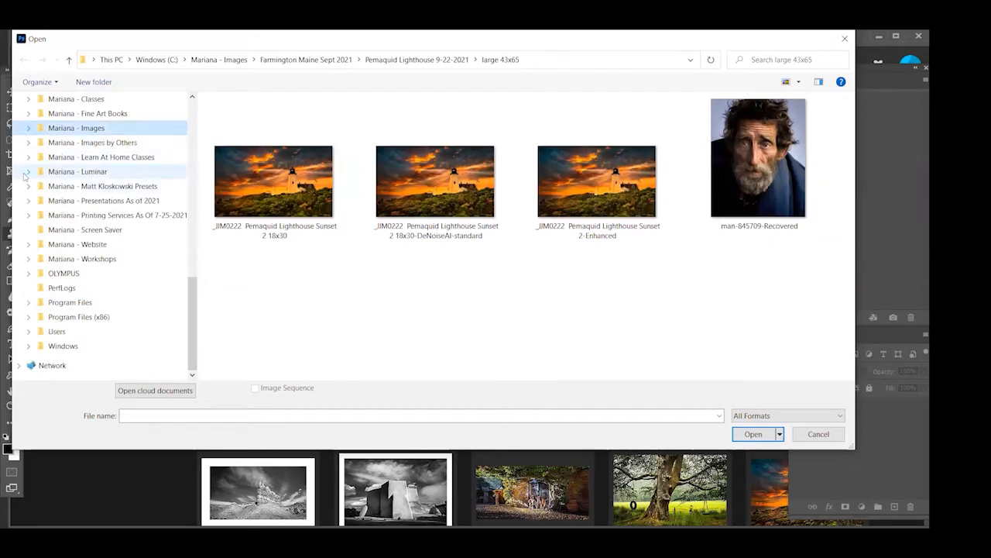
{"action": "left_click", "coordinate": [28, 157]}
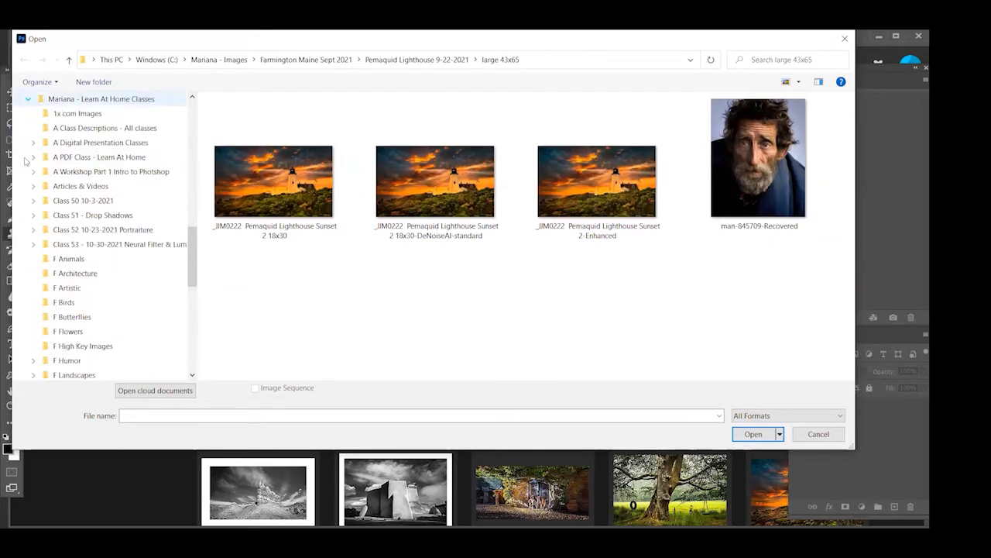
{"action": "left_click", "coordinate": [32, 244]}
{"action": "left_click", "coordinate": [70, 273]}
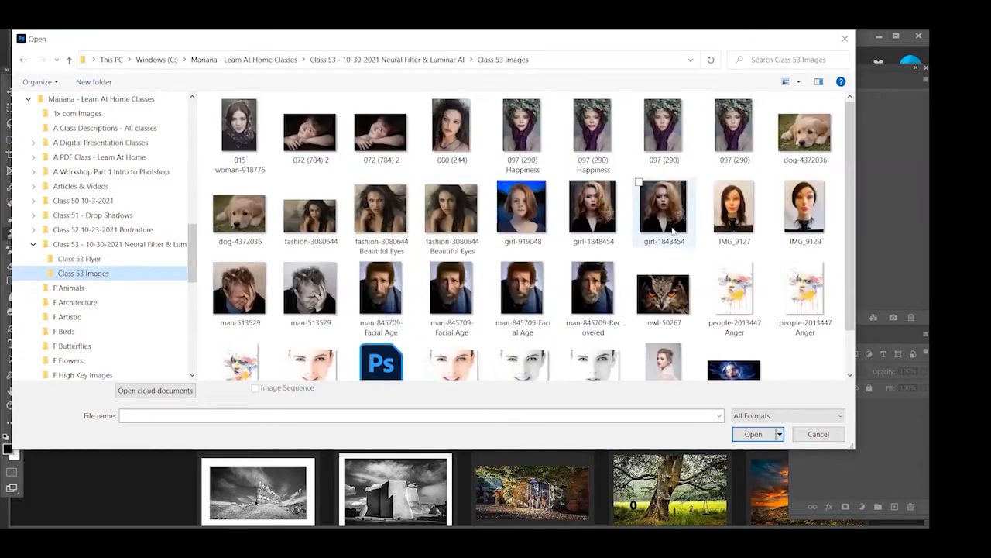
{"action": "left_click", "coordinate": [728, 144]}
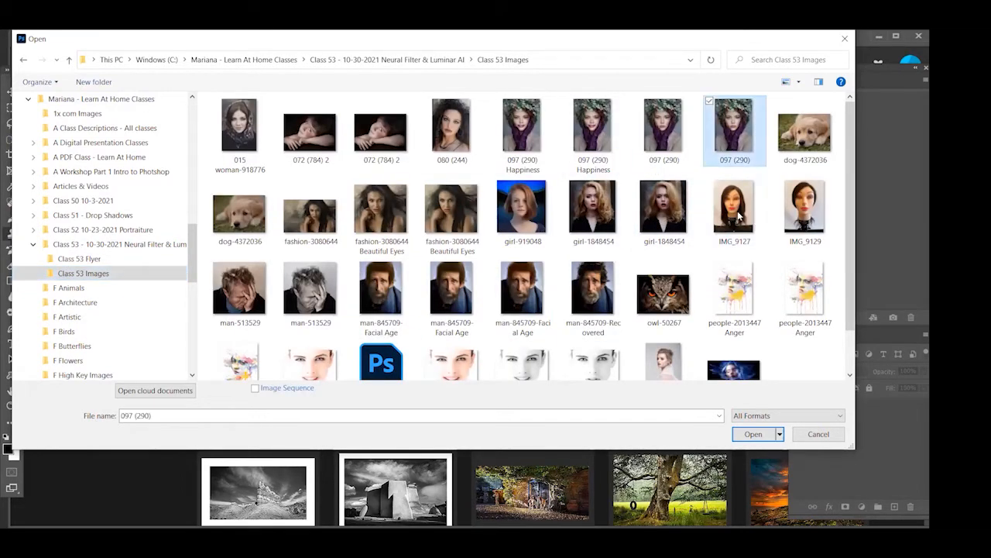
{"action": "left_click", "coordinate": [745, 434]}
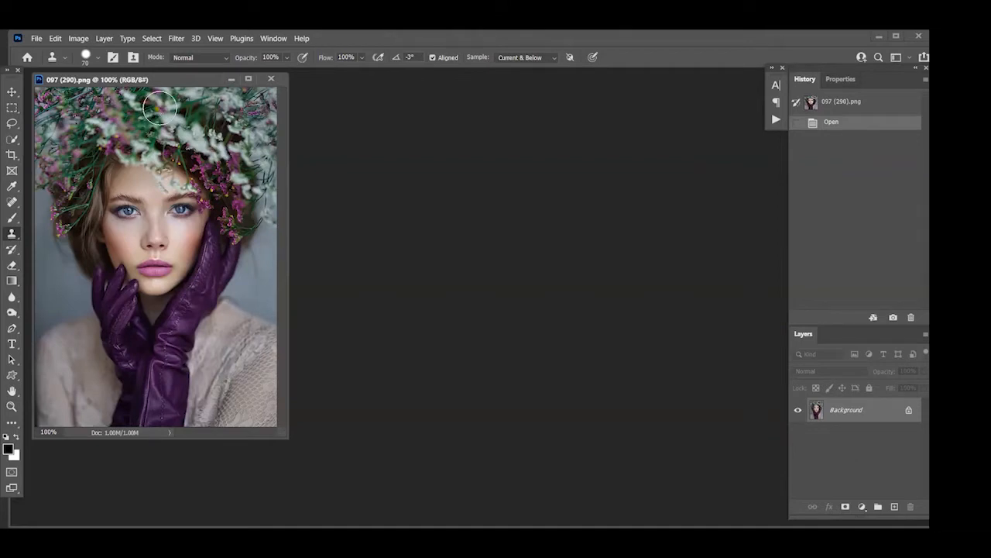
Check the flower-wreath portrait's image size without changing it
{"action": "left_click", "coordinate": [78, 38]}
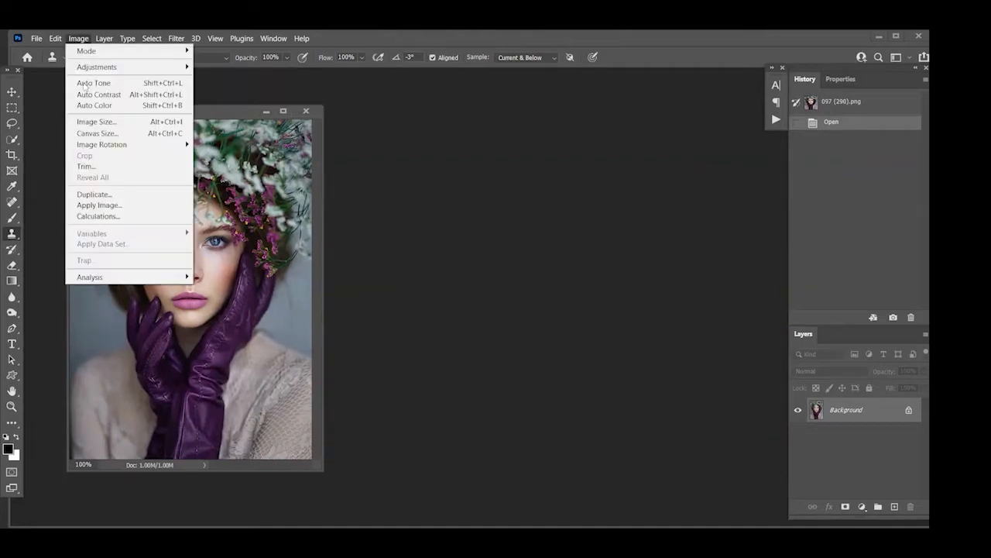
{"action": "left_click", "coordinate": [96, 122]}
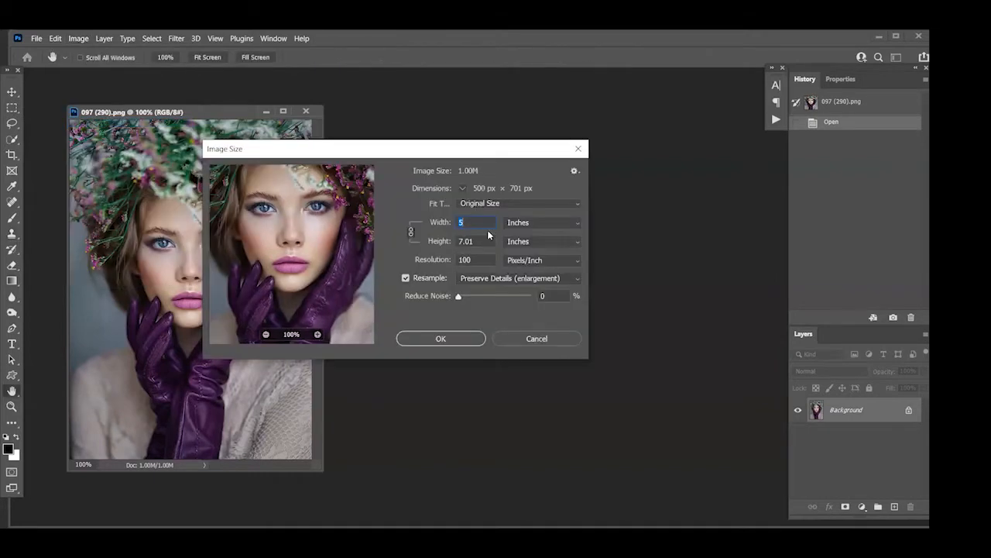
{"action": "left_click", "coordinate": [539, 343]}
{"action": "key", "text": "s"}
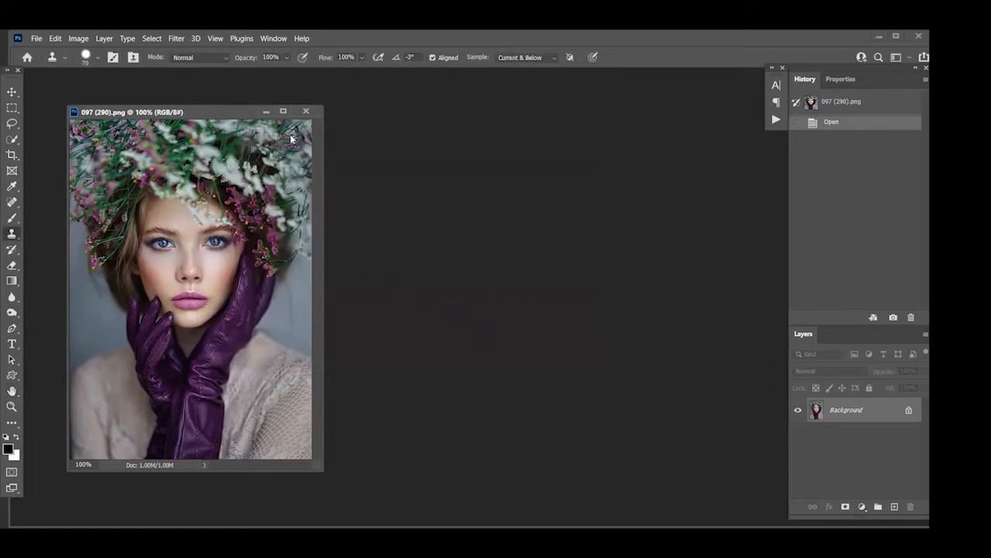
Reposition the photo window slightly and enable the Smart Portrait neural filter for the portrait
{"action": "left_click_drag", "start_coordinate": [240, 114], "coordinate": [269, 111]}
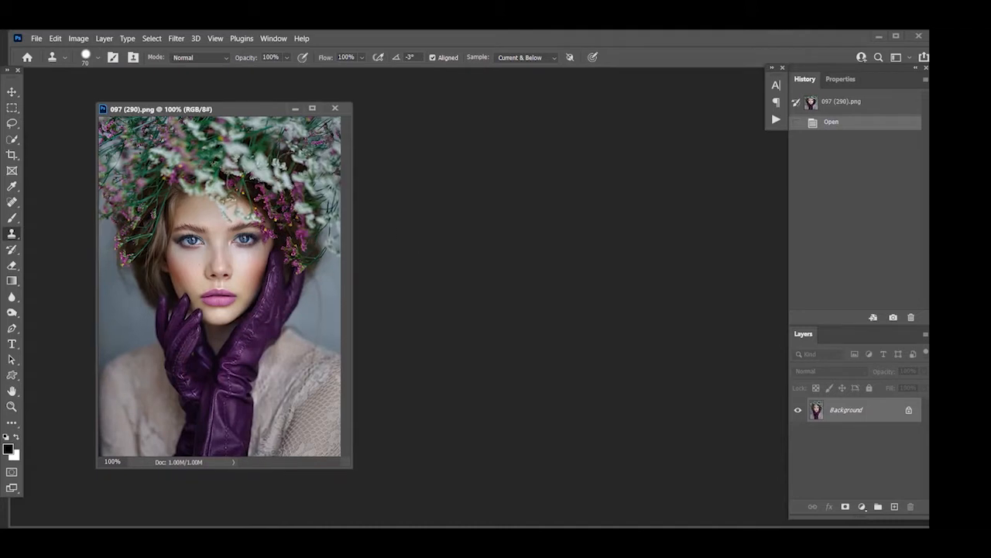
{"action": "left_click", "coordinate": [179, 38]}
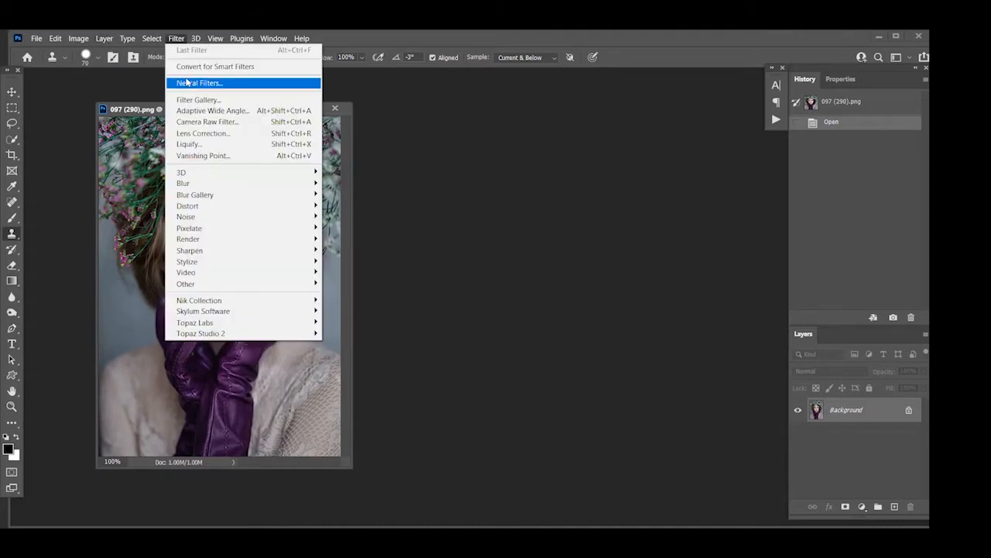
{"action": "left_click", "coordinate": [186, 83]}
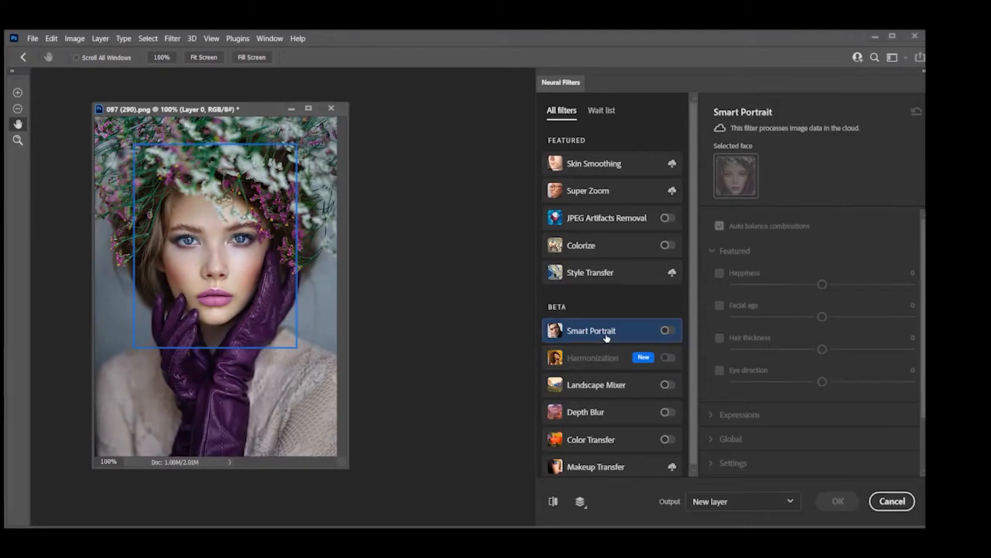
{"action": "mouse_move", "coordinate": [608, 336]}
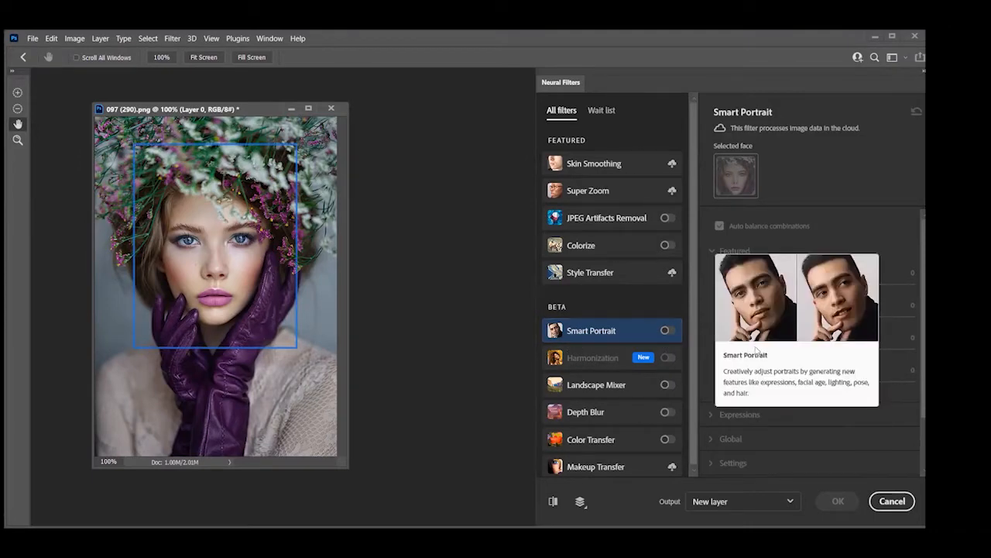
{"action": "left_click", "coordinate": [665, 330]}
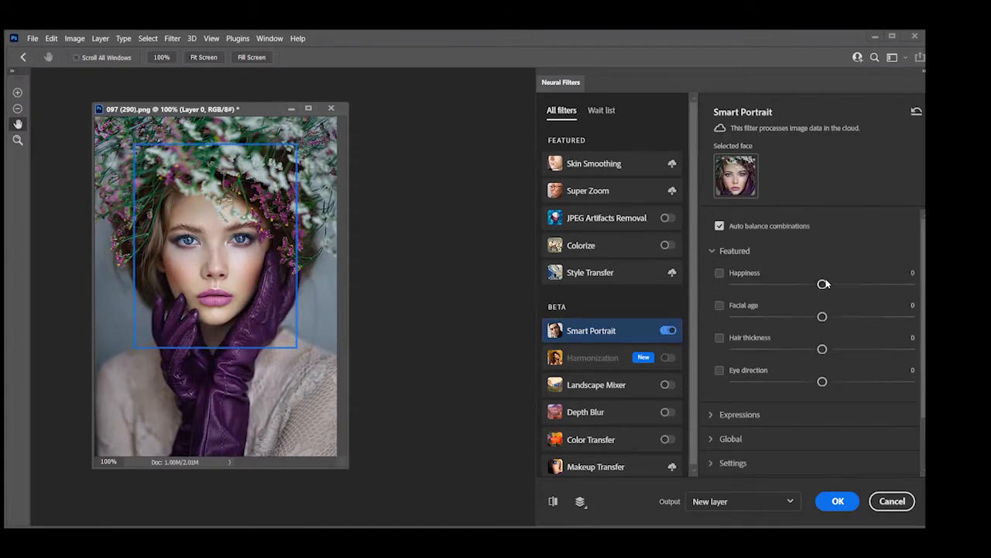
Set Smart Portrait's Happiness to +37 and compare the preview with the original portrait several times
{"action": "left_click_drag", "start_coordinate": [822, 284], "coordinate": [888, 284]}
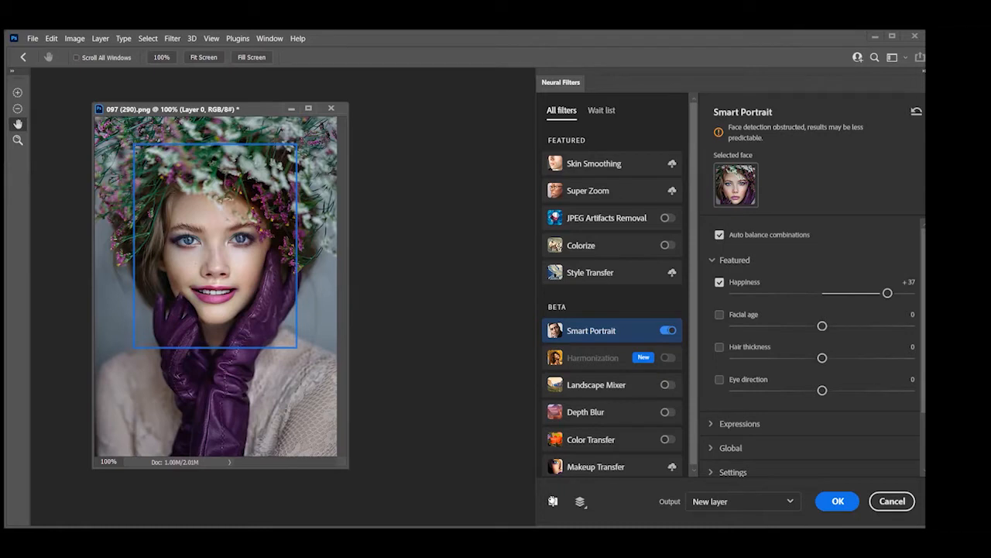
{"action": "left_click", "coordinate": [553, 501]}
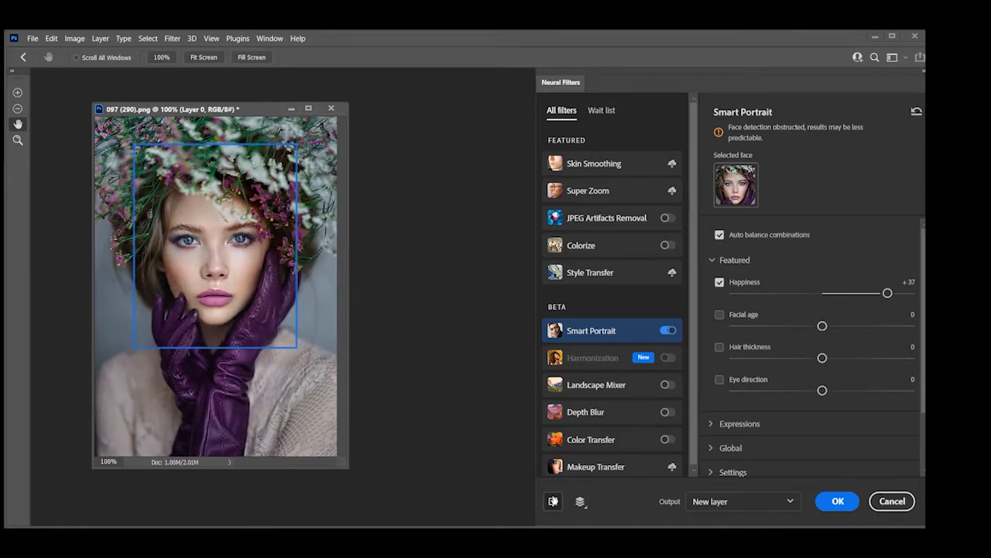
{"action": "left_click", "coordinate": [553, 501]}
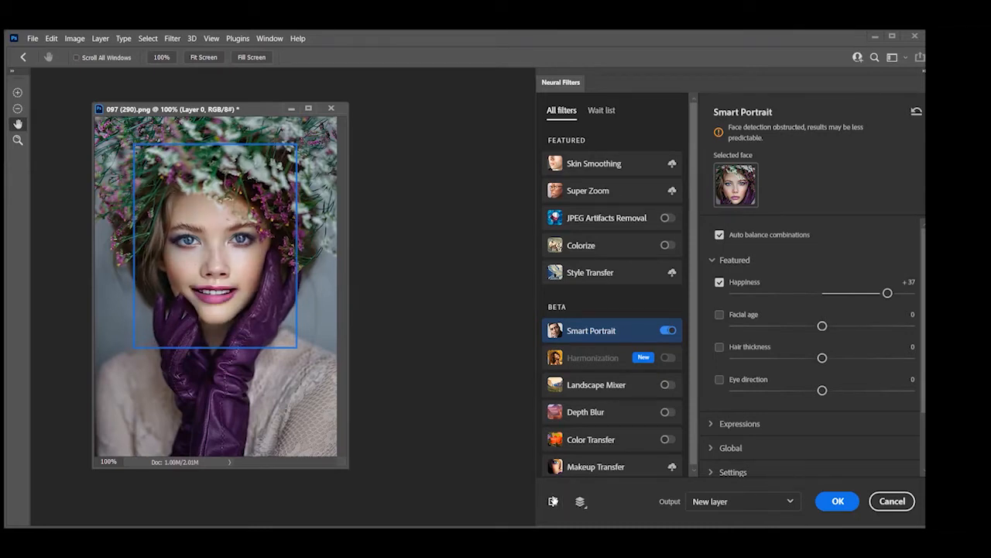
{"action": "left_click", "coordinate": [553, 501]}
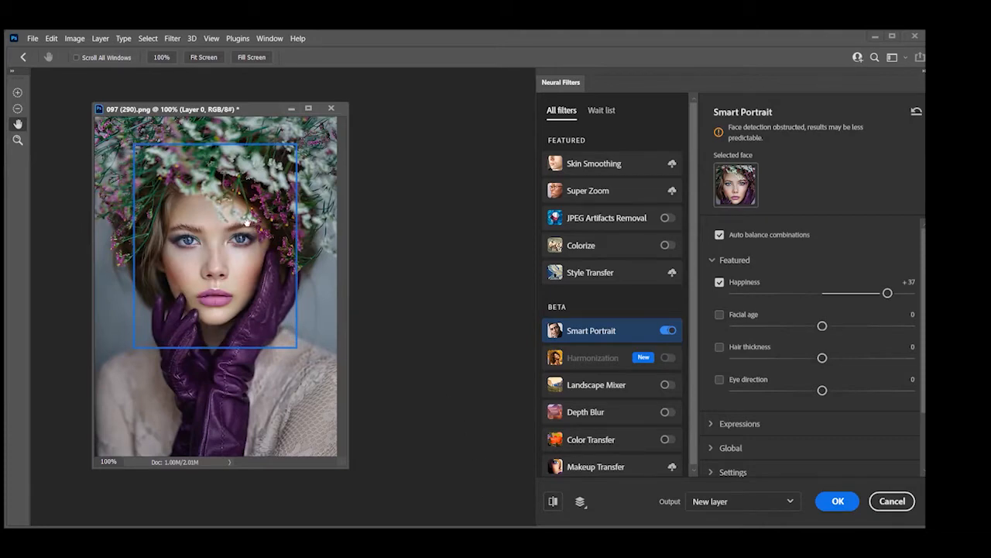
{"action": "left_click", "coordinate": [554, 502]}
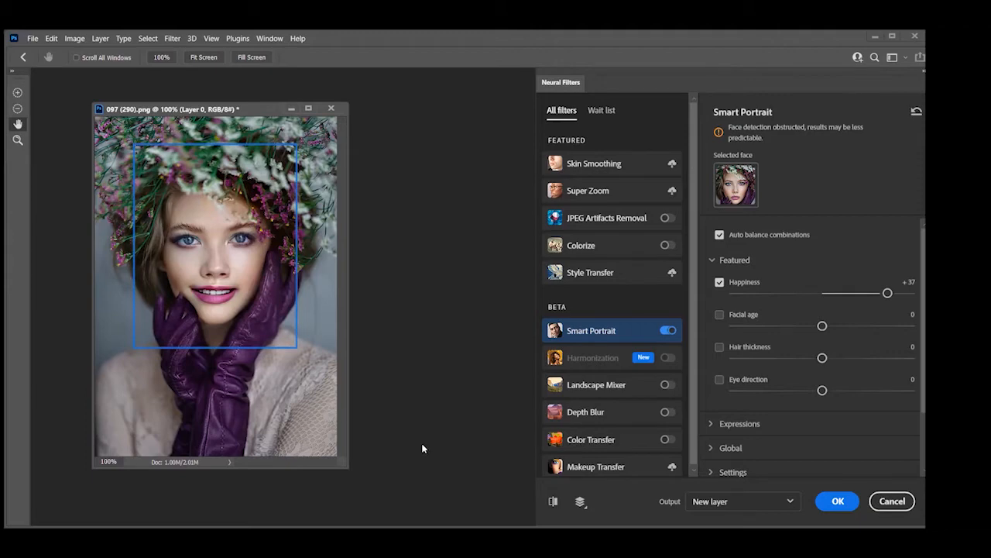
{"action": "left_click", "coordinate": [553, 502]}
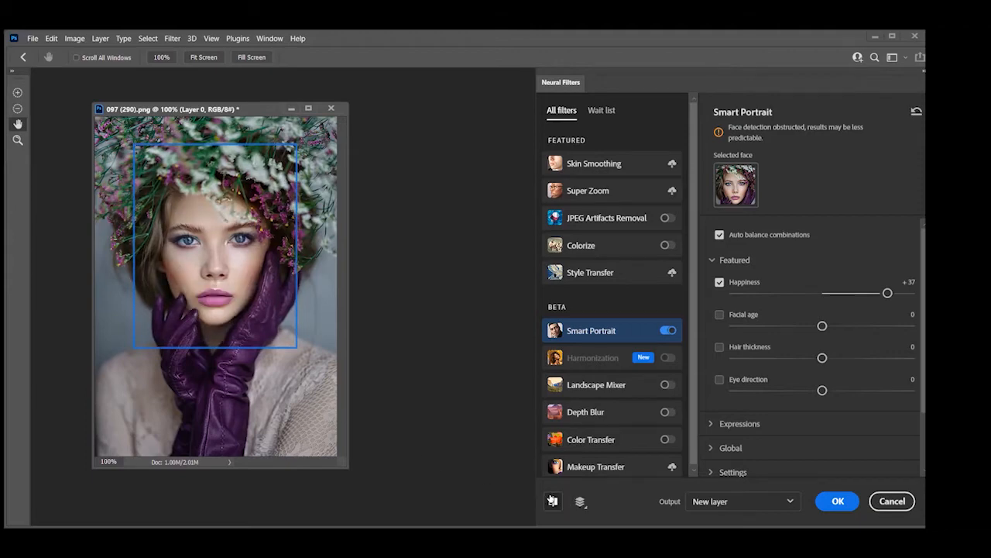
{"action": "left_click", "coordinate": [553, 501]}
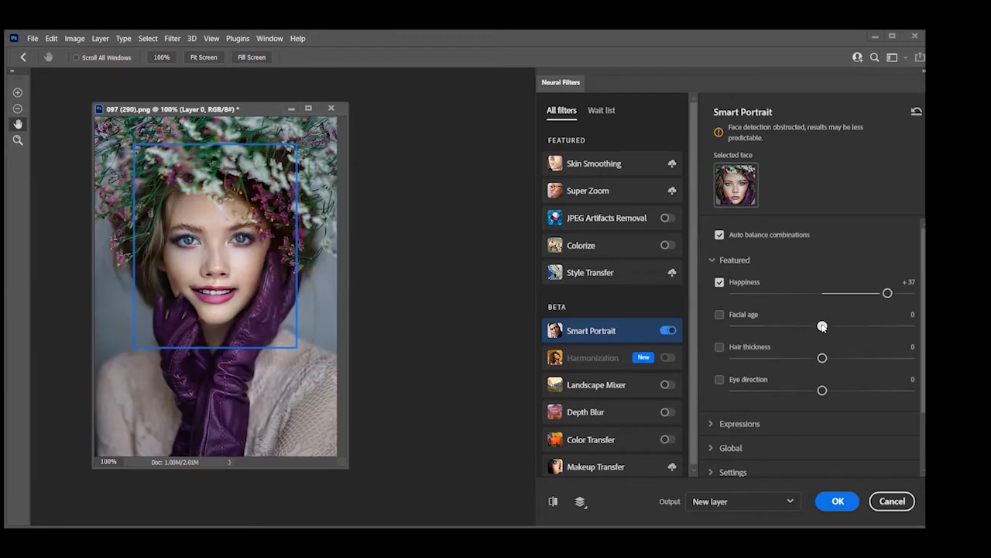
Try a Facial age of -46 and of +33, and compare the preview with the original portrait
{"action": "left_click_drag", "start_coordinate": [823, 327], "coordinate": [740, 327]}
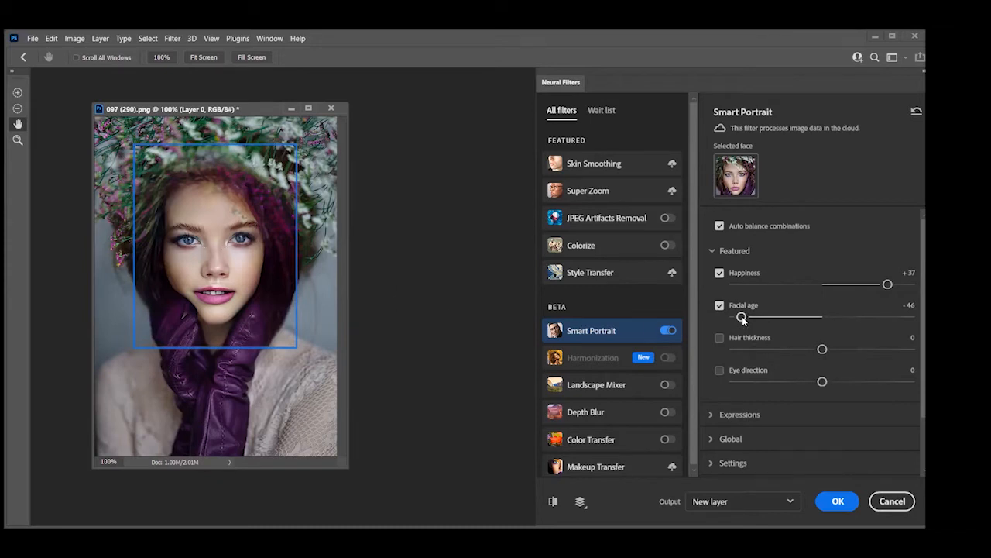
{"action": "left_click_drag", "start_coordinate": [742, 316], "coordinate": [882, 338]}
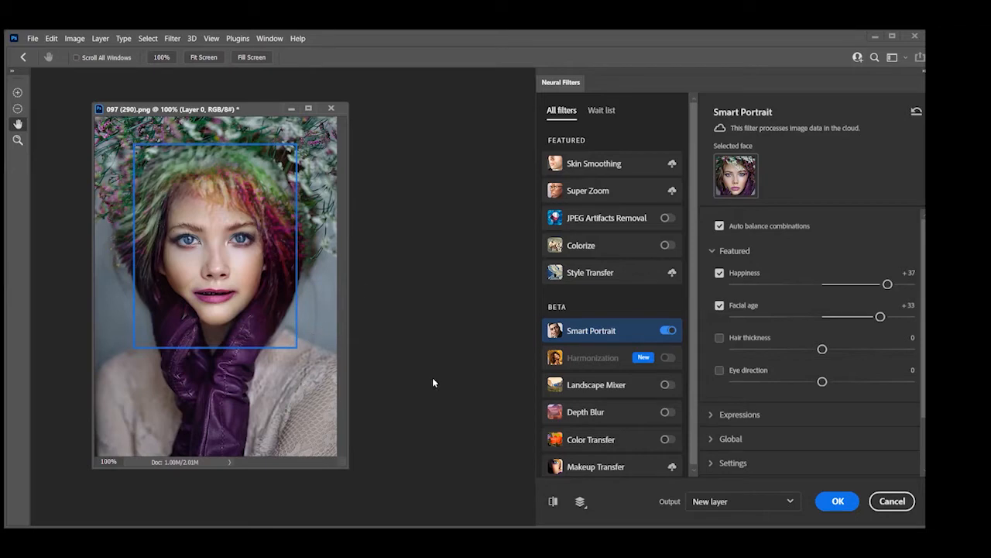
{"action": "left_click", "coordinate": [553, 502]}
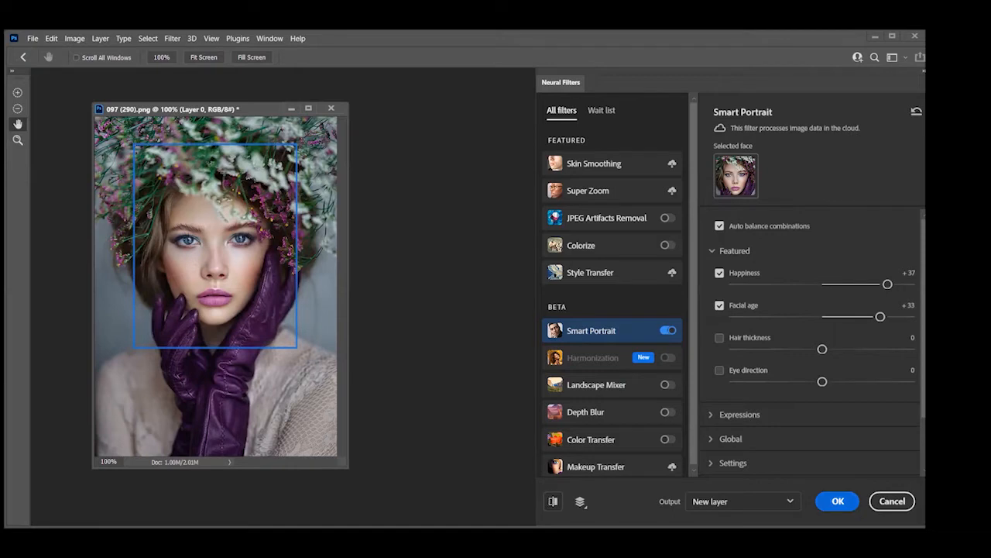
Reset the Smart Portrait parameters and set Happiness to +33 among the Expressions settings
{"action": "scroll", "coordinate": [818, 378], "scroll_direction": "down", "scroll_amount": 1}
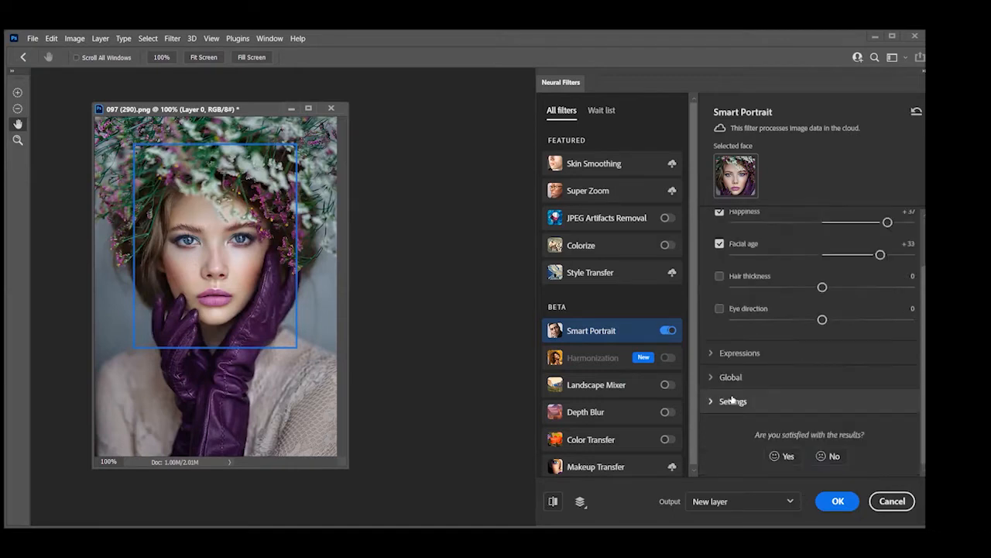
{"action": "left_click", "coordinate": [711, 355]}
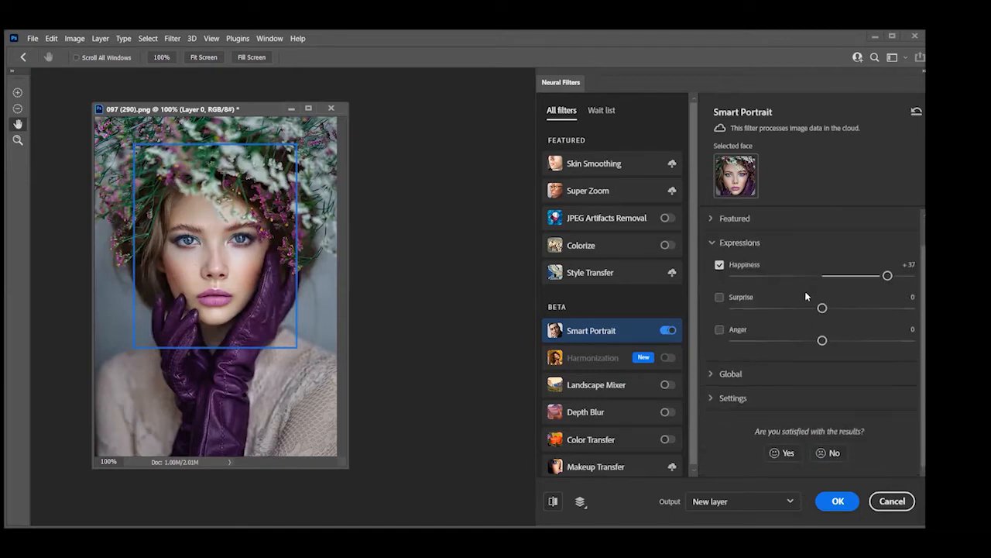
{"action": "left_click", "coordinate": [916, 115]}
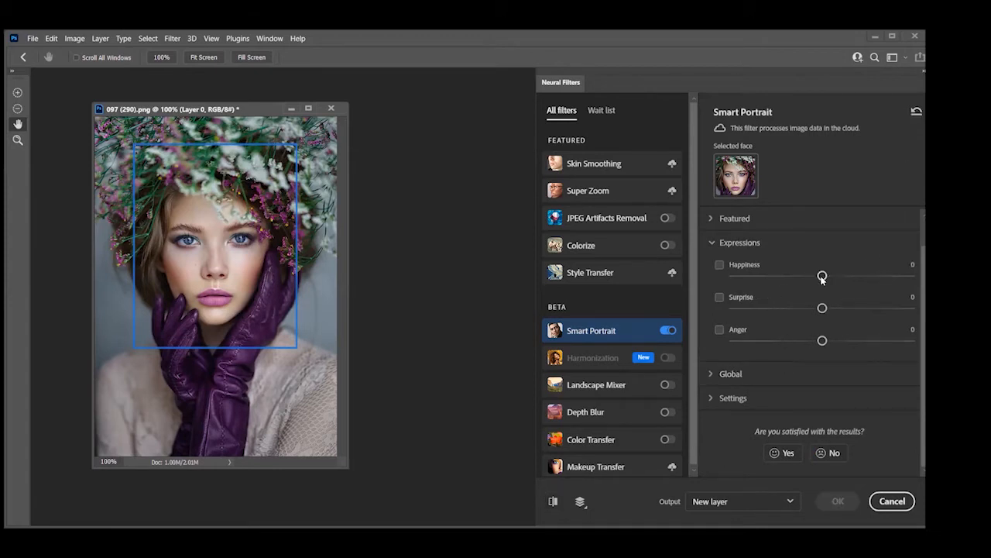
{"action": "left_click_drag", "start_coordinate": [822, 277], "coordinate": [883, 278]}
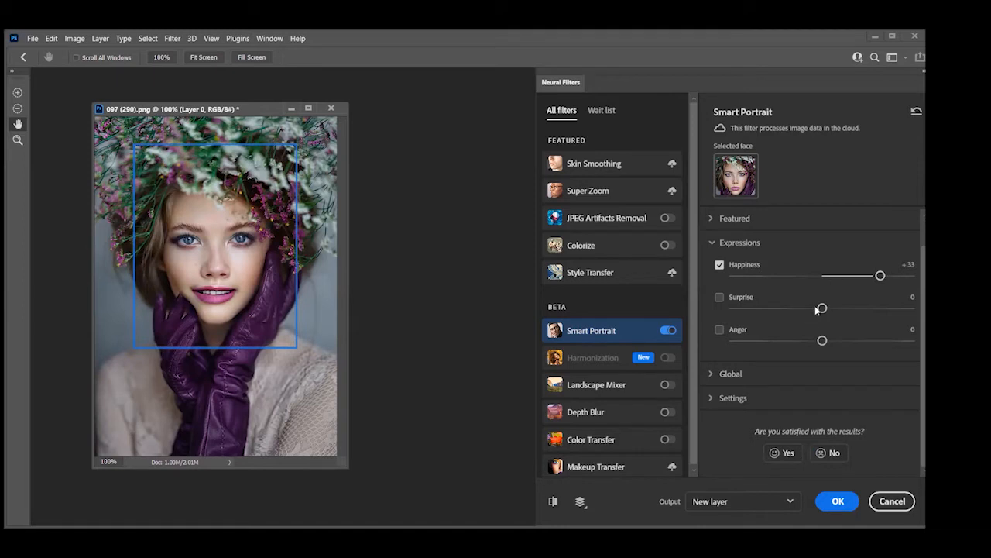
Set the Surprise expression to +48 and compare the preview with the original portrait
{"action": "left_click_drag", "start_coordinate": [823, 308], "coordinate": [908, 309]}
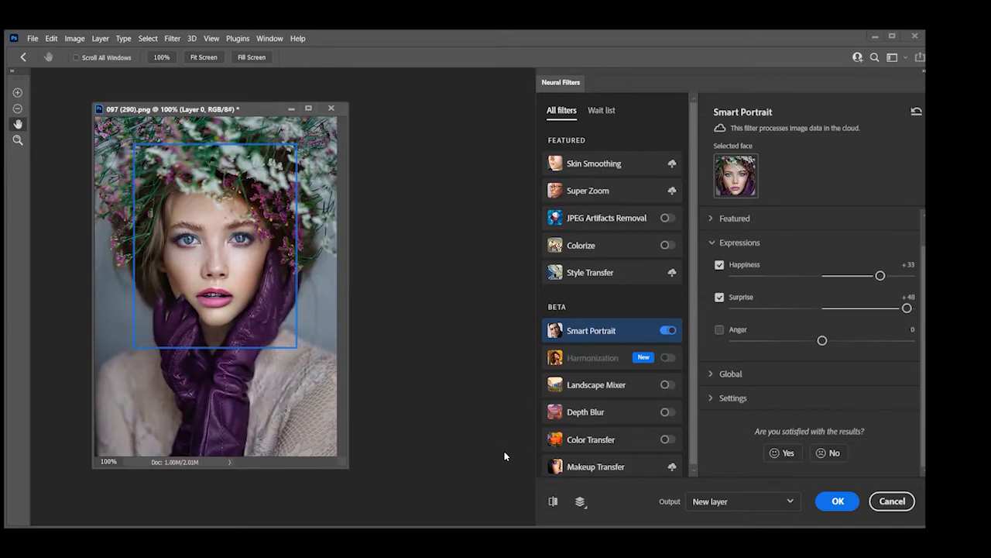
{"action": "left_click", "coordinate": [554, 500]}
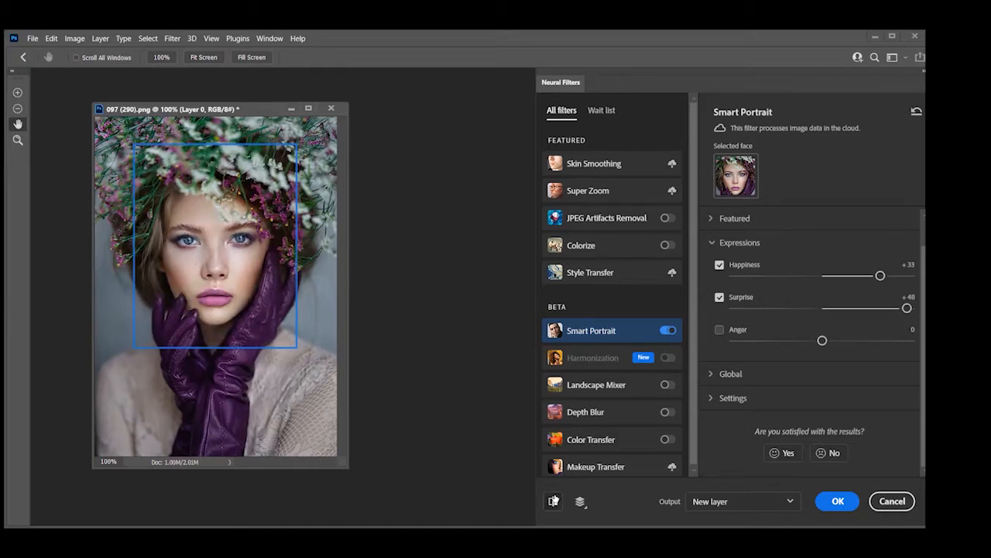
{"action": "left_click", "coordinate": [554, 501]}
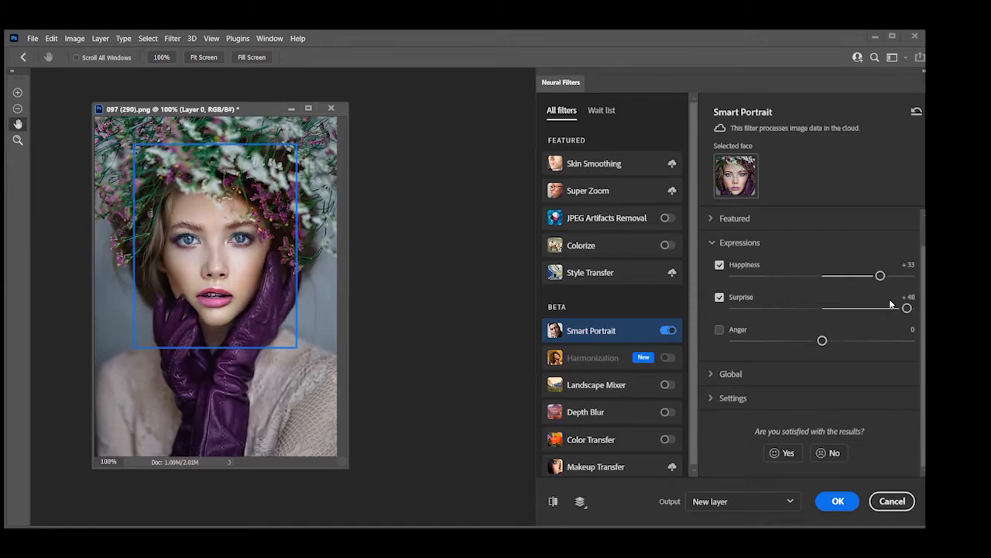
Reset the Smart Portrait parameters and set the Anger expression to +40
{"action": "left_click", "coordinate": [917, 110]}
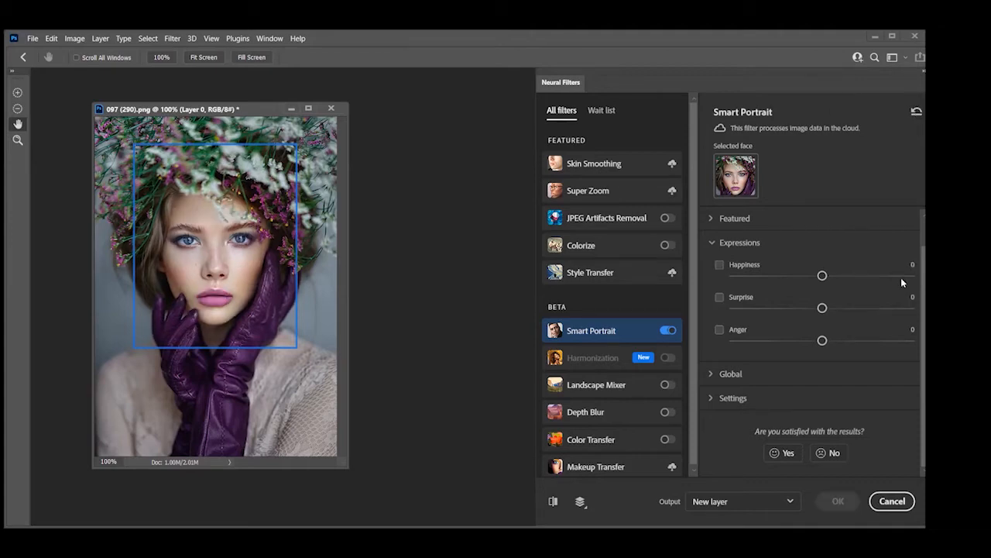
{"action": "left_click_drag", "start_coordinate": [823, 341], "coordinate": [836, 342]}
{"action": "left_click_drag", "start_coordinate": [897, 351], "coordinate": [894, 346]}
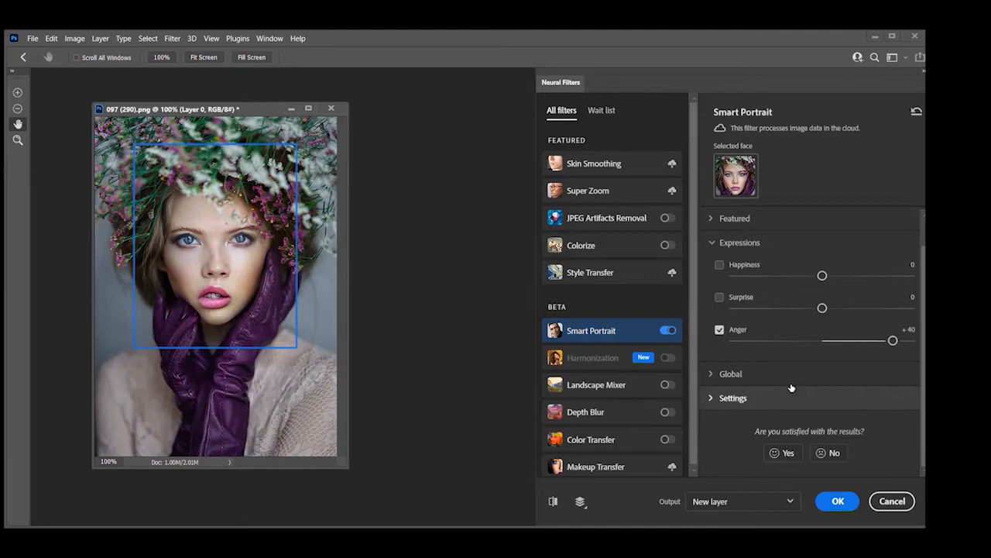
Clear the Anger change, try Head direction at +36, -45 and -24 among the Global settings, and reset the parameters
{"action": "left_click", "coordinate": [721, 375]}
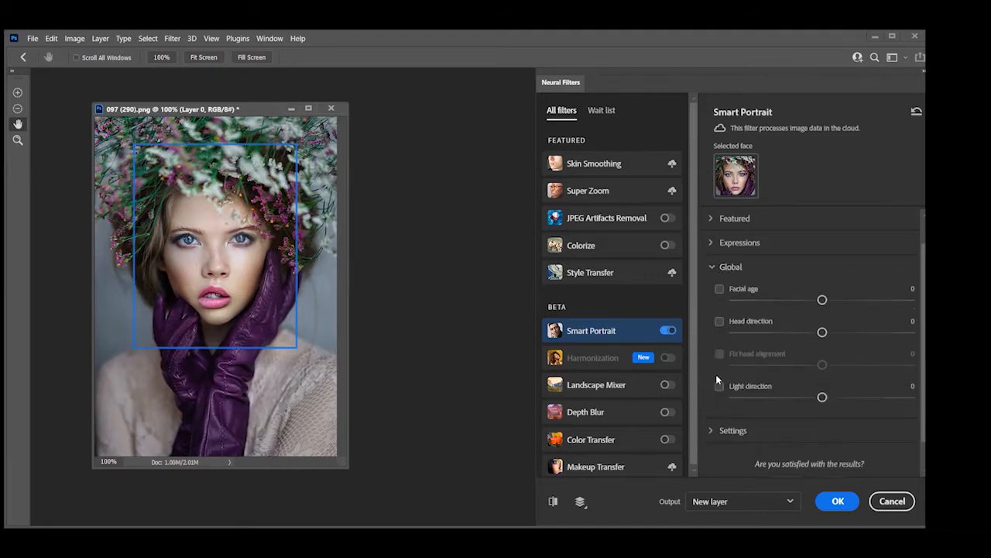
{"action": "left_click", "coordinate": [918, 112]}
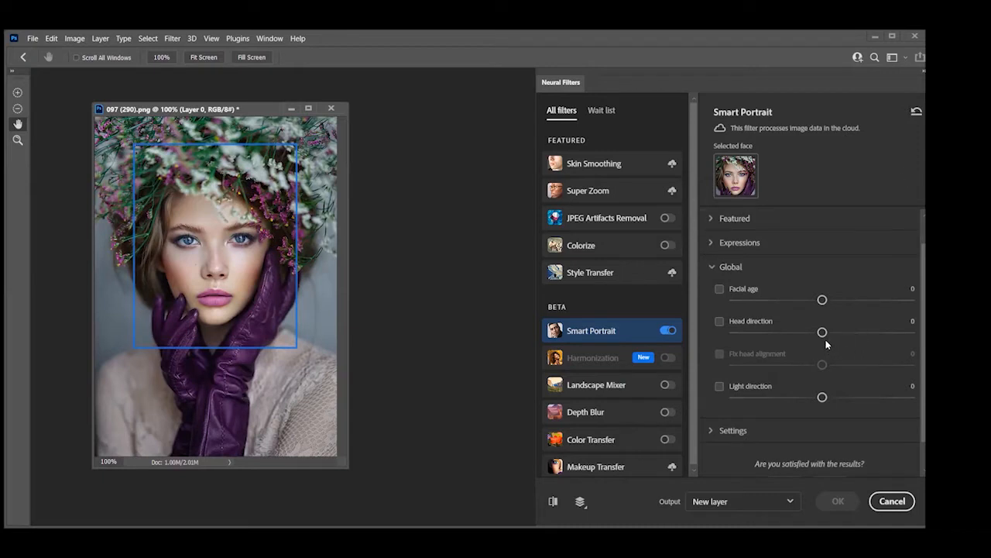
{"action": "left_click_drag", "start_coordinate": [824, 333], "coordinate": [890, 348]}
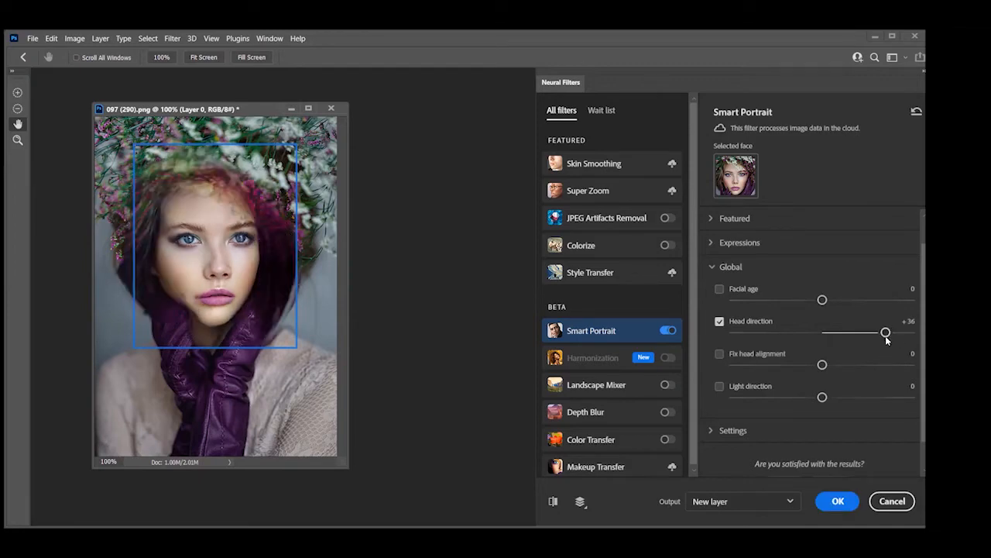
{"action": "left_click_drag", "start_coordinate": [885, 333], "coordinate": [733, 338]}
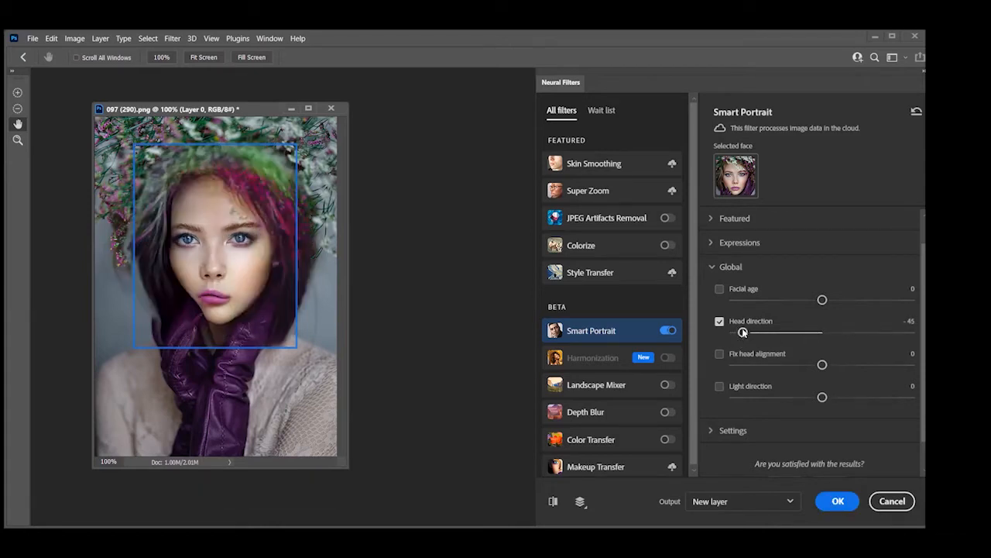
{"action": "left_click_drag", "start_coordinate": [744, 333], "coordinate": [778, 338]}
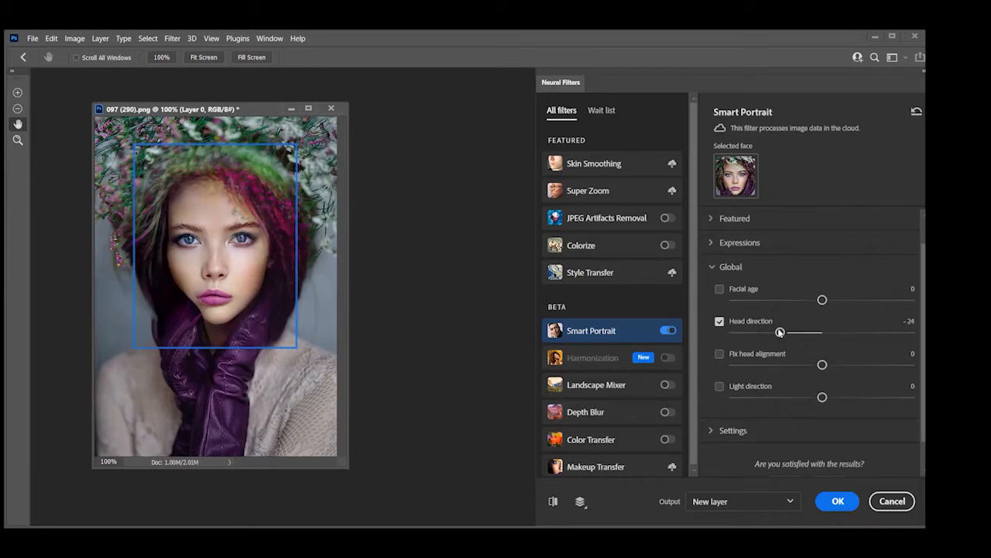
{"action": "left_click_drag", "start_coordinate": [780, 332], "coordinate": [815, 332]}
{"action": "left_click", "coordinate": [915, 114]}
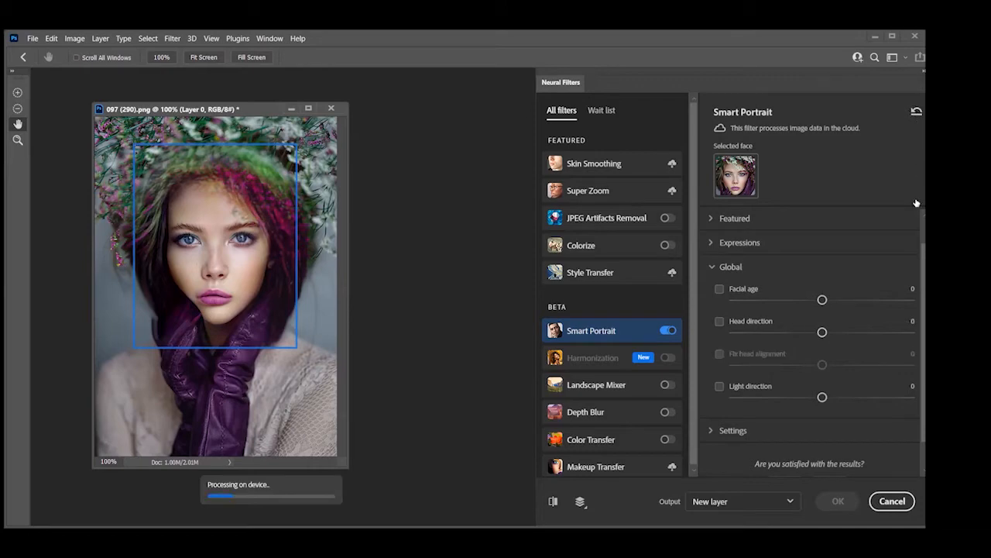
View Smart Portrait's detail and mask feathering settings, then cancel the neural filters and close the flower-wreath portrait
{"action": "left_click", "coordinate": [711, 431]}
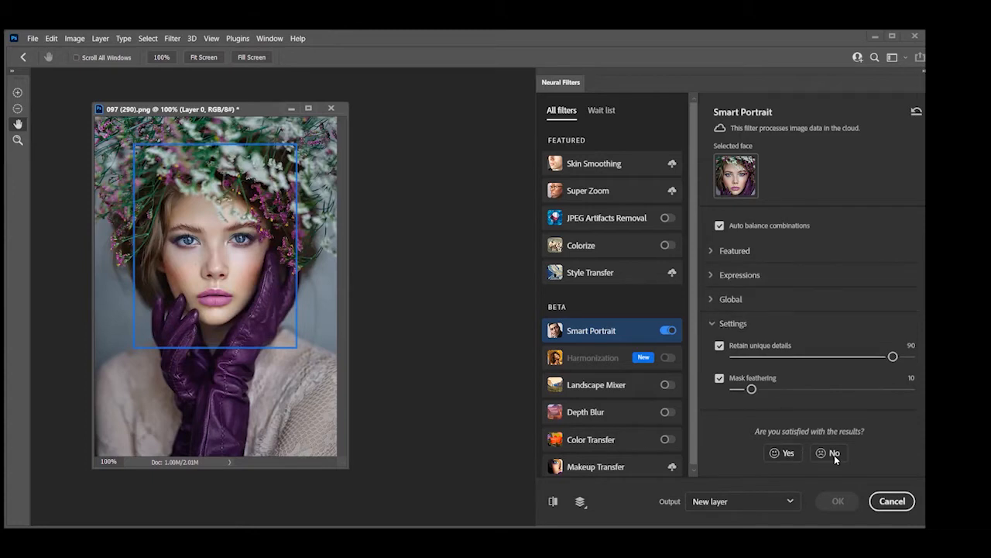
{"action": "left_click", "coordinate": [904, 503]}
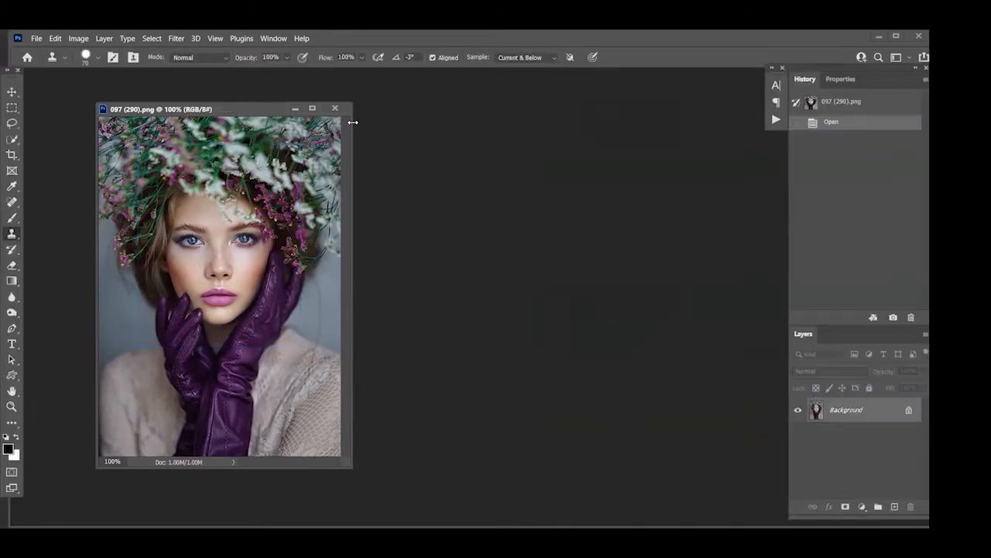
{"action": "left_click", "coordinate": [335, 107]}
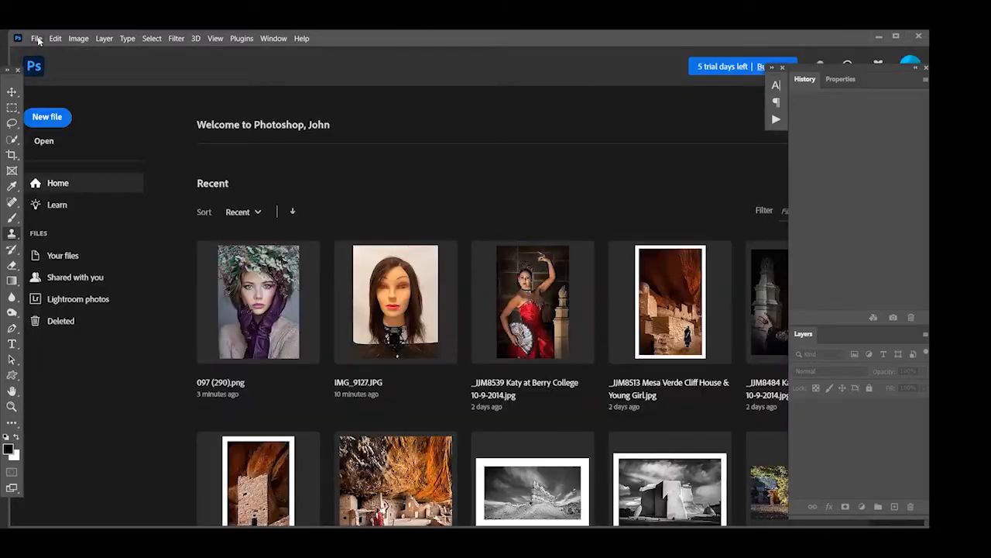
Open man-845709-Recovered from the Class 53 Images folder and start Neural Filters on it
{"action": "left_click", "coordinate": [37, 39]}
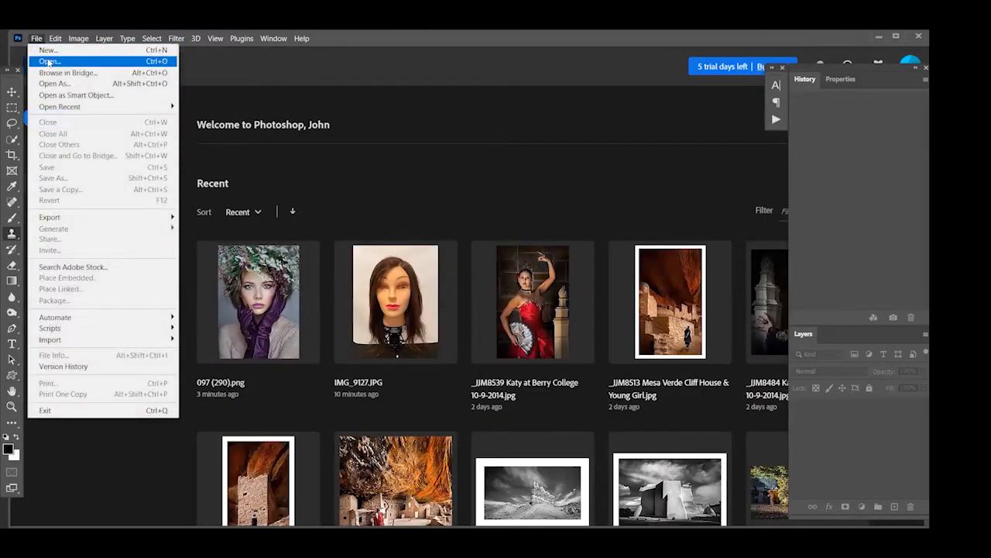
{"action": "left_click", "coordinate": [55, 60]}
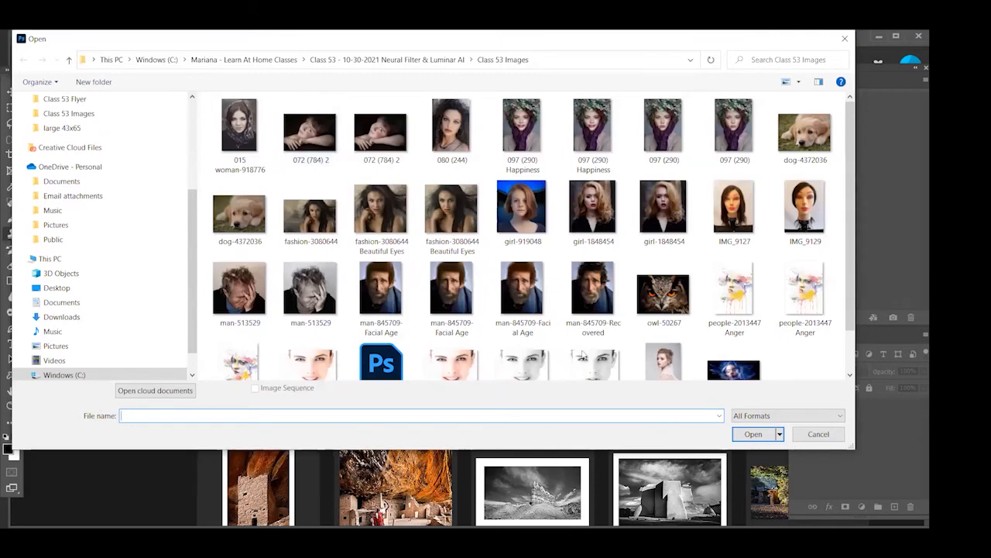
{"action": "left_click", "coordinate": [592, 288]}
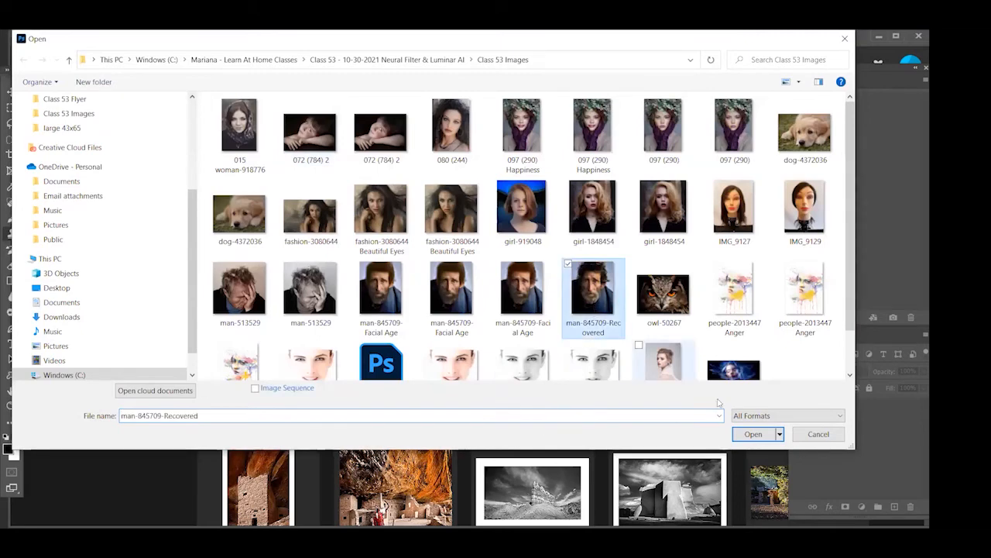
{"action": "left_click", "coordinate": [754, 434]}
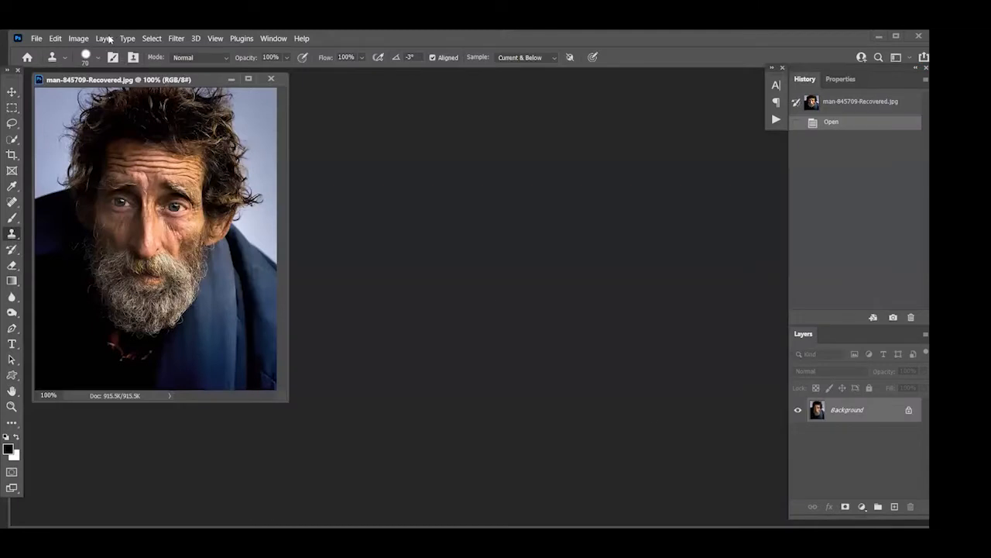
{"action": "left_click", "coordinate": [174, 39]}
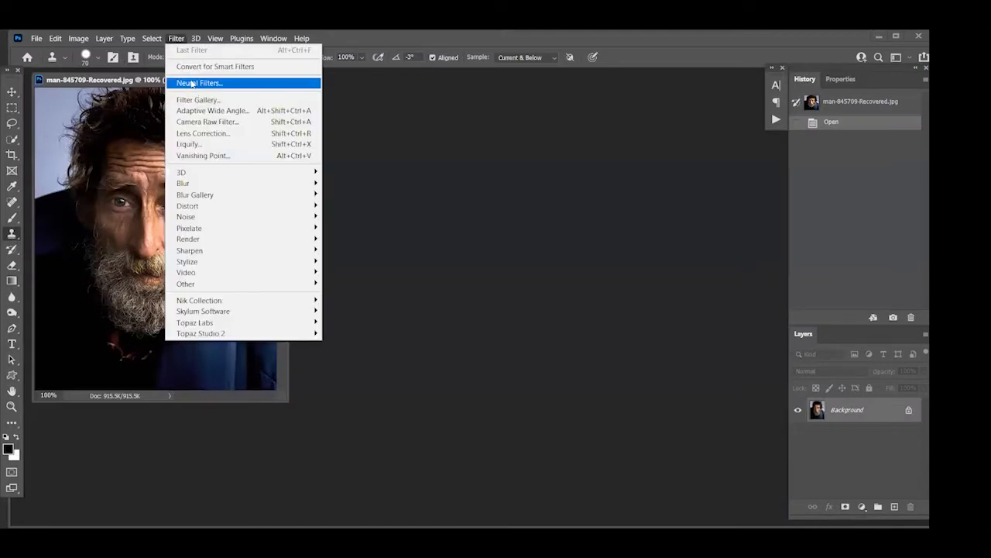
{"action": "left_click", "coordinate": [191, 83]}
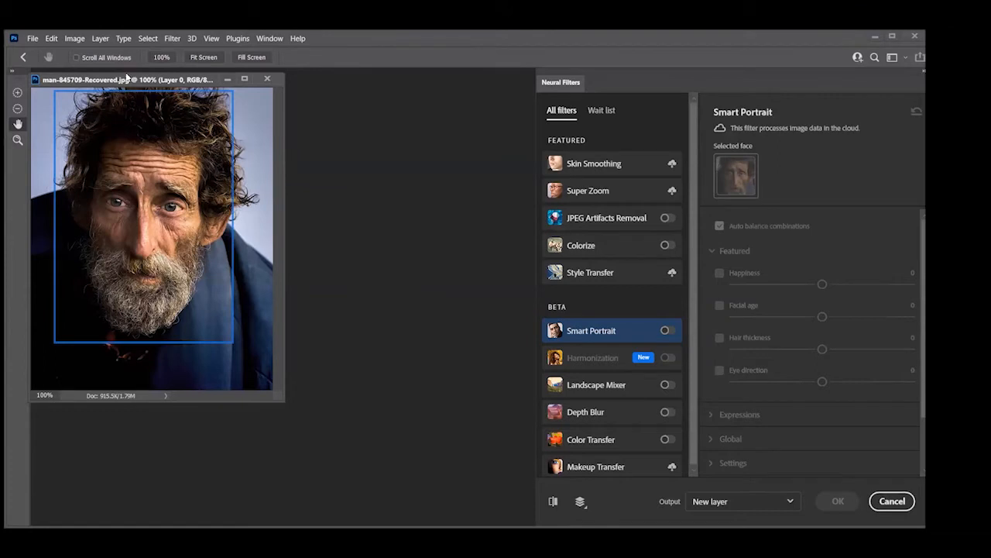
{"action": "left_click", "coordinate": [74, 38]}
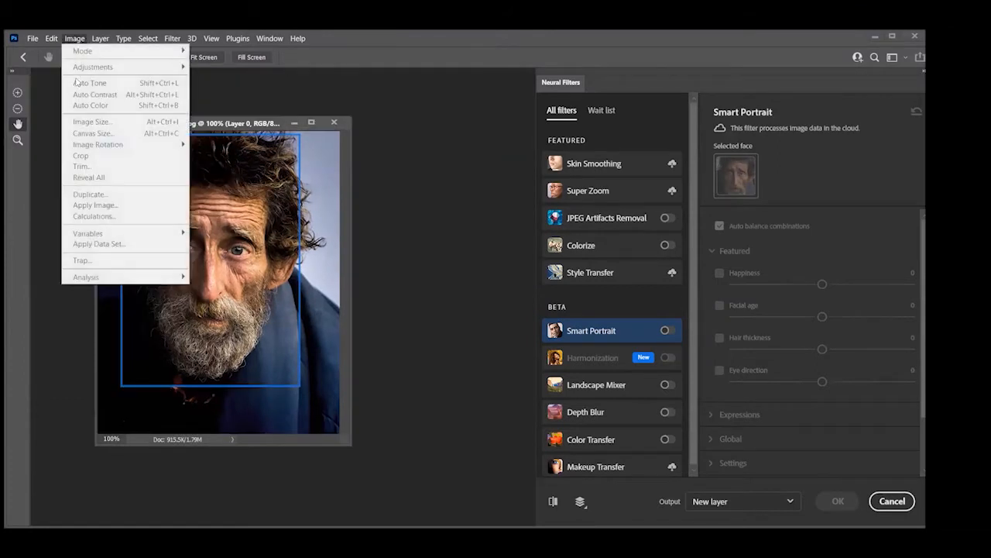
{"action": "left_click", "coordinate": [352, 146]}
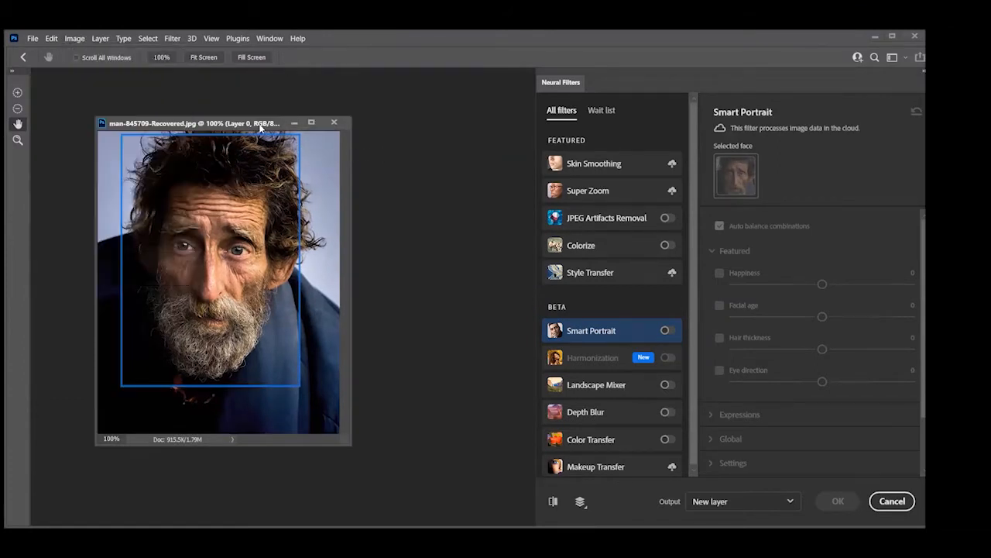
{"action": "left_click", "coordinate": [77, 38]}
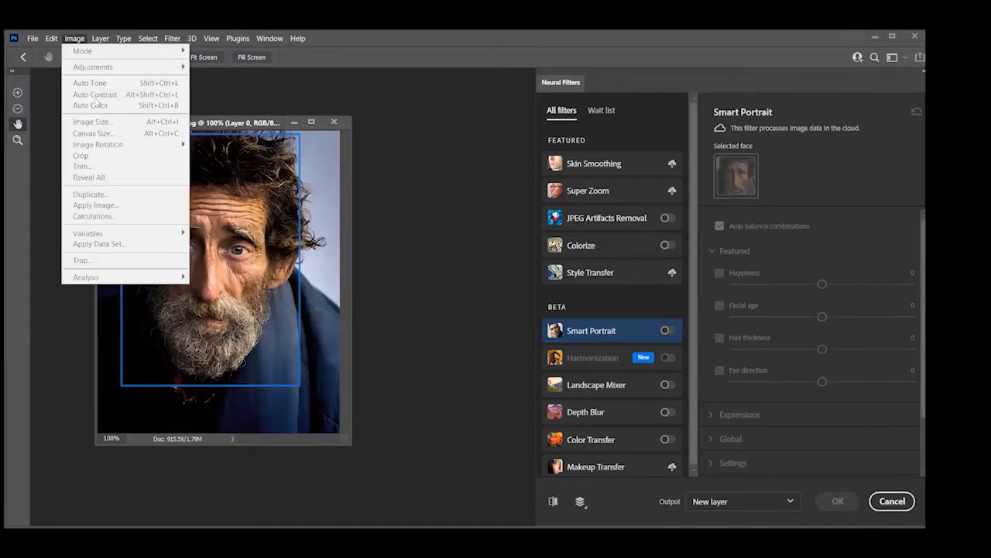
{"action": "left_click", "coordinate": [377, 155]}
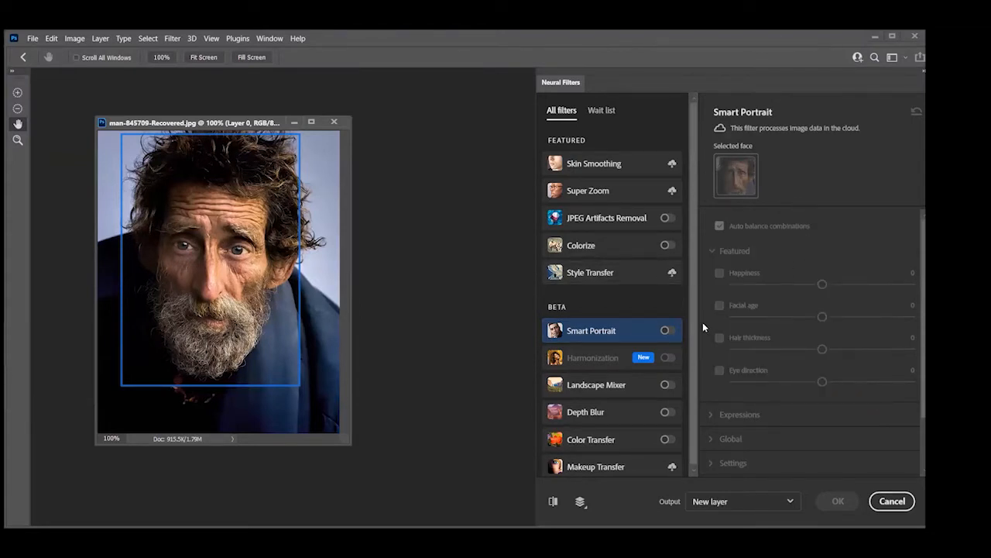
Enable Smart Portrait, set Facial age to +40, and compare the preview with the original photo of the man
{"action": "left_click", "coordinate": [668, 330]}
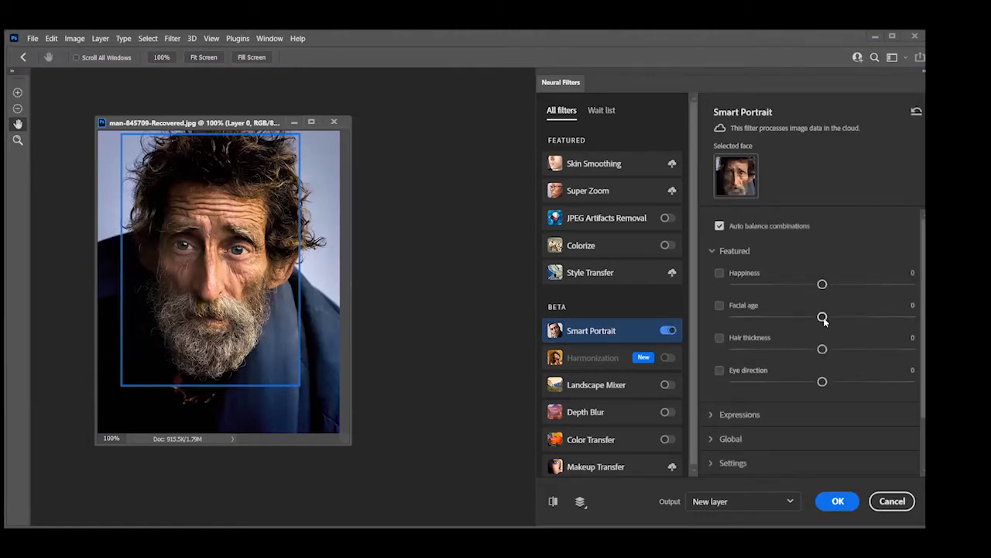
{"action": "left_click_drag", "start_coordinate": [823, 316], "coordinate": [893, 316]}
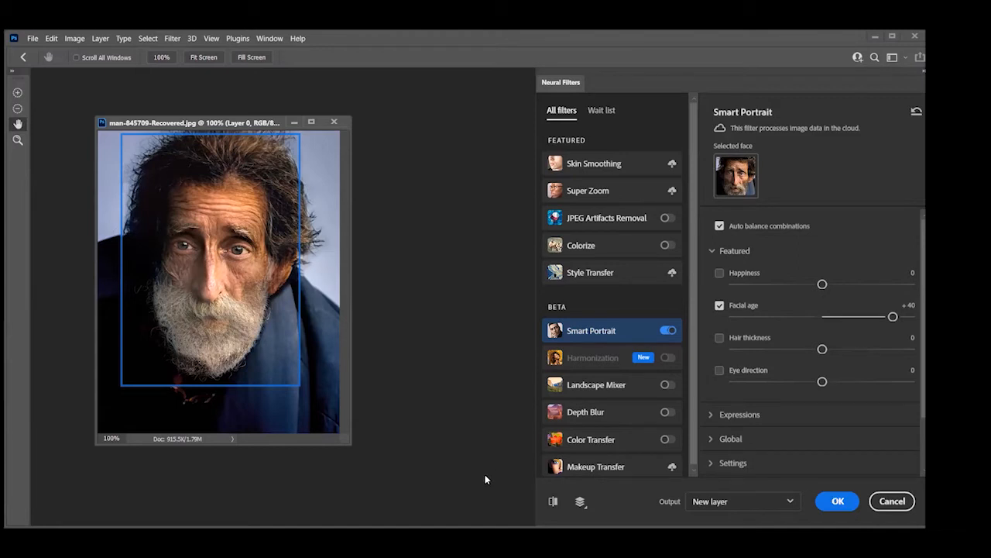
{"action": "left_click", "coordinate": [553, 501]}
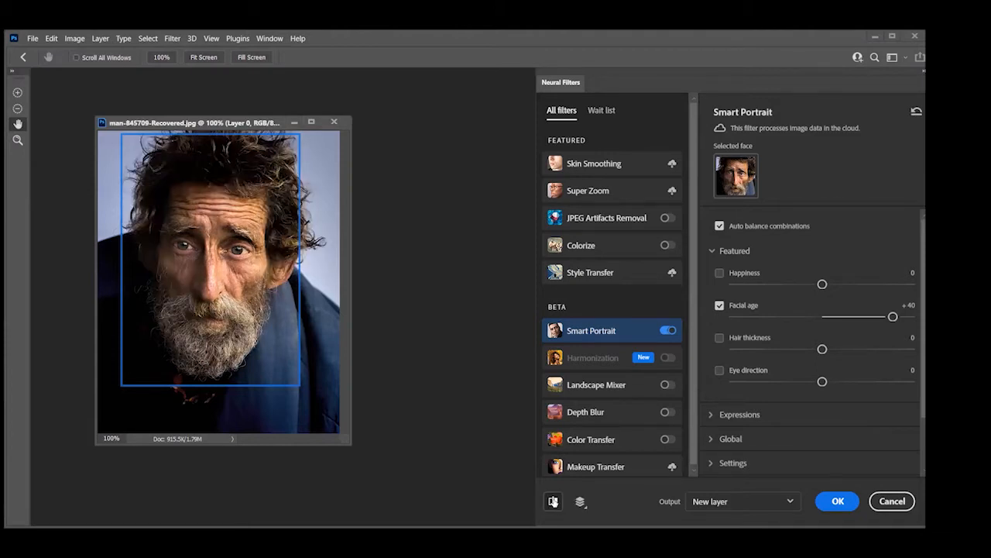
{"action": "left_click", "coordinate": [553, 502]}
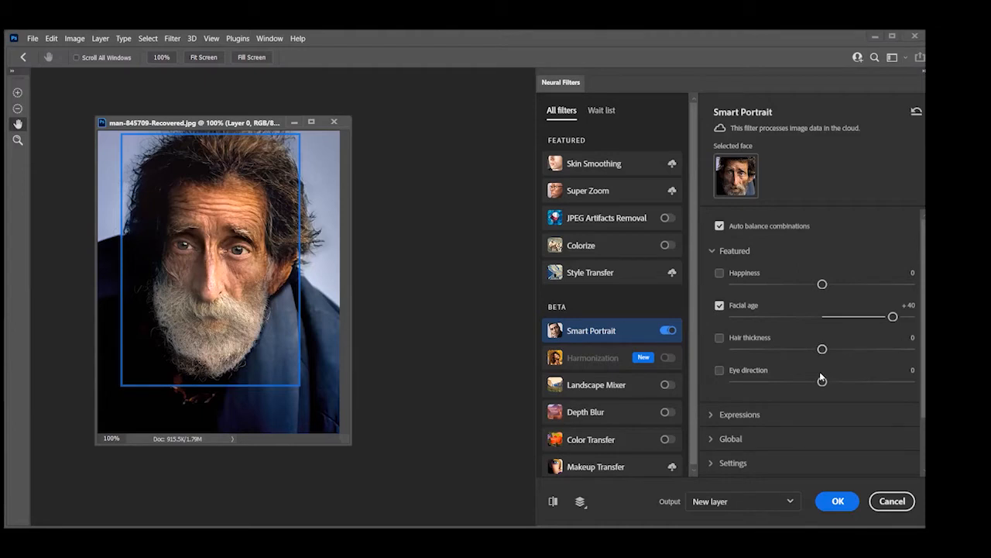
Set the man's Eye direction to +32 and his Happiness expression to +43
{"action": "left_click_drag", "start_coordinate": [822, 380], "coordinate": [878, 381]}
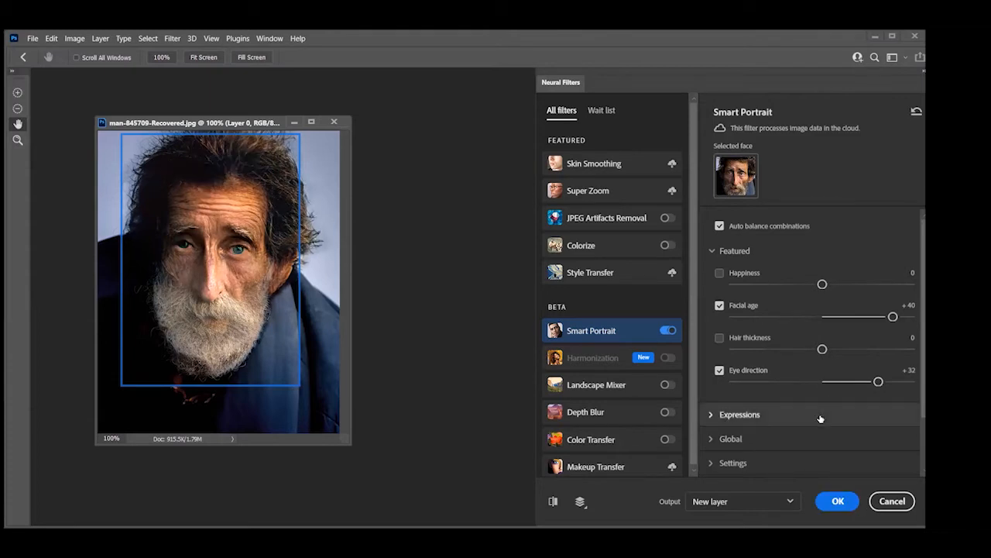
{"action": "left_click", "coordinate": [714, 415]}
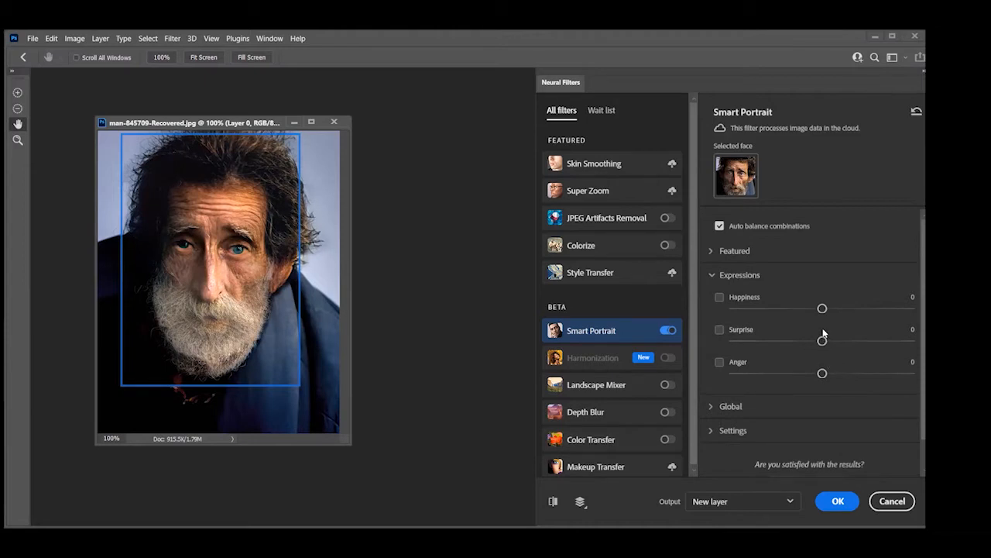
{"action": "left_click_drag", "start_coordinate": [822, 308], "coordinate": [898, 308]}
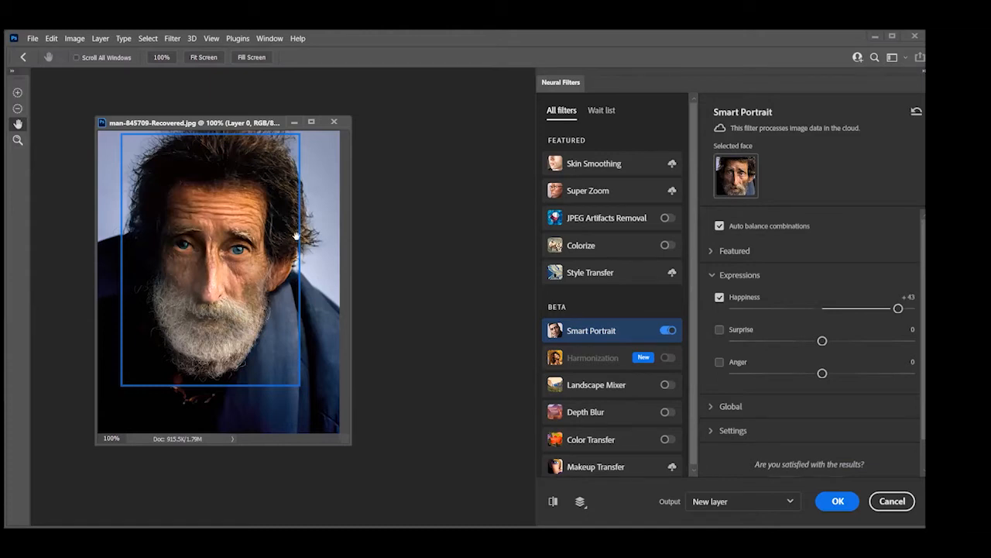
Set Head direction to +40 among the Global settings and apply the Smart Portrait result as a new layer
{"action": "left_click", "coordinate": [711, 408]}
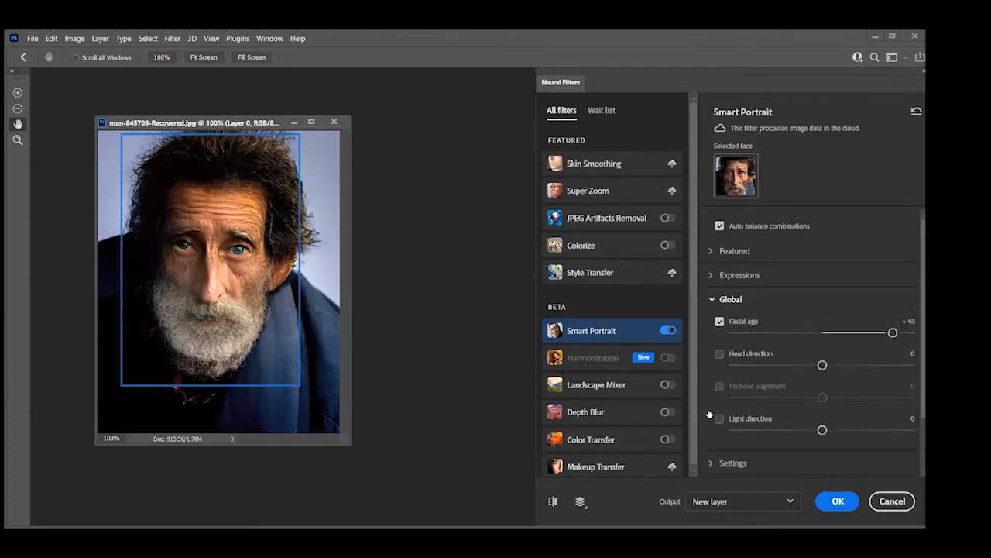
{"action": "left_click_drag", "start_coordinate": [824, 365], "coordinate": [886, 374]}
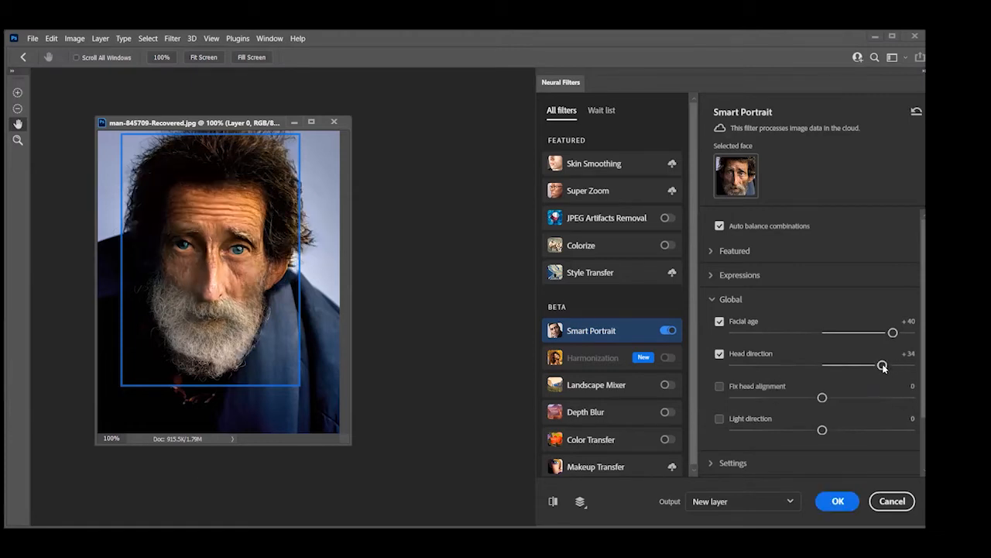
{"action": "left_click_drag", "start_coordinate": [884, 367], "coordinate": [895, 365]}
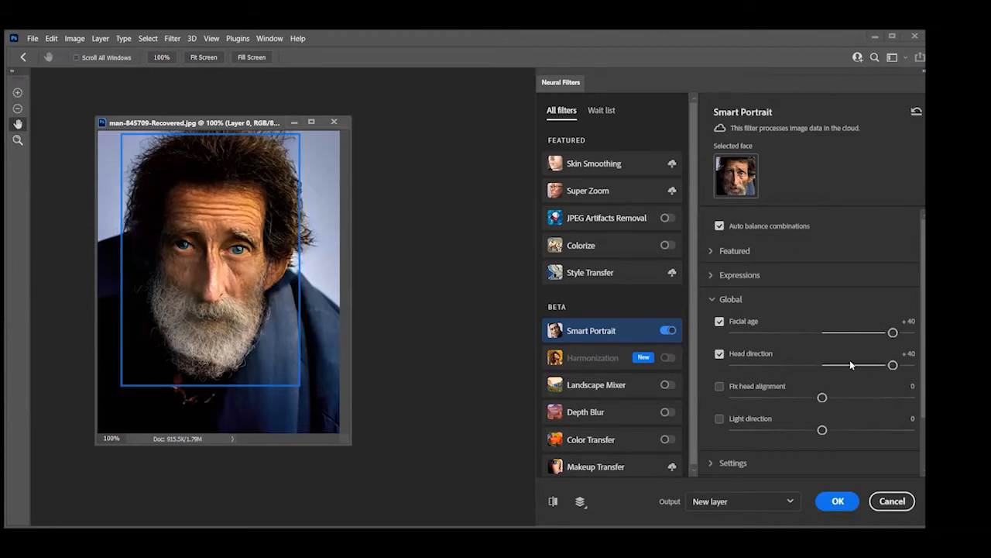
{"action": "left_click", "coordinate": [838, 501]}
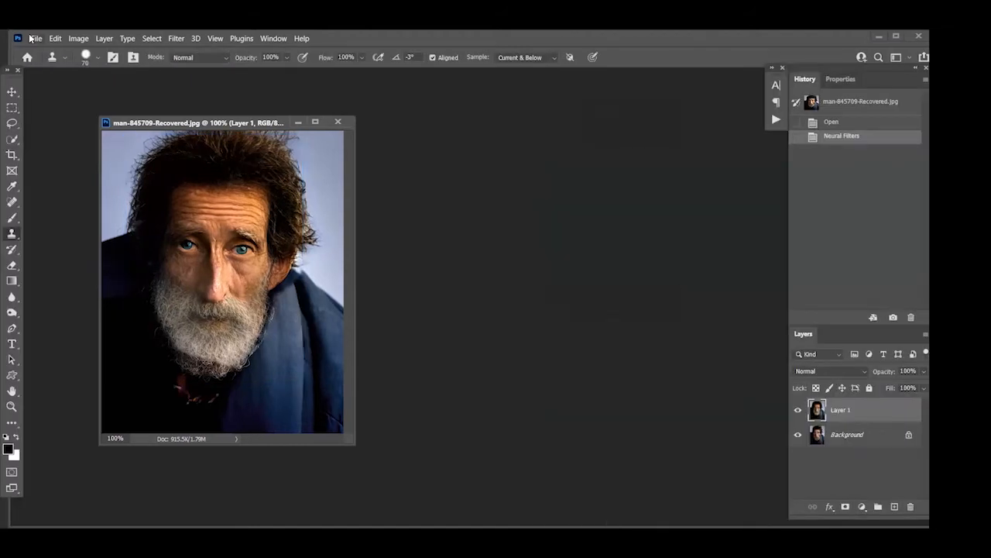
Start Neural Filters again on Layer 1 of the man's portrait
{"action": "left_click", "coordinate": [35, 38]}
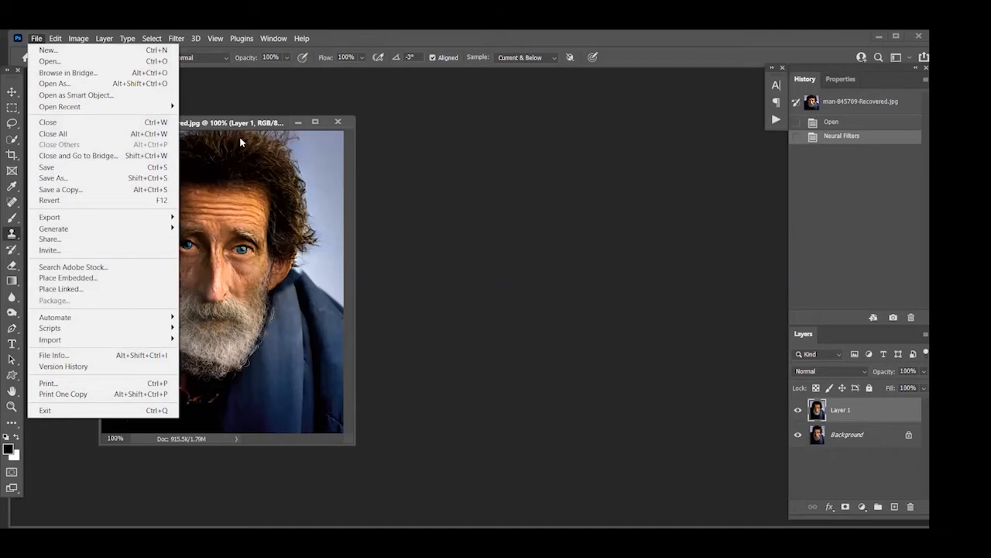
{"action": "left_click", "coordinate": [268, 126]}
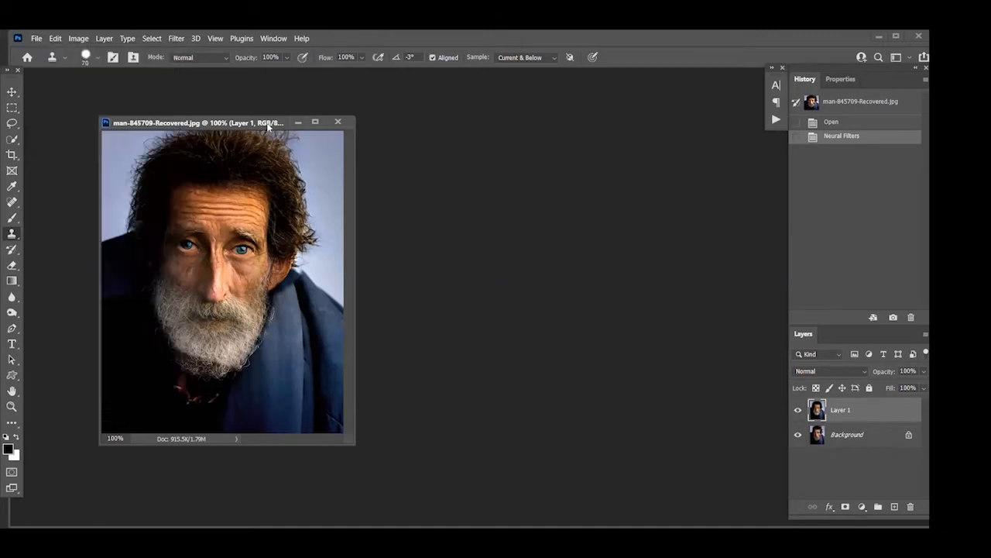
{"action": "left_click", "coordinate": [172, 37]}
{"action": "left_click", "coordinate": [200, 82]}
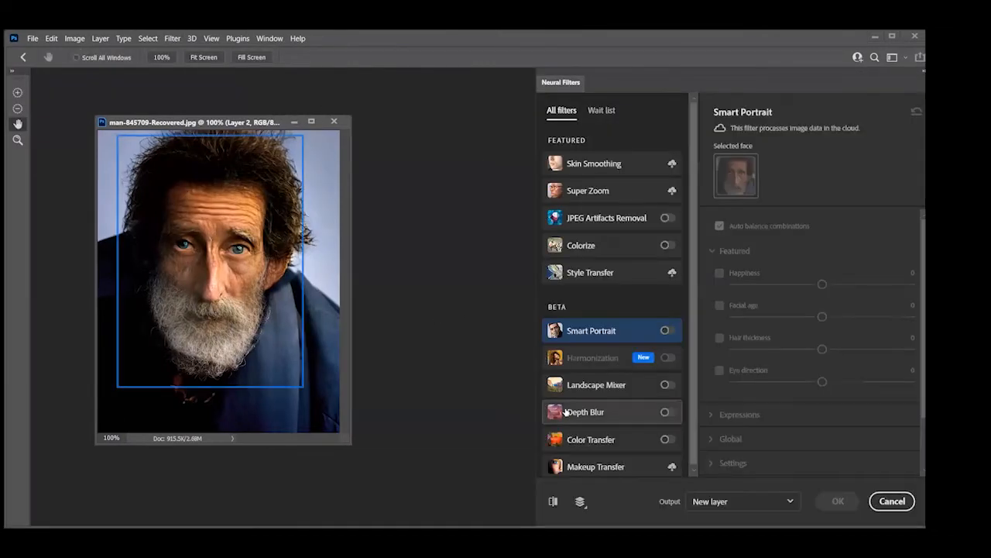
Enable Smart Portrait, set the man's Happiness expression to +40, and apply the result as a new layer
{"action": "left_click", "coordinate": [666, 331]}
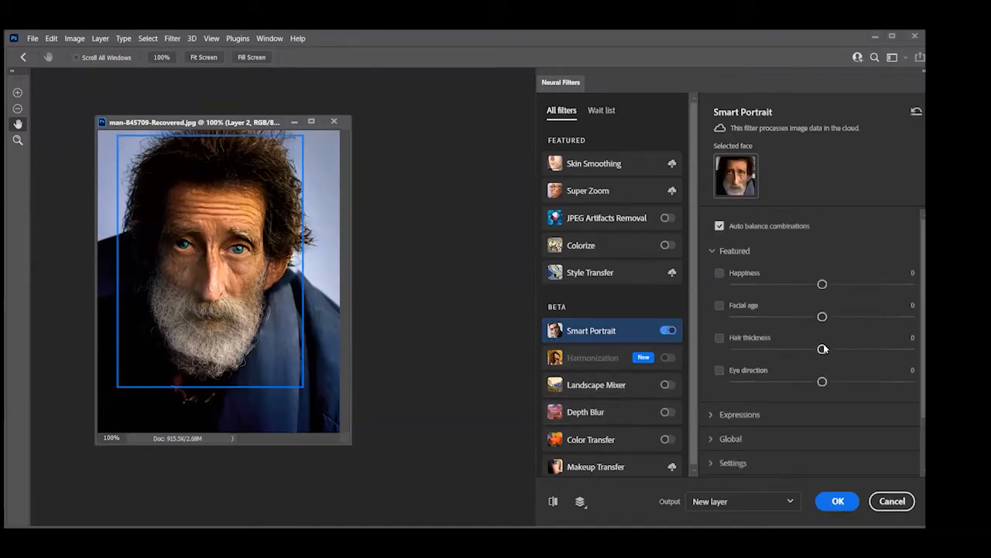
{"action": "left_click", "coordinate": [711, 414]}
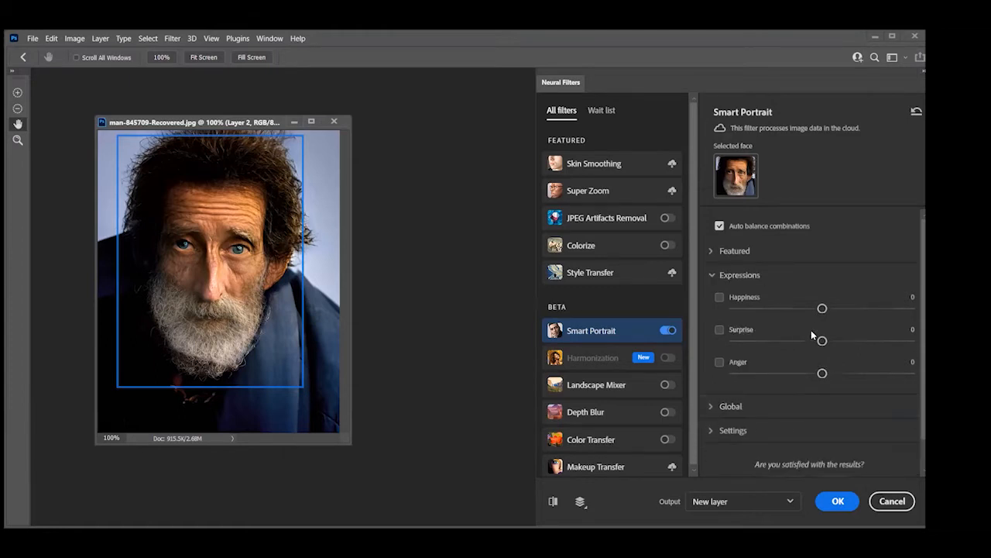
{"action": "left_click_drag", "start_coordinate": [823, 309], "coordinate": [894, 310]}
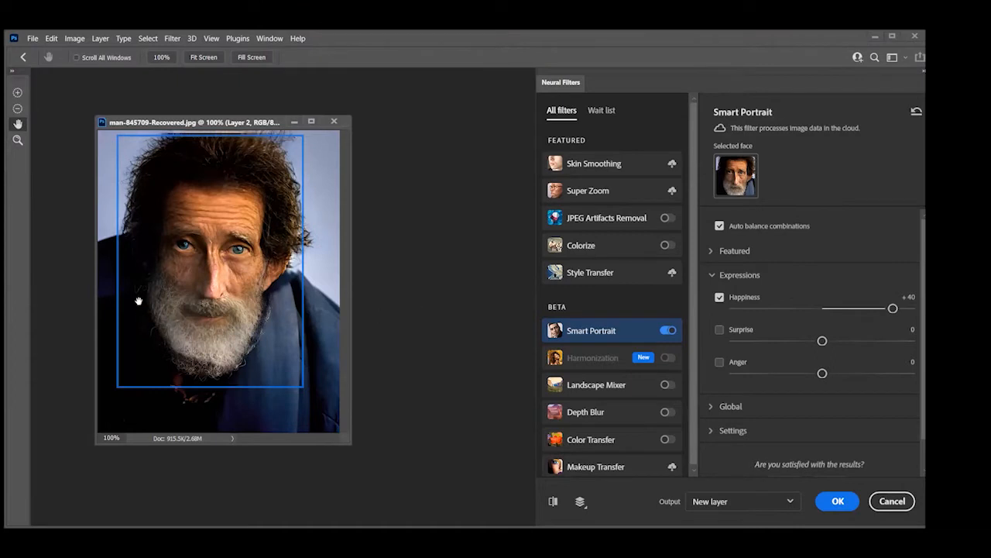
{"action": "left_click", "coordinate": [552, 501]}
{"action": "left_click", "coordinate": [551, 501]}
{"action": "left_click", "coordinate": [832, 502]}
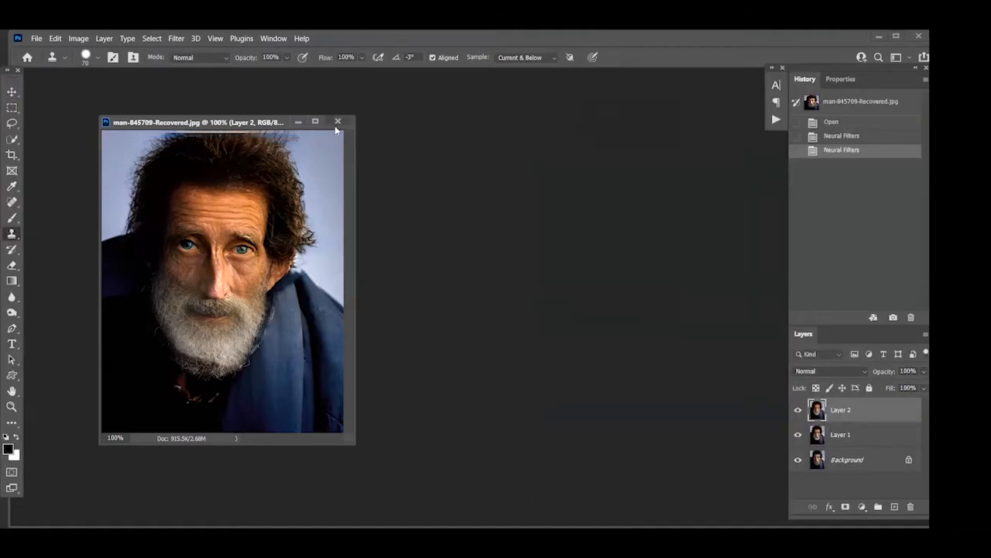
Close the man's portrait, saving it as the Photoshop file man-845709-Recovered with Maximize Compatibility on
{"action": "left_click", "coordinate": [337, 122]}
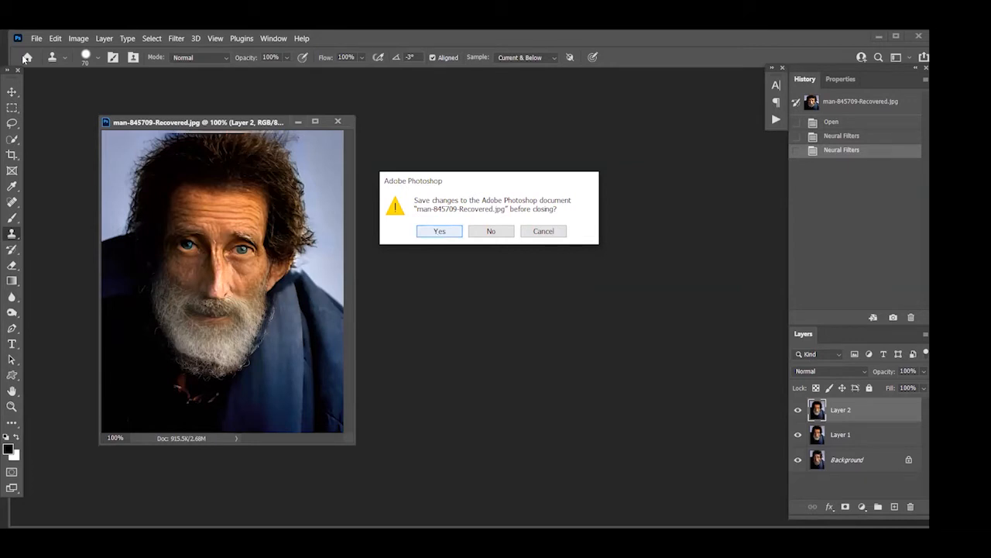
{"action": "left_click", "coordinate": [438, 233]}
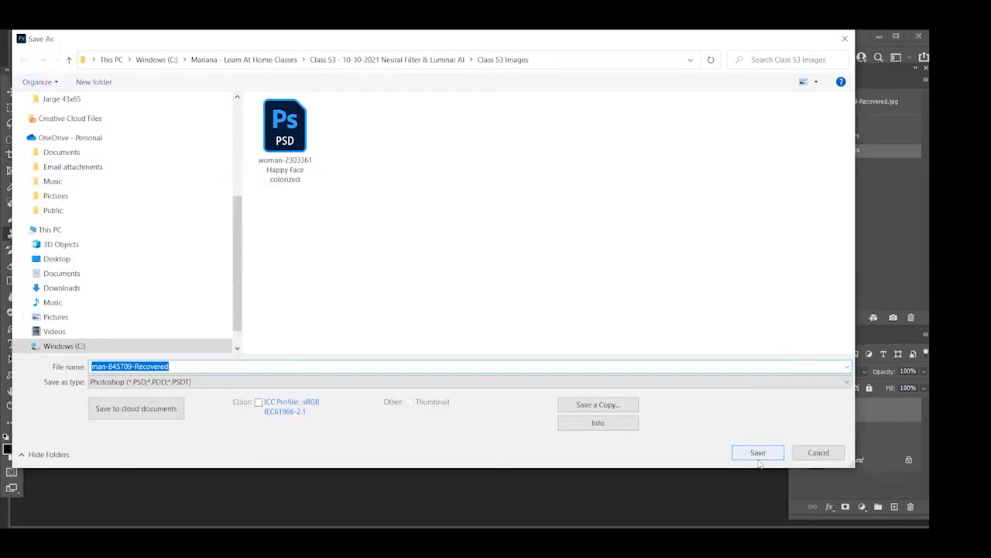
{"action": "key", "text": "Return"}
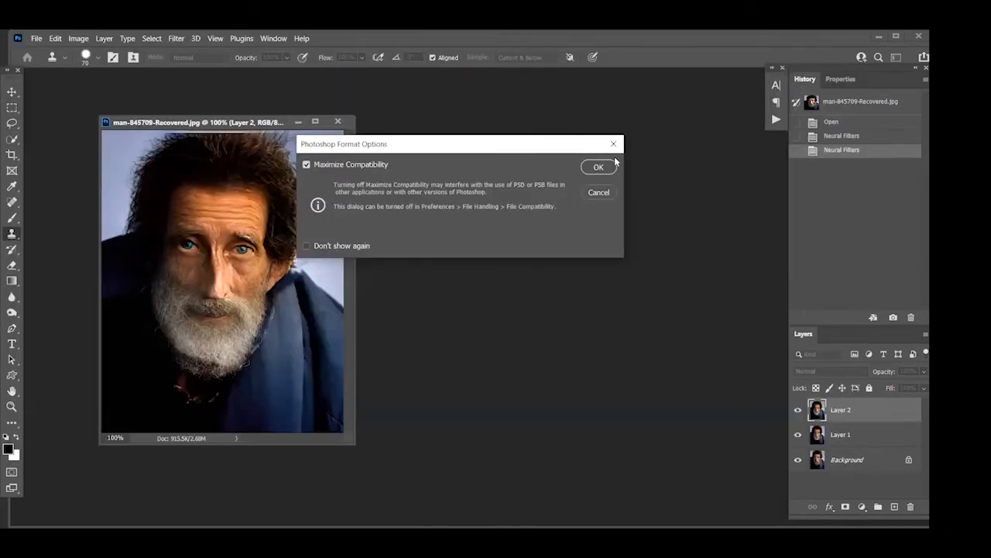
{"action": "key", "text": "Return"}
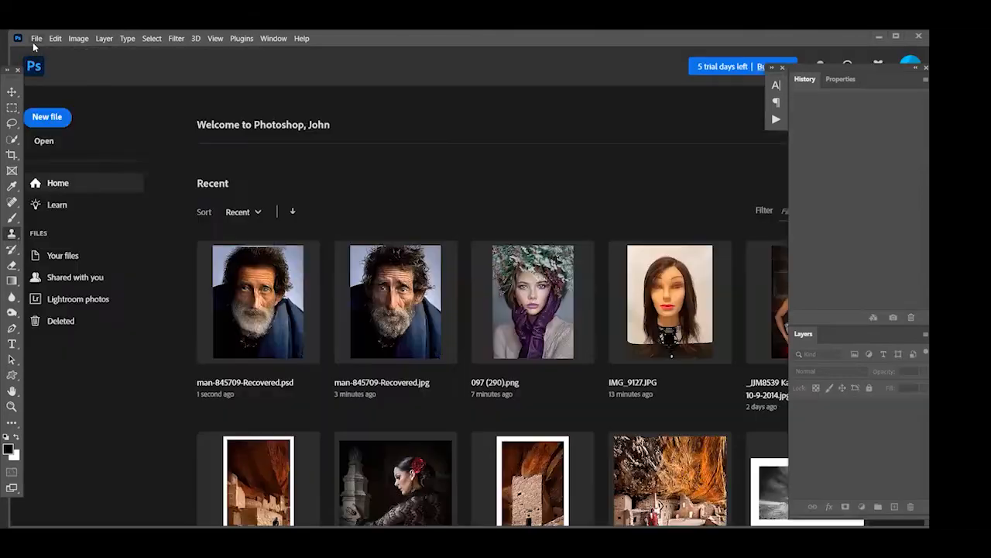
Open the watercolor portrait people-2013447 from the Class 53 Images folder and reposition its document window
{"action": "left_click", "coordinate": [36, 39]}
{"action": "left_click", "coordinate": [39, 62]}
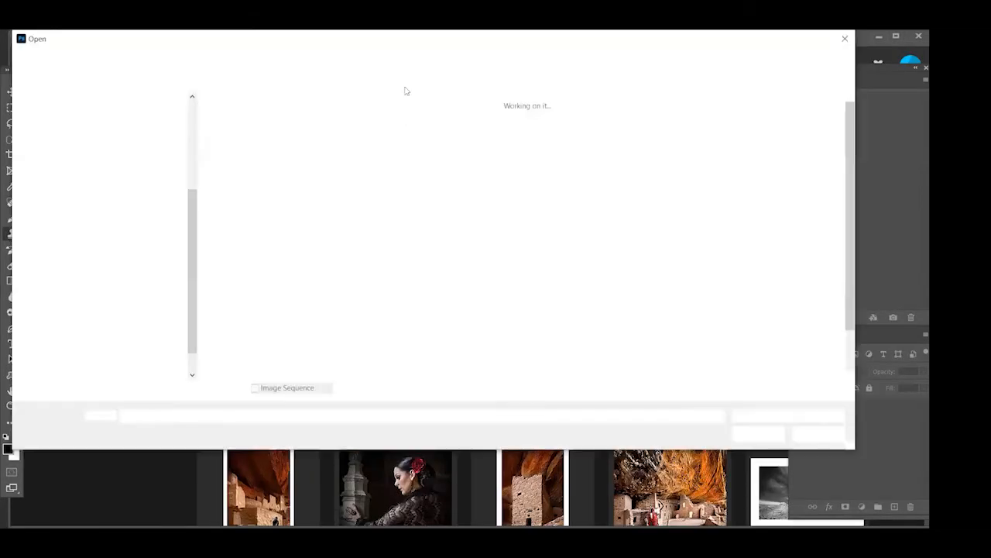
{"action": "scroll", "coordinate": [488, 285], "scroll_direction": "down", "scroll_amount": 1}
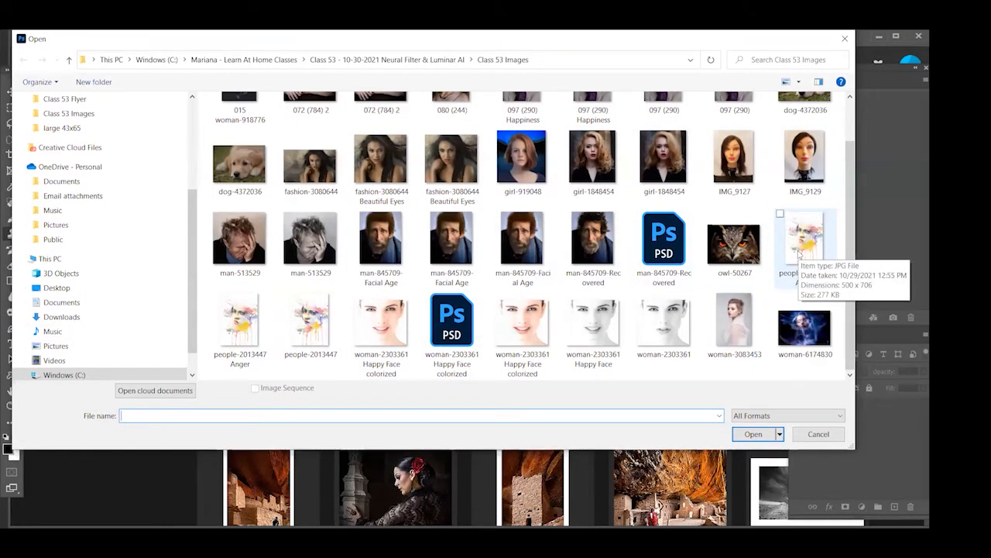
{"action": "left_click", "coordinate": [316, 322]}
{"action": "double_click", "coordinate": [316, 322]}
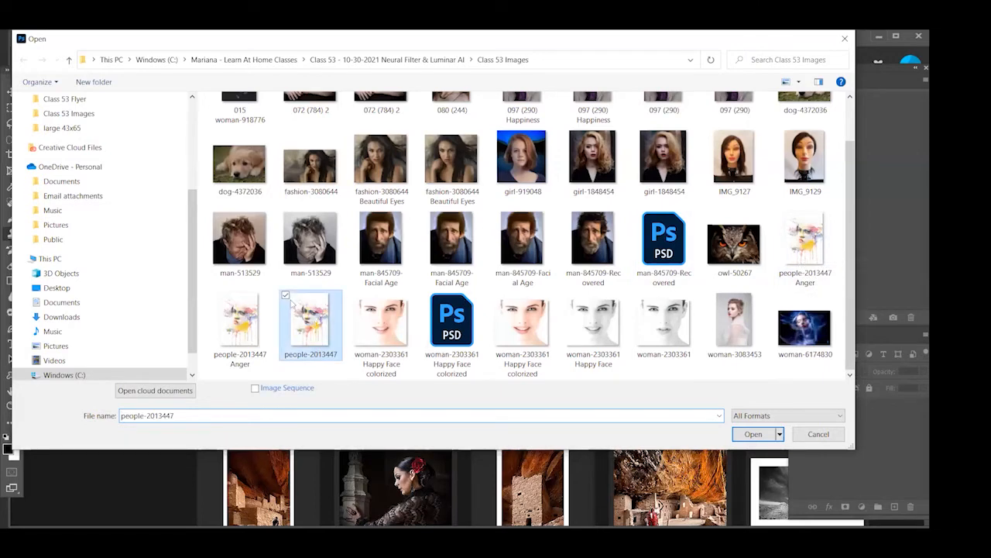
{"action": "left_click_drag", "start_coordinate": [169, 80], "coordinate": [193, 108]}
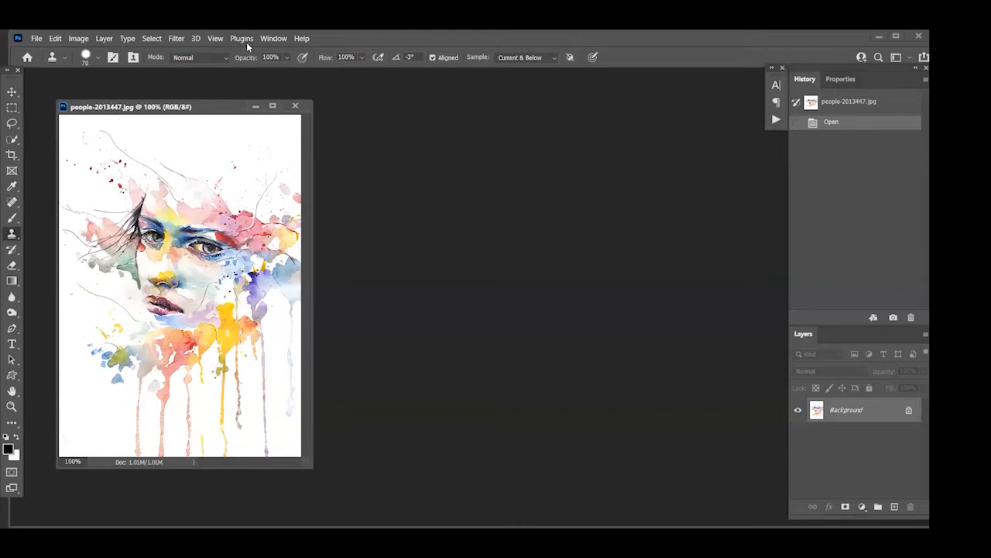
Start Neural Filters on the watercolor portrait and enable Smart Portrait for the detected face
{"action": "left_click", "coordinate": [175, 38]}
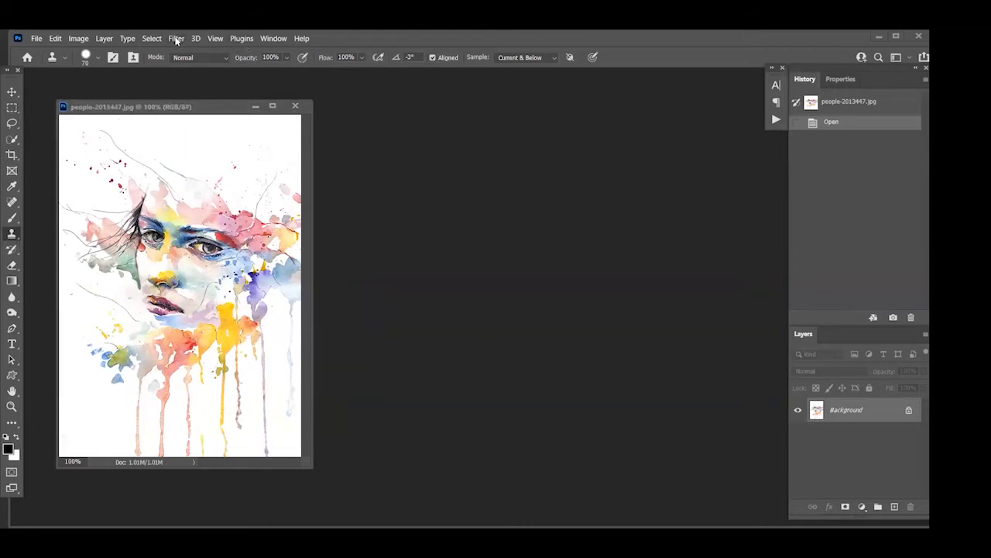
{"action": "left_click", "coordinate": [170, 36]}
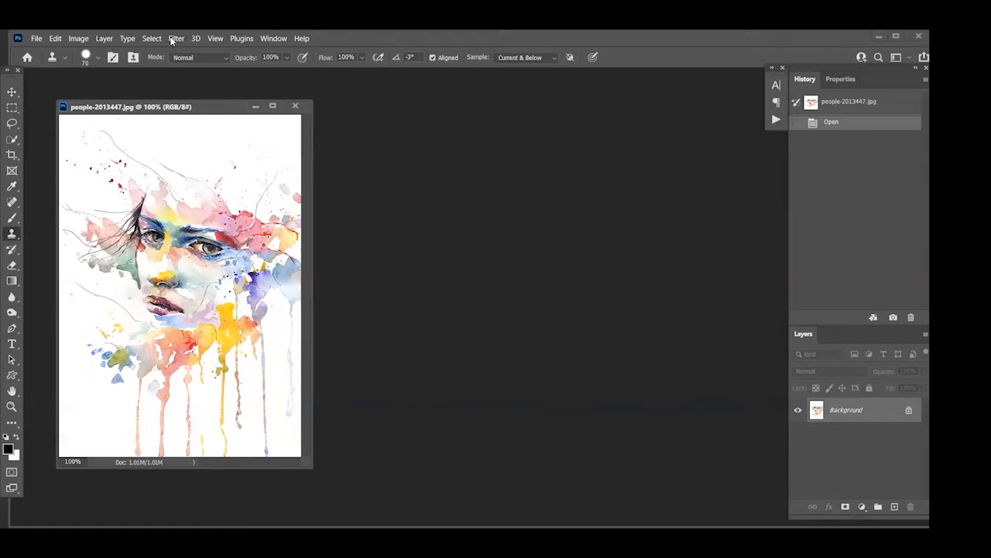
{"action": "left_click", "coordinate": [174, 38]}
{"action": "left_click", "coordinate": [194, 84]}
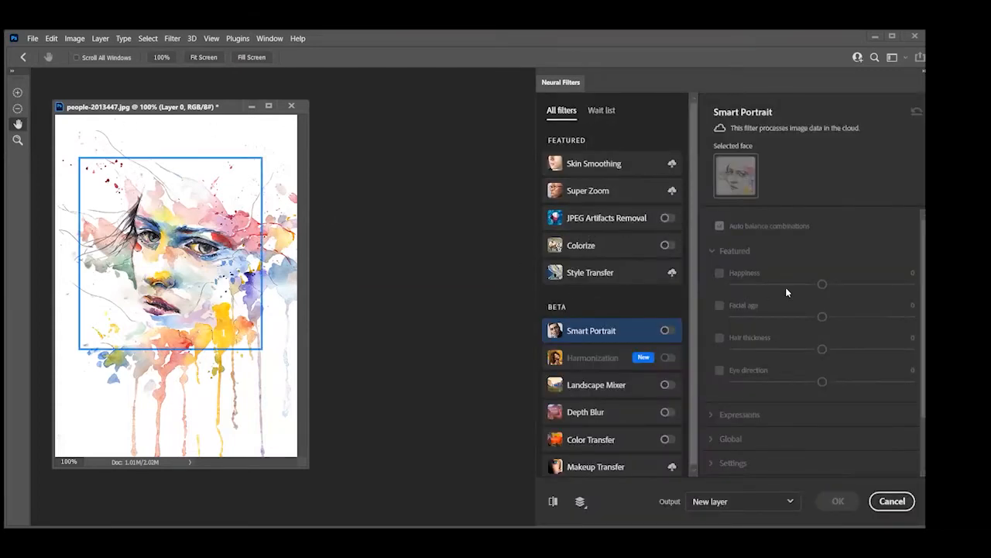
{"action": "left_click", "coordinate": [667, 330]}
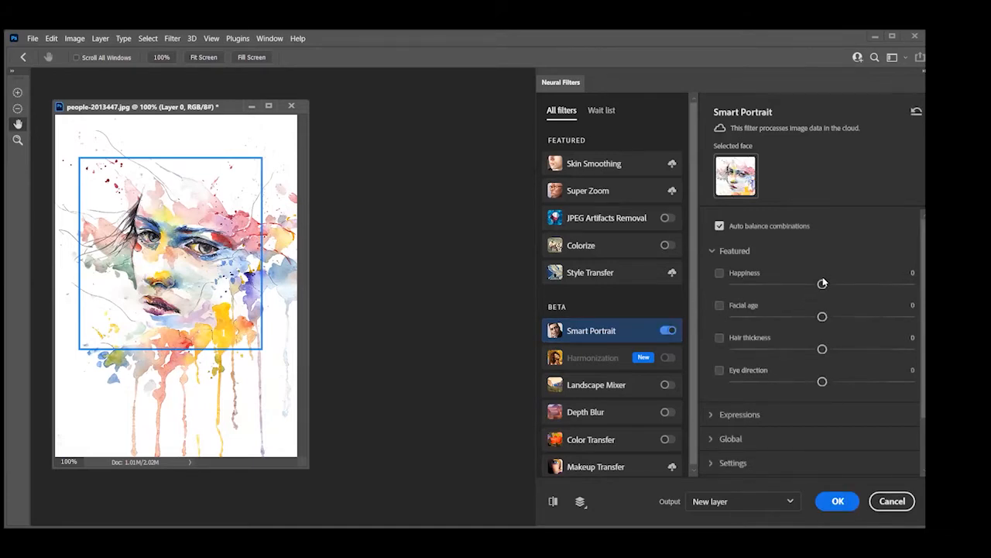
Try Happiness at +41 and compare it with the original, reduce it to +19, and reset the Smart Portrait settings
{"action": "left_click_drag", "start_coordinate": [823, 283], "coordinate": [894, 283]}
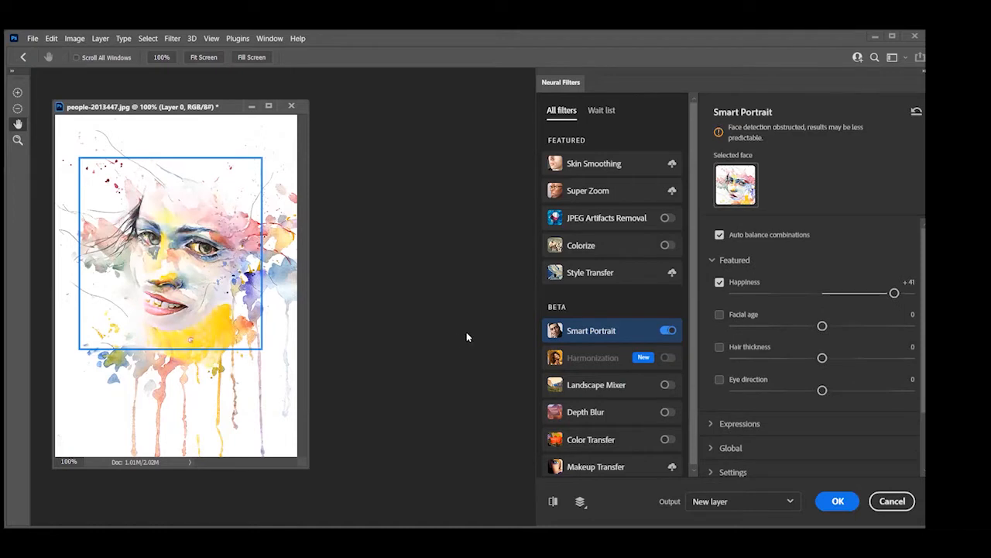
{"action": "left_click", "coordinate": [554, 502]}
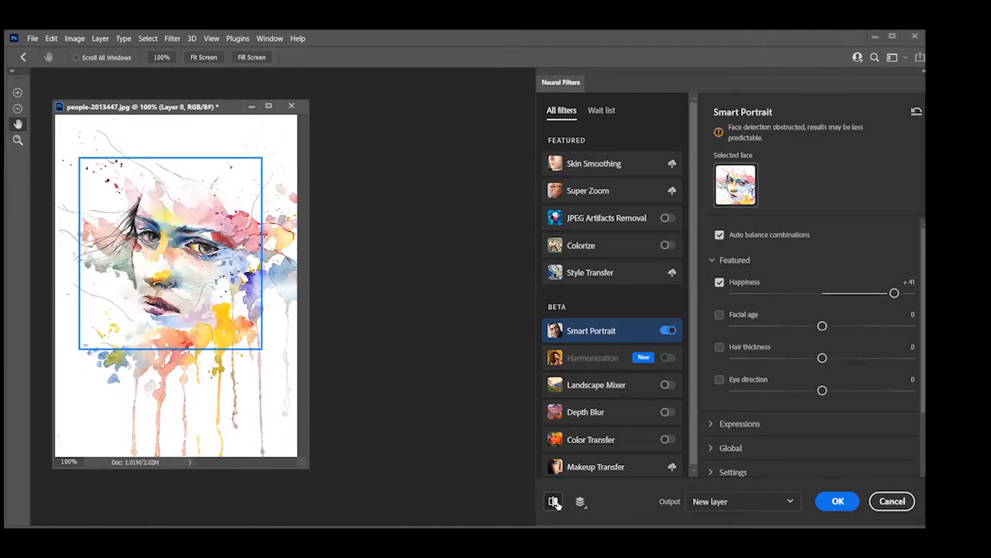
{"action": "left_click", "coordinate": [554, 502]}
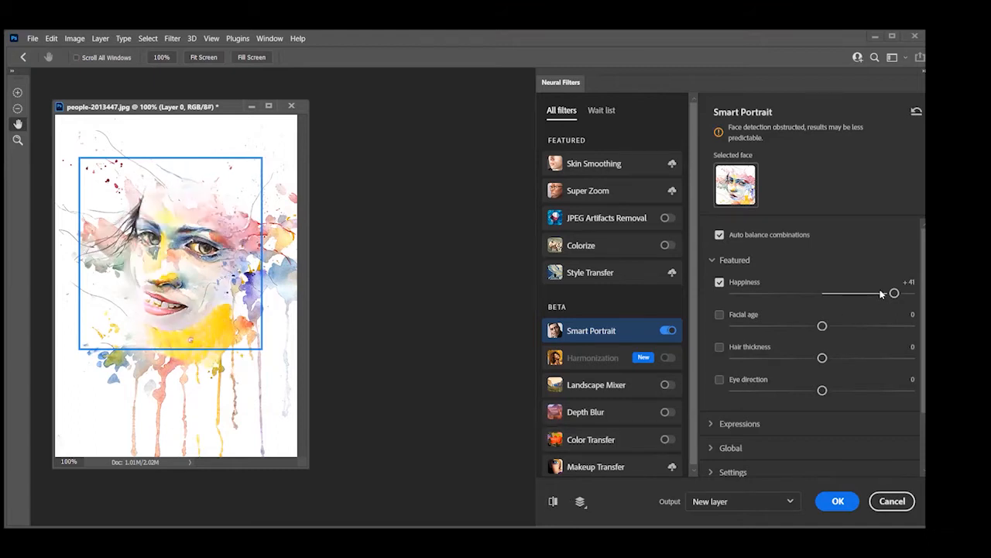
{"action": "left_click_drag", "start_coordinate": [895, 292], "coordinate": [855, 293]}
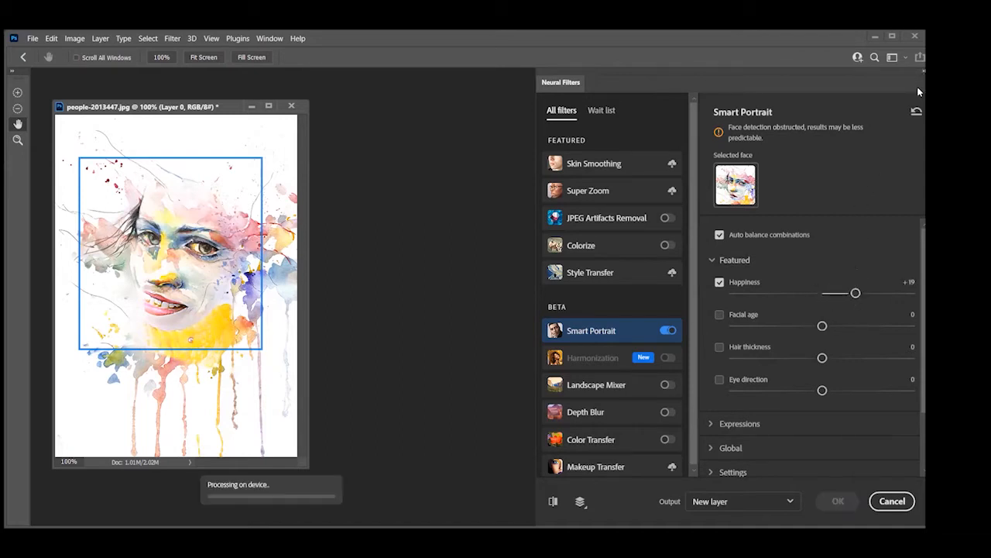
{"action": "left_click", "coordinate": [917, 111]}
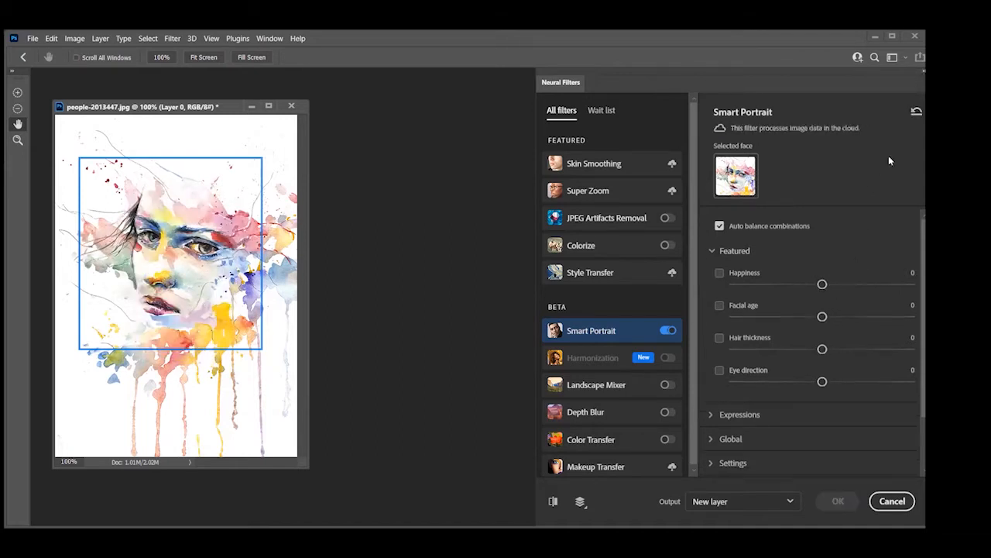
Try an Anger expression of +35 on the watercolor face and cancel Neural Filters
{"action": "left_click", "coordinate": [709, 416]}
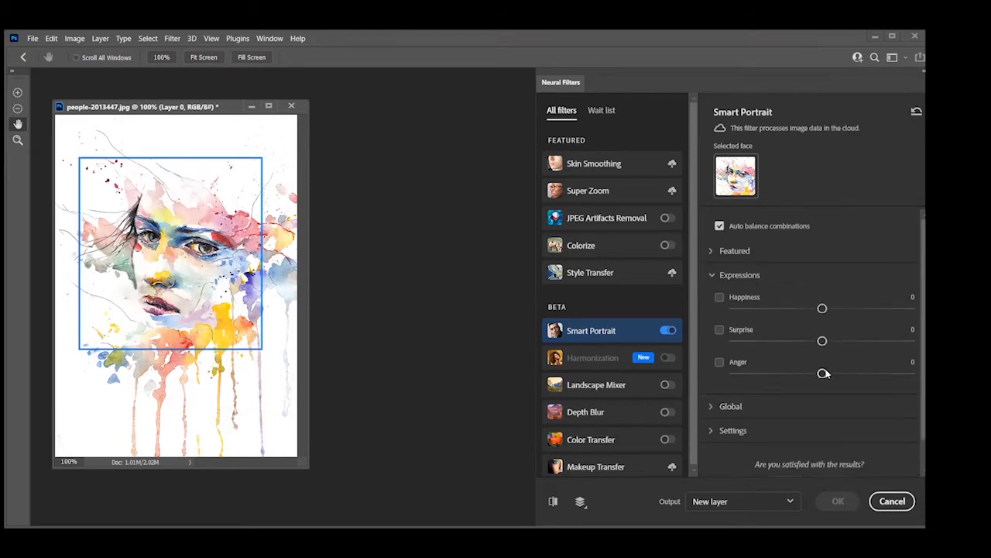
{"action": "left_click_drag", "start_coordinate": [825, 372], "coordinate": [880, 377]}
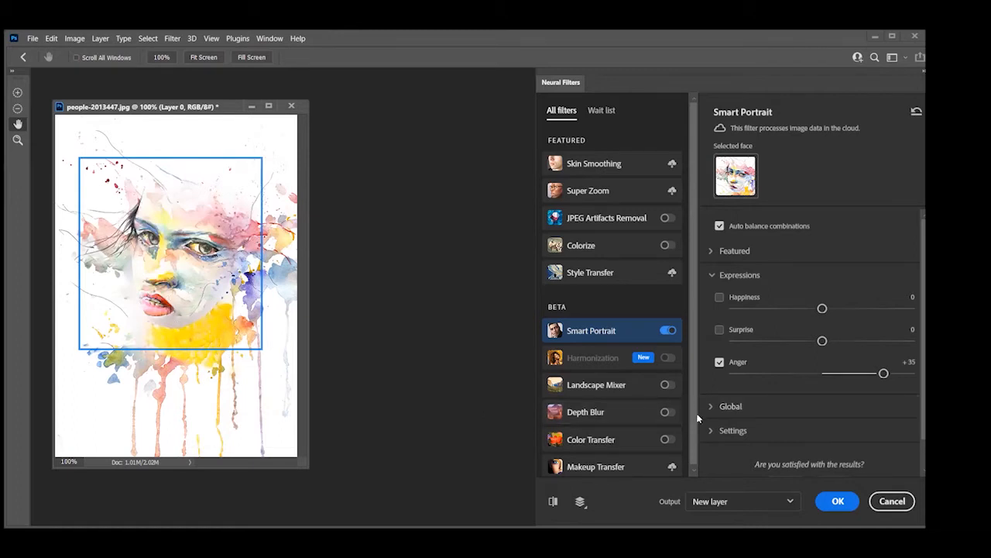
{"action": "left_click", "coordinate": [892, 499]}
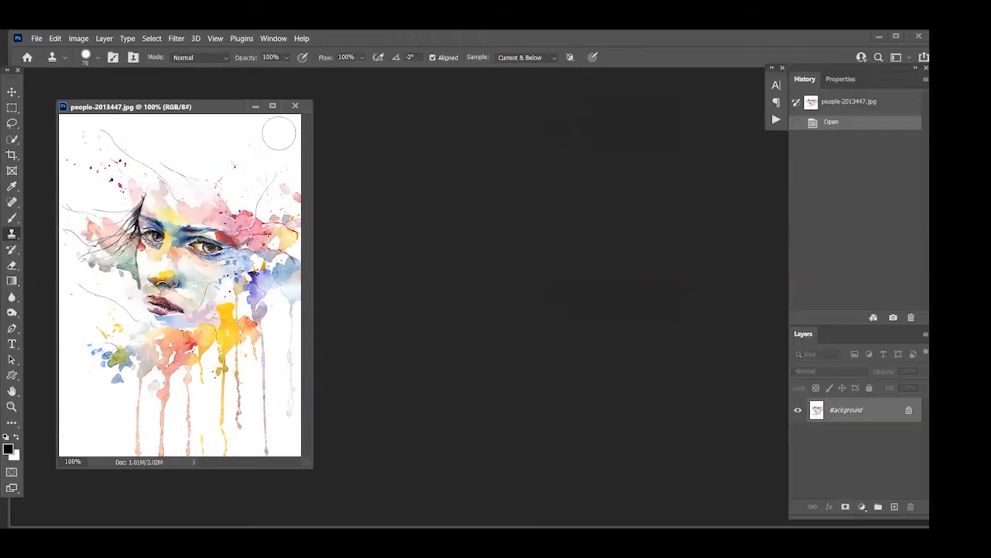
Close the watercolor portrait and open the black-and-white photo woman-2303361 from the Class 53 Images folder
{"action": "left_click", "coordinate": [295, 106]}
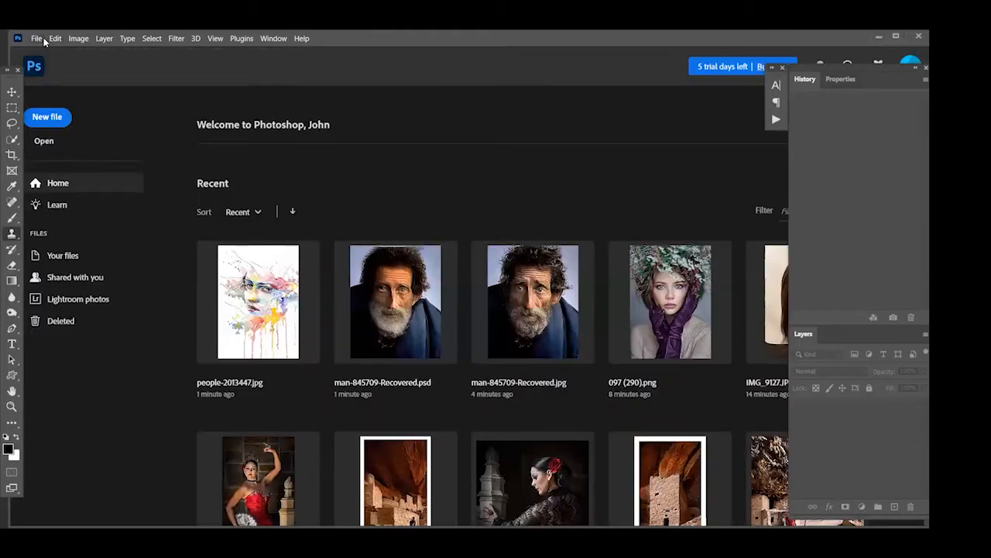
{"action": "left_click", "coordinate": [42, 38]}
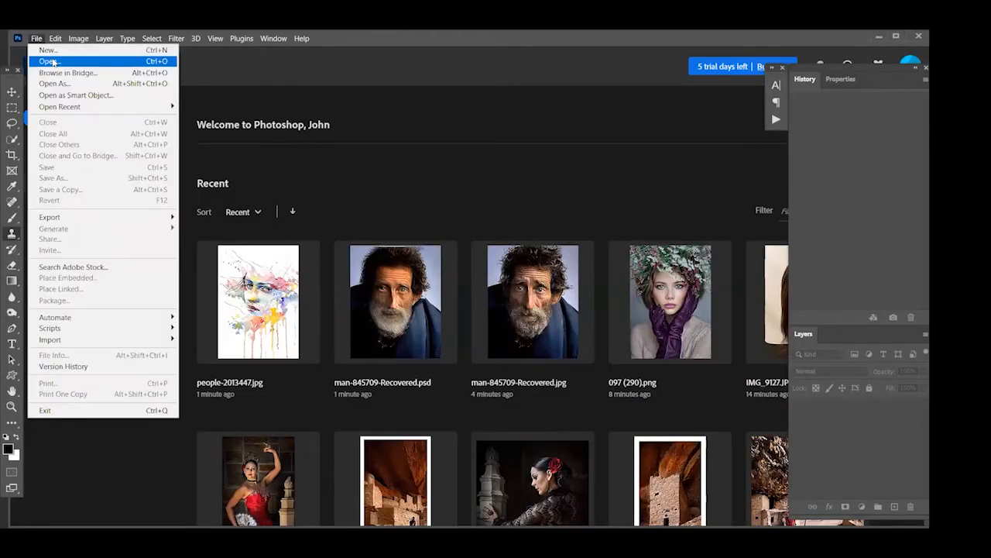
{"action": "left_click", "coordinate": [49, 61]}
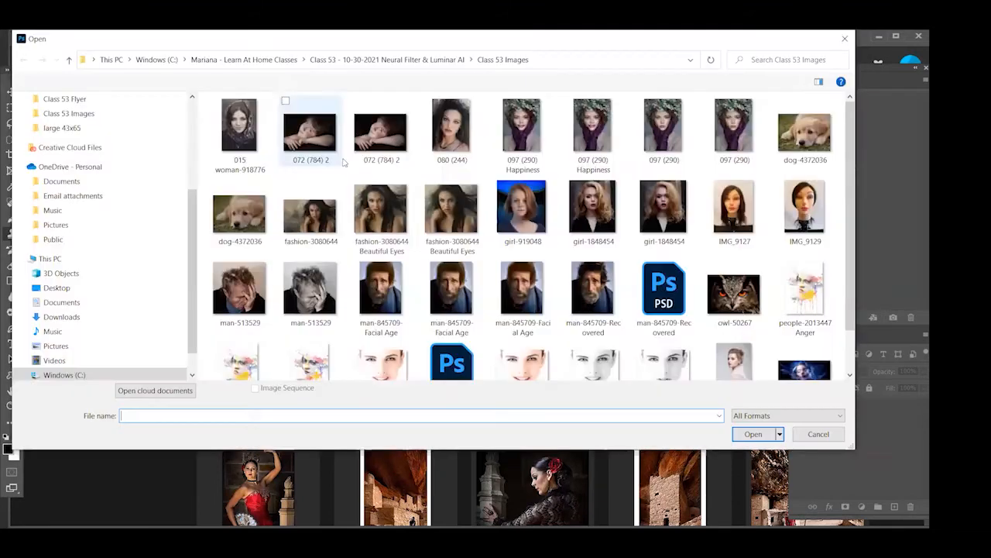
{"action": "scroll", "coordinate": [531, 341], "scroll_direction": "down", "scroll_amount": 1}
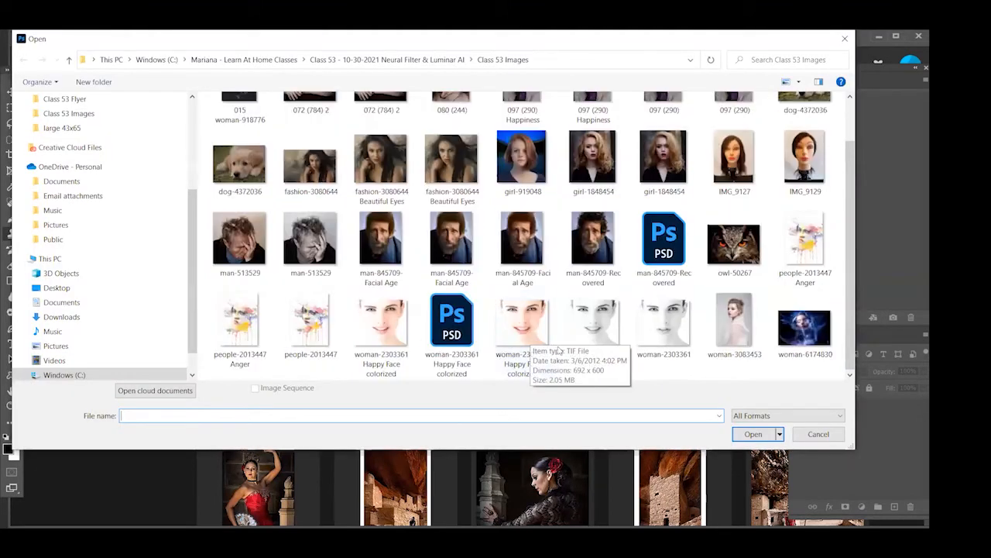
{"action": "left_click", "coordinate": [673, 338]}
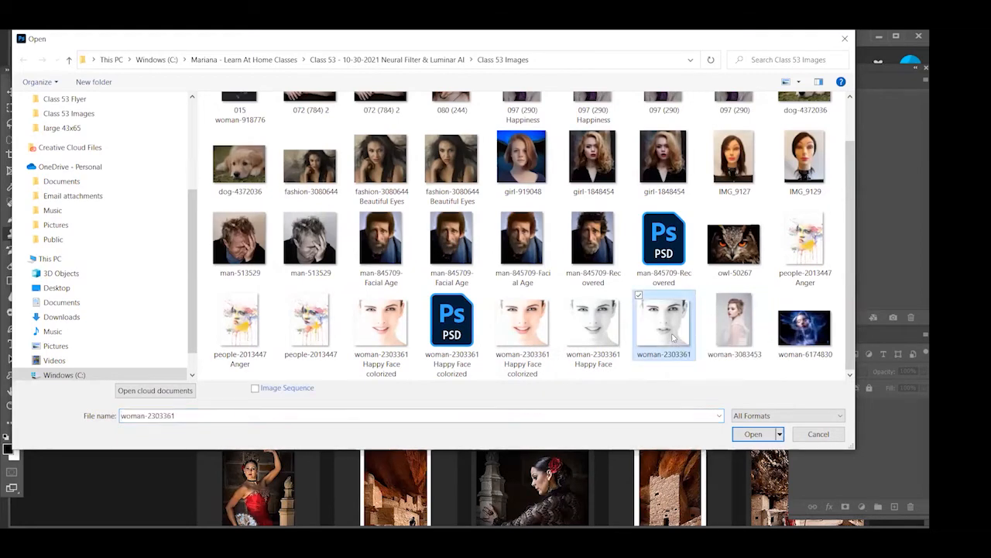
{"action": "left_click", "coordinate": [738, 435]}
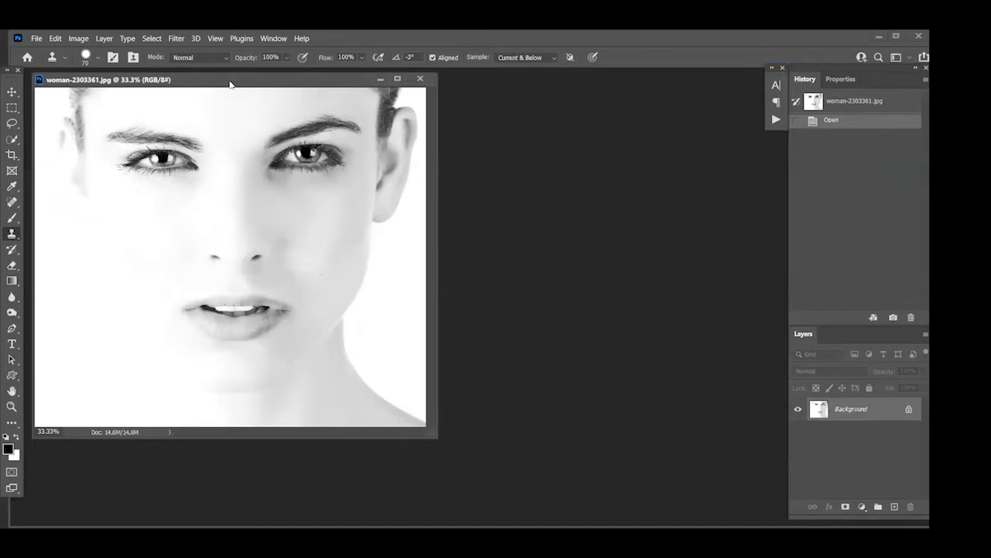
Resize the black-and-white photo to a height of 6 inches at a resolution of 100 pixels/inch
{"action": "left_click", "coordinate": [77, 38]}
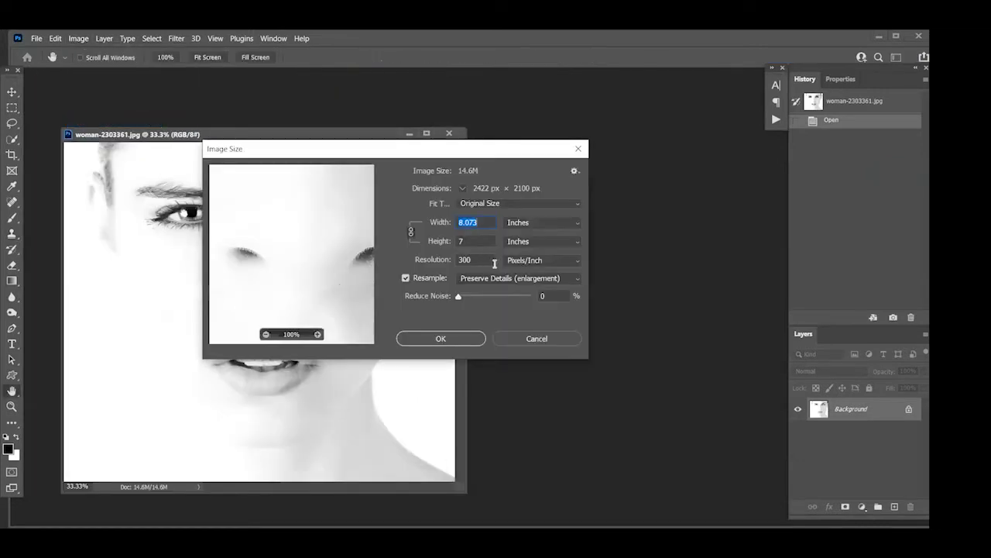
{"action": "double_click", "coordinate": [491, 261]}
{"action": "type", "text": "100"}
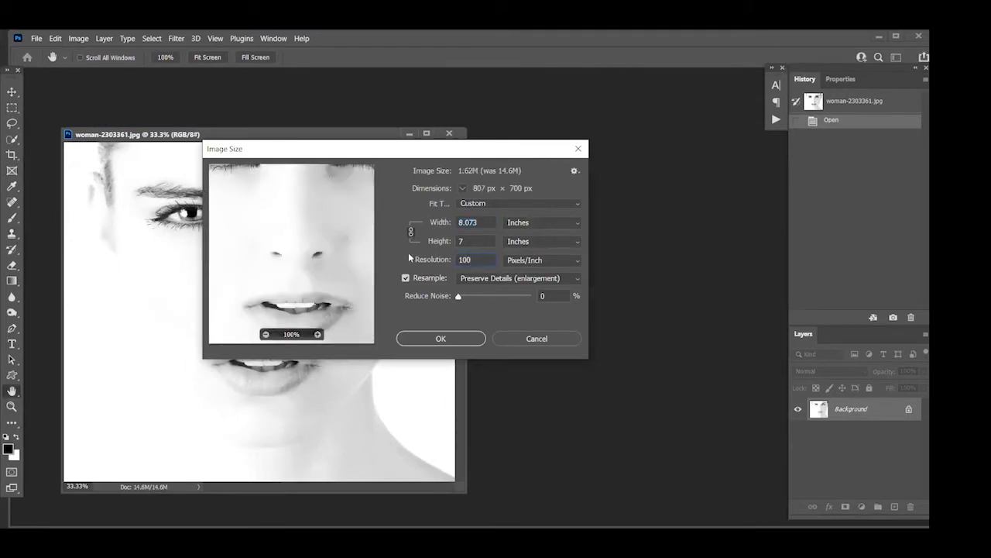
{"action": "key", "text": "shift+Tab"}
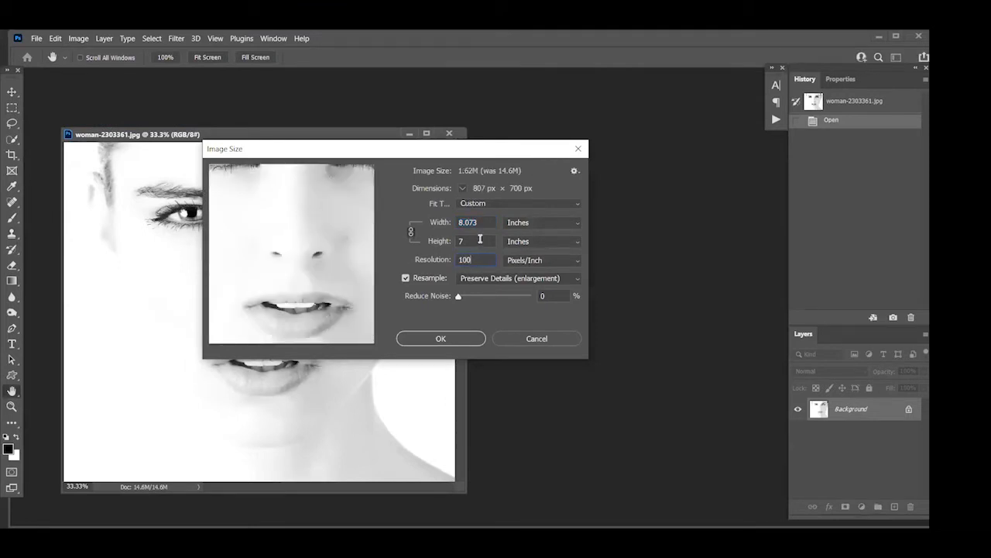
{"action": "type", "text": "6"}
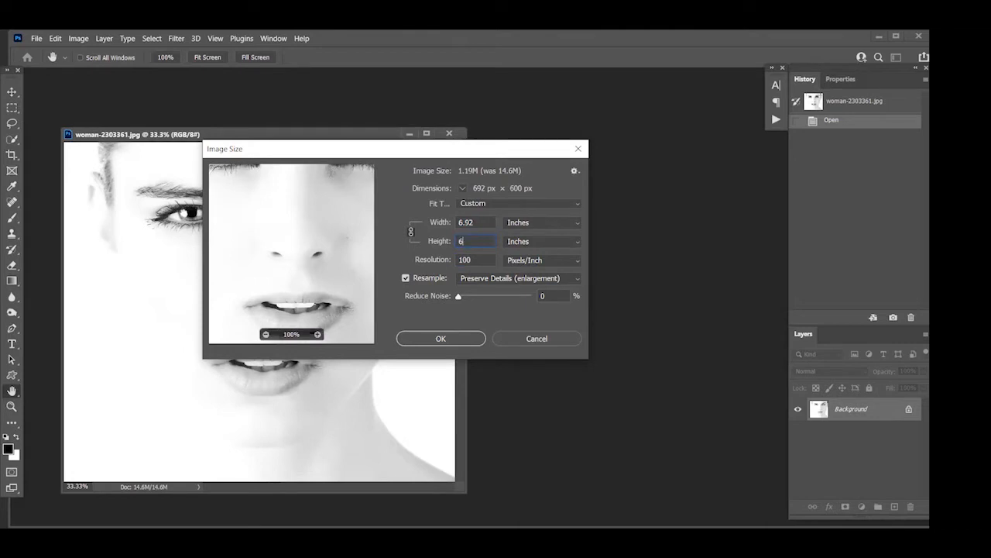
{"action": "left_click", "coordinate": [471, 338]}
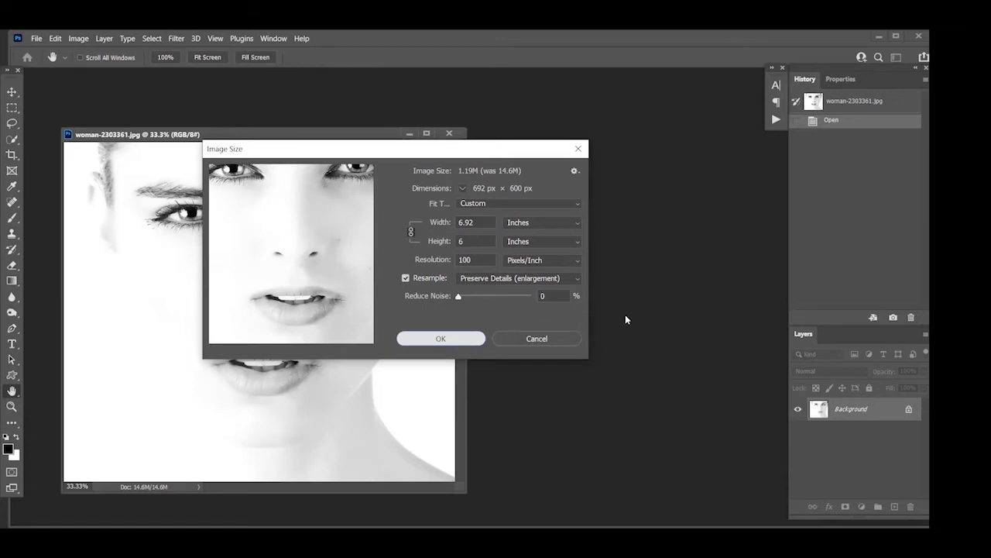
Apply the new image size, fit the black-and-white photo to the screen, and open it in Neural Filters
{"action": "key", "text": "s"}
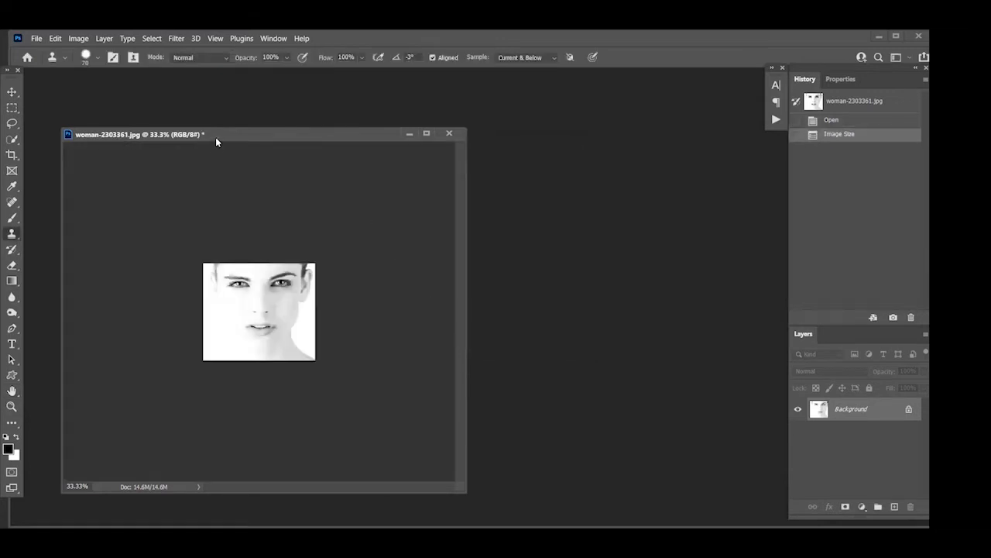
{"action": "key", "text": "ctrl+0"}
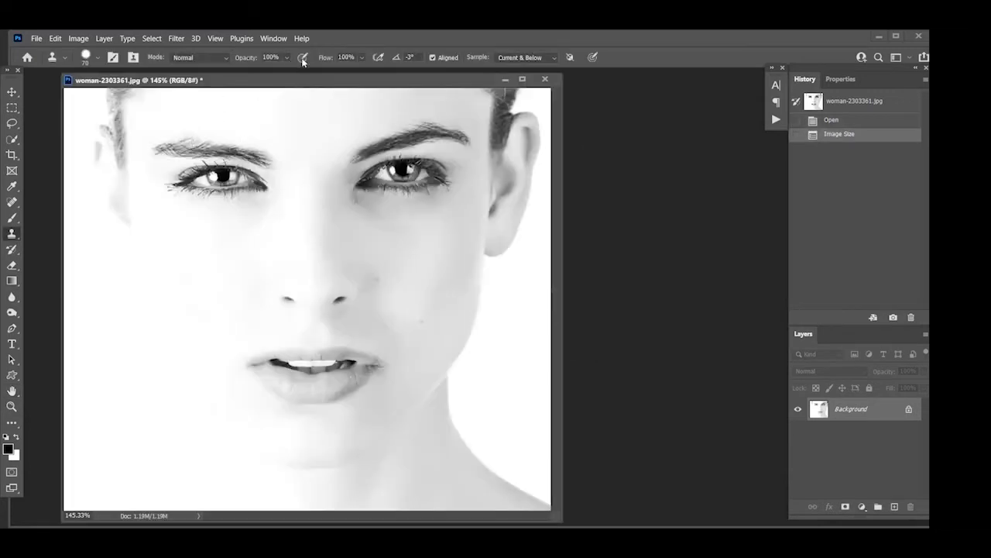
{"action": "left_click", "coordinate": [176, 38]}
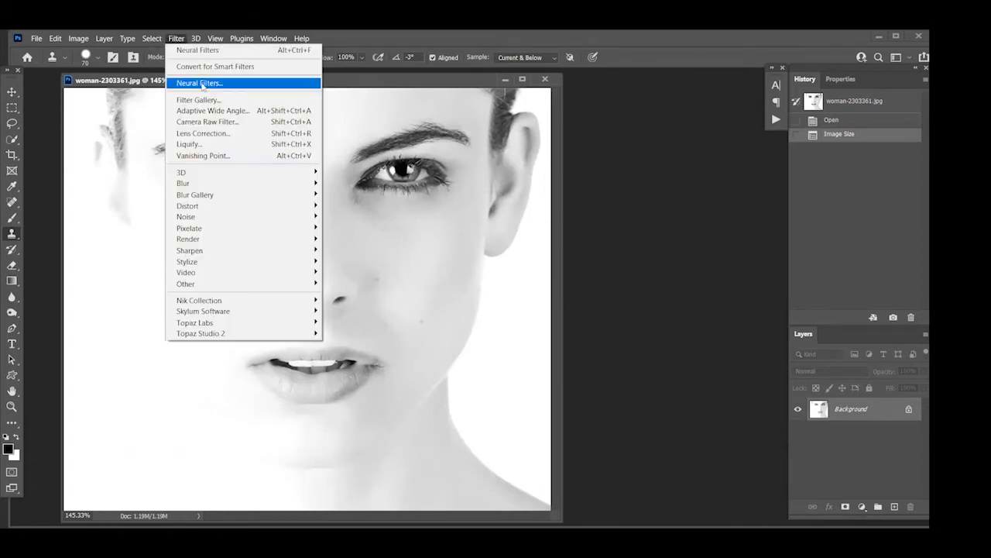
{"action": "left_click", "coordinate": [202, 85]}
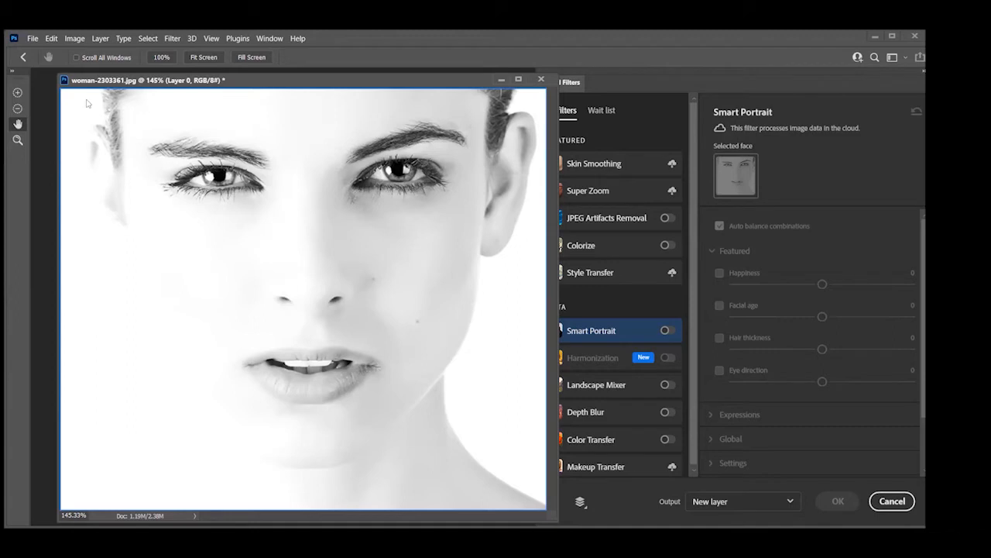
{"action": "left_click_drag", "start_coordinate": [110, 79], "coordinate": [87, 96]}
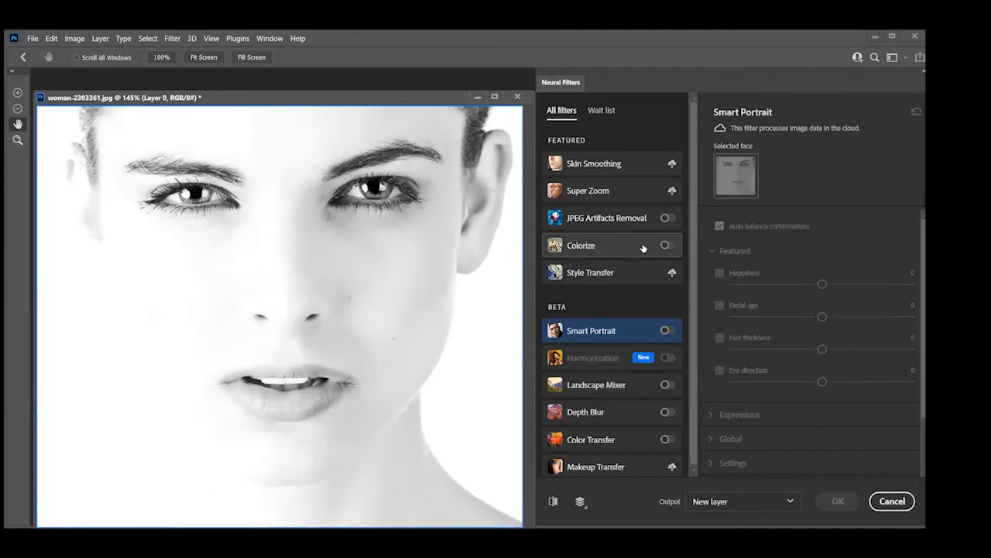
Try Smart Portrait on the black-and-white face with Happiness at +32 and compare it with the original
{"action": "left_click", "coordinate": [666, 330]}
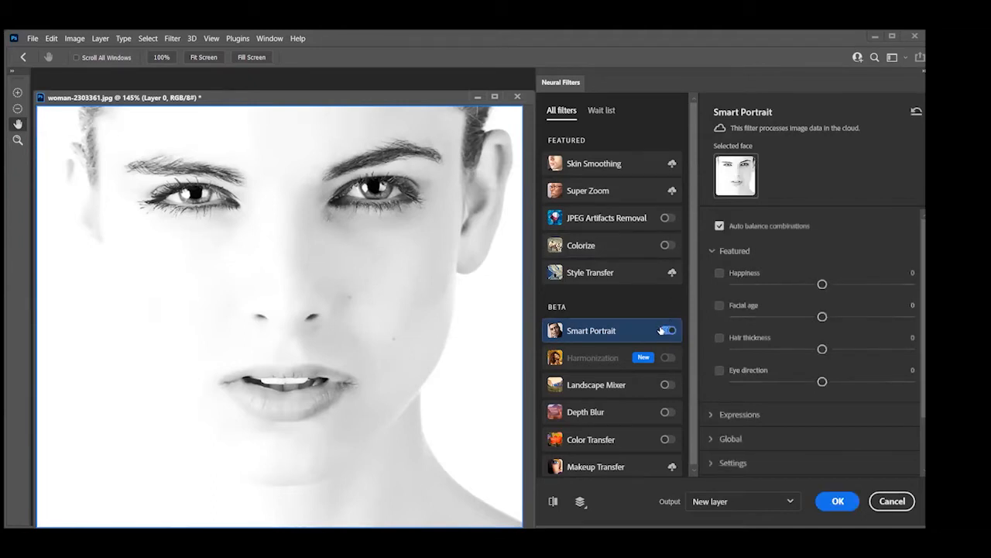
{"action": "left_click_drag", "start_coordinate": [822, 285], "coordinate": [880, 285]}
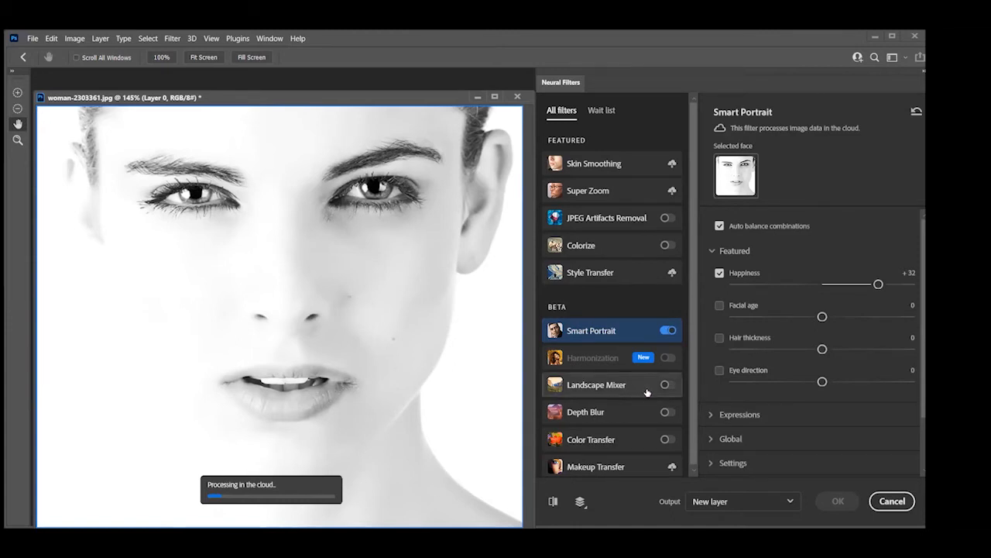
{"action": "mouse_move", "coordinate": [651, 397]}
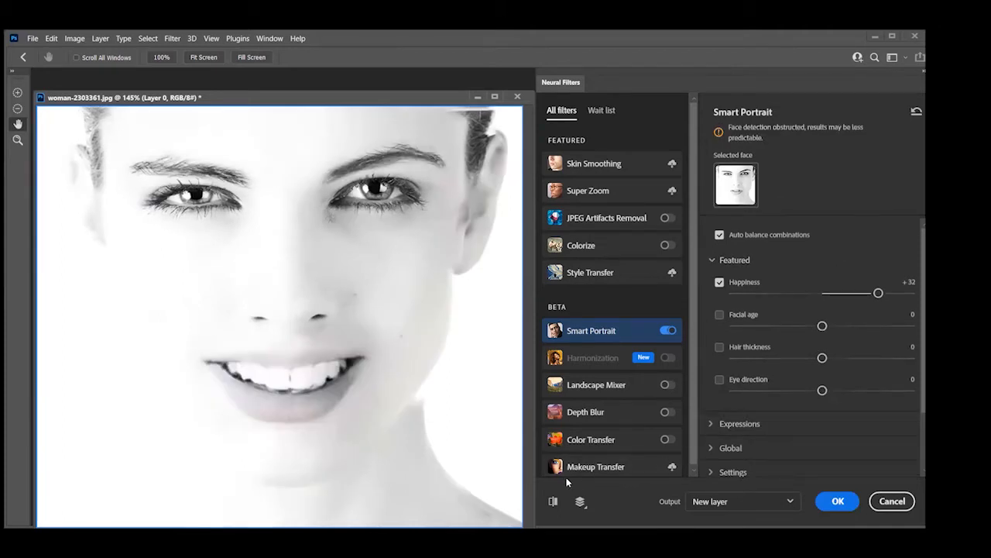
{"action": "left_click", "coordinate": [553, 502]}
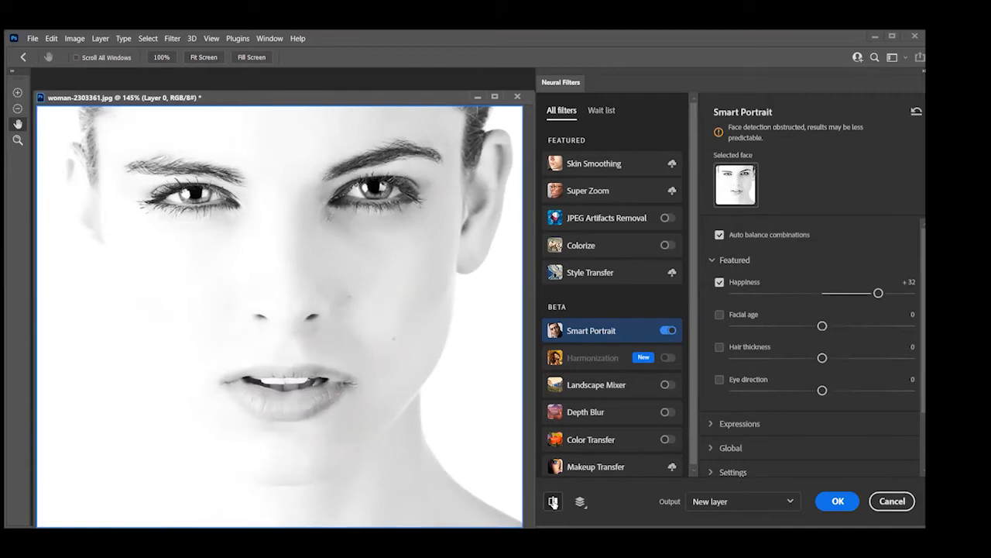
{"action": "left_click", "coordinate": [553, 502]}
{"action": "left_click", "coordinate": [553, 502]}
{"action": "left_click", "coordinate": [553, 502]}
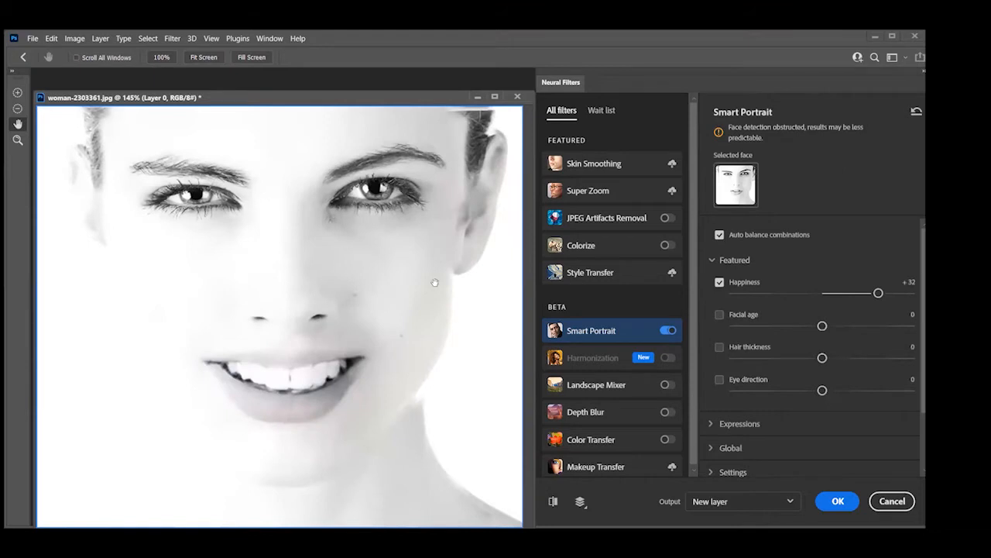
{"action": "left_click", "coordinate": [554, 501]}
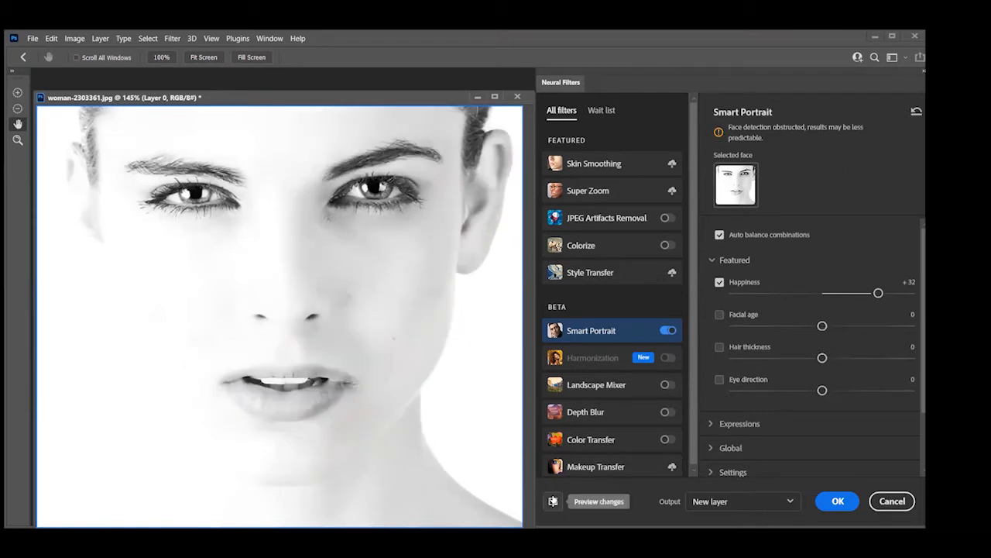
{"action": "left_click", "coordinate": [553, 502]}
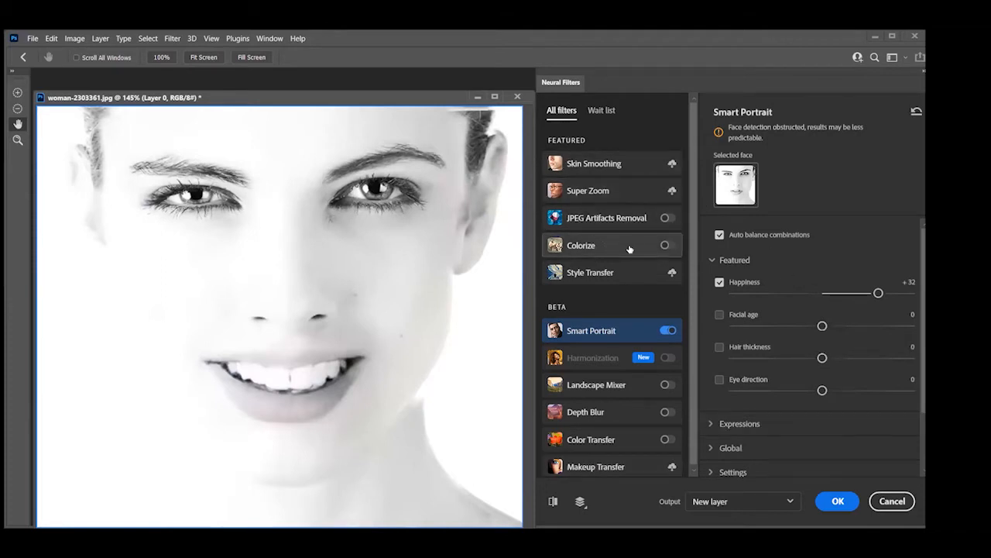
Enable the Colorize filter on the portrait and review its color balance, artifact and noise reduction settings
{"action": "left_click", "coordinate": [667, 245]}
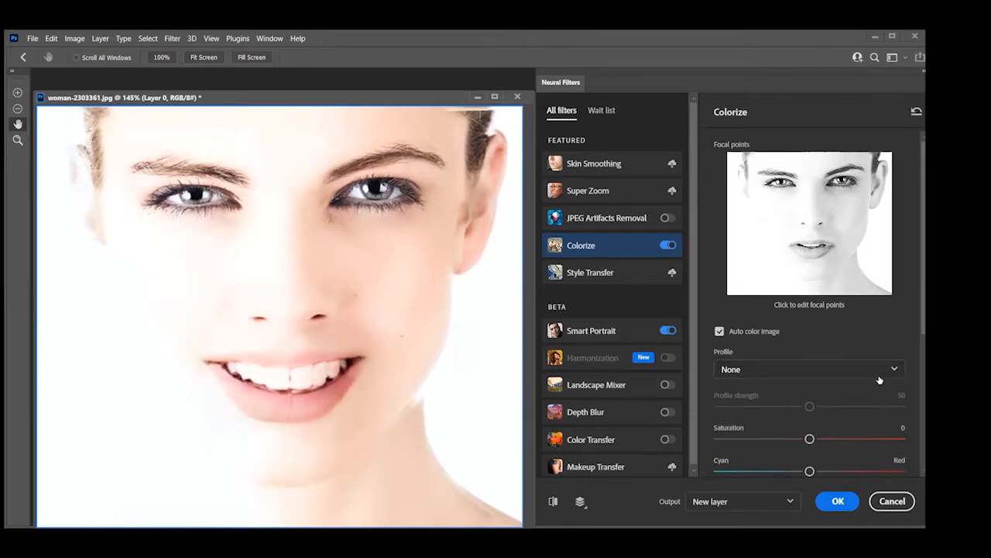
{"action": "scroll", "coordinate": [824, 352], "scroll_direction": "down", "scroll_amount": 3}
{"action": "scroll", "coordinate": [824, 352], "scroll_direction": "down", "scroll_amount": 3}
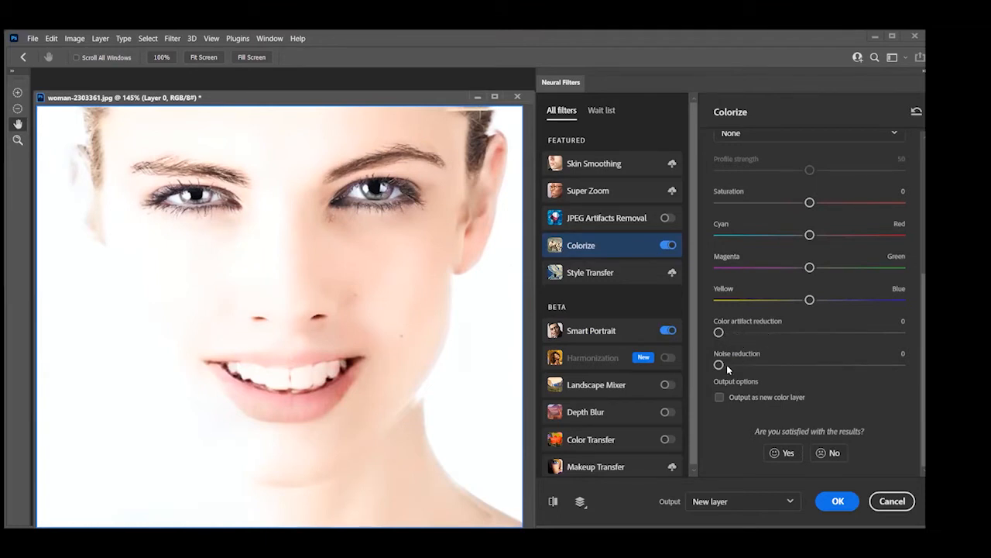
{"action": "scroll", "coordinate": [810, 353], "scroll_direction": "up", "scroll_amount": 2}
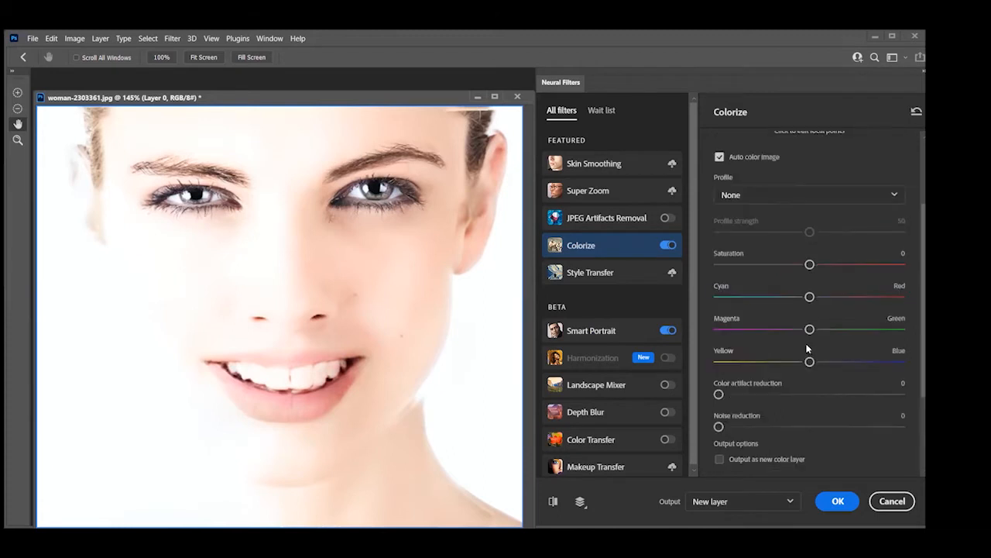
{"action": "scroll", "coordinate": [809, 353], "scroll_direction": "up", "scroll_amount": 3}
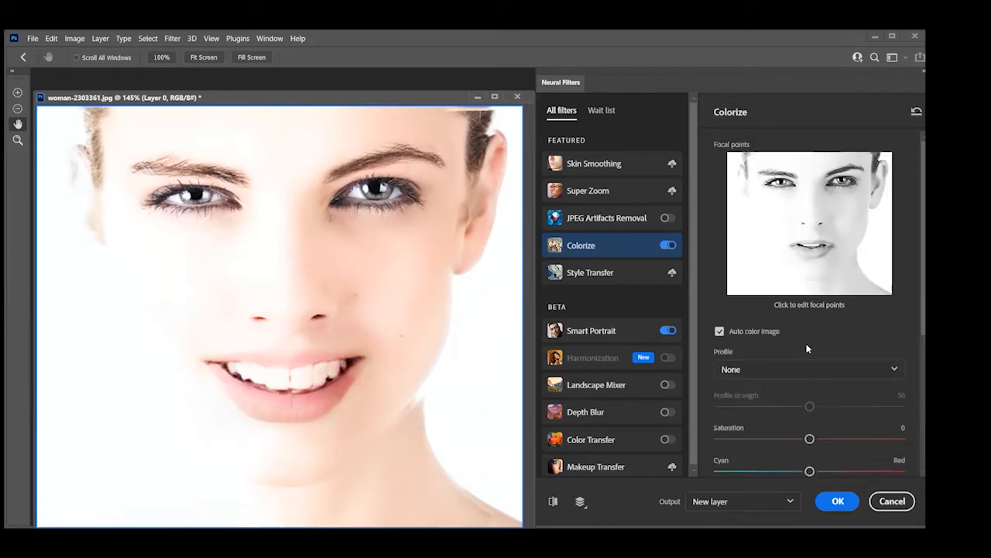
Try the Colorize profiles Retro high contrast, Retro bright and Retro blue brown, and reset the Colorize settings
{"action": "left_click", "coordinate": [891, 371]}
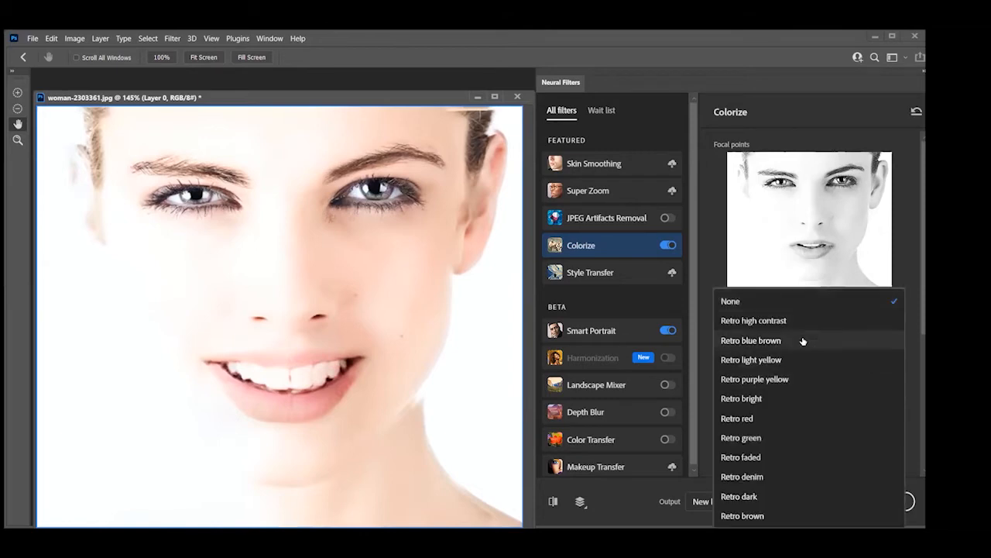
{"action": "left_click", "coordinate": [757, 321]}
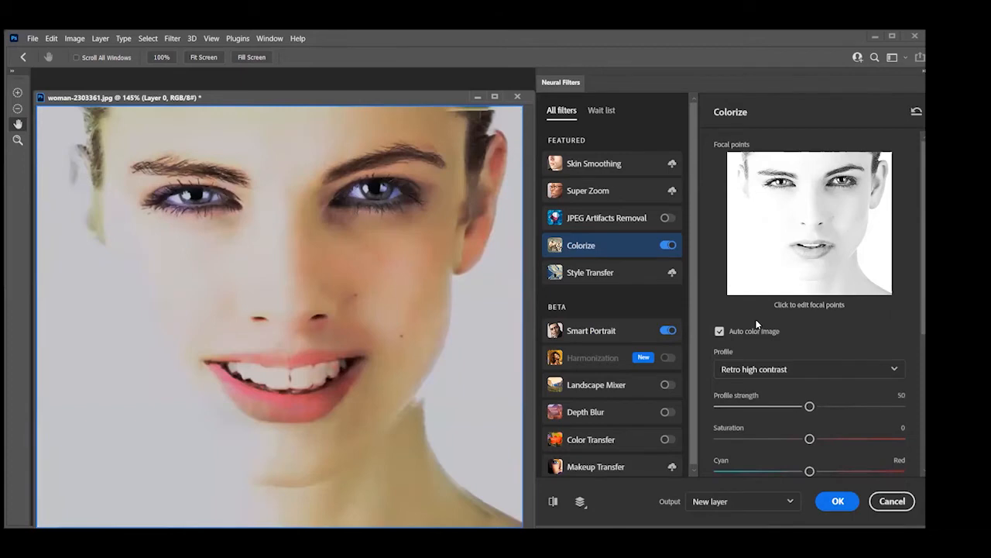
{"action": "left_click", "coordinate": [763, 376]}
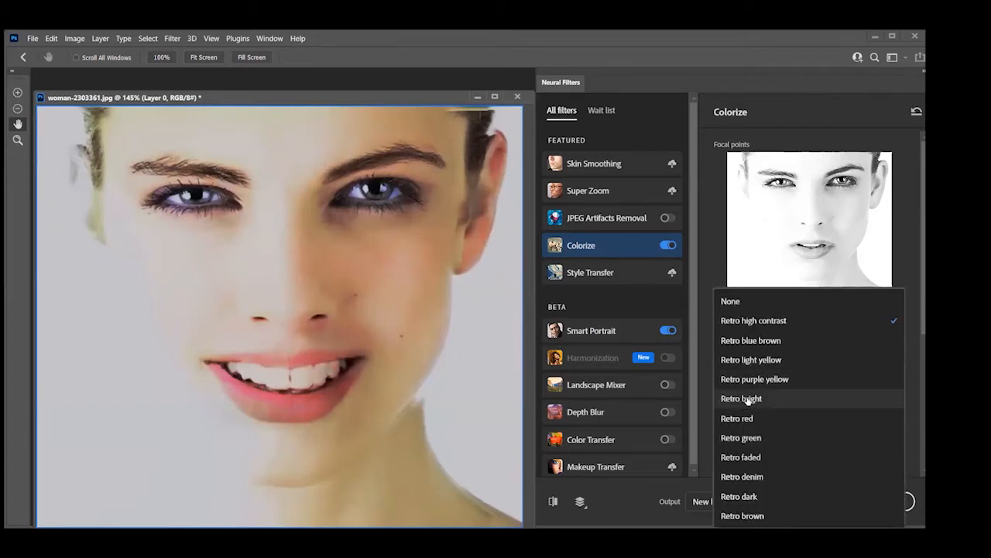
{"action": "left_click", "coordinate": [748, 398]}
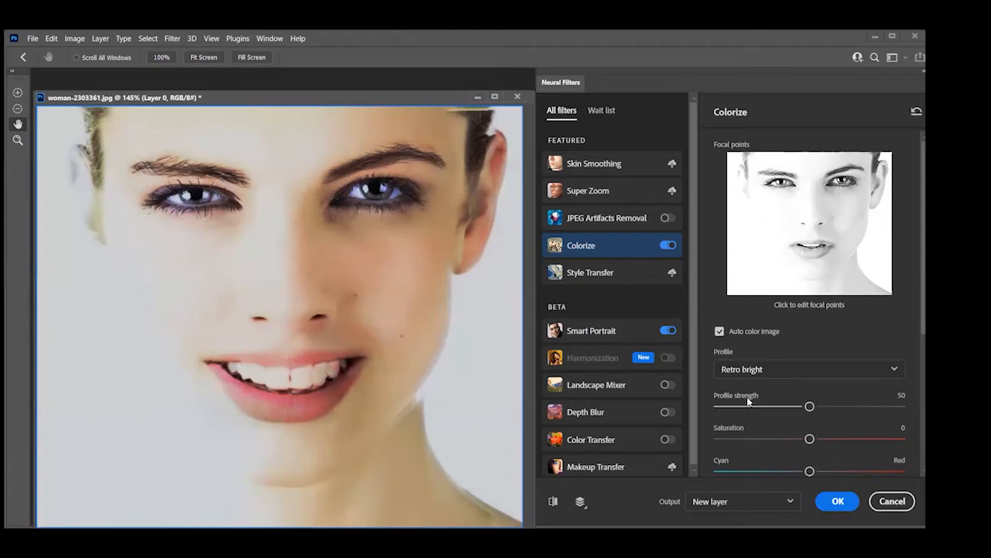
{"action": "scroll", "coordinate": [748, 402], "scroll_direction": "down", "scroll_amount": 2}
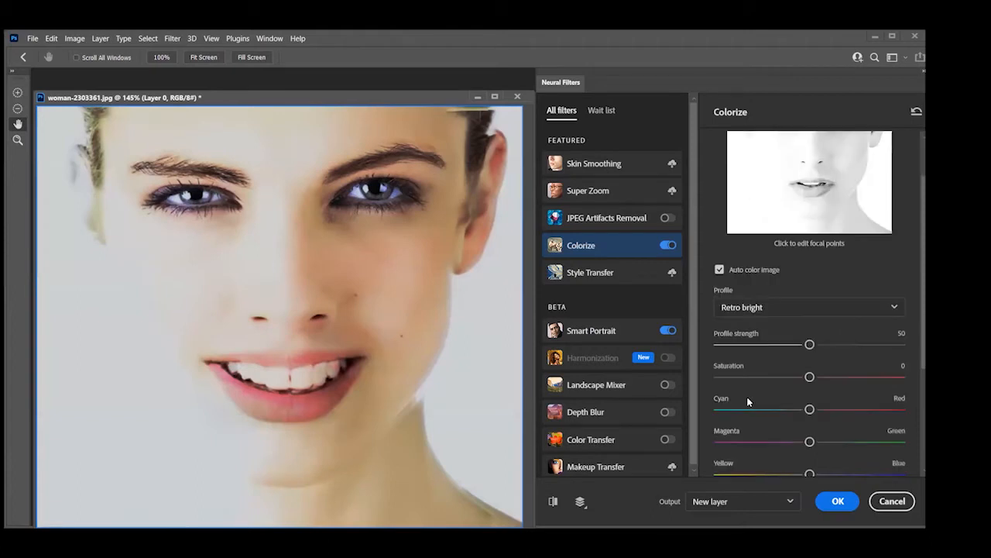
{"action": "left_click", "coordinate": [785, 310]}
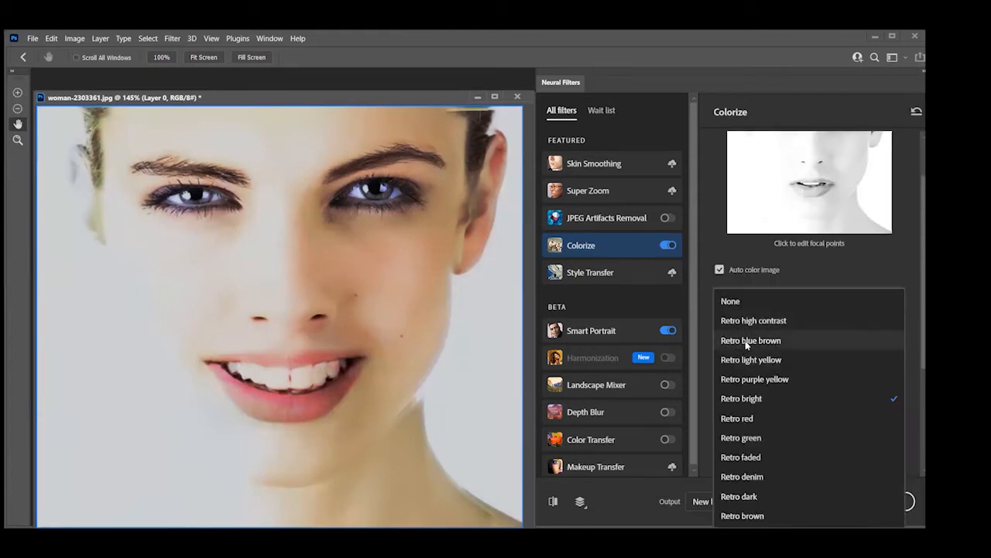
{"action": "left_click", "coordinate": [747, 341]}
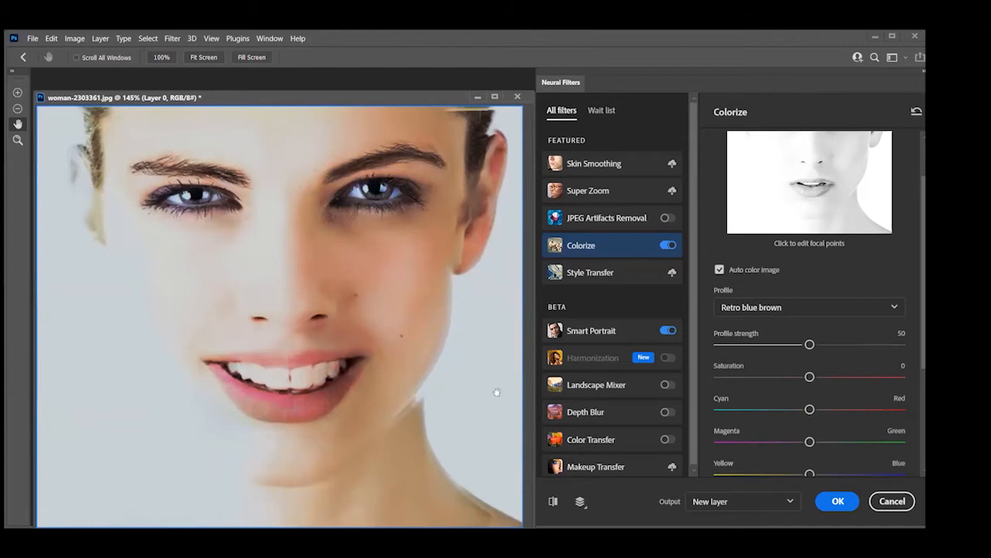
{"action": "left_click", "coordinate": [916, 111]}
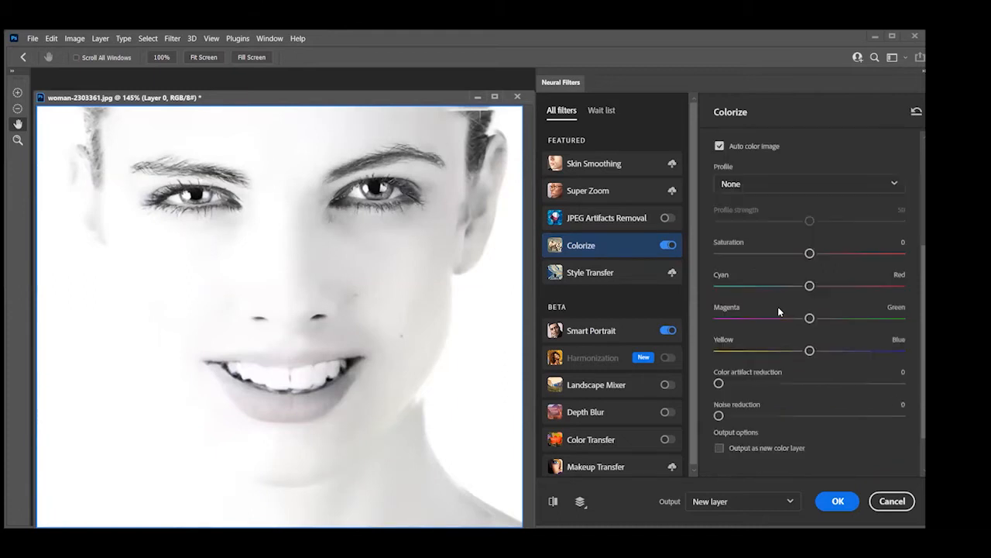
Shift the Colorize balance toward blue, try a shift toward magenta, and move that balance toward green instead
{"action": "scroll", "coordinate": [777, 303], "scroll_direction": "down", "scroll_amount": 5}
{"action": "left_click", "coordinate": [851, 357]}
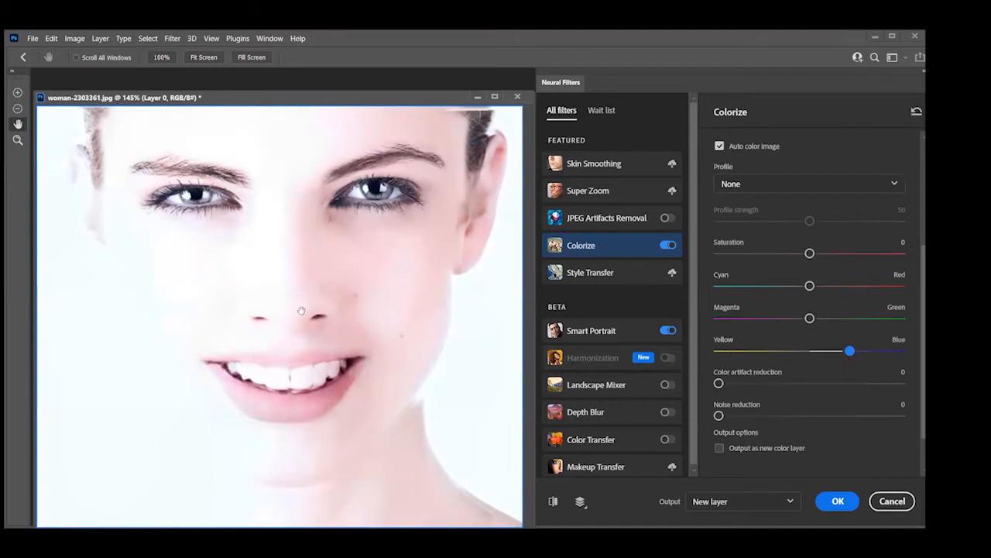
{"action": "left_click_drag", "start_coordinate": [809, 319], "coordinate": [763, 318]}
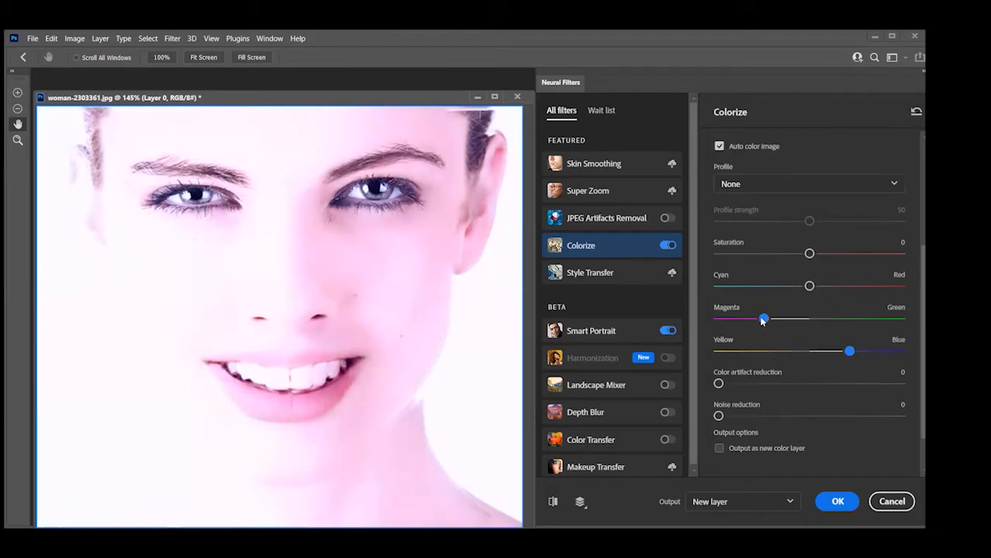
{"action": "left_click_drag", "start_coordinate": [763, 318], "coordinate": [857, 318]}
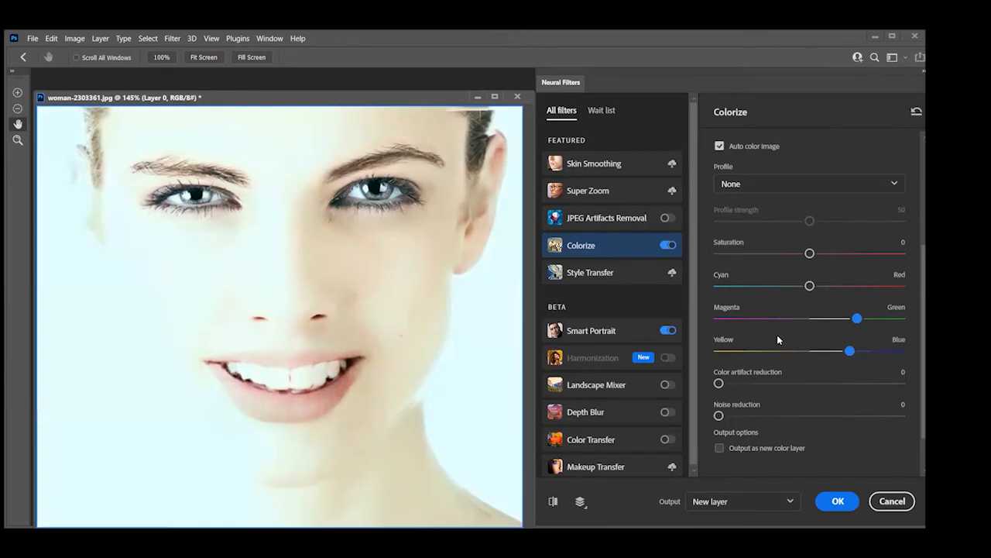
Compare the colorized smiling portrait with the original and cancel Neural Filters
{"action": "left_click", "coordinate": [553, 500]}
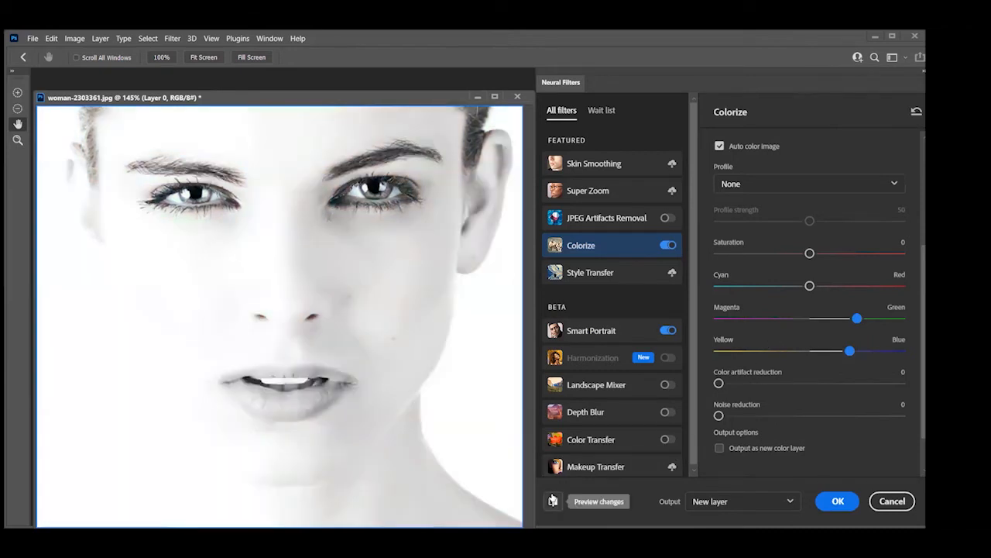
{"action": "left_click", "coordinate": [553, 500]}
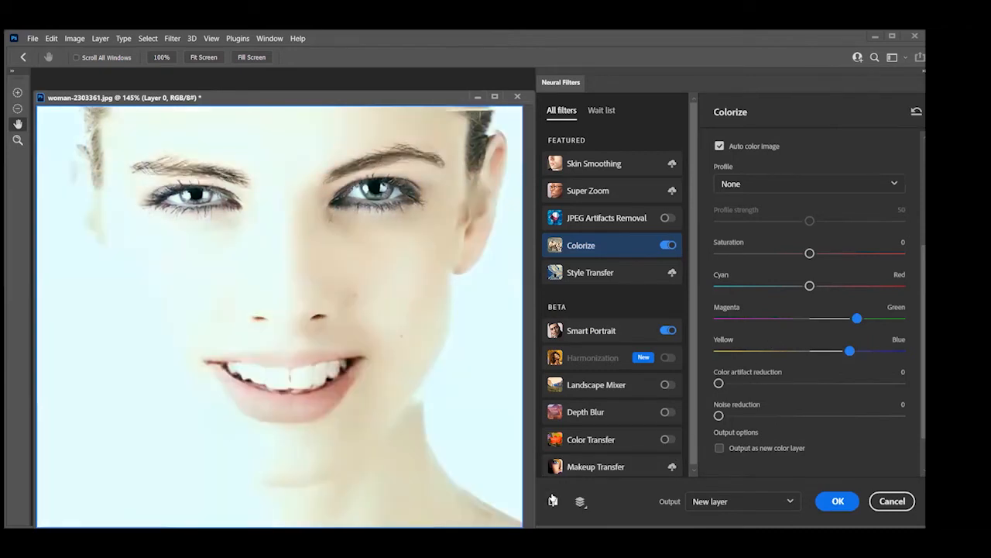
{"action": "left_click", "coordinate": [892, 502]}
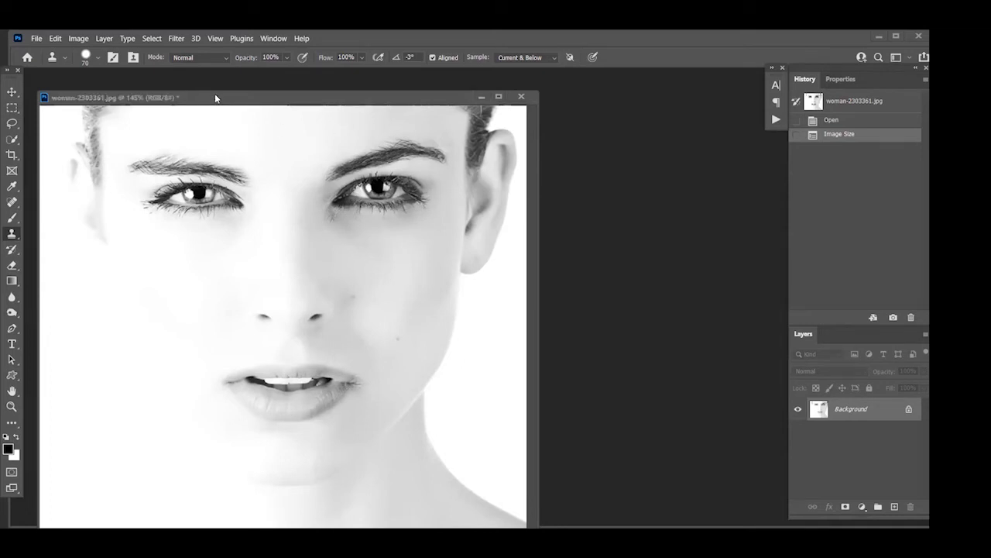
Close the woman-2303361.jpg portrait without saving the changes
{"action": "left_click_drag", "start_coordinate": [216, 98], "coordinate": [214, 149]}
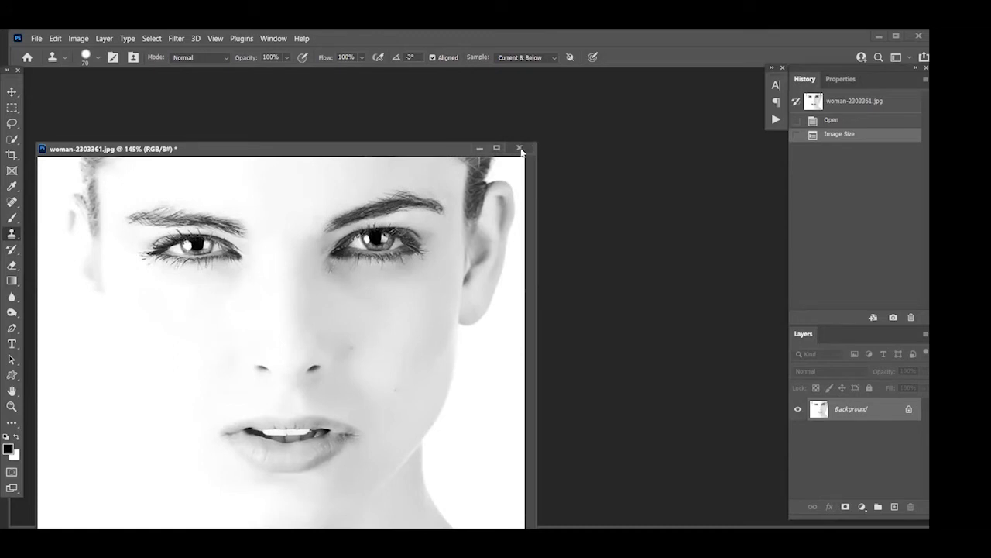
{"action": "left_click", "coordinate": [520, 149]}
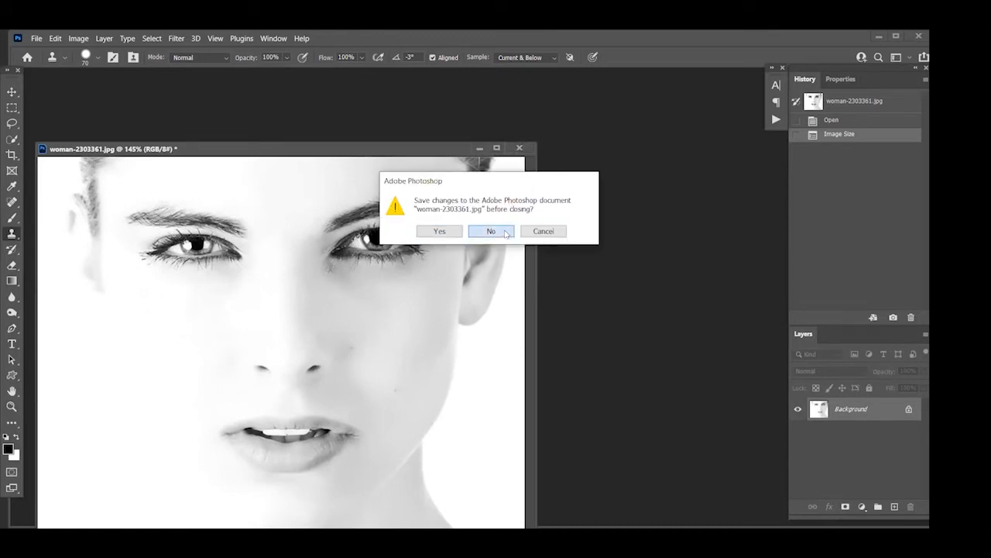
{"action": "left_click", "coordinate": [506, 233]}
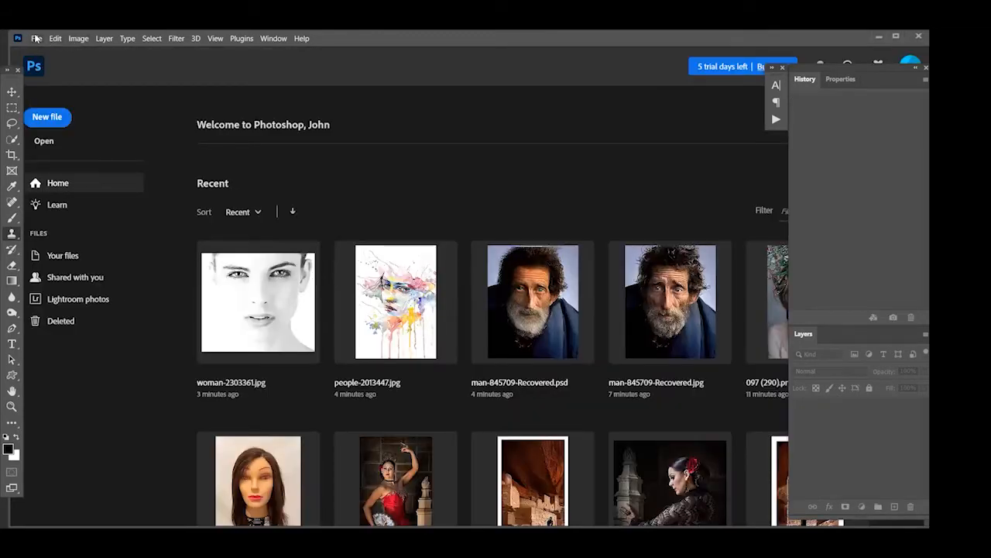
Open the first dog-4372036 image from the Class 53 Images folder and move its window slightly down in the workspace
{"action": "left_click", "coordinate": [37, 38]}
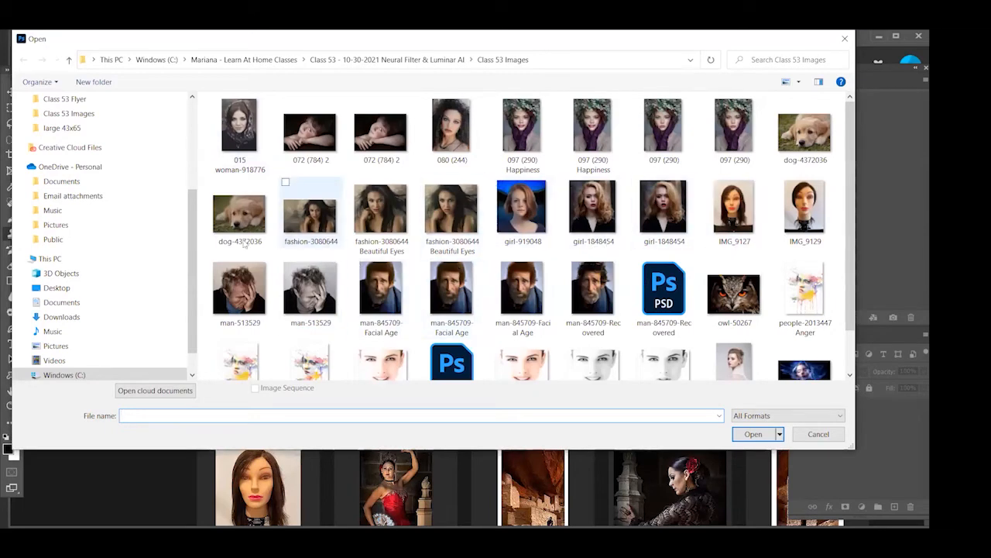
{"action": "left_click", "coordinate": [811, 139]}
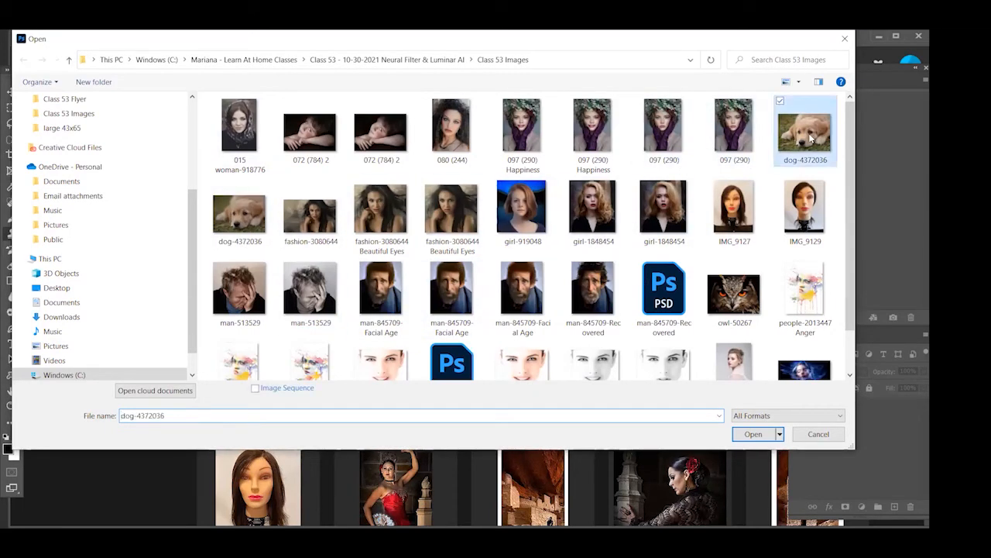
{"action": "double_click", "coordinate": [811, 139]}
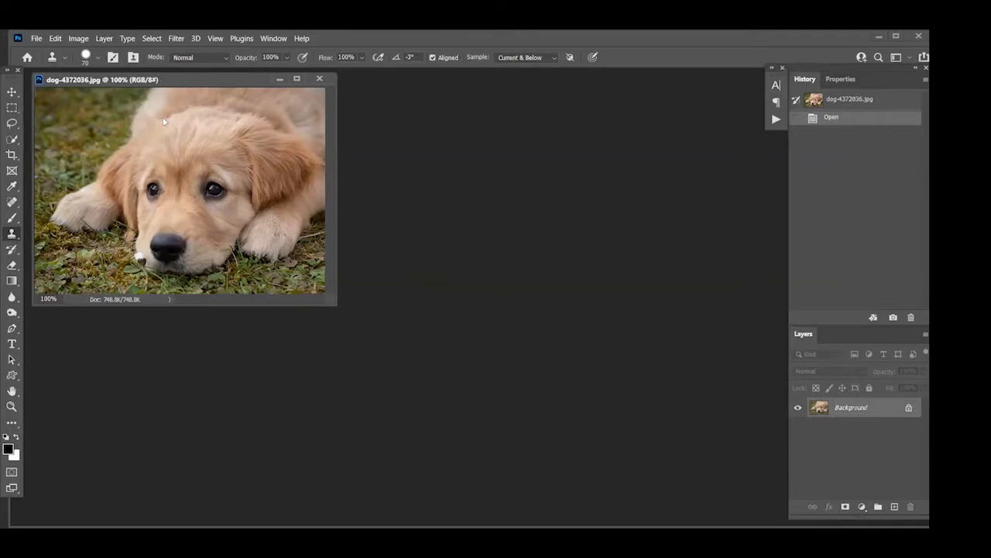
{"action": "left_click_drag", "start_coordinate": [164, 54], "coordinate": [164, 44]}
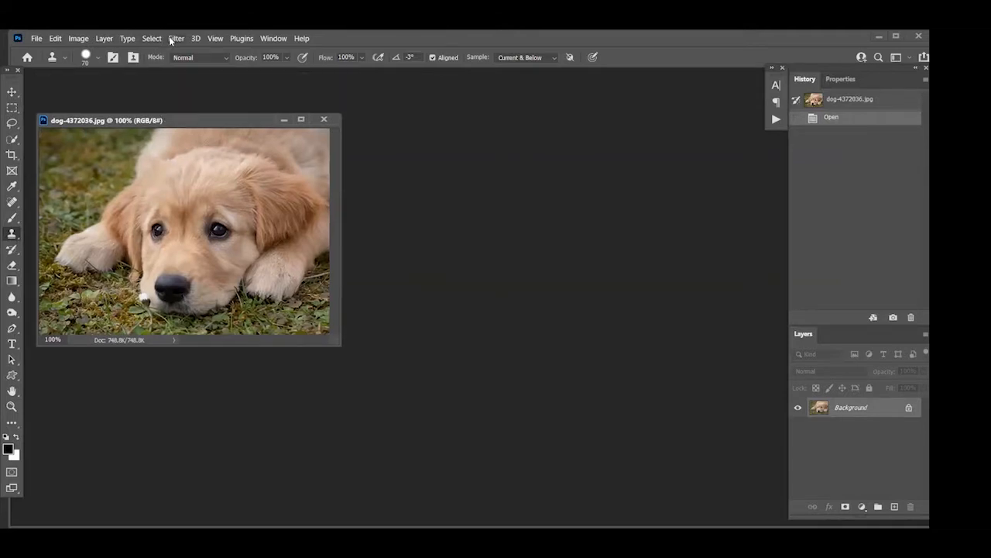
Start Neural Filters on the dog photo and enable the Colorize filter
{"action": "left_click", "coordinate": [170, 40]}
{"action": "left_click", "coordinate": [178, 83]}
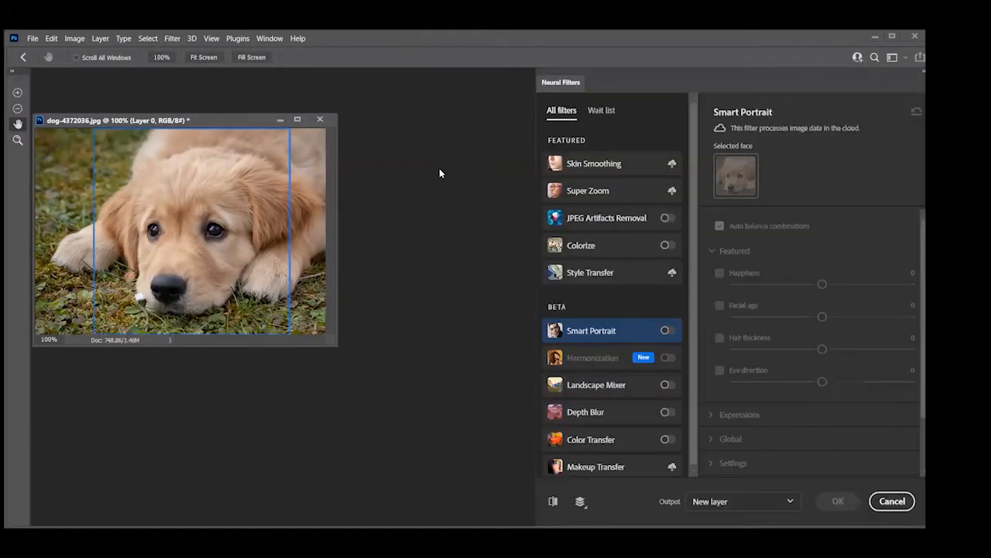
{"action": "left_click", "coordinate": [664, 246]}
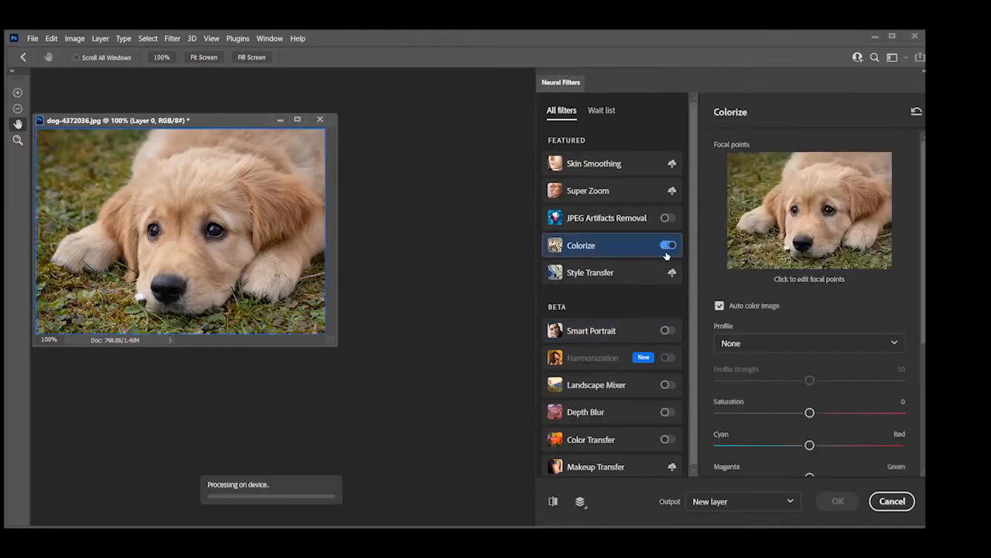
Try the Colorize profiles Retro high contrast and Retro denim on the dog, and reset the Colorize settings
{"action": "left_click", "coordinate": [886, 344]}
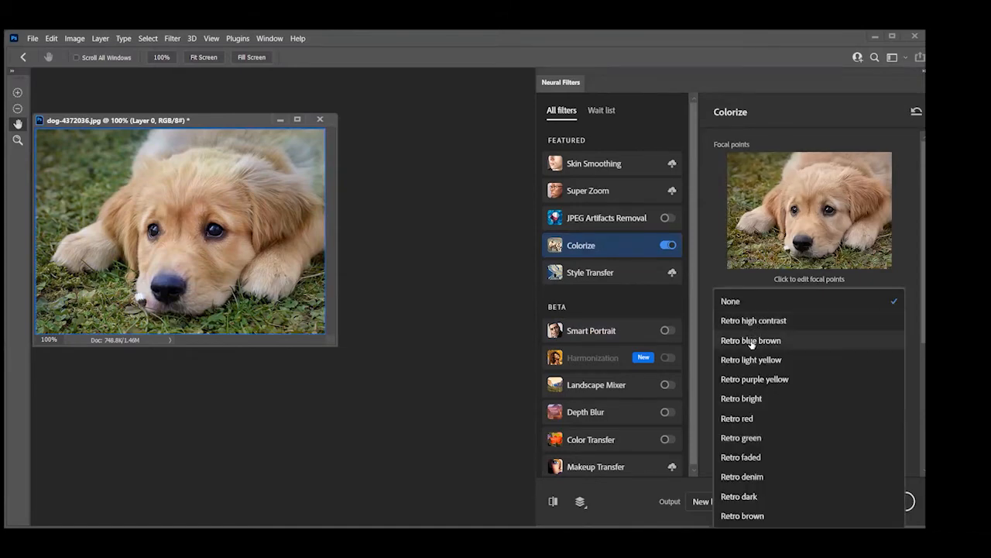
{"action": "left_click", "coordinate": [749, 321]}
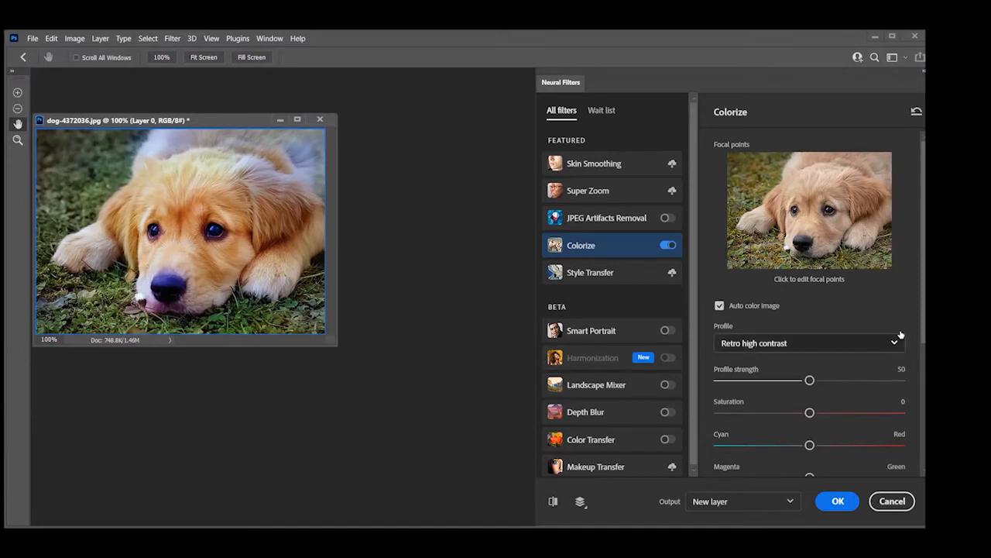
{"action": "left_click", "coordinate": [748, 341]}
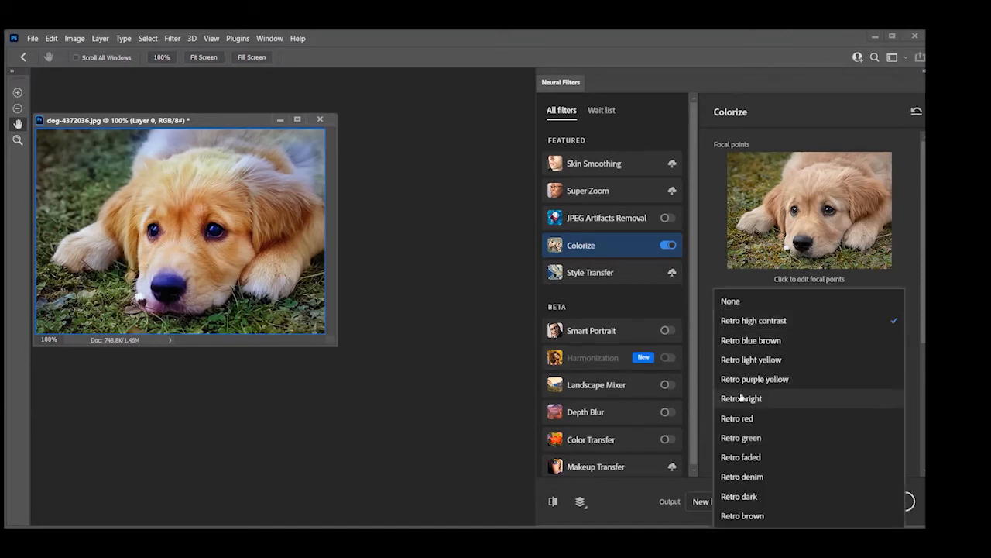
{"action": "left_click", "coordinate": [758, 477]}
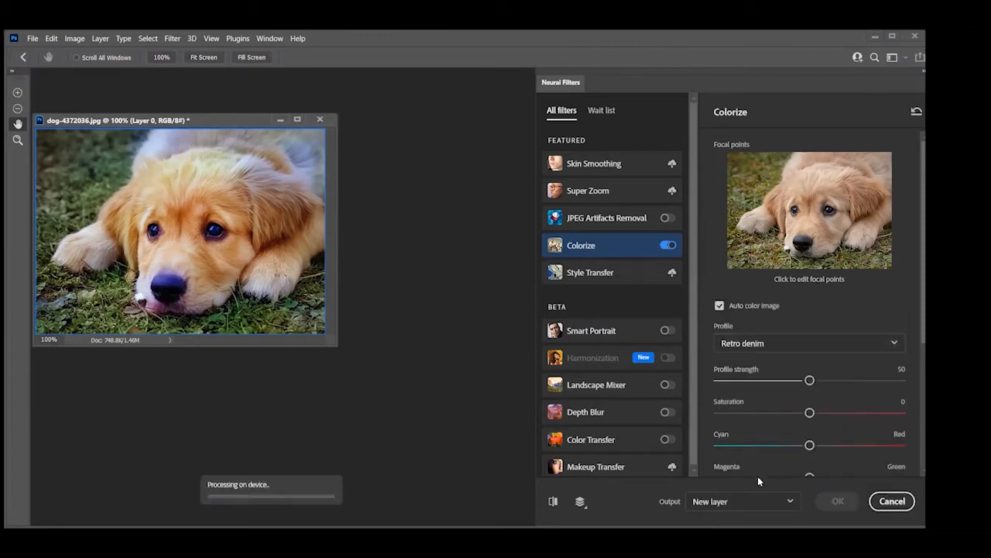
{"action": "left_click", "coordinate": [917, 111]}
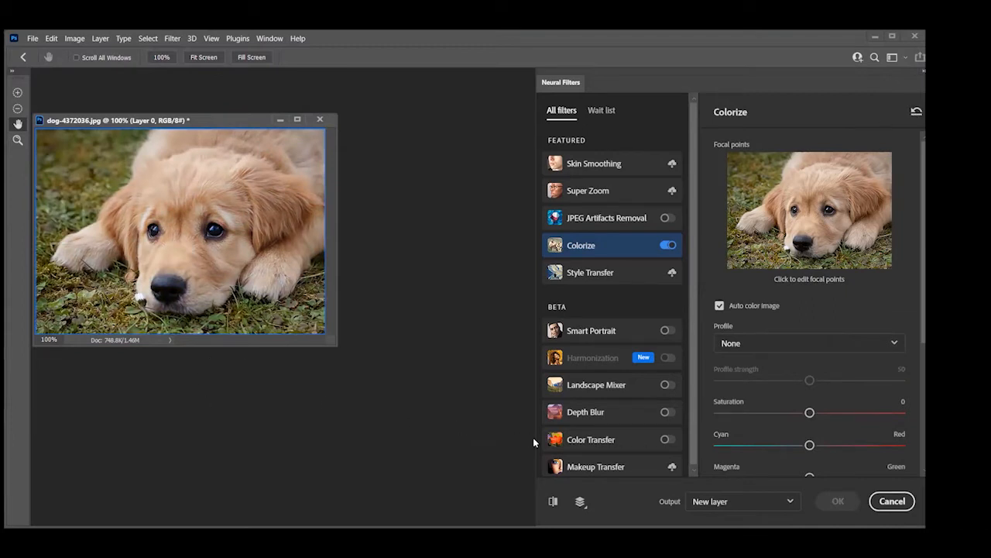
Enable Depth Blur on the dog photo and try focal ranges of 23 and 7
{"action": "scroll", "coordinate": [612, 453], "scroll_direction": "down", "scroll_amount": 1}
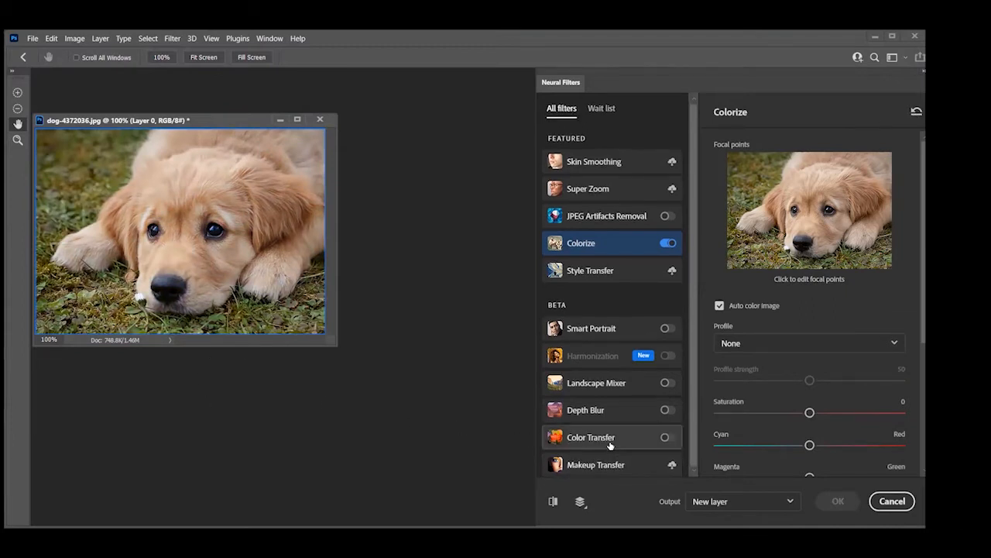
{"action": "left_click", "coordinate": [665, 410]}
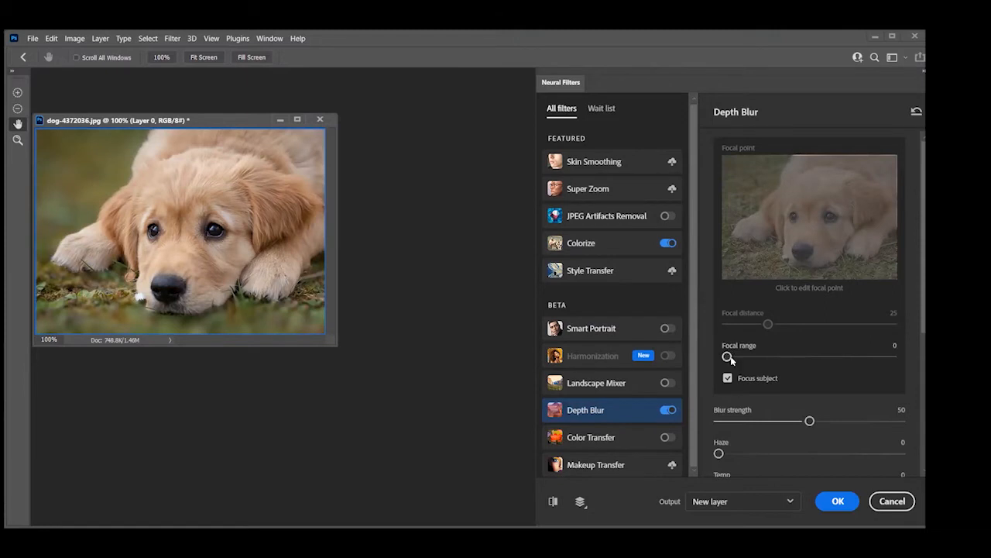
{"action": "left_click_drag", "start_coordinate": [727, 356], "coordinate": [765, 362]}
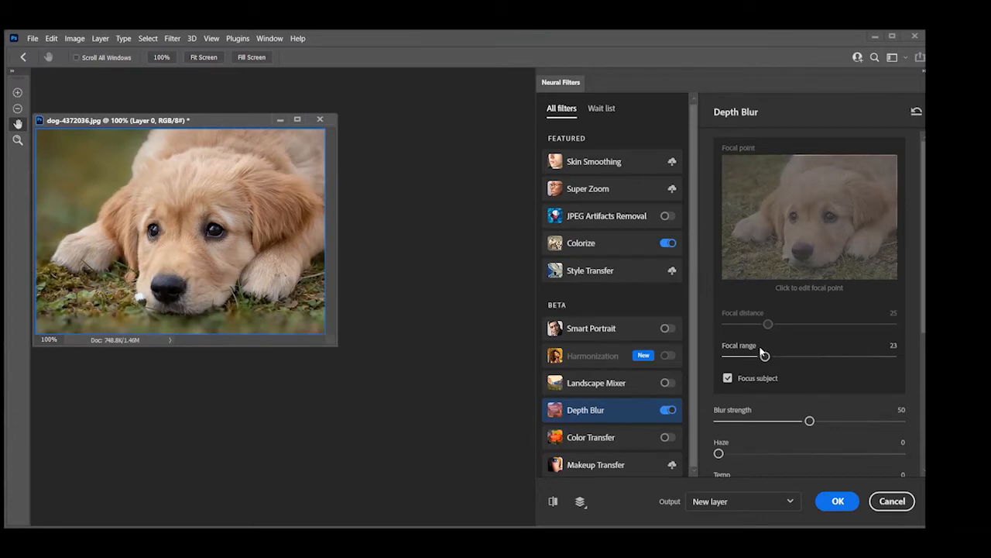
{"action": "left_click_drag", "start_coordinate": [765, 355], "coordinate": [734, 353]}
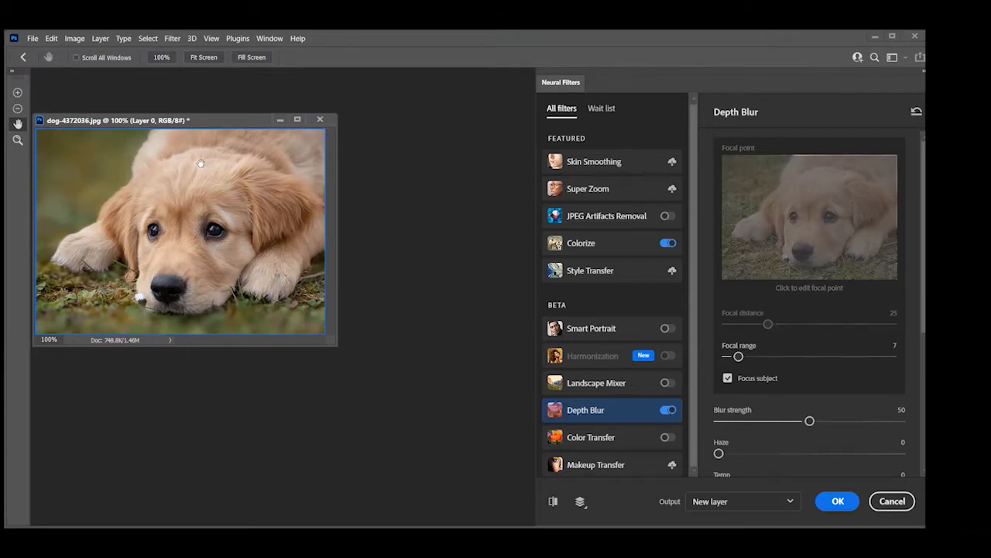
Reset the Depth Blur settings and review its blur strength, haze, color, brightness and grain options
{"action": "left_click", "coordinate": [916, 113]}
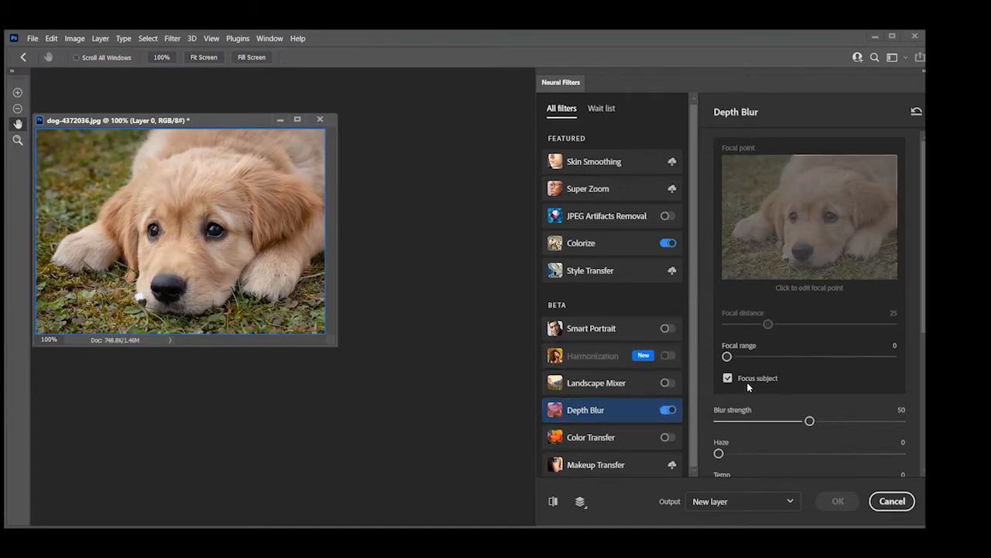
{"action": "scroll", "coordinate": [748, 384], "scroll_direction": "down", "scroll_amount": 3}
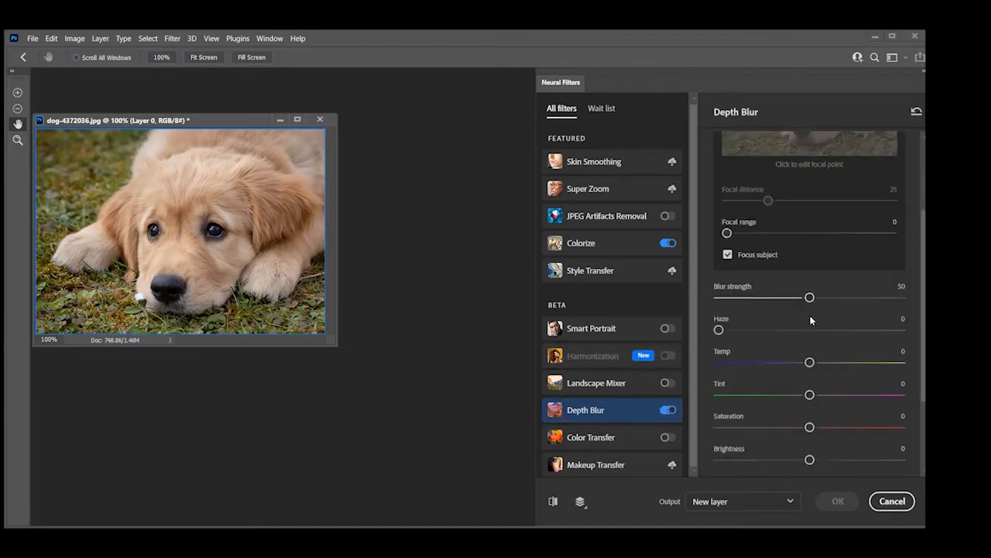
{"action": "scroll", "coordinate": [764, 346], "scroll_direction": "down", "scroll_amount": 3}
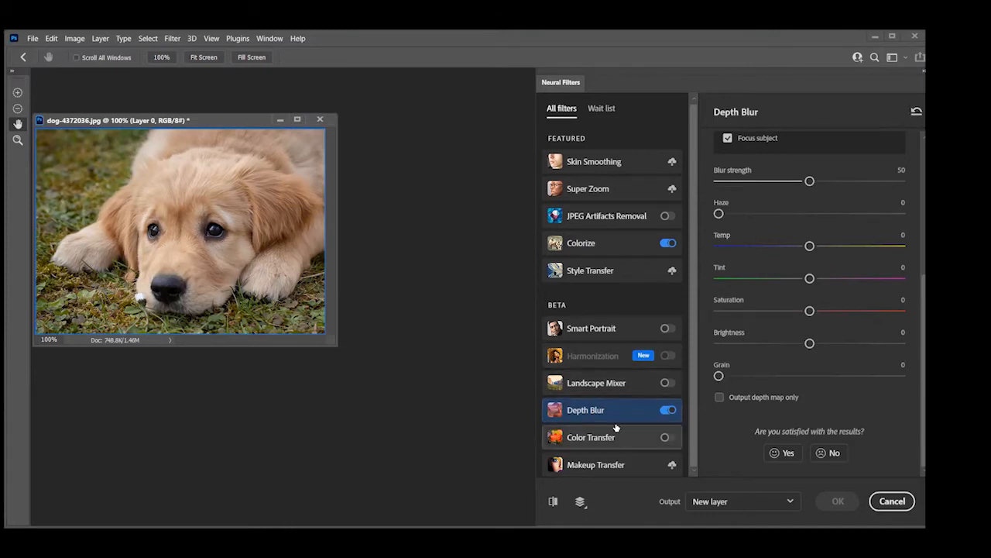
Enable Smart Portrait on the dog photo and try a featured Happiness value of +39
{"action": "left_click", "coordinate": [595, 329]}
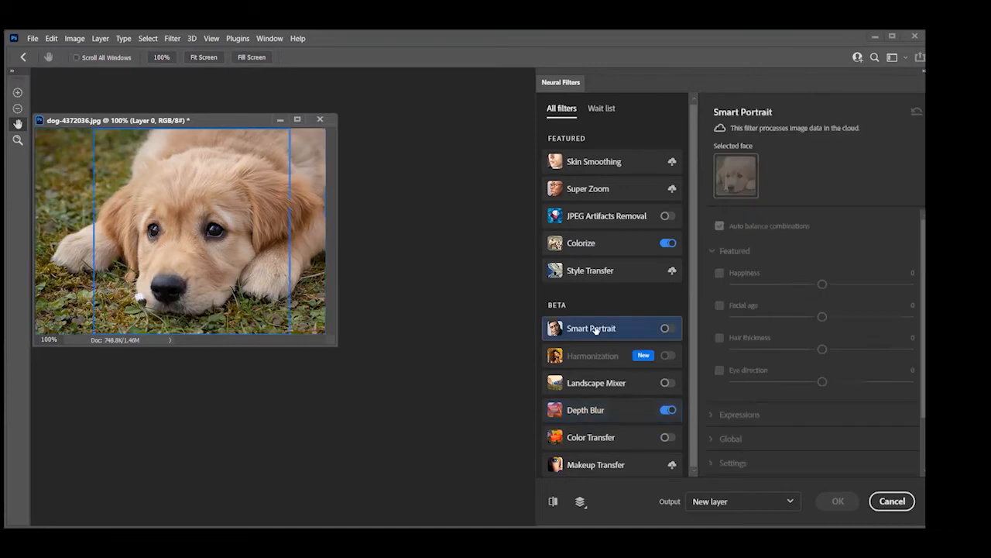
{"action": "left_click", "coordinate": [666, 328]}
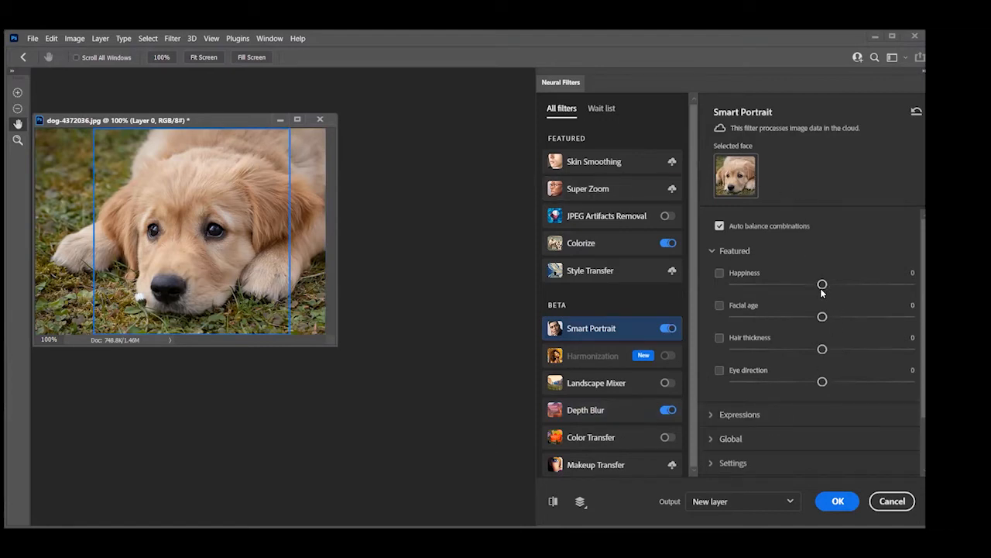
{"action": "left_click_drag", "start_coordinate": [823, 285], "coordinate": [889, 297]}
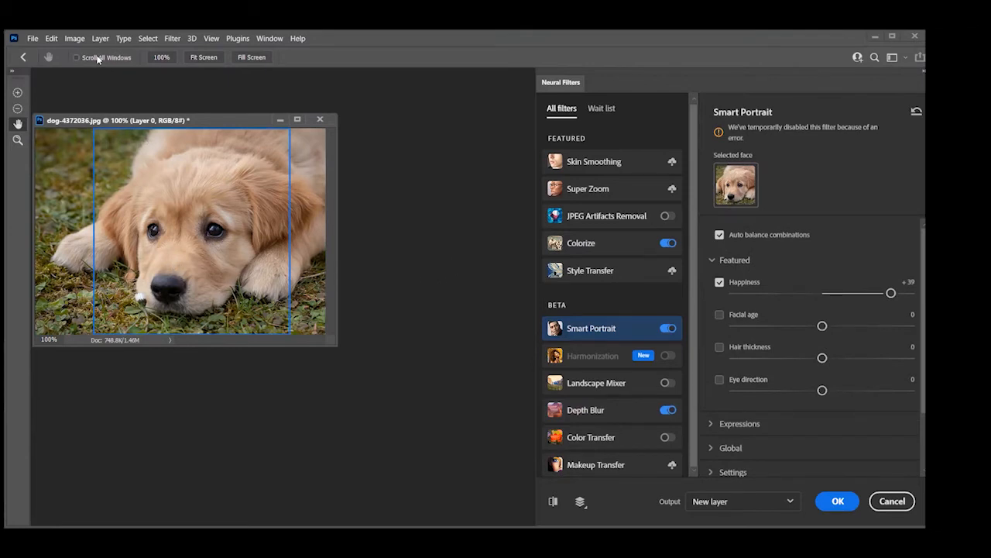
Cancel Neural Filters and check the dog photo's image size without changing it
{"action": "left_click", "coordinate": [77, 39]}
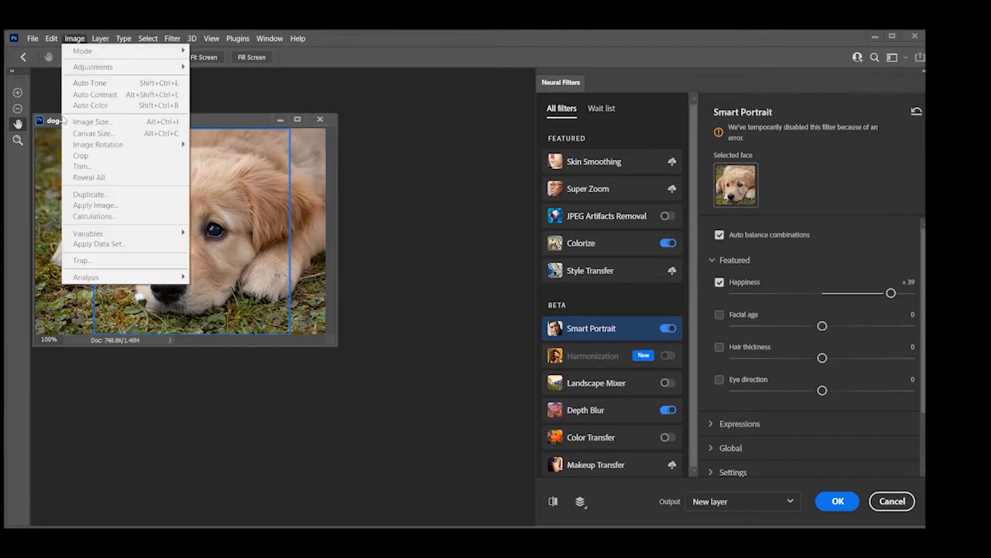
{"action": "left_click", "coordinate": [354, 181]}
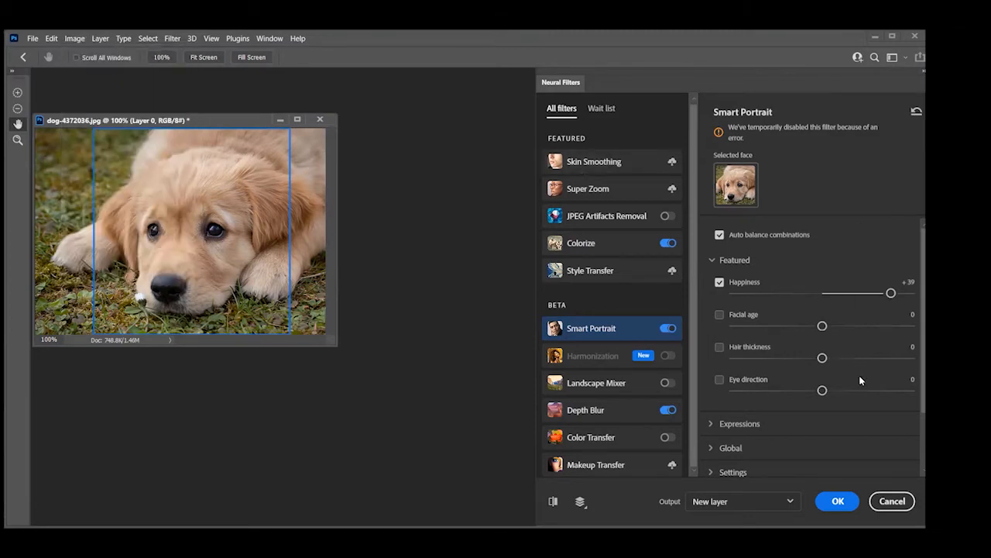
{"action": "left_click", "coordinate": [887, 501]}
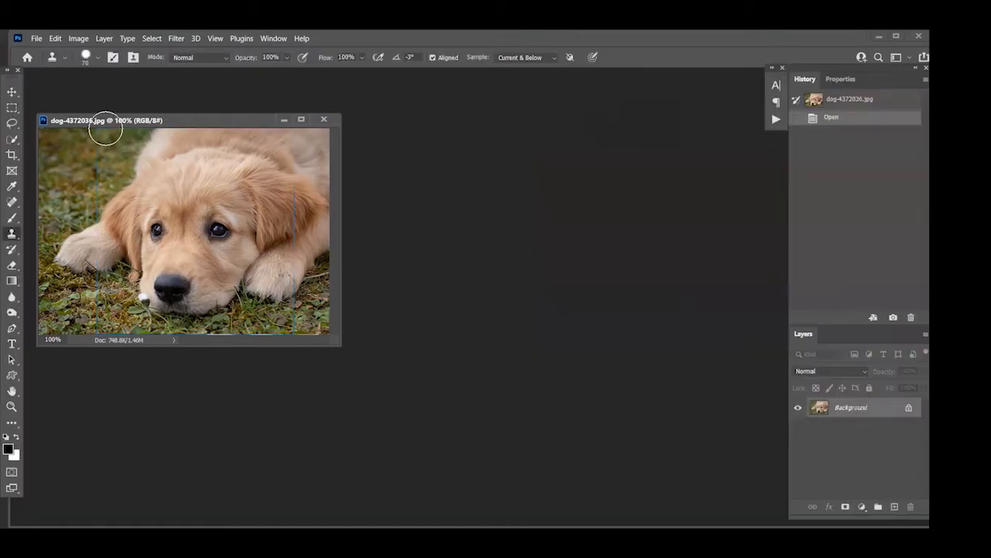
{"action": "left_click", "coordinate": [79, 39]}
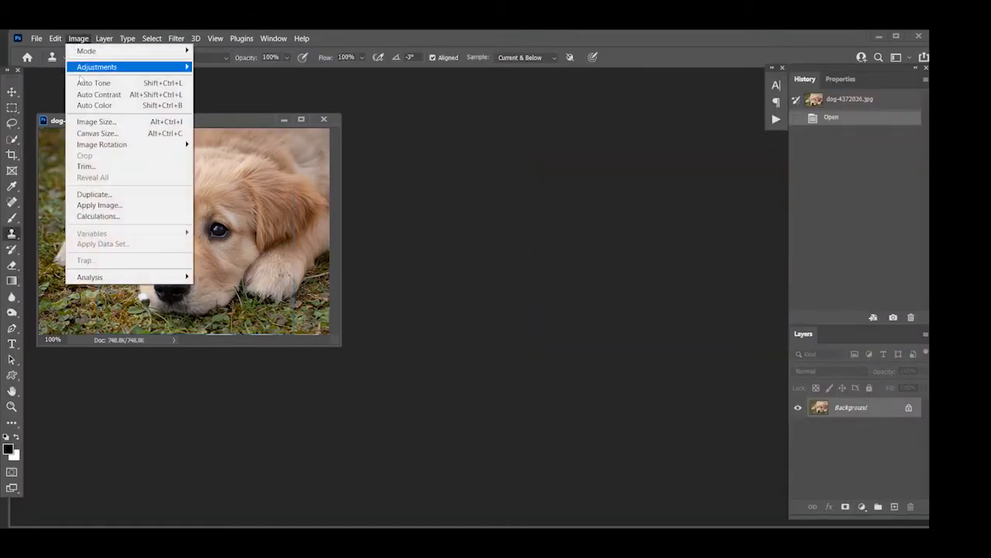
{"action": "left_click", "coordinate": [79, 121]}
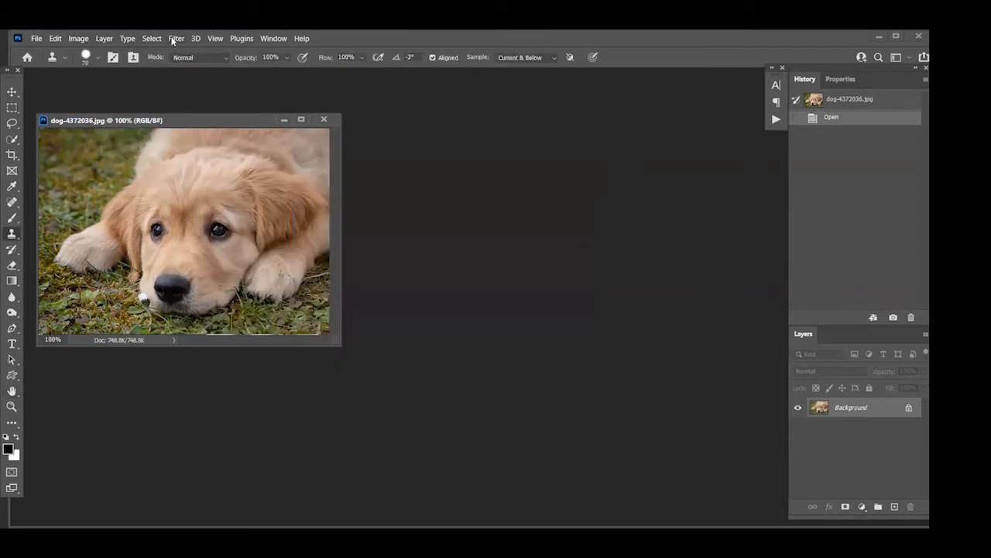
Run Smart Portrait on the dog photo again, try a Happiness expression of +46, and cancel Neural Filters
{"action": "left_click", "coordinate": [174, 38]}
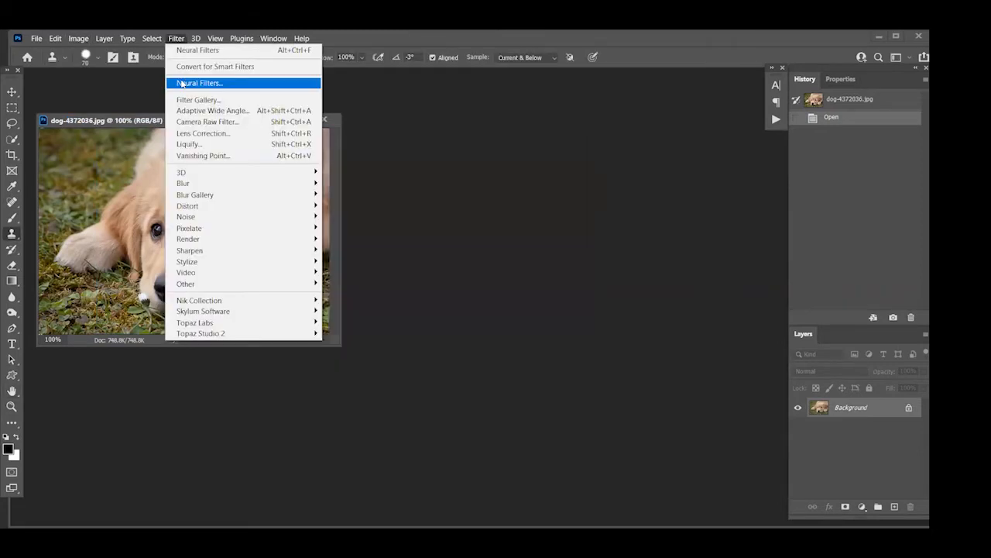
{"action": "left_click", "coordinate": [202, 81]}
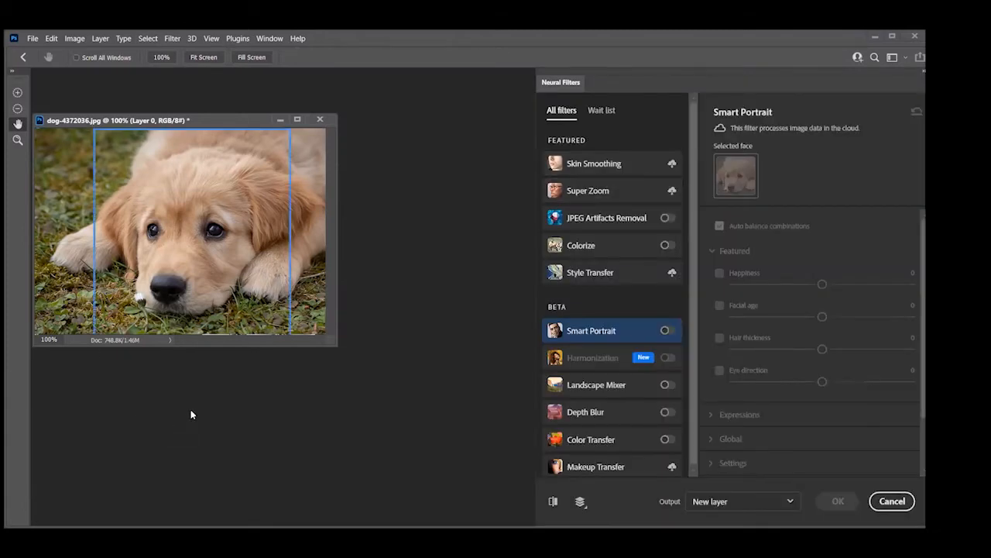
{"action": "left_click", "coordinate": [668, 331]}
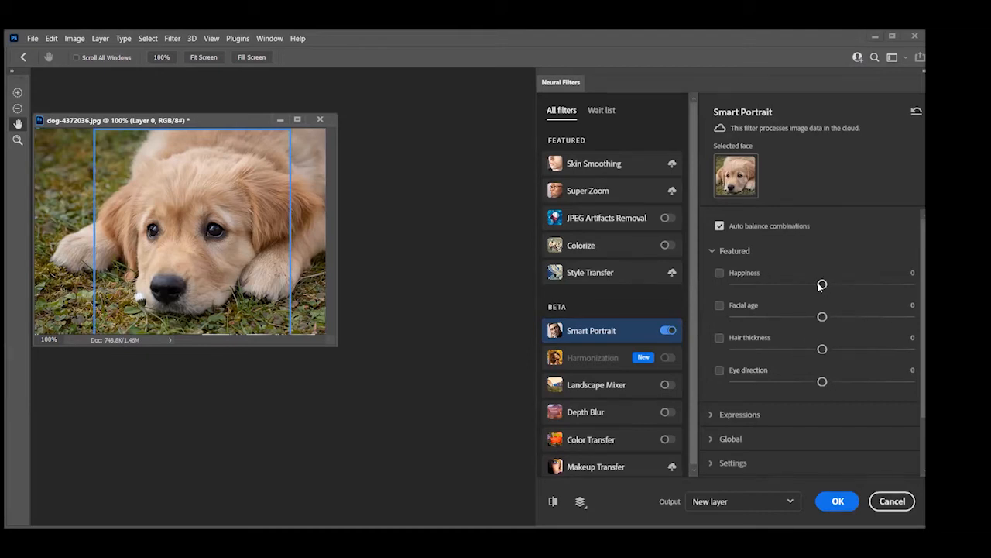
{"action": "left_click", "coordinate": [716, 415]}
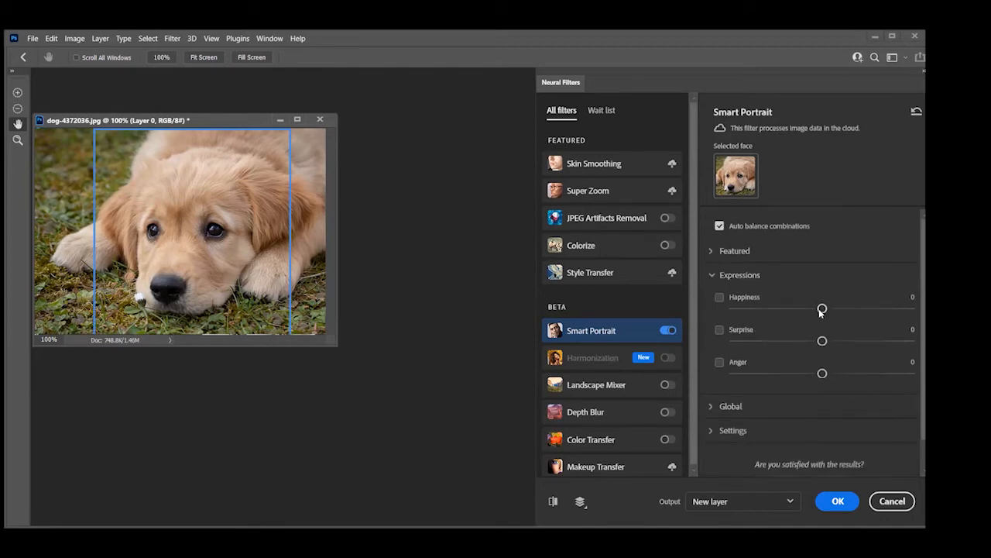
{"action": "left_click_drag", "start_coordinate": [821, 309], "coordinate": [903, 309]}
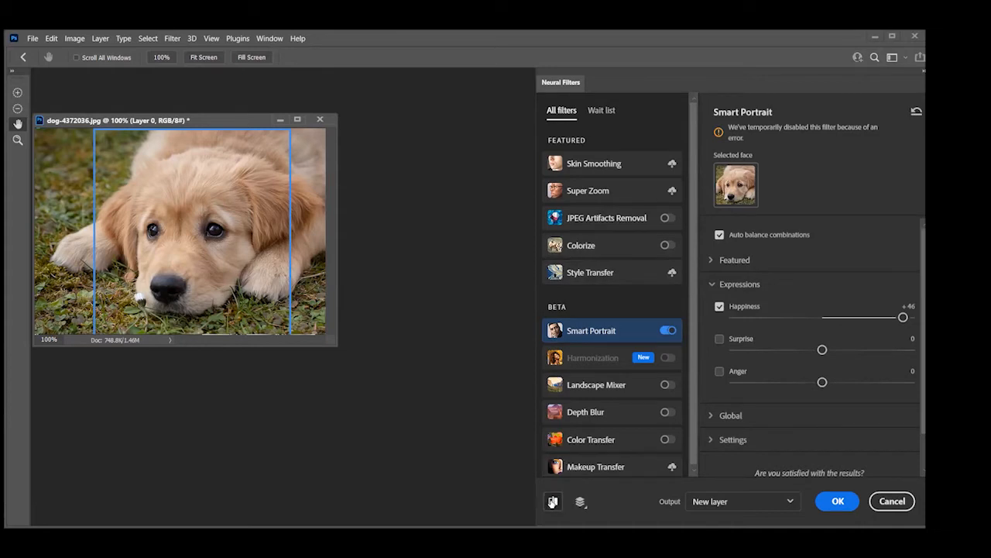
{"action": "left_click", "coordinate": [890, 506]}
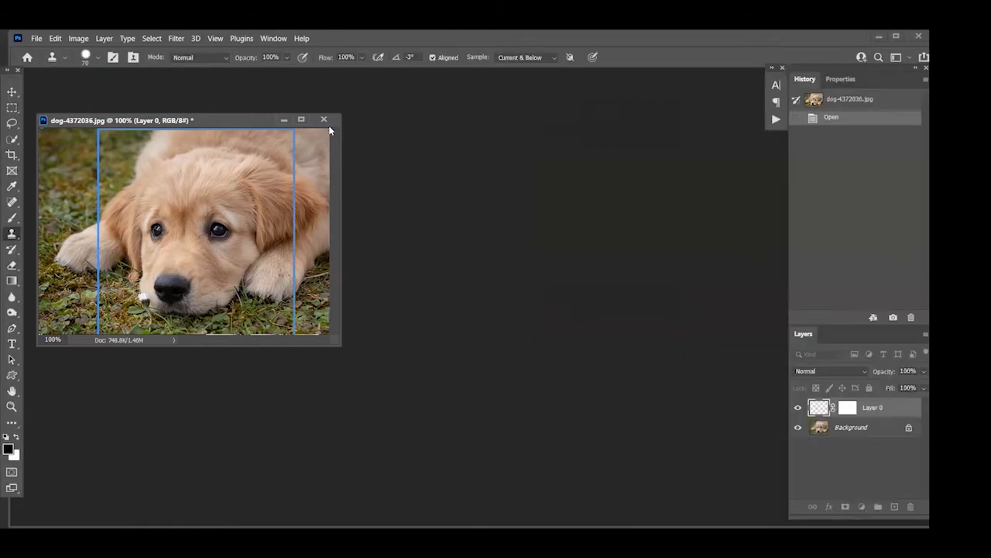
Close the dog photo, open girl-1848454.tif in its place and check the new image's size
{"action": "left_click", "coordinate": [322, 121]}
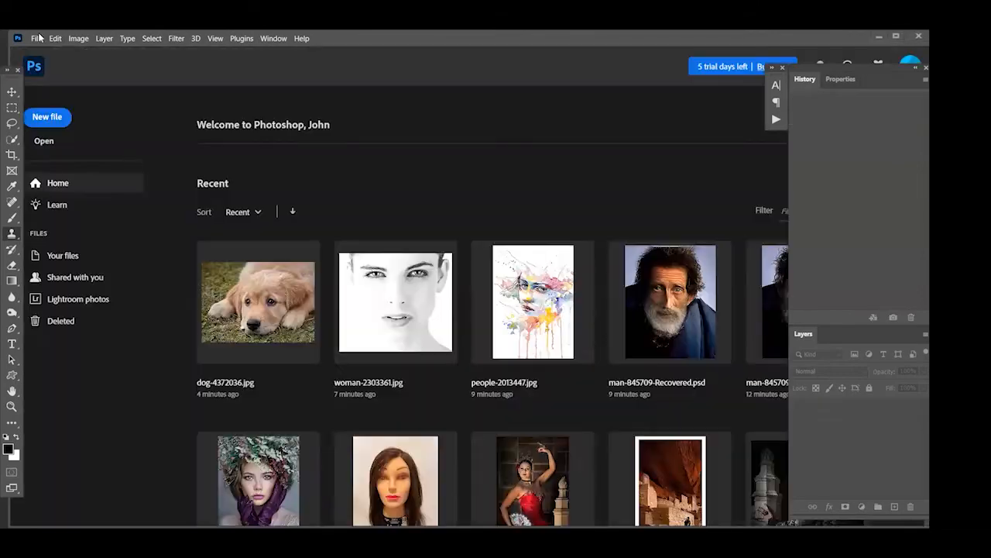
{"action": "left_click", "coordinate": [36, 38]}
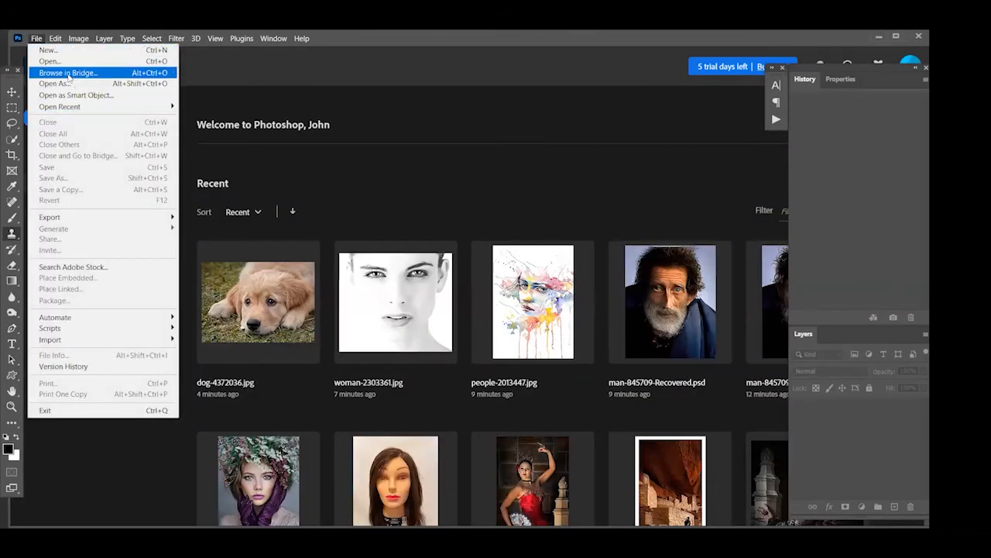
{"action": "left_click", "coordinate": [62, 62]}
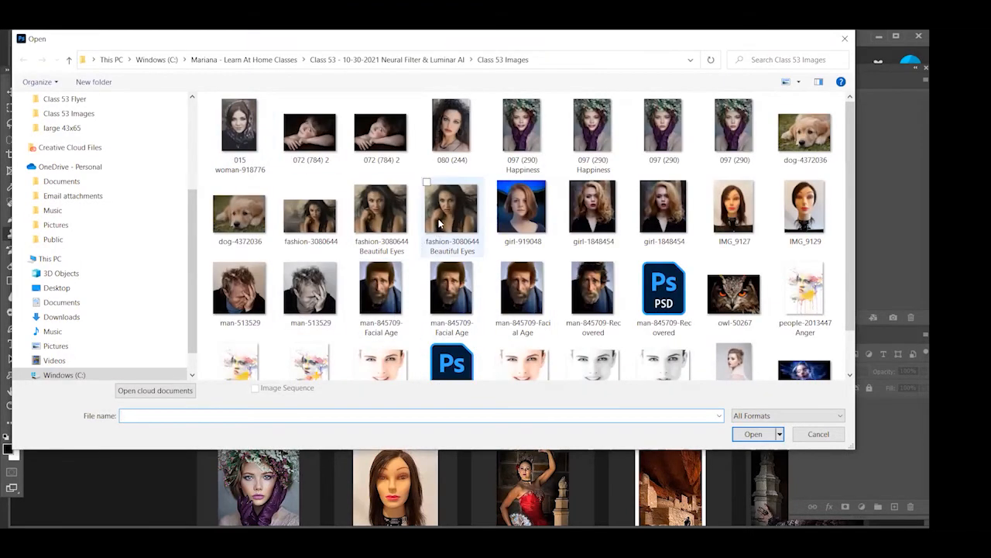
{"action": "double_click", "coordinate": [306, 215]}
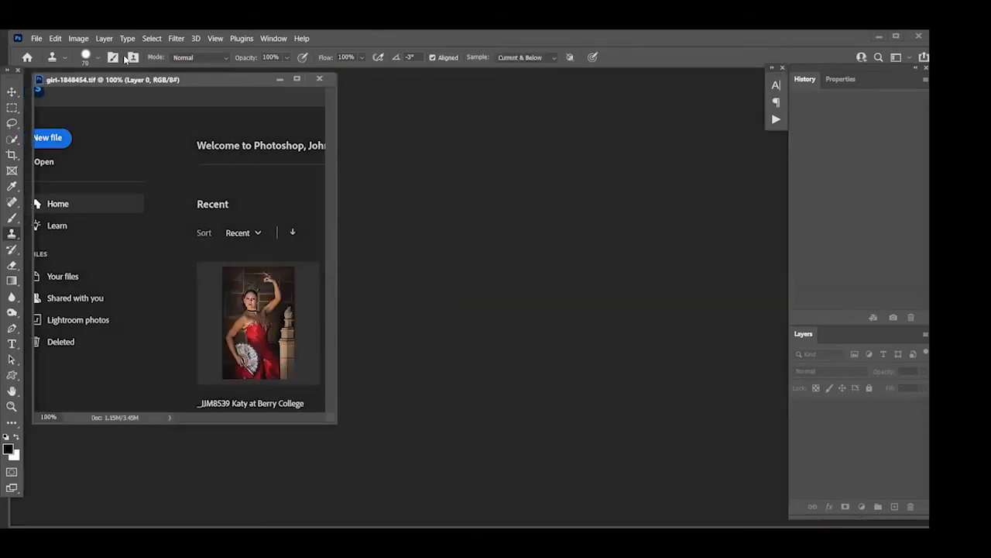
{"action": "left_click", "coordinate": [78, 38]}
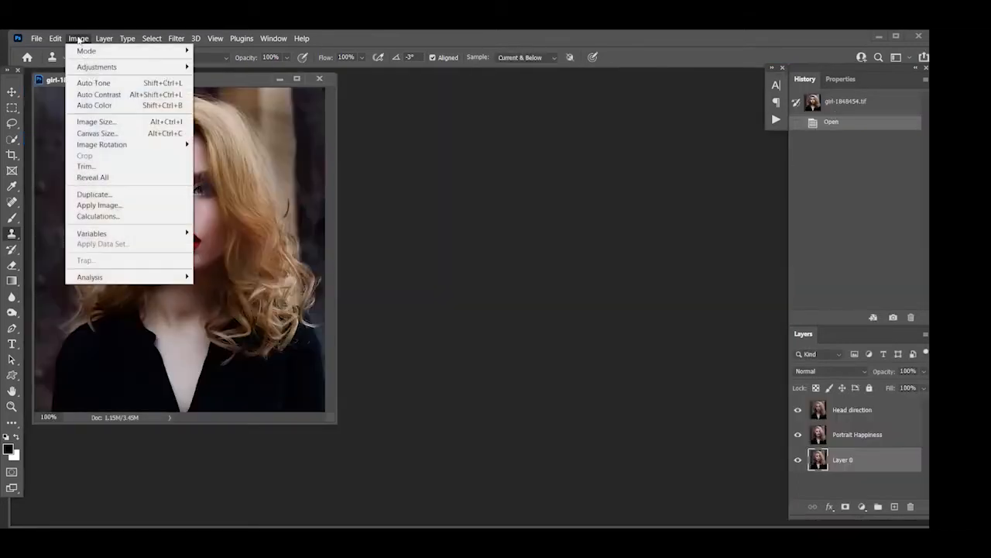
{"action": "left_click", "coordinate": [86, 122]}
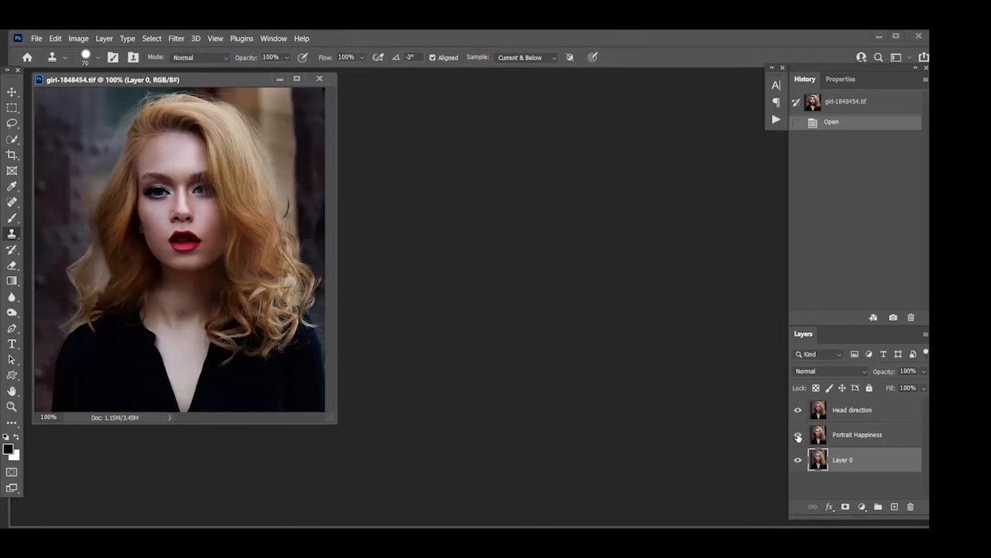
Hide the Portrait Happiness and Head direction layers and show each in turn to compare them with the original portrait
{"action": "left_click_drag", "start_coordinate": [798, 435], "coordinate": [799, 410]}
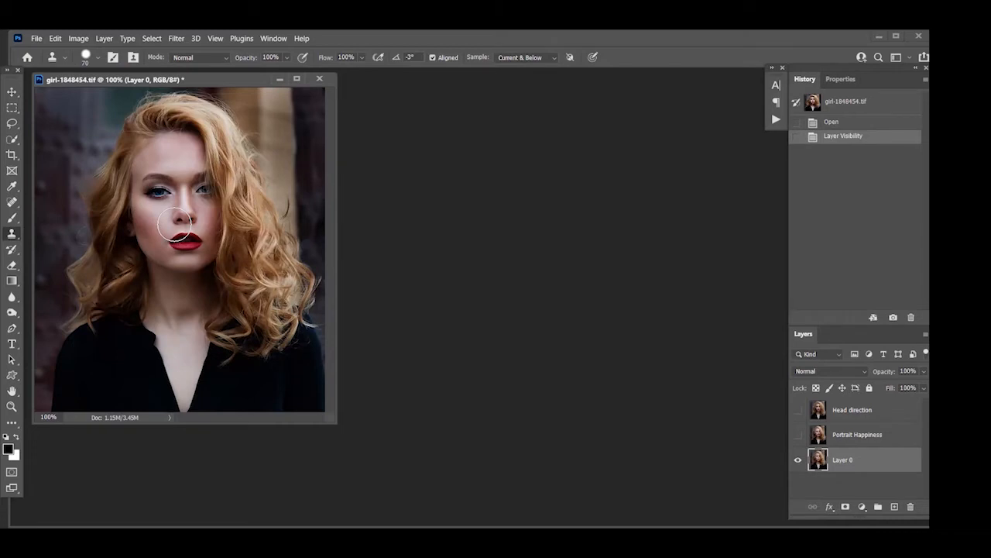
{"action": "left_click", "coordinate": [798, 434]}
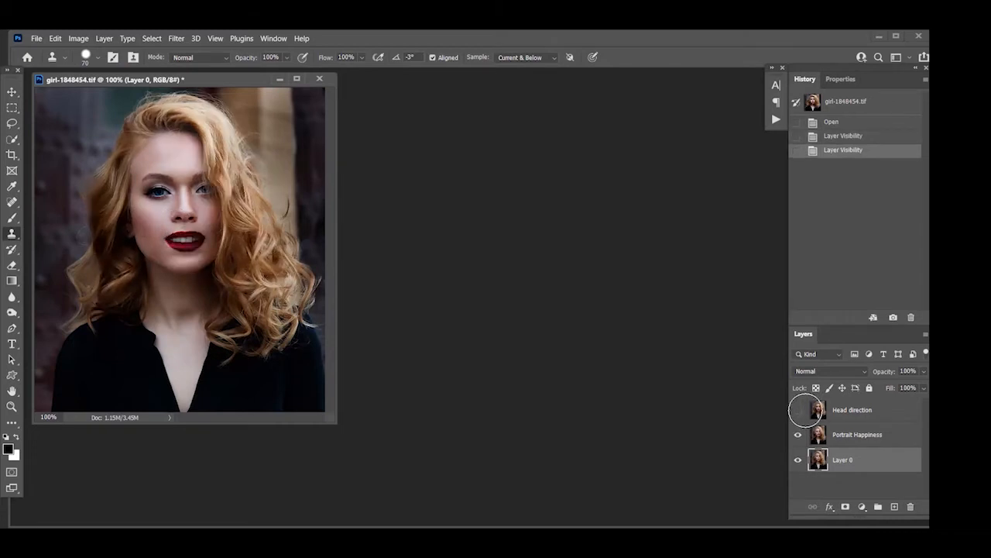
{"action": "left_click", "coordinate": [798, 410]}
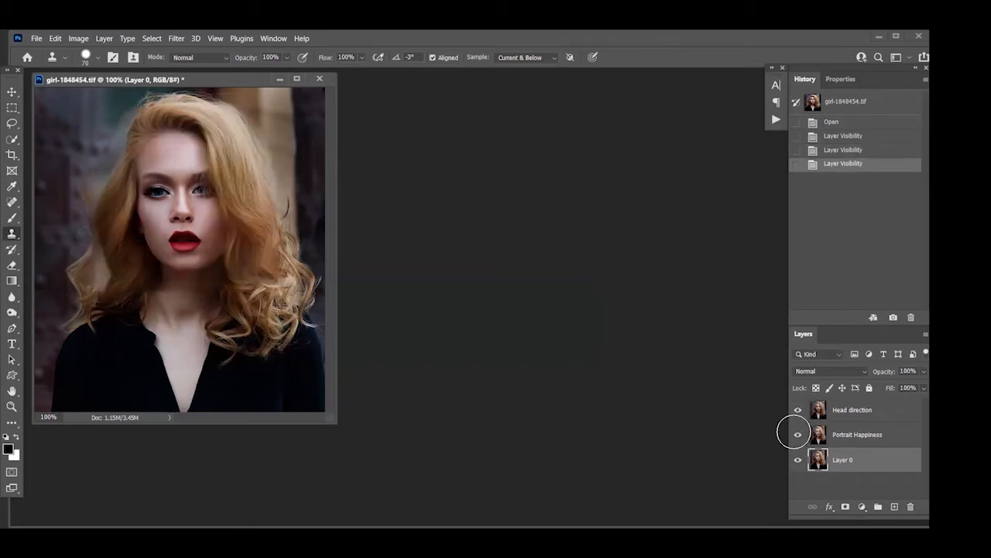
{"action": "left_click", "coordinate": [798, 434]}
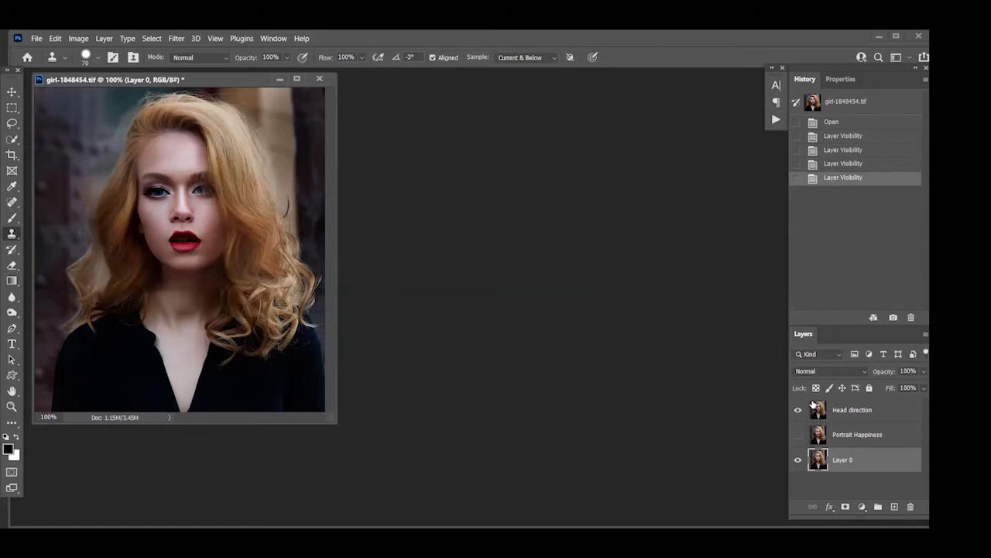
{"action": "left_click", "coordinate": [798, 410]}
{"action": "left_click", "coordinate": [797, 435]}
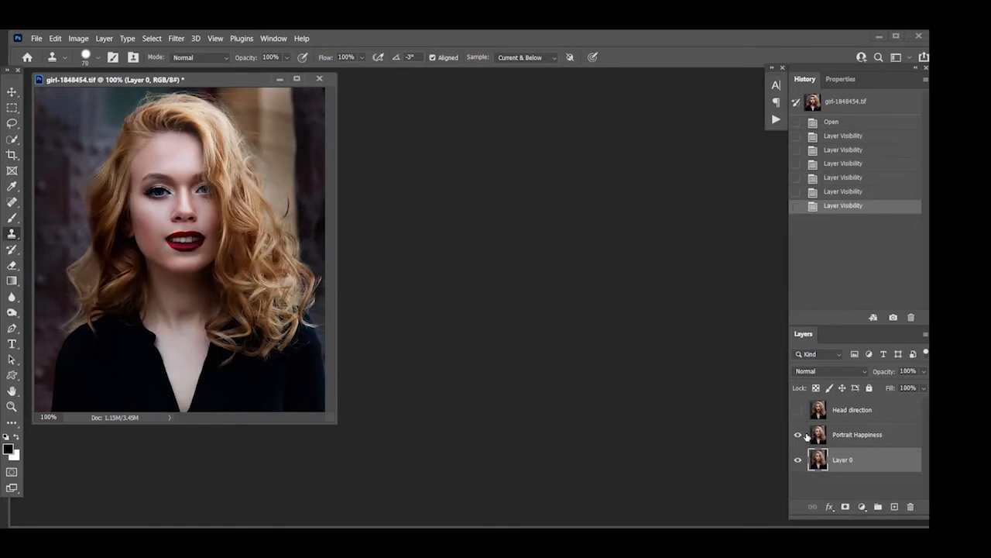
Toggle the Portrait Happiness layer's visibility repeatedly to compare the expression with Layer 0, leaving it hidden
{"action": "left_click", "coordinate": [798, 434]}
{"action": "left_click", "coordinate": [799, 436]}
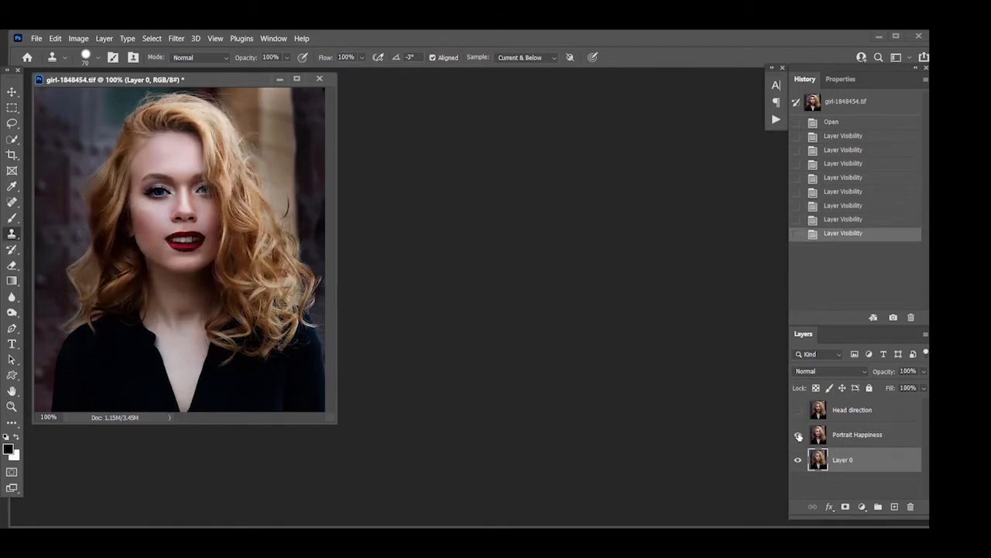
{"action": "left_click", "coordinate": [799, 435]}
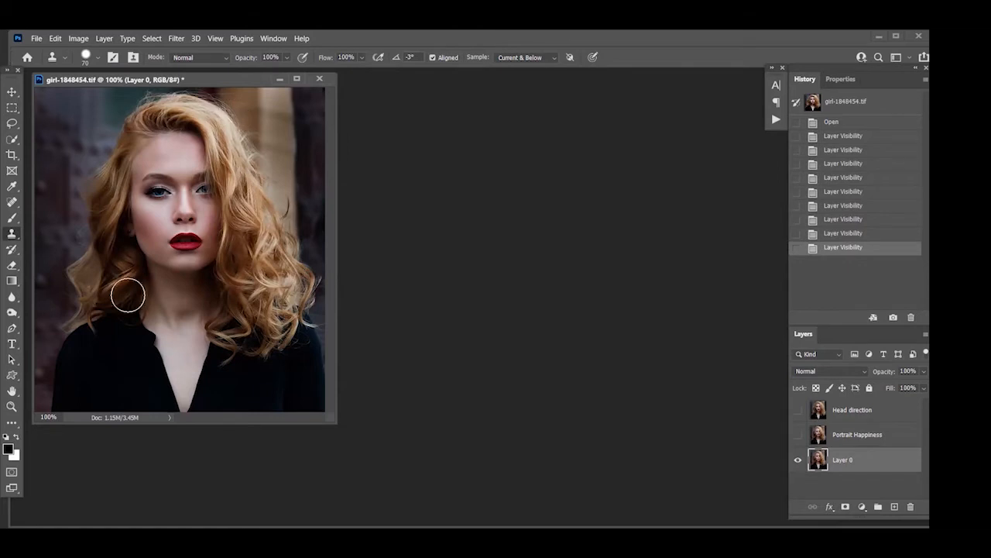
{"action": "left_click", "coordinate": [799, 436]}
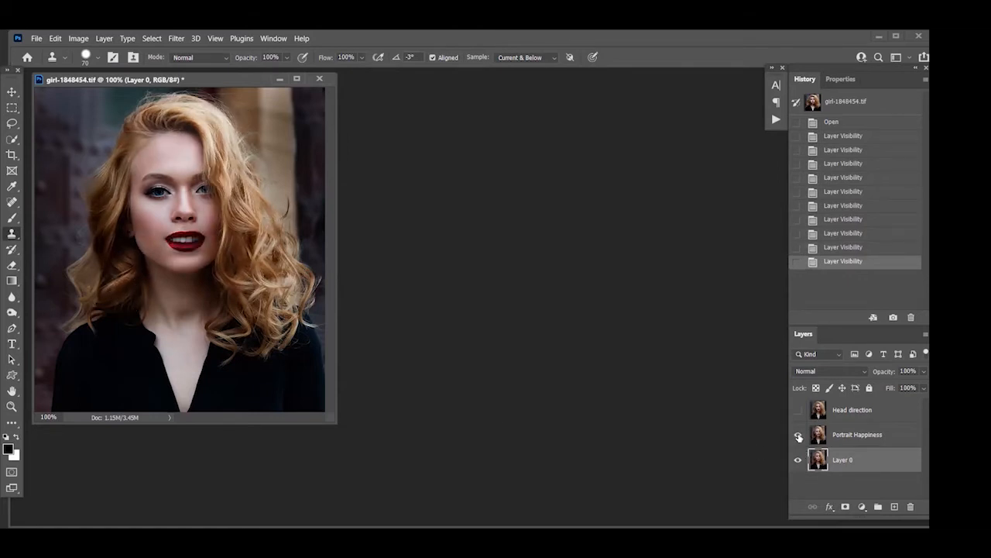
{"action": "left_click", "coordinate": [799, 436]}
{"action": "left_click", "coordinate": [799, 436]}
Toggle the Head direction layer's visibility repeatedly to compare the head turn with Layer 0, leaving it shown
{"action": "left_click", "coordinate": [798, 410]}
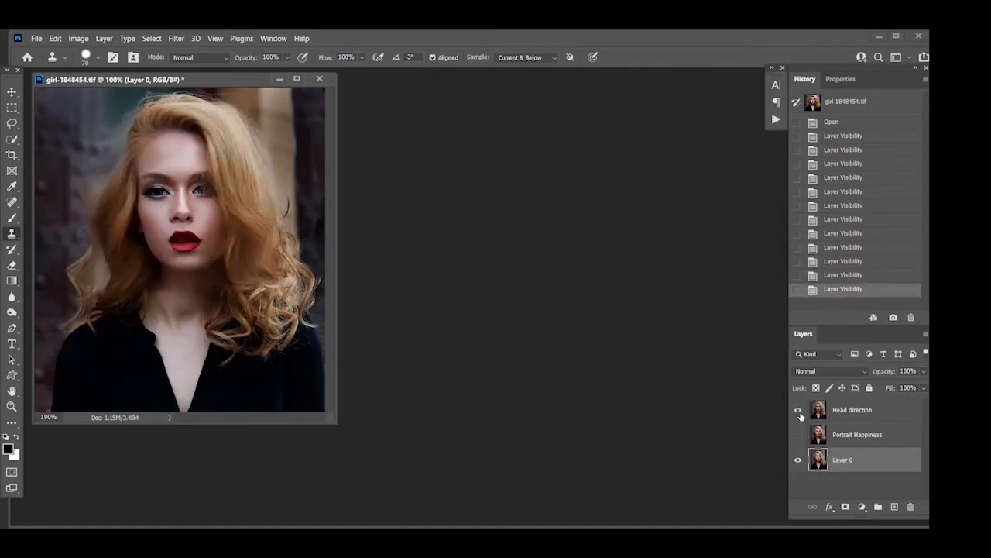
{"action": "left_click", "coordinate": [799, 411]}
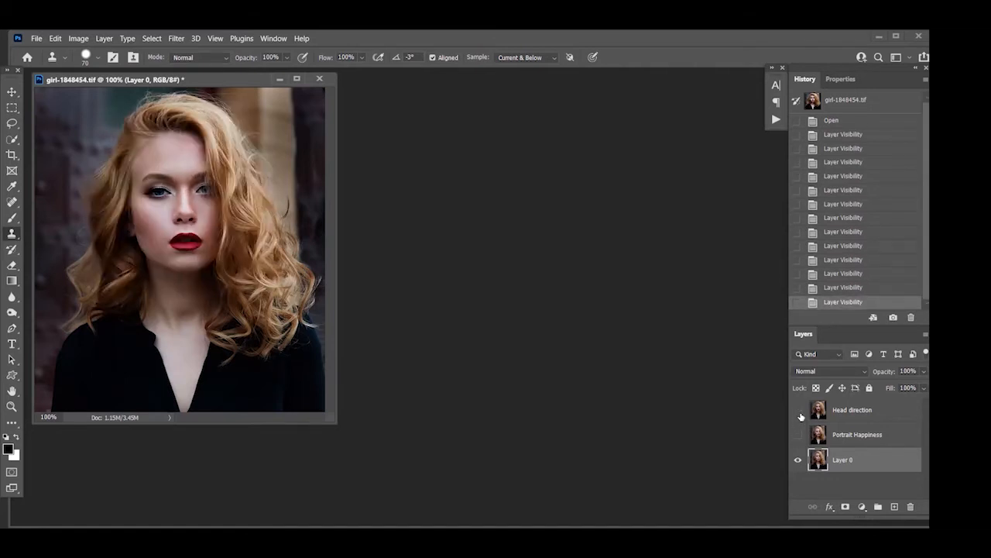
{"action": "left_click", "coordinate": [799, 410]}
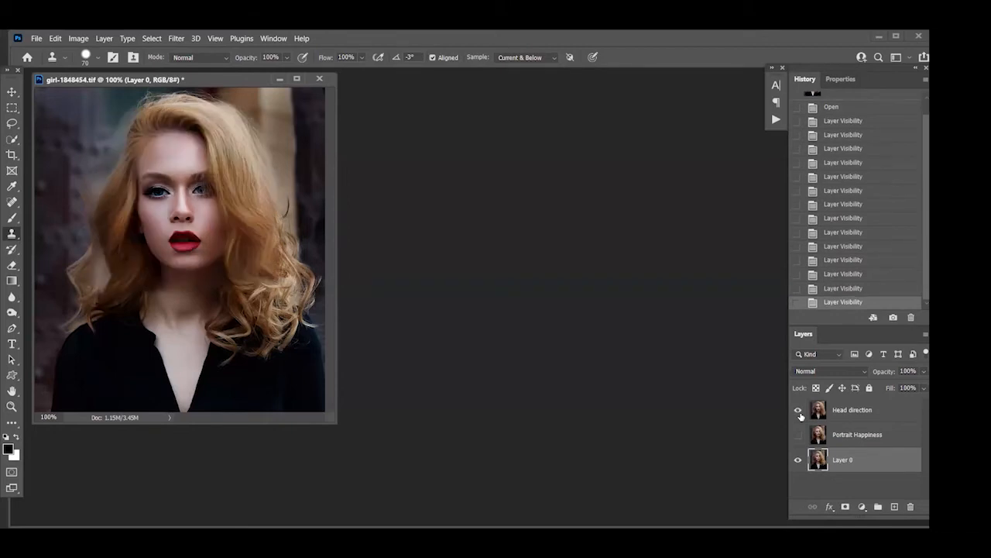
{"action": "left_click", "coordinate": [799, 410]}
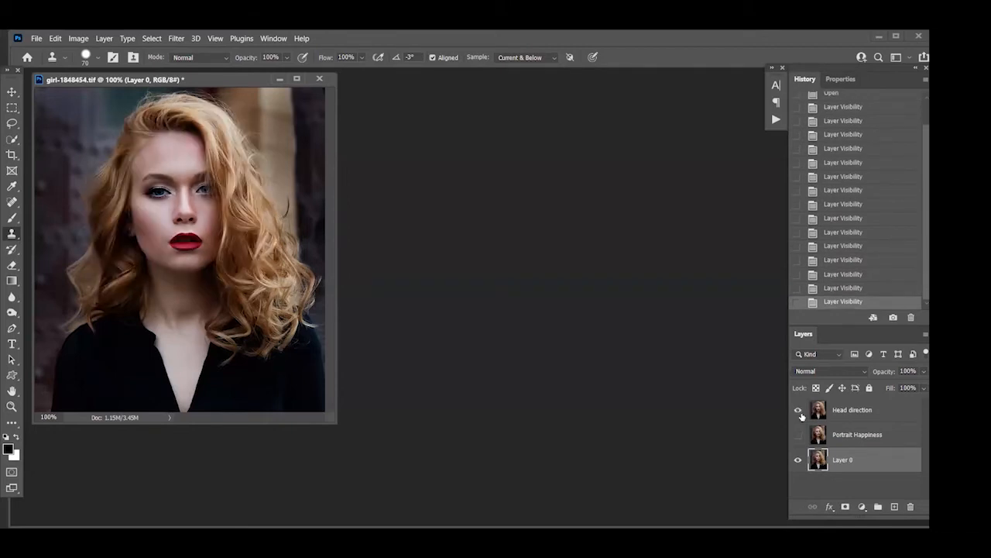
{"action": "left_click", "coordinate": [799, 411]}
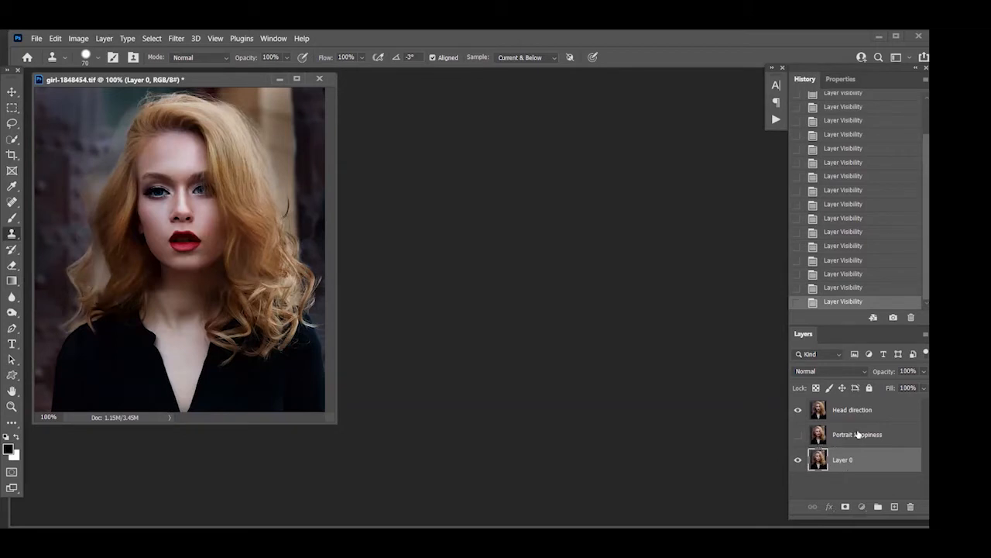
Delete the Portrait Happiness and Head direction layers, keeping only Layer 0
{"action": "left_click_drag", "start_coordinate": [918, 502], "coordinate": [912, 505]}
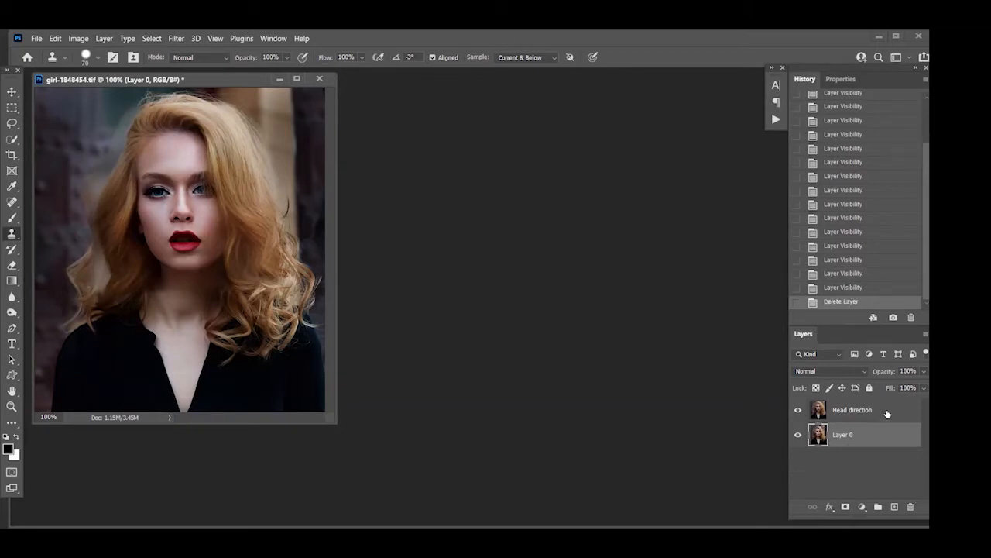
{"action": "left_click_drag", "start_coordinate": [886, 411], "coordinate": [911, 505]}
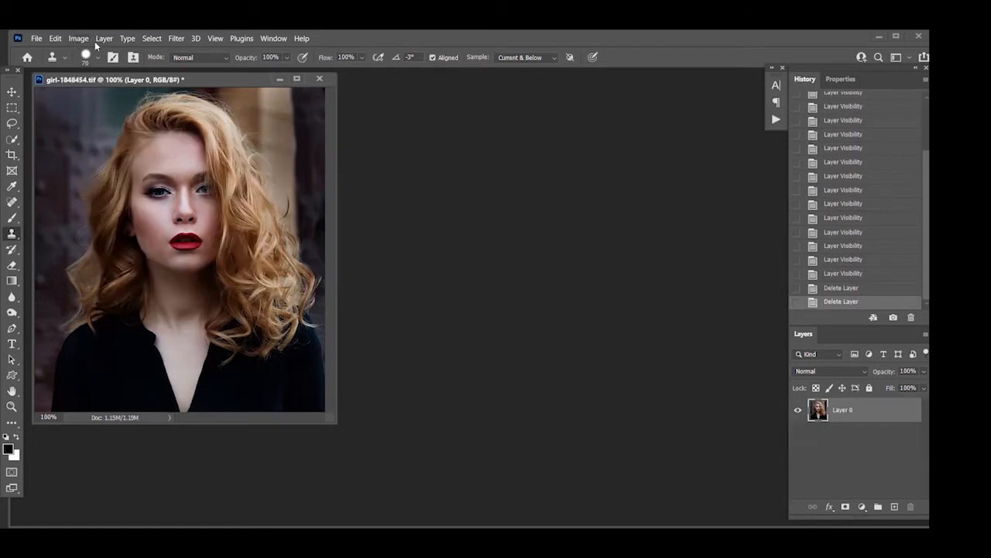
Enable the Smart Portrait neural filter on the woman's portrait and set the featured Happiness to +46
{"action": "left_click", "coordinate": [175, 38]}
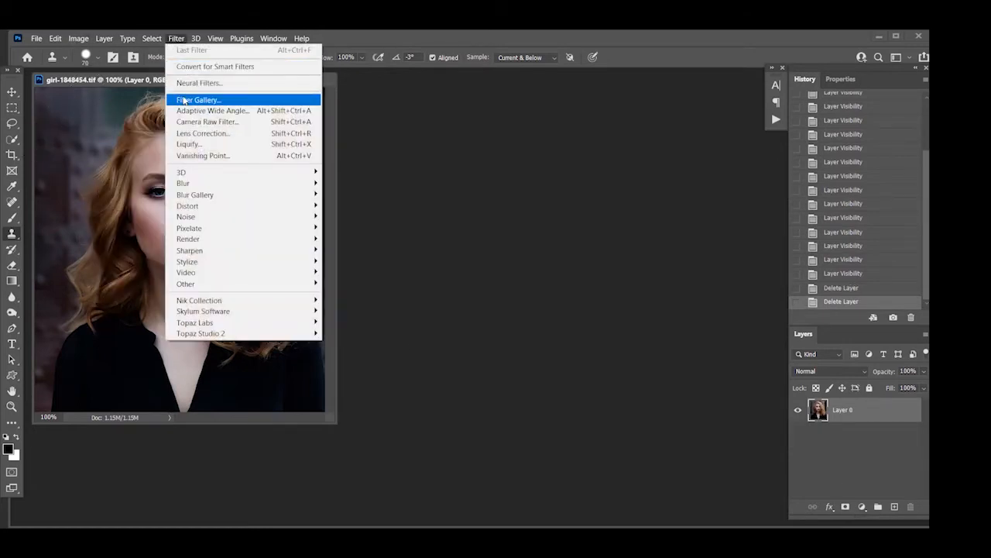
{"action": "left_click", "coordinate": [192, 87]}
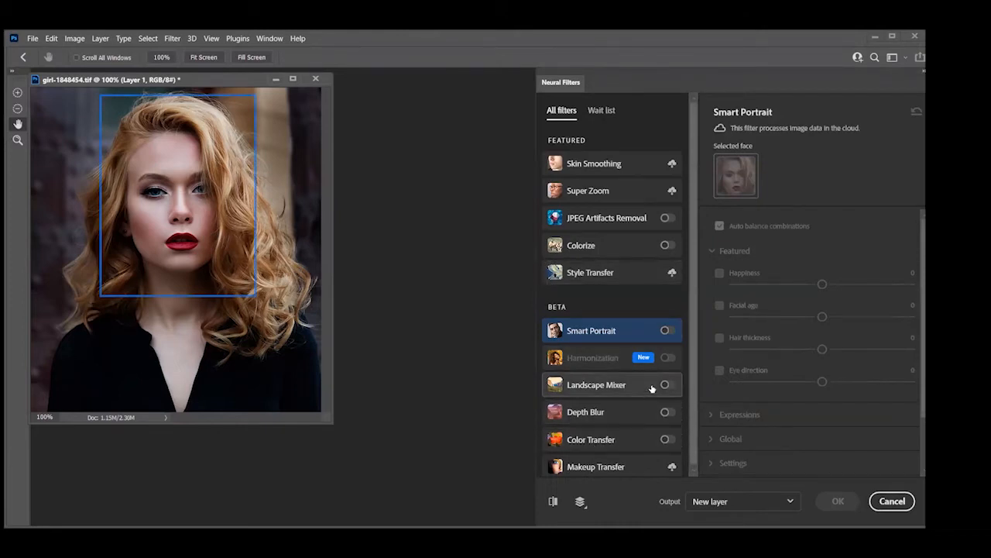
{"action": "left_click", "coordinate": [668, 330]}
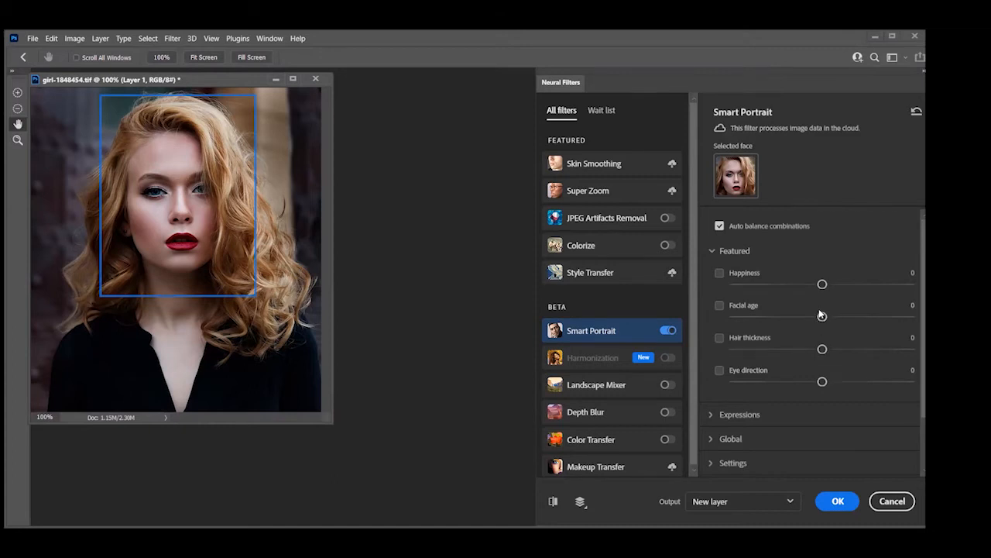
{"action": "left_click_drag", "start_coordinate": [823, 284], "coordinate": [903, 286]}
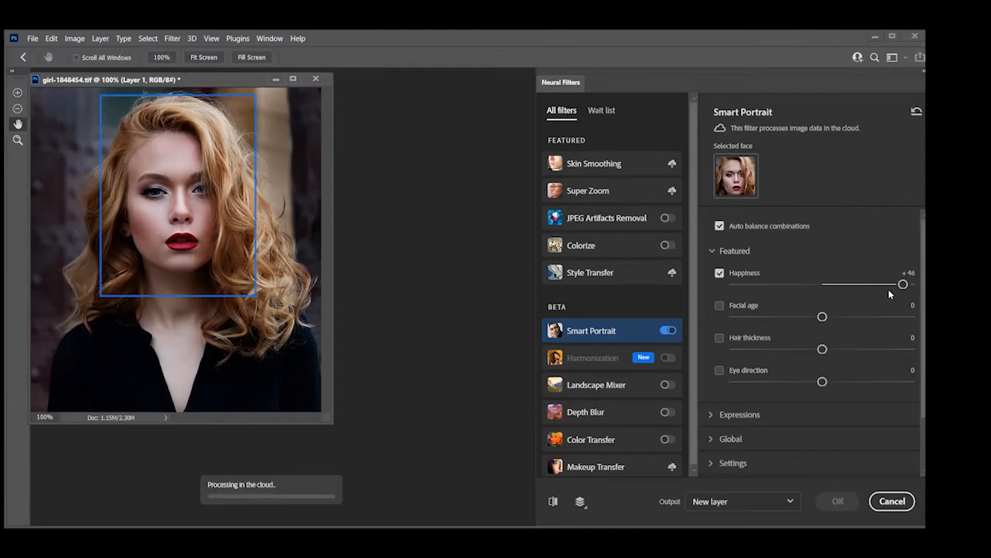
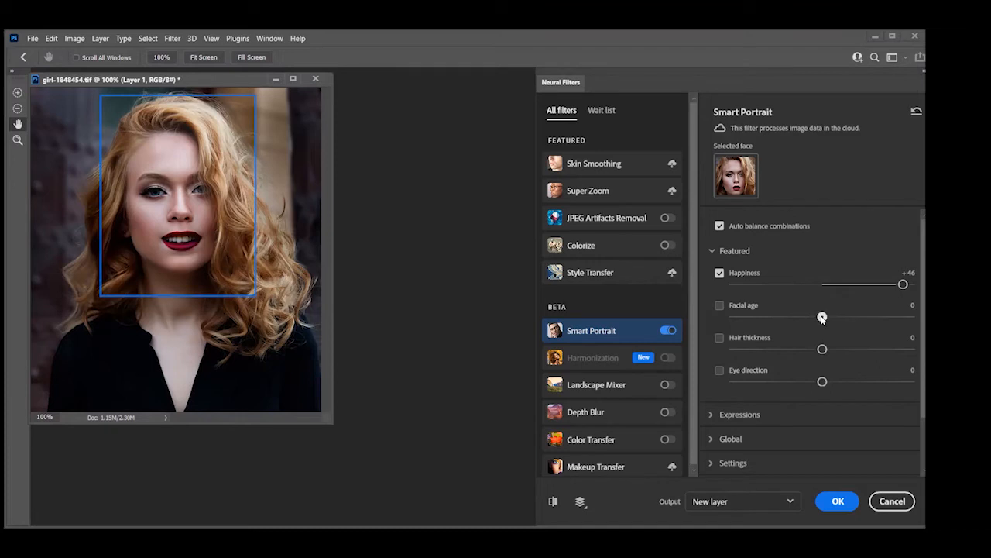
Set the featured Facial age to +44 and toggle the change preview to compare the portrait with the original
{"action": "left_click_drag", "start_coordinate": [822, 318], "coordinate": [901, 317]}
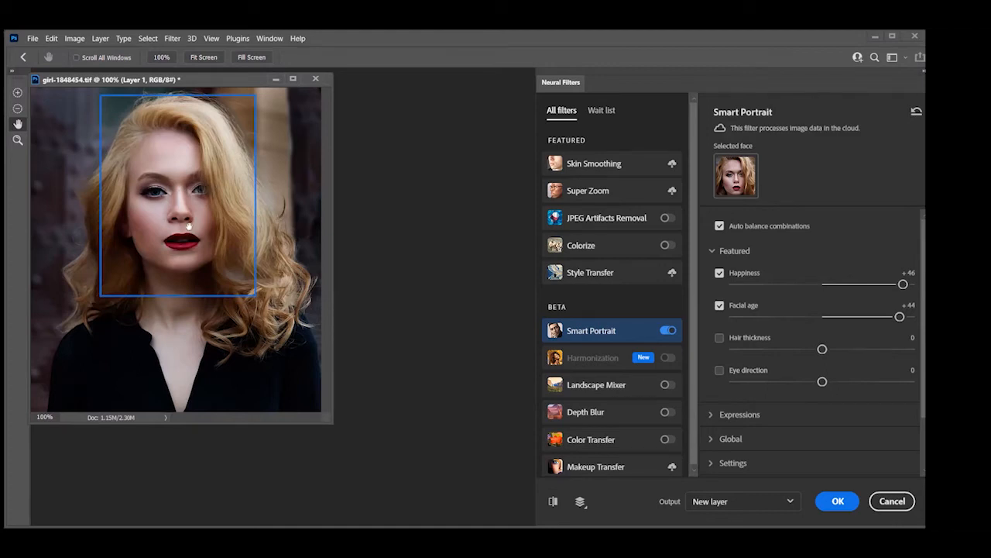
{"action": "left_click", "coordinate": [554, 502]}
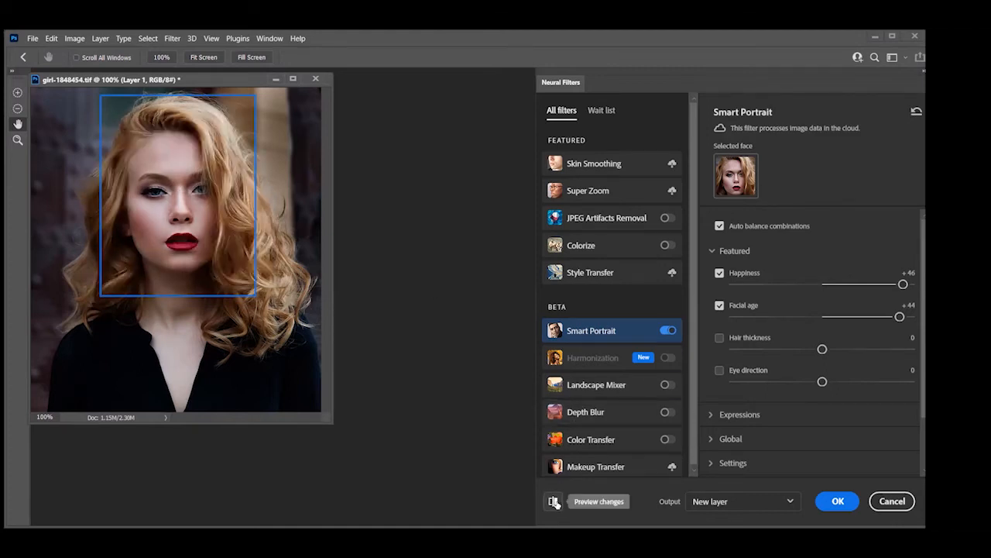
{"action": "left_click", "coordinate": [554, 502]}
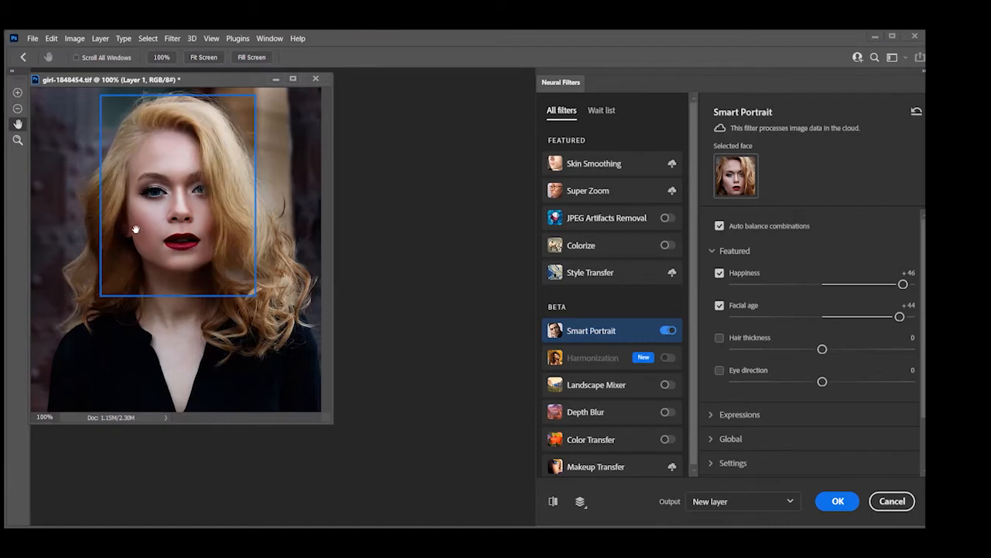
{"action": "left_click", "coordinate": [555, 501]}
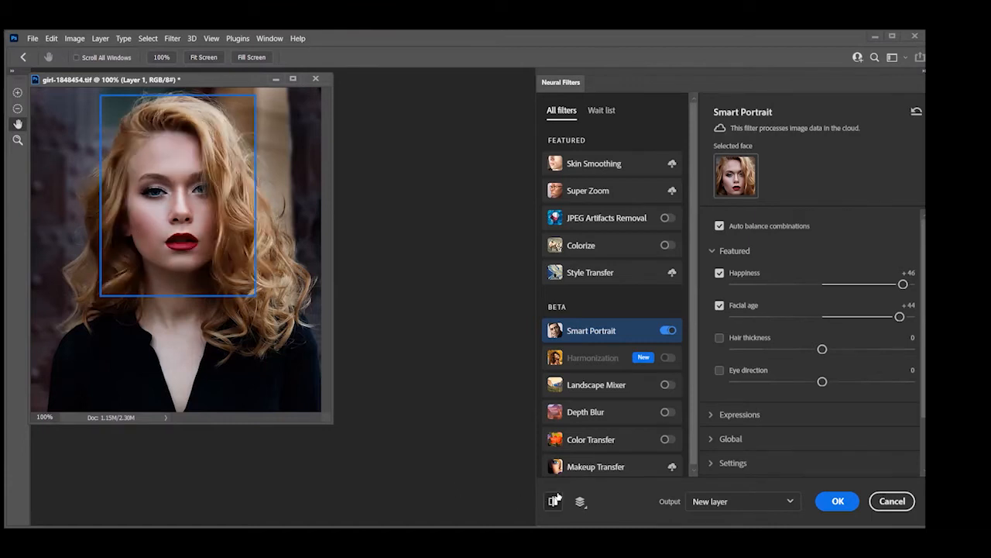
{"action": "left_click", "coordinate": [556, 498]}
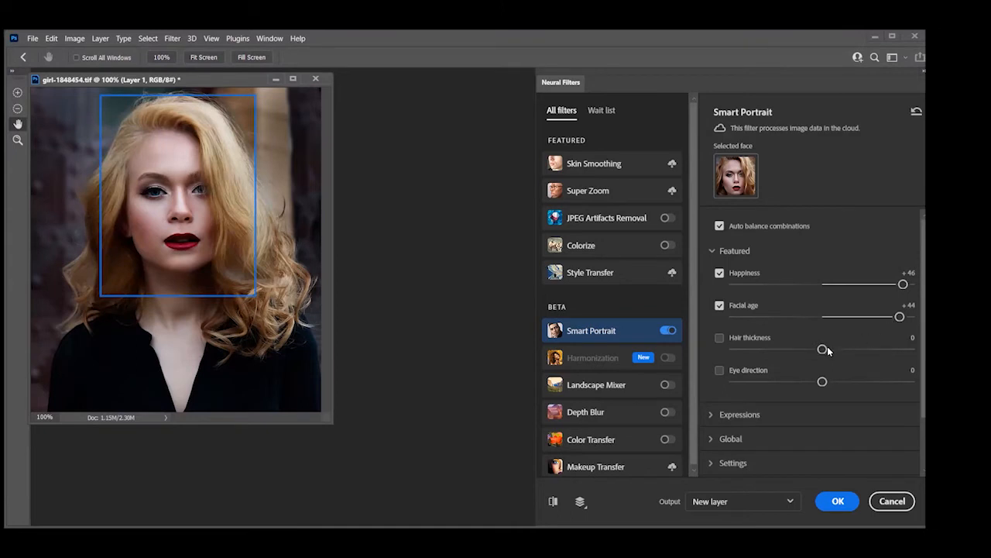
Set the featured Hair thickness to +36 and compare the portrait with and without the changes
{"action": "left_click_drag", "start_coordinate": [828, 350], "coordinate": [890, 358]}
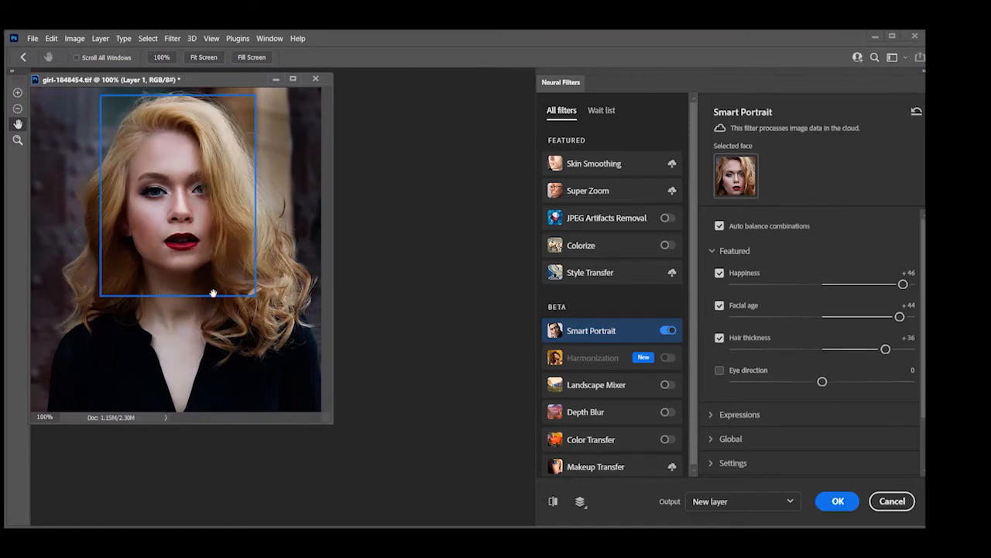
{"action": "left_click", "coordinate": [554, 502]}
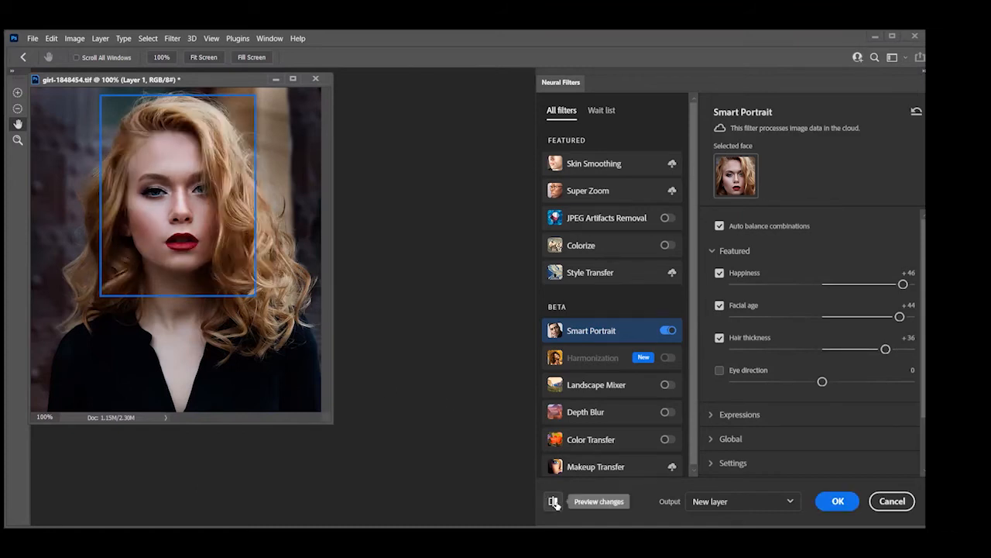
{"action": "left_click", "coordinate": [554, 502]}
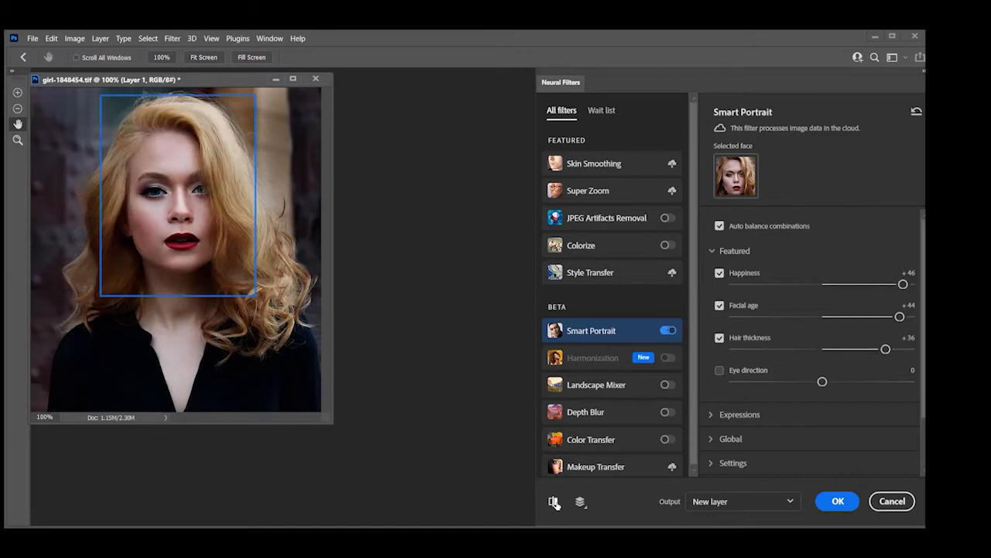
Set Happiness to -39 among the Smart Portrait expressions and preview the portrait before and after
{"action": "left_click", "coordinate": [707, 413]}
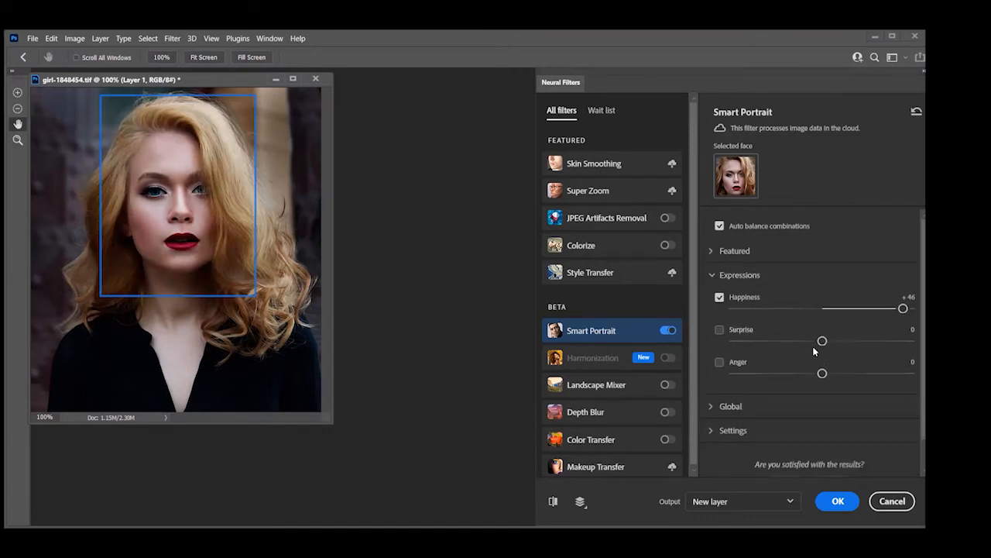
{"action": "left_click_drag", "start_coordinate": [904, 309], "coordinate": [753, 307]}
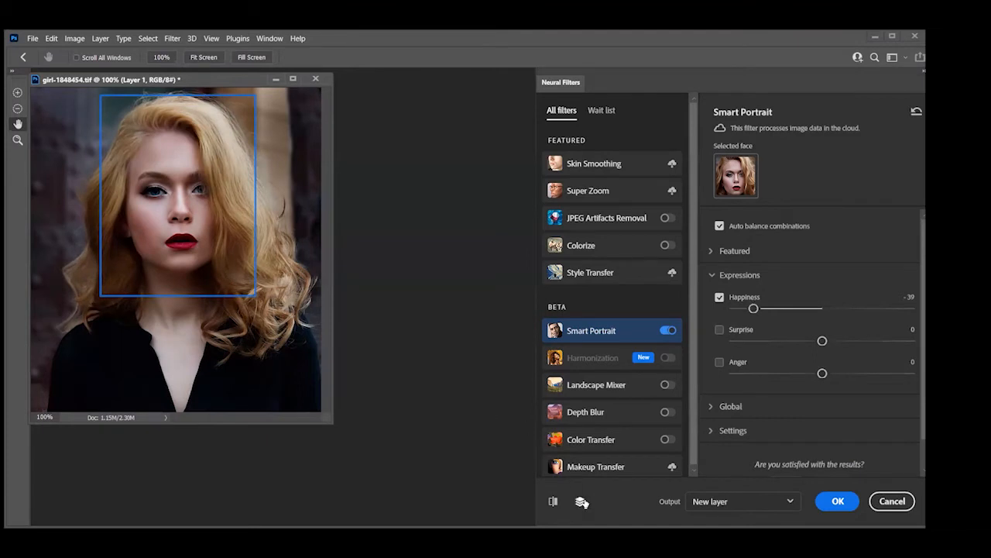
{"action": "left_click", "coordinate": [553, 501]}
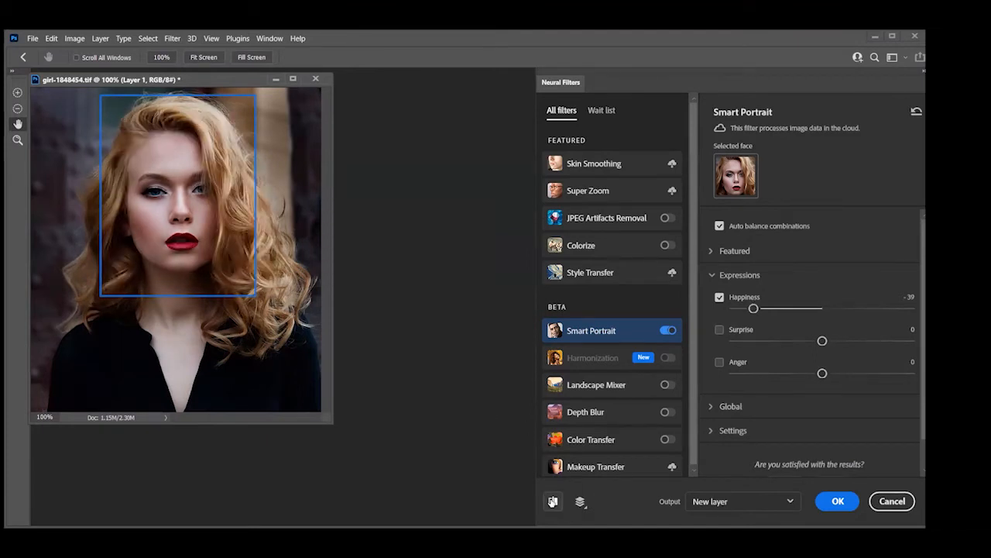
{"action": "left_click", "coordinate": [553, 501]}
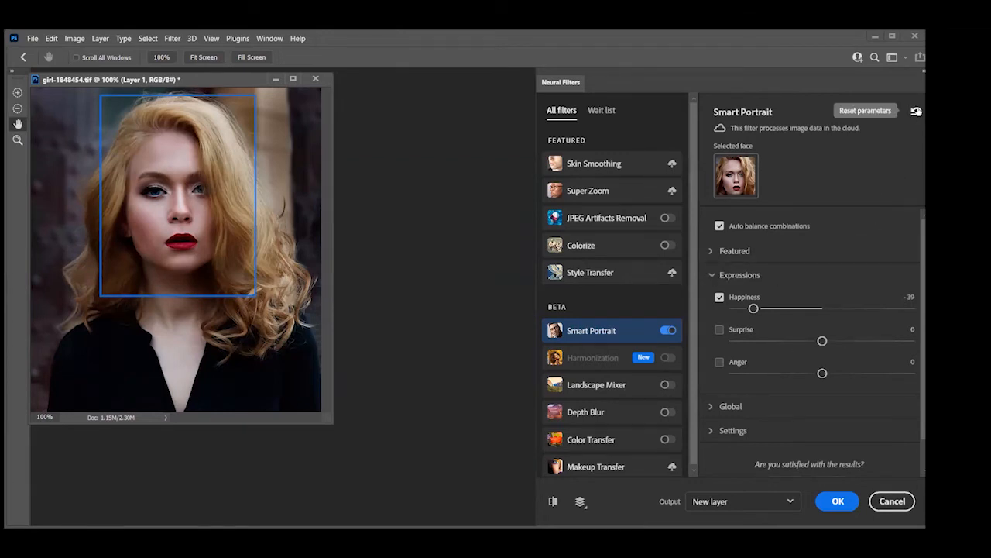
Reset the Smart Portrait parameters and set the Anger expression to -45
{"action": "left_click", "coordinate": [917, 111]}
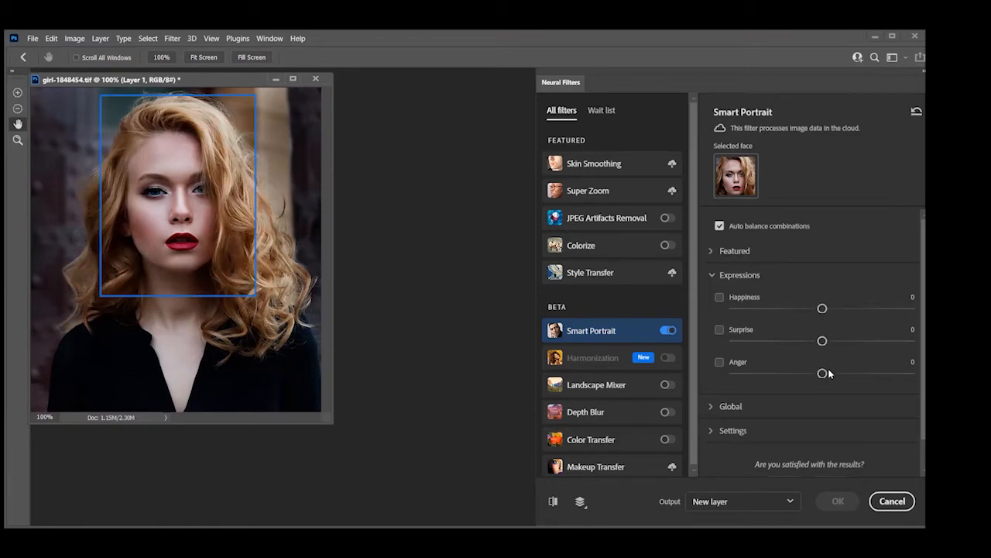
{"action": "left_click_drag", "start_coordinate": [822, 373], "coordinate": [739, 376]}
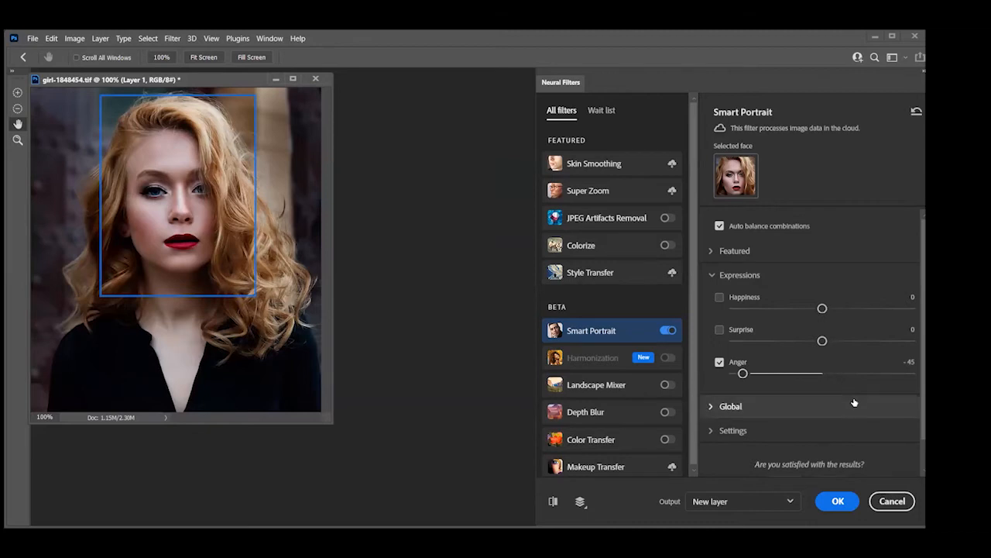
Set the global Light direction to +46 and compare the lighting on the face with the original
{"action": "left_click", "coordinate": [717, 410]}
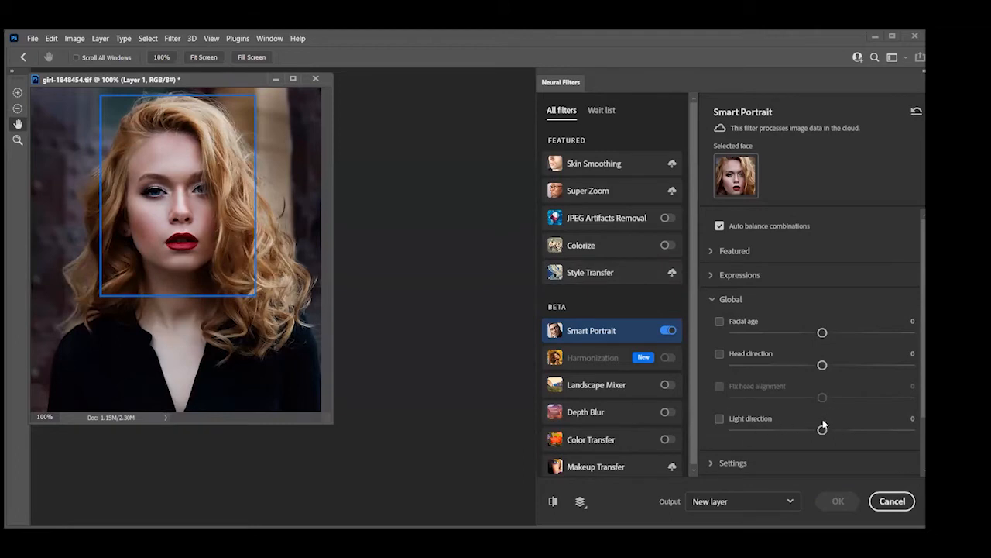
{"action": "left_click_drag", "start_coordinate": [823, 430], "coordinate": [904, 430]}
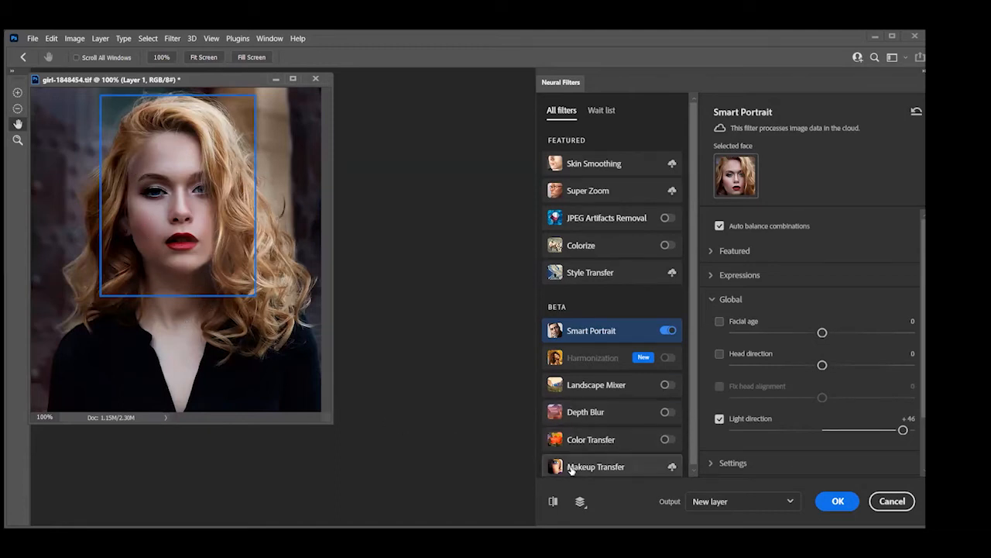
{"action": "left_click", "coordinate": [554, 501]}
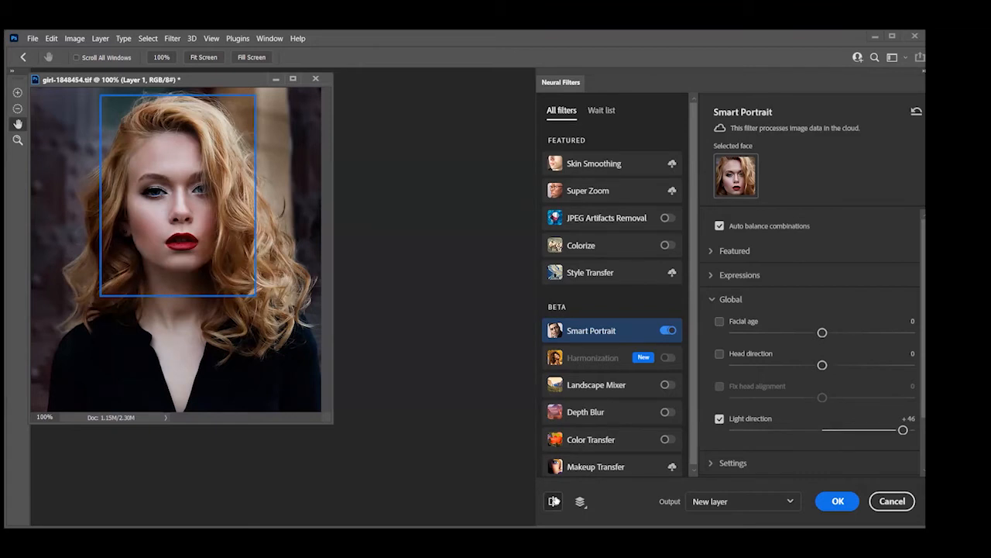
{"action": "left_click", "coordinate": [554, 502]}
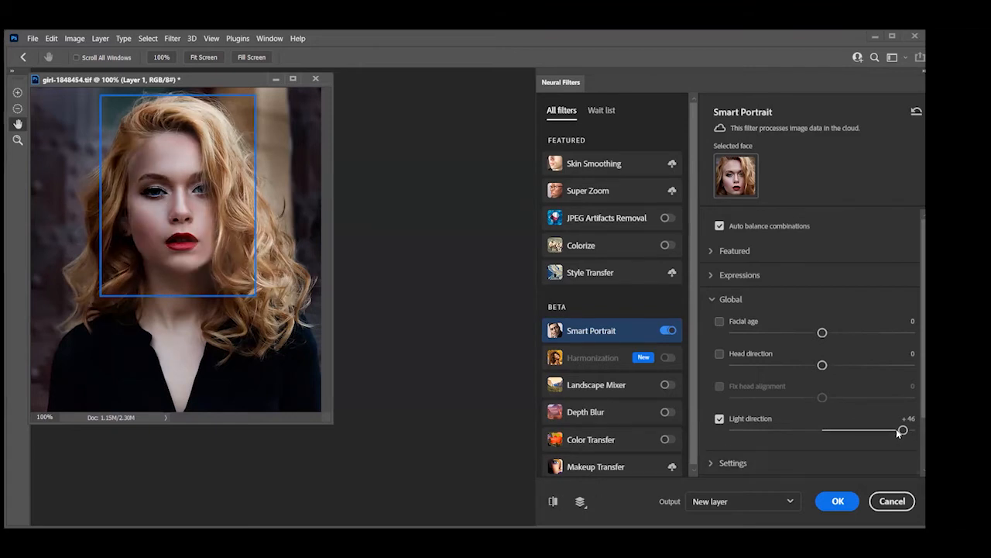
Change the global Light direction to -50 and compare the portrait before and after
{"action": "left_click_drag", "start_coordinate": [899, 432], "coordinate": [720, 419]}
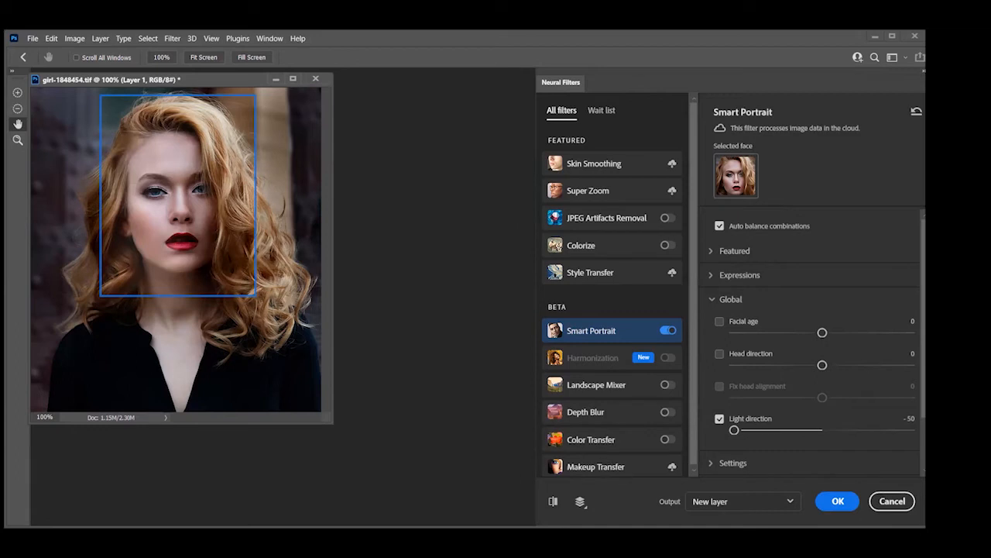
{"action": "left_click", "coordinate": [561, 503]}
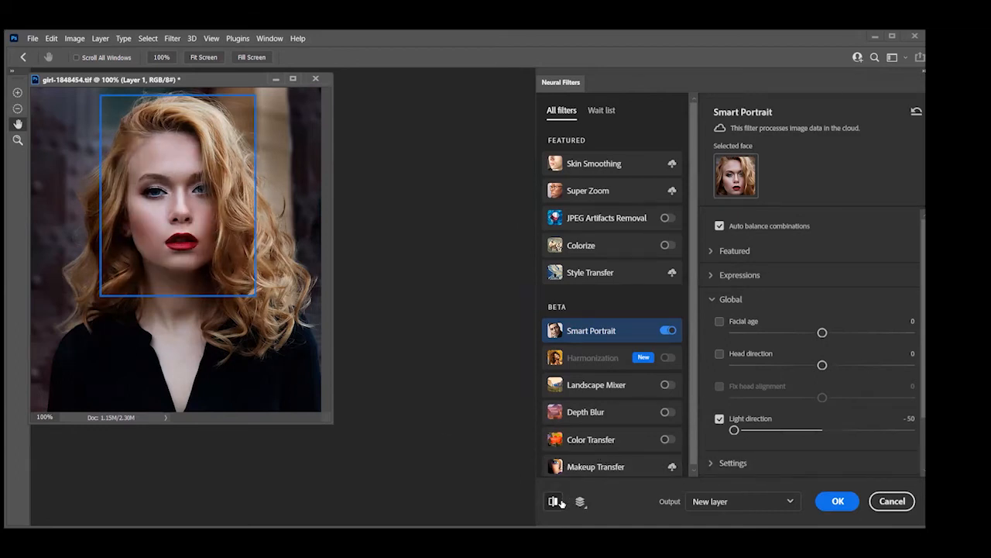
{"action": "left_click", "coordinate": [560, 503]}
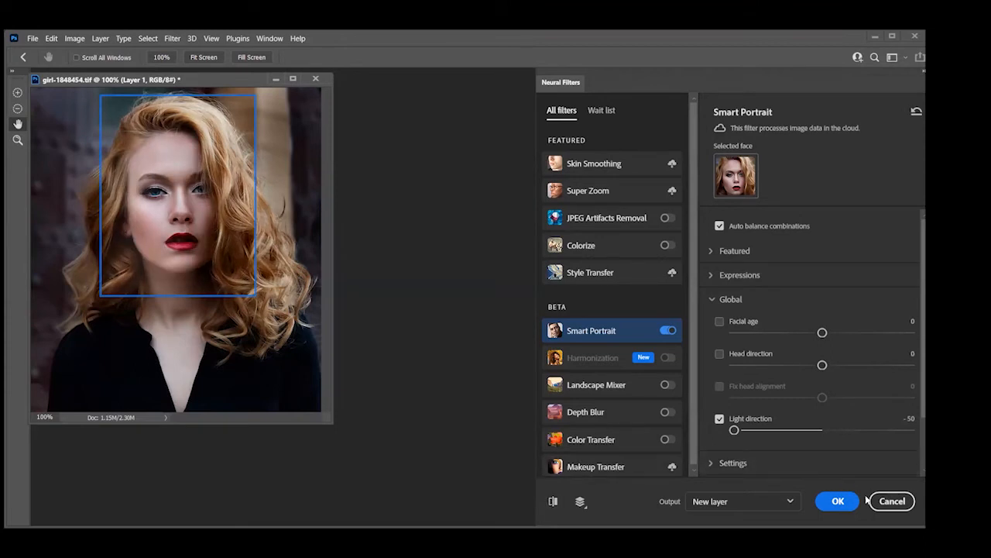
Enable the Colorize filter, try the Retro faded profile on the portrait, and reset the Colorize parameters
{"action": "left_click", "coordinate": [665, 246]}
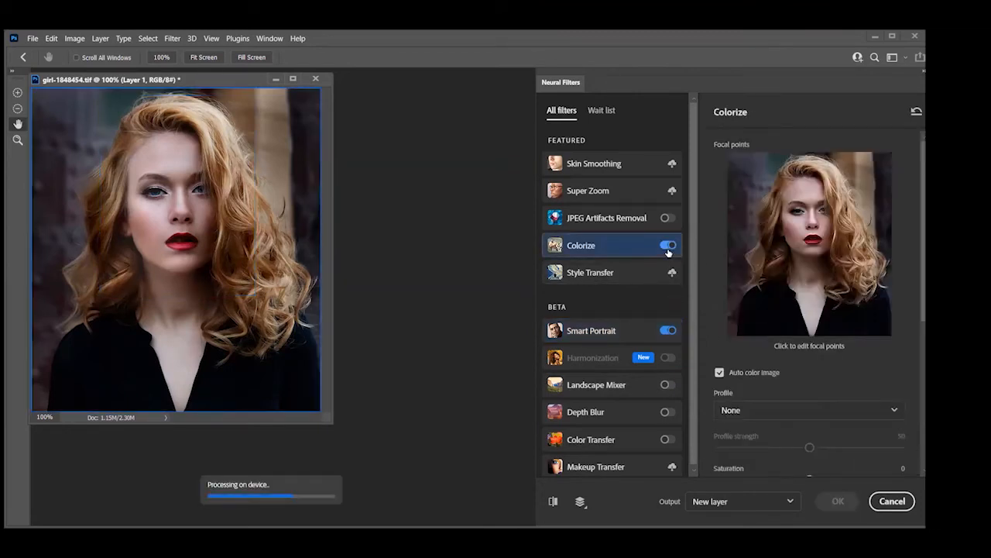
{"action": "scroll", "coordinate": [767, 310], "scroll_direction": "down", "scroll_amount": 3}
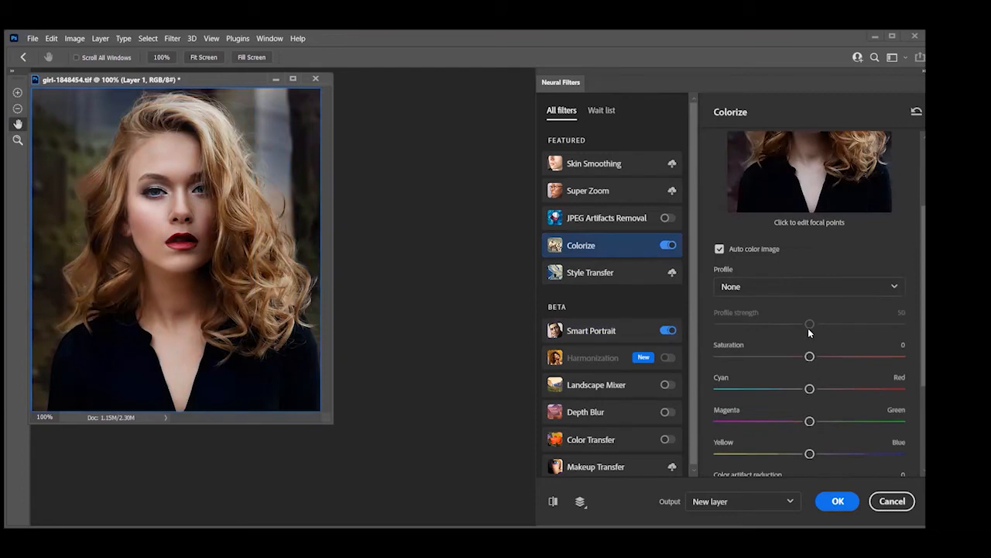
{"action": "scroll", "coordinate": [809, 332], "scroll_direction": "down", "scroll_amount": 2}
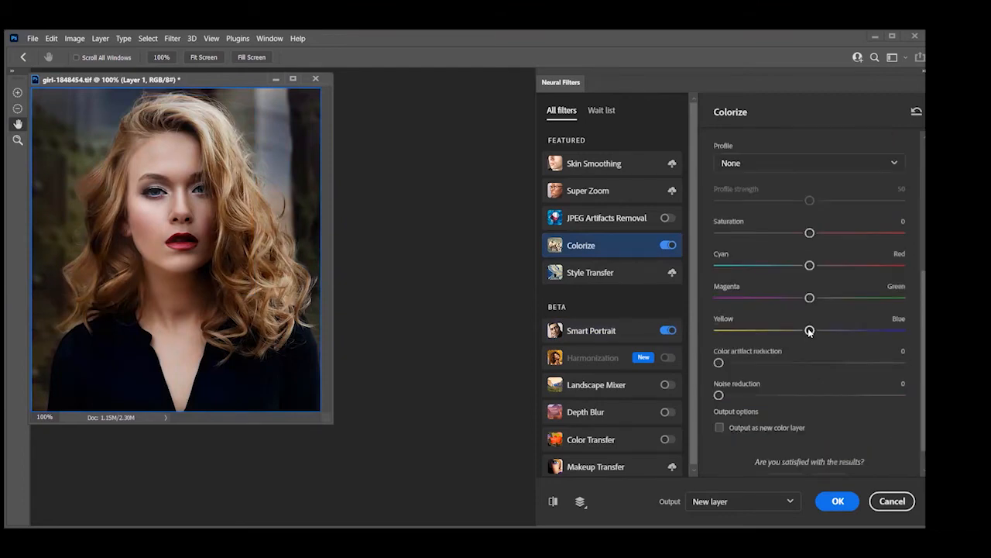
{"action": "scroll", "coordinate": [809, 332], "scroll_direction": "up", "scroll_amount": 5}
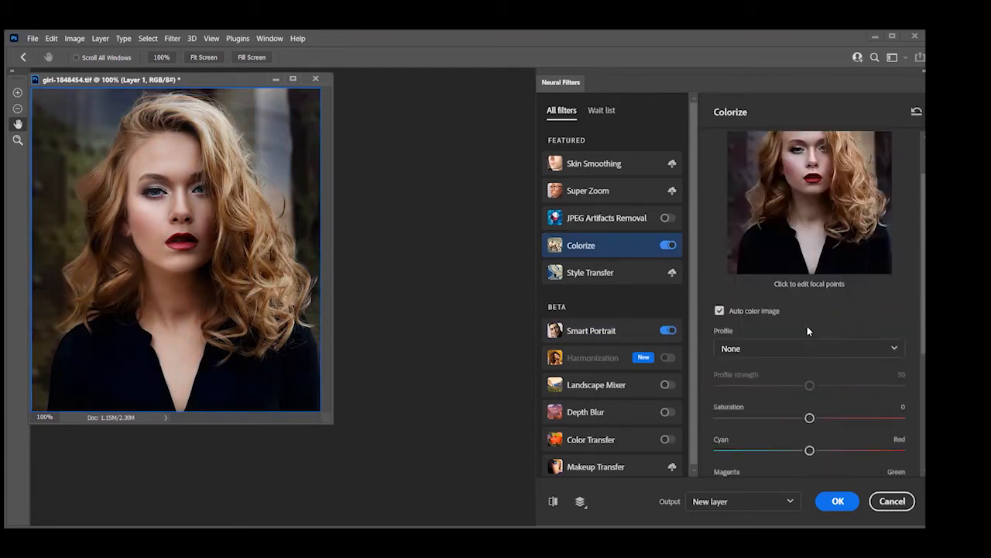
{"action": "left_click", "coordinate": [891, 350]}
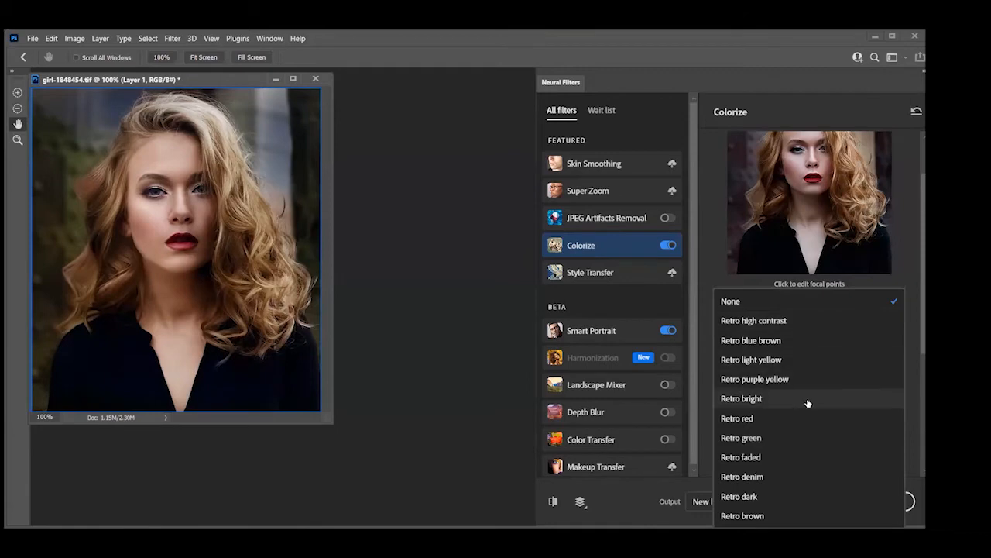
{"action": "left_click", "coordinate": [758, 457]}
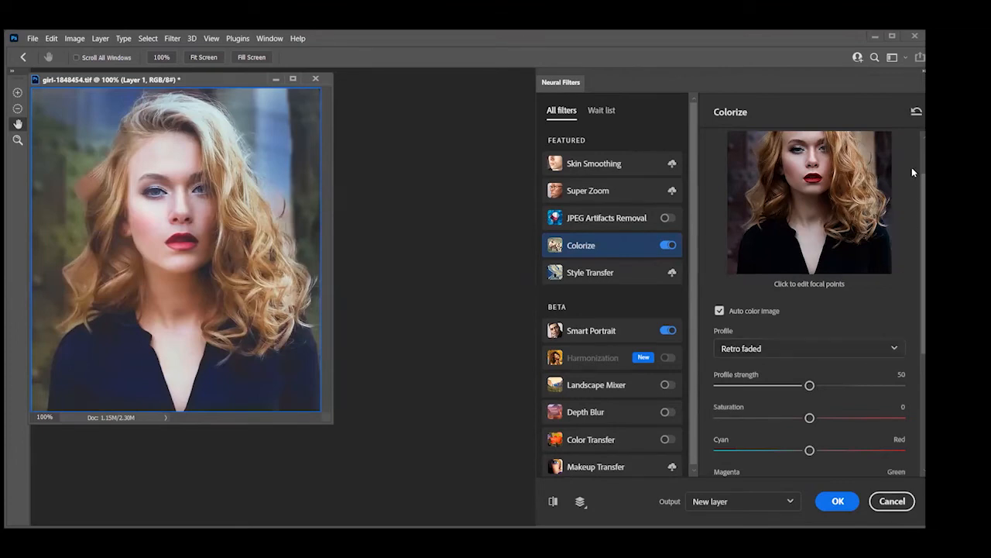
{"action": "left_click", "coordinate": [916, 111]}
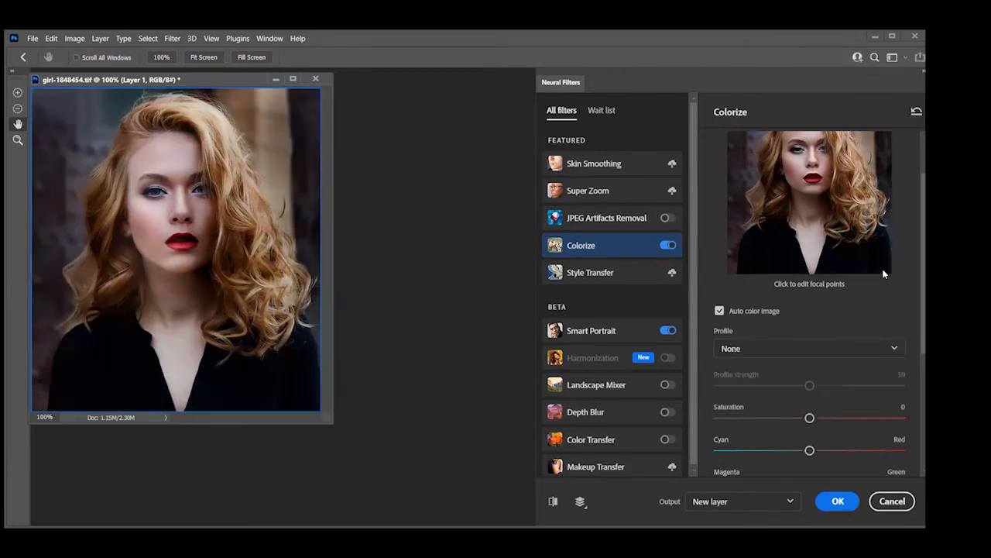
Try the Retro dark color profile on the portrait and cancel the neural filters
{"action": "left_click", "coordinate": [879, 356]}
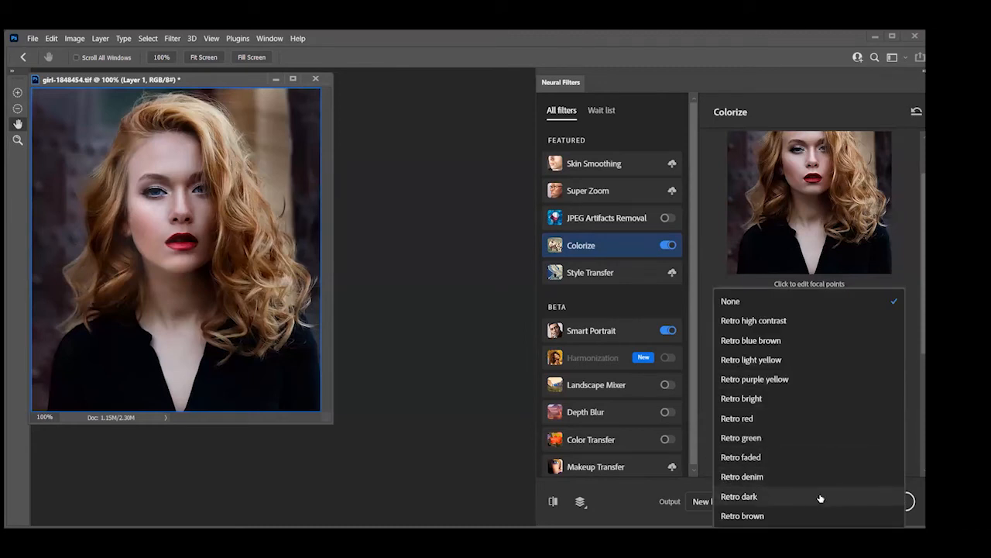
{"action": "left_click", "coordinate": [745, 497]}
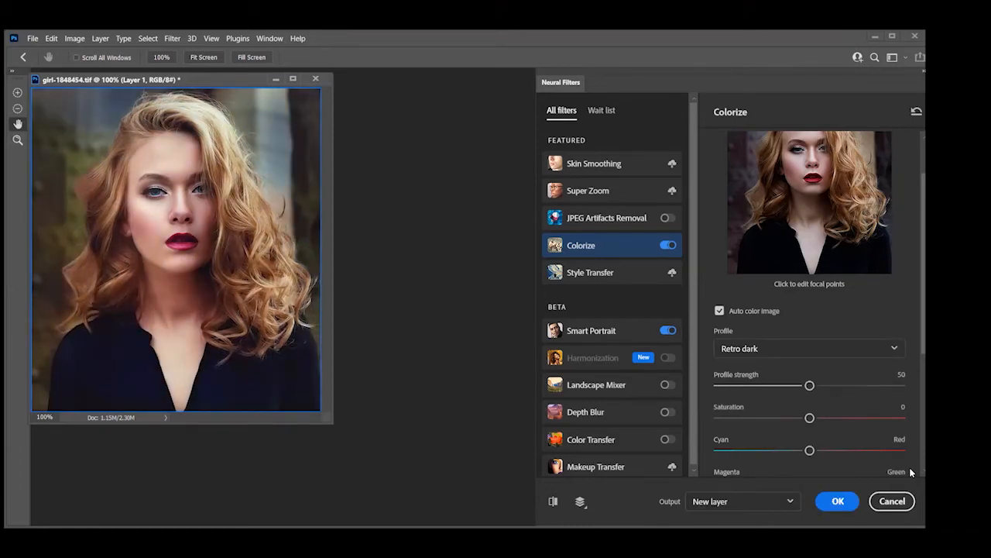
{"action": "left_click", "coordinate": [891, 501]}
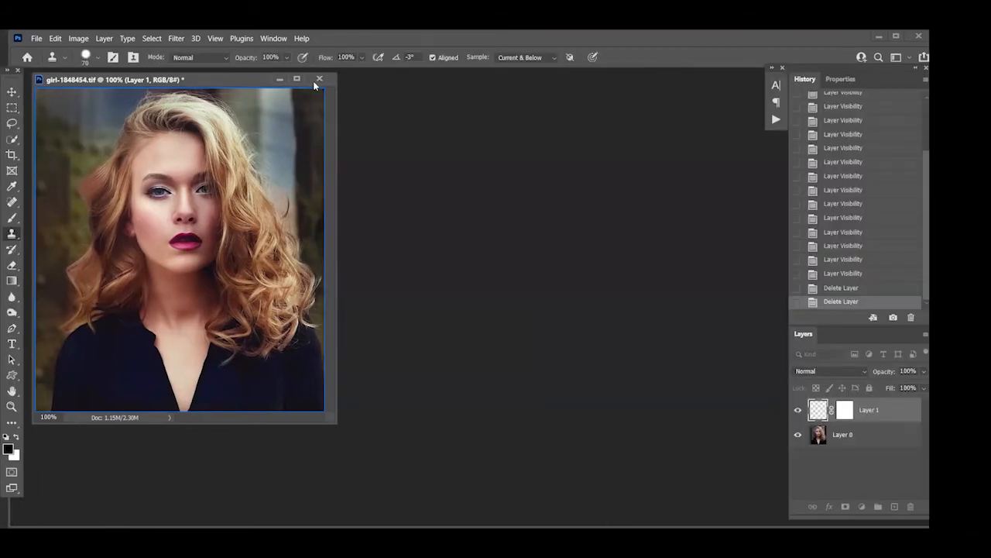
Close girl-1848454.tif without saving its changes
{"action": "left_click", "coordinate": [314, 80]}
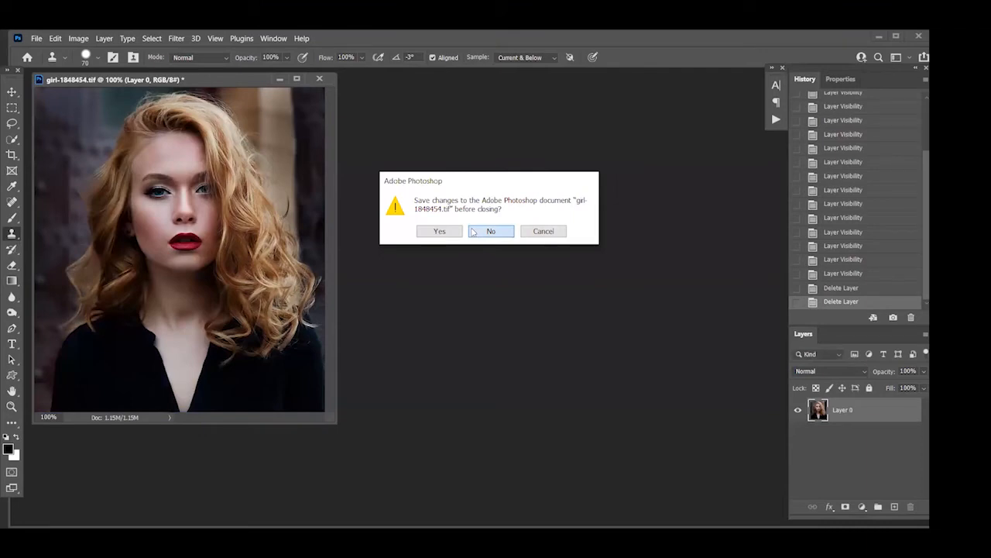
{"action": "left_click", "coordinate": [473, 231]}
Open the girl-919048 image from the Class 53 Images folder
{"action": "left_click", "coordinate": [37, 38]}
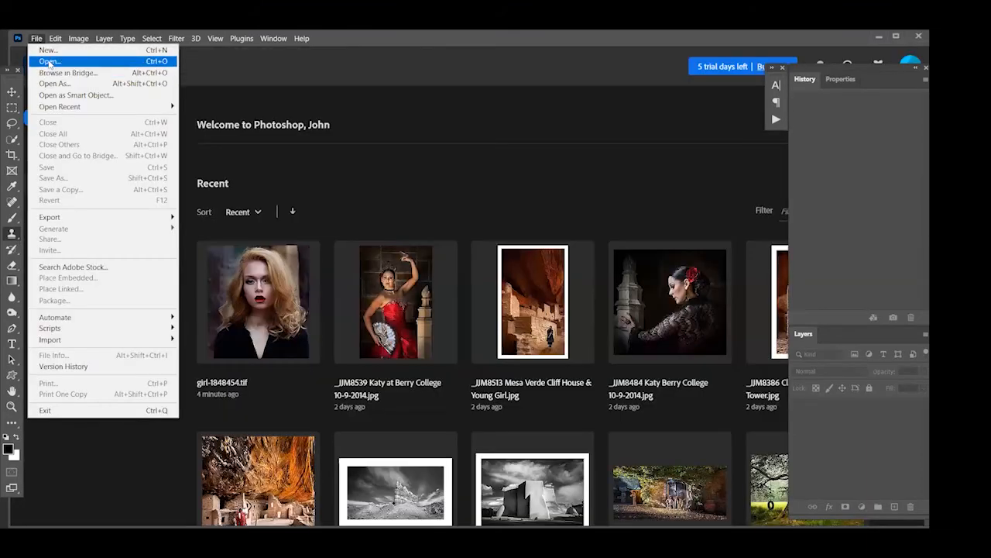
{"action": "left_click", "coordinate": [49, 62]}
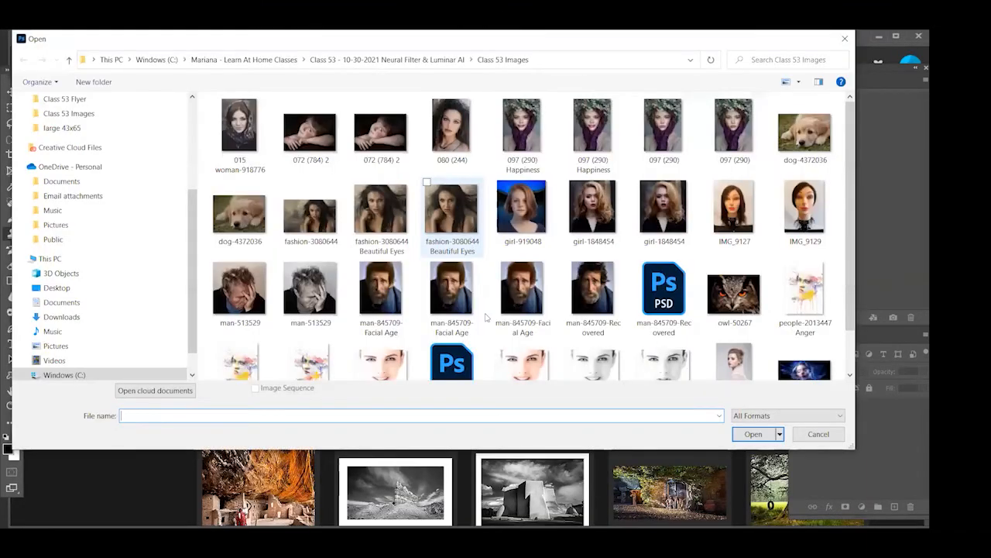
{"action": "scroll", "coordinate": [486, 317], "scroll_direction": "down", "scroll_amount": 1}
{"action": "scroll", "coordinate": [449, 341], "scroll_direction": "up", "scroll_amount": 1}
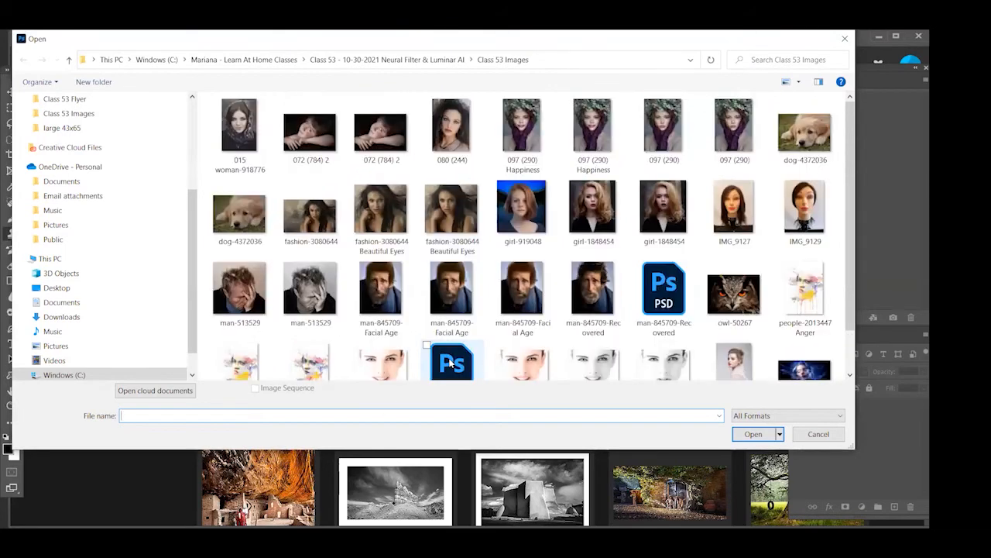
{"action": "left_click", "coordinate": [535, 215]}
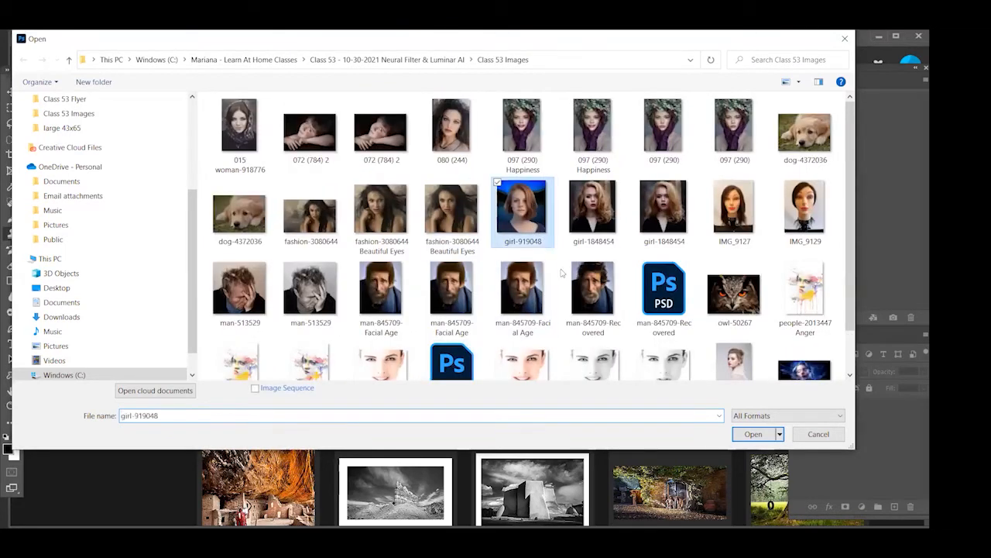
{"action": "left_click", "coordinate": [750, 439]}
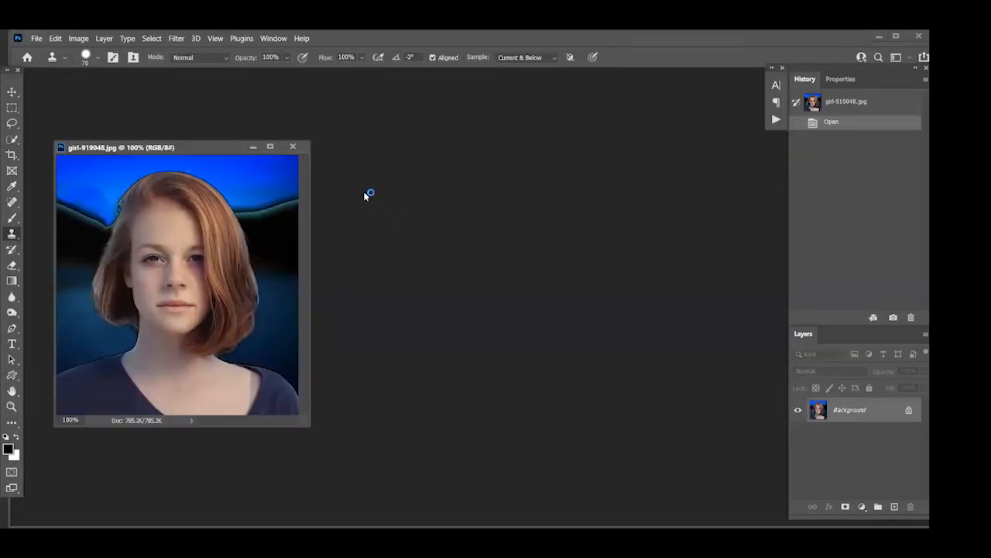
Enable the Smart Portrait neural filter on the portrait and set Happiness to +39
{"action": "left_click", "coordinate": [175, 39]}
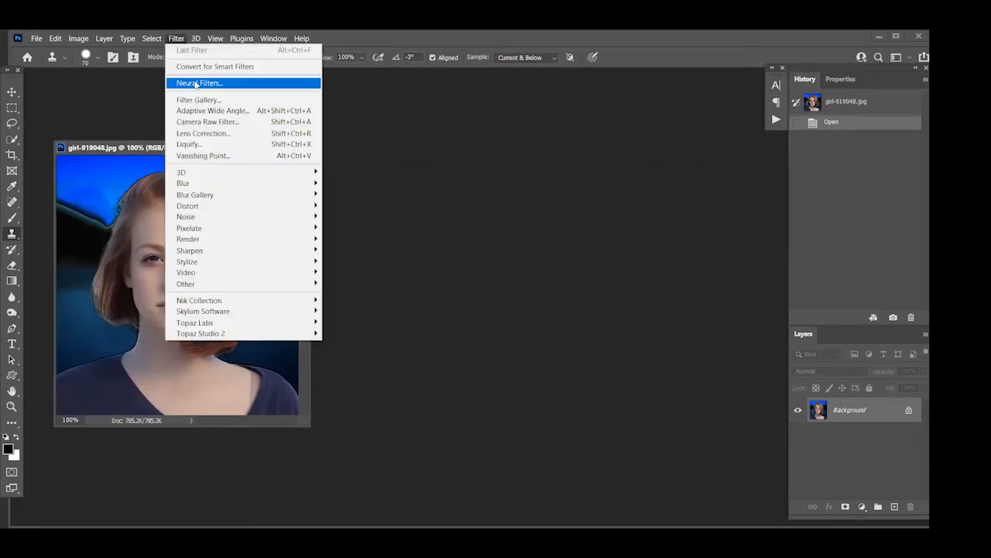
{"action": "left_click", "coordinate": [221, 82]}
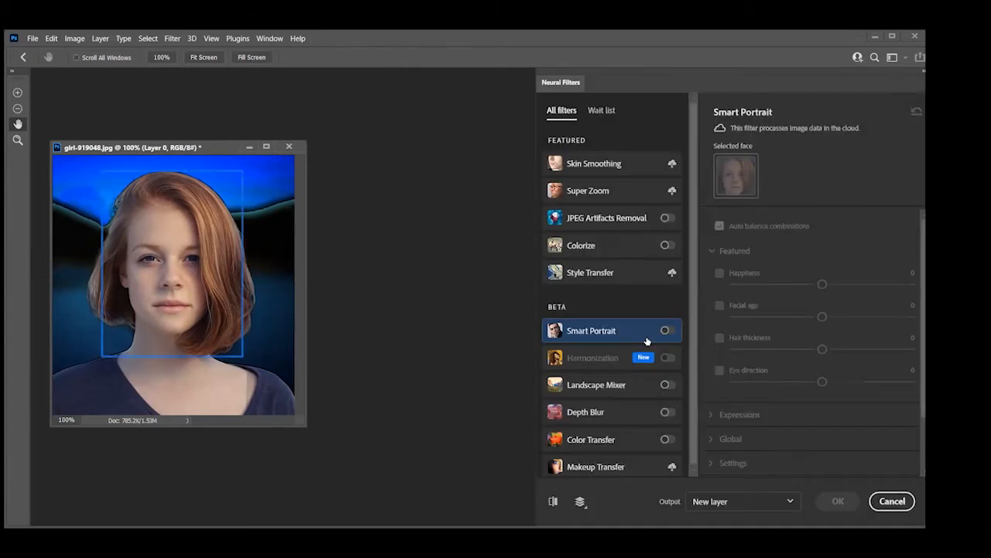
{"action": "left_click", "coordinate": [666, 331]}
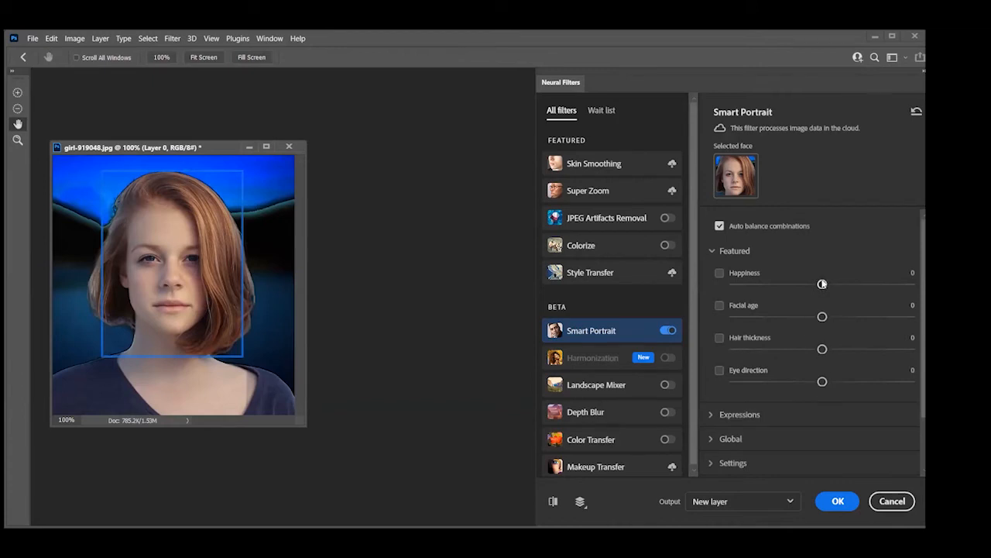
{"action": "left_click_drag", "start_coordinate": [823, 284], "coordinate": [891, 284]}
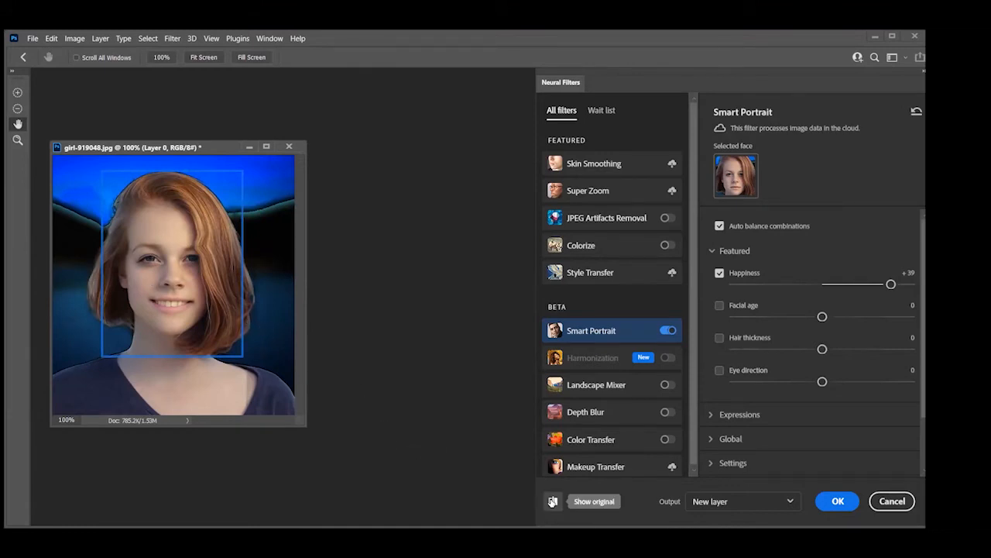
Compare the smiling portrait with the original several times, examining the mouth, eyes and face
{"action": "left_click", "coordinate": [553, 501]}
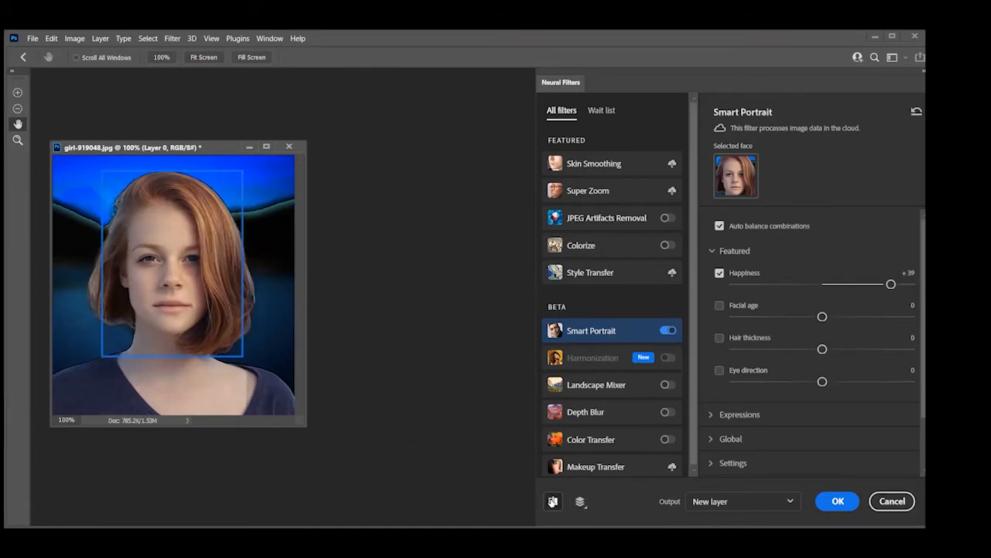
{"action": "left_click", "coordinate": [554, 501]}
{"action": "left_click", "coordinate": [553, 502]}
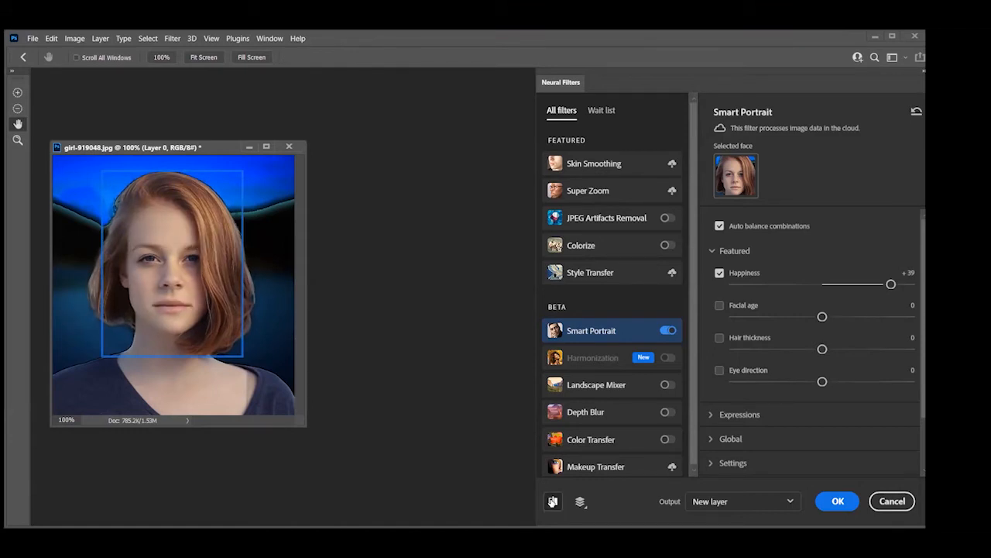
{"action": "left_click", "coordinate": [554, 501]}
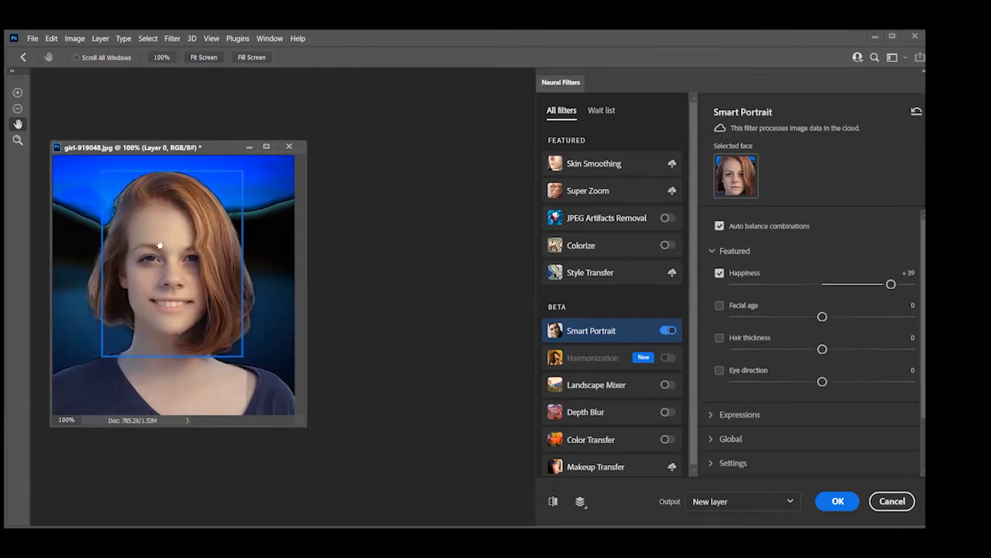
{"action": "left_click", "coordinate": [553, 502]}
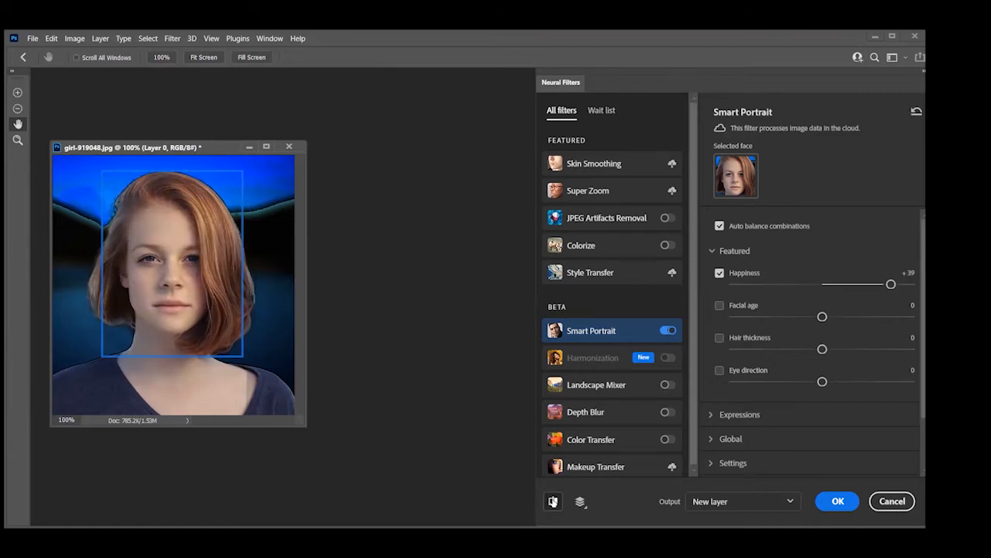
{"action": "left_click", "coordinate": [553, 501]}
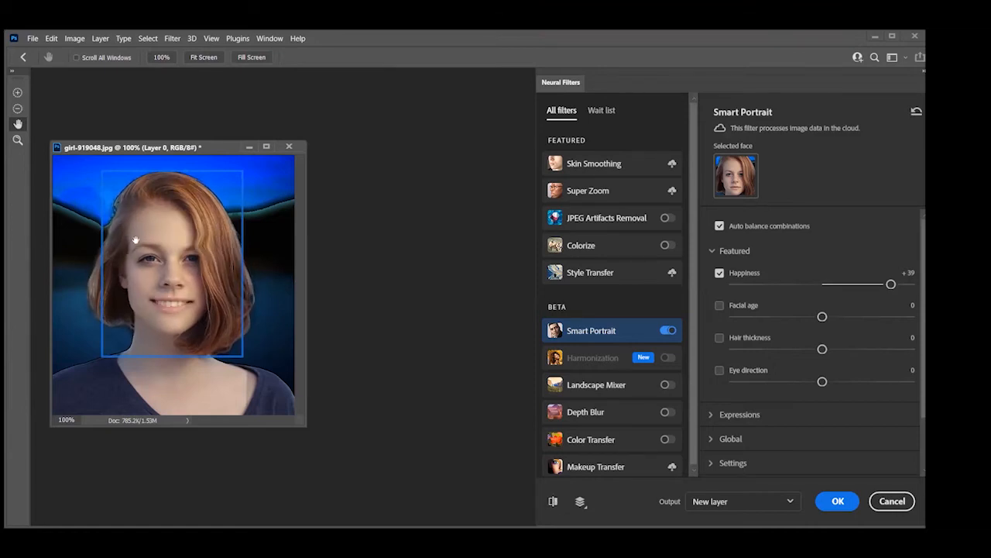
{"action": "left_click", "coordinate": [553, 502]}
{"action": "left_click", "coordinate": [553, 502]}
{"action": "left_click", "coordinate": [553, 501]}
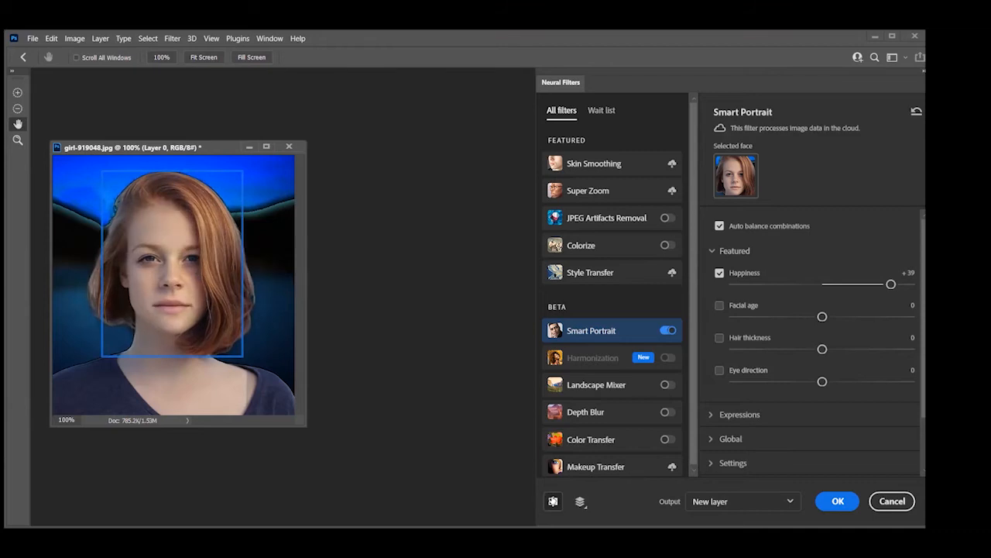
{"action": "left_click", "coordinate": [554, 501]}
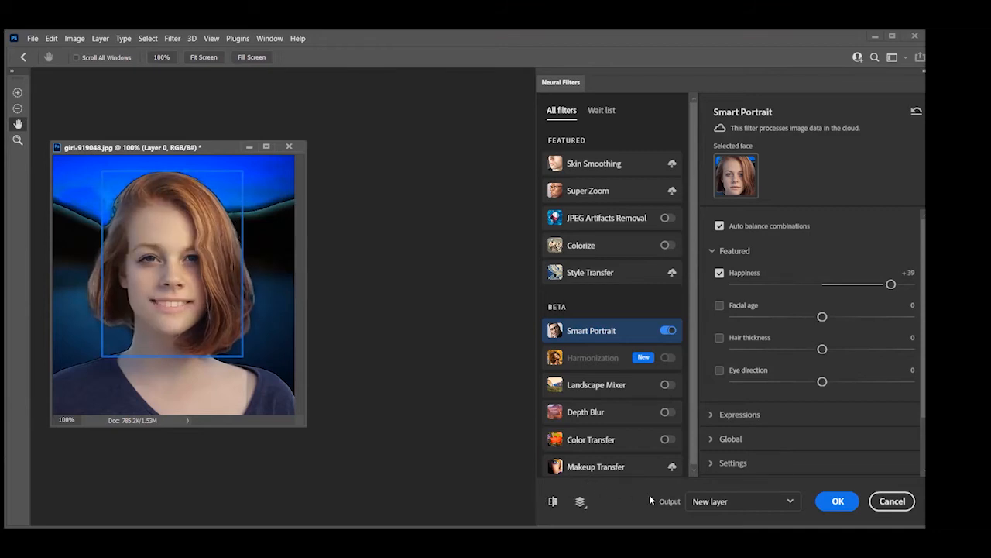
Try a Surprise expression of +32 against the original portrait and reset the Smart Portrait parameters
{"action": "left_click", "coordinate": [716, 415]}
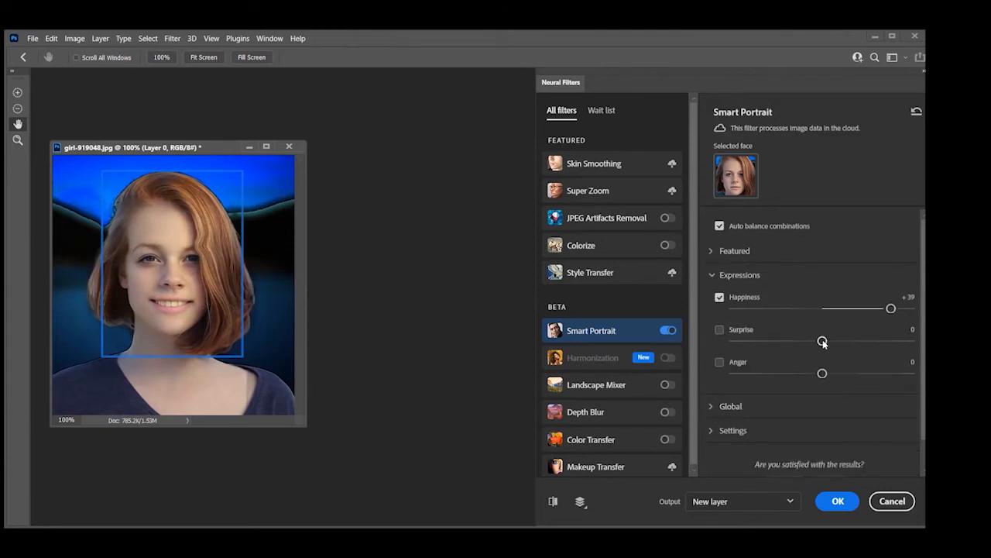
{"action": "left_click_drag", "start_coordinate": [822, 340], "coordinate": [879, 344]}
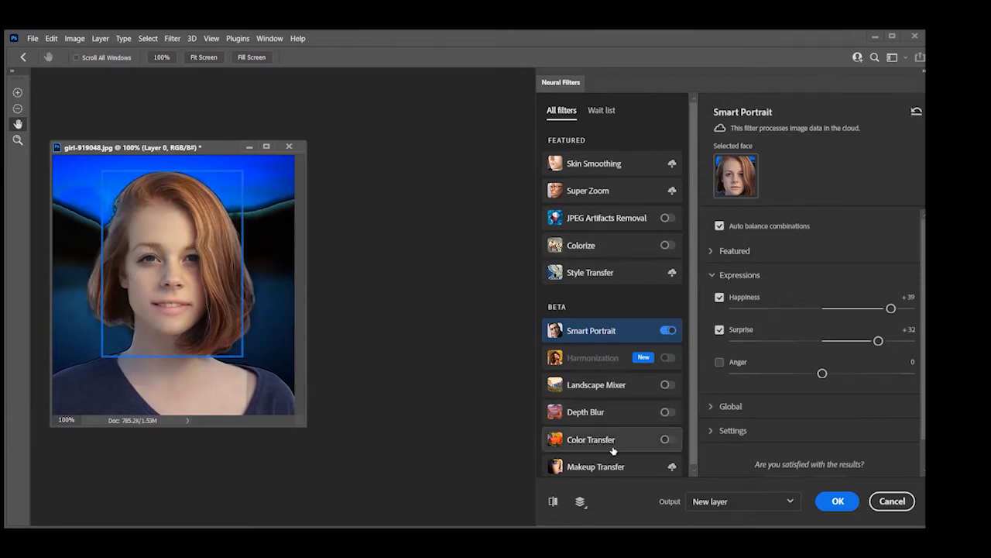
{"action": "left_click", "coordinate": [554, 502]}
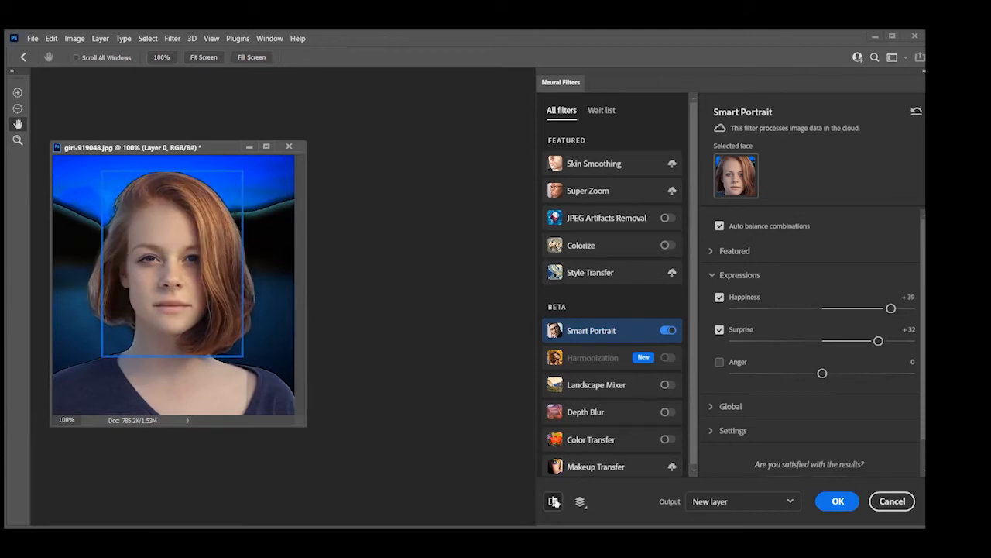
{"action": "left_click", "coordinate": [554, 501]}
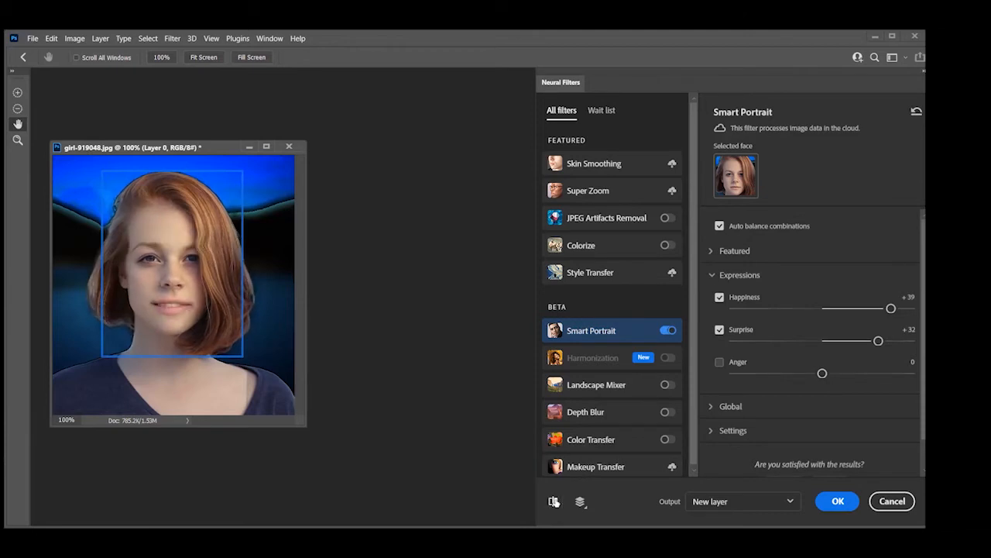
{"action": "left_click", "coordinate": [917, 111]}
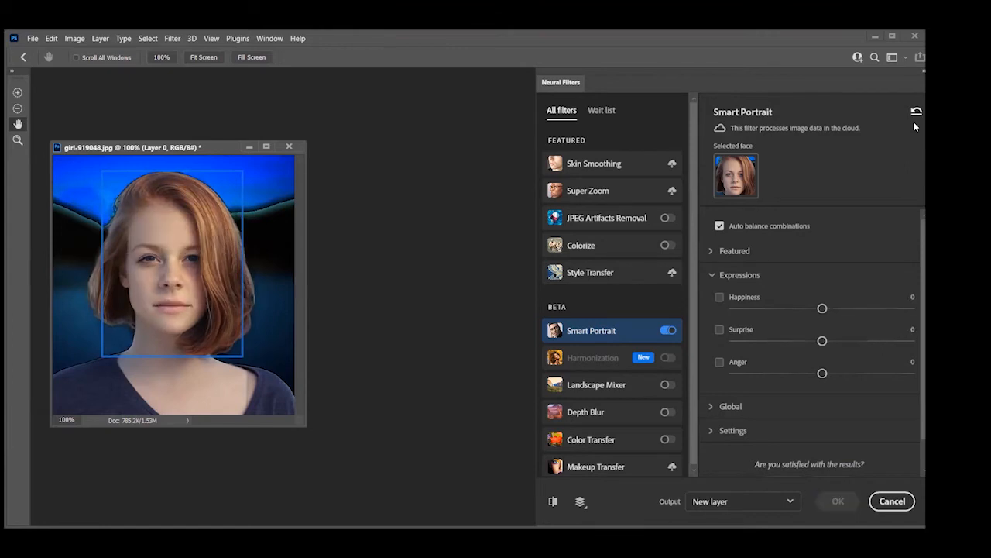
Set the global Facial age to +47 and compare the aged portrait with the original
{"action": "left_click", "coordinate": [716, 407]}
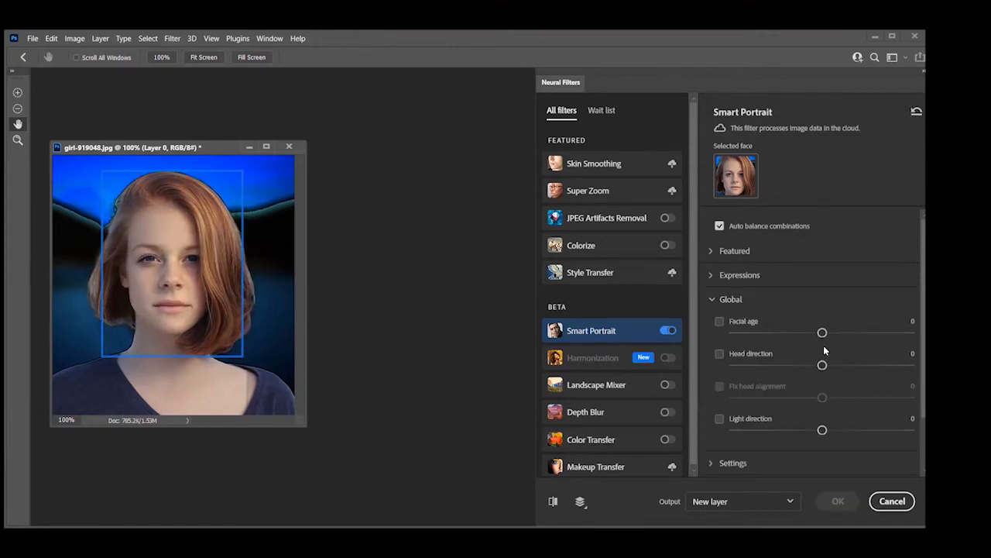
{"action": "left_click_drag", "start_coordinate": [822, 332], "coordinate": [911, 338]}
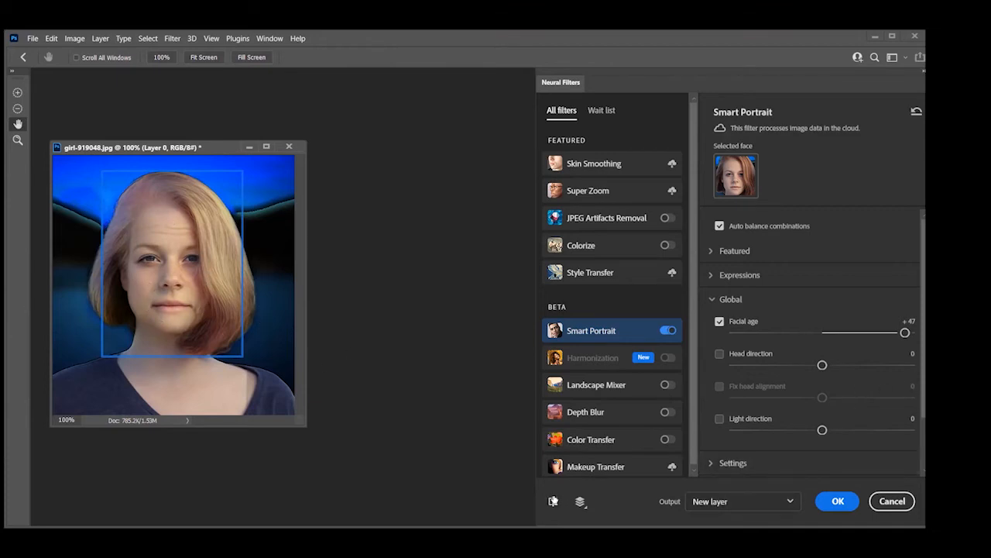
{"action": "left_click", "coordinate": [553, 501]}
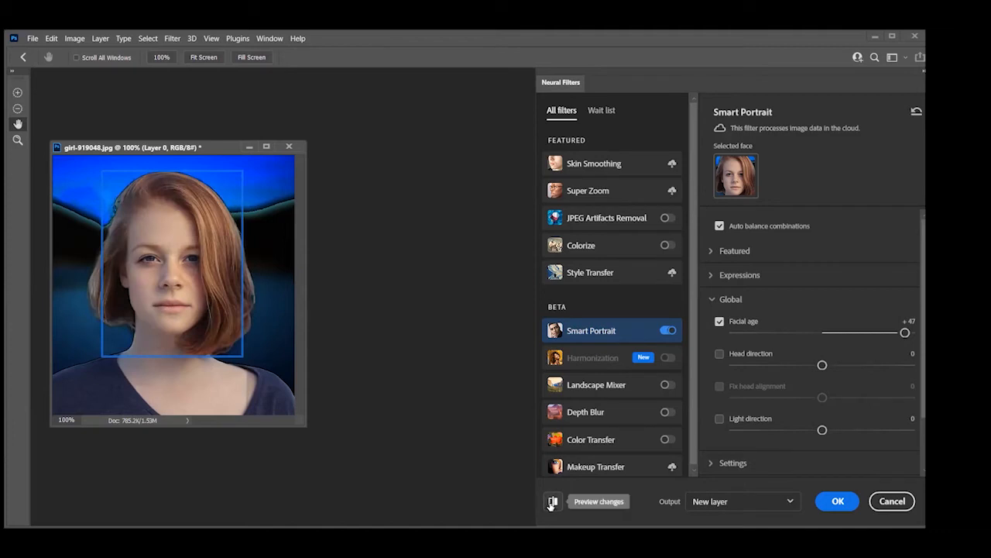
{"action": "left_click", "coordinate": [552, 501]}
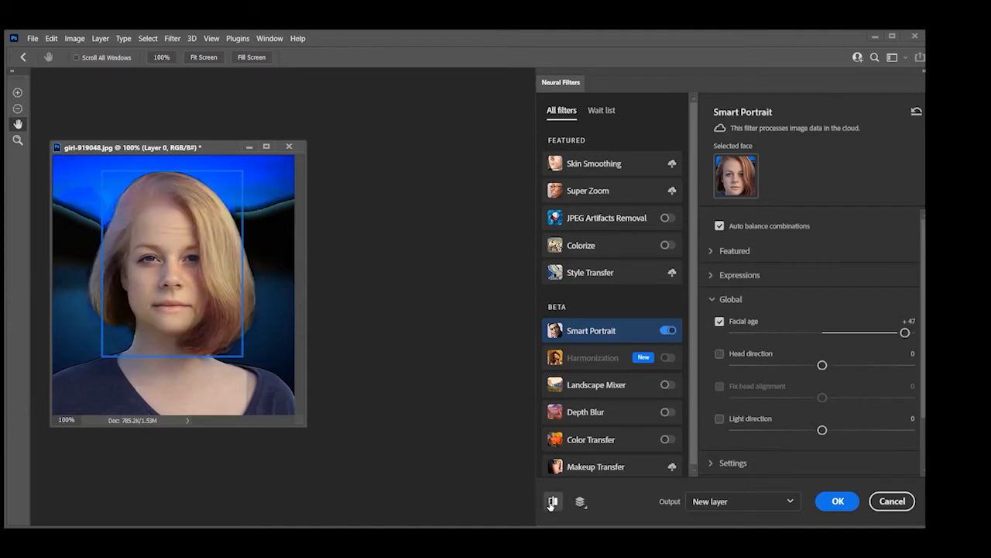
{"action": "left_click", "coordinate": [552, 501]}
{"action": "left_click", "coordinate": [552, 501]}
{"action": "left_click", "coordinate": [552, 502]}
Try a Facial age of -44 against the original portrait and cancel the neural filters
{"action": "left_click_drag", "start_coordinate": [906, 333], "coordinate": [745, 332]}
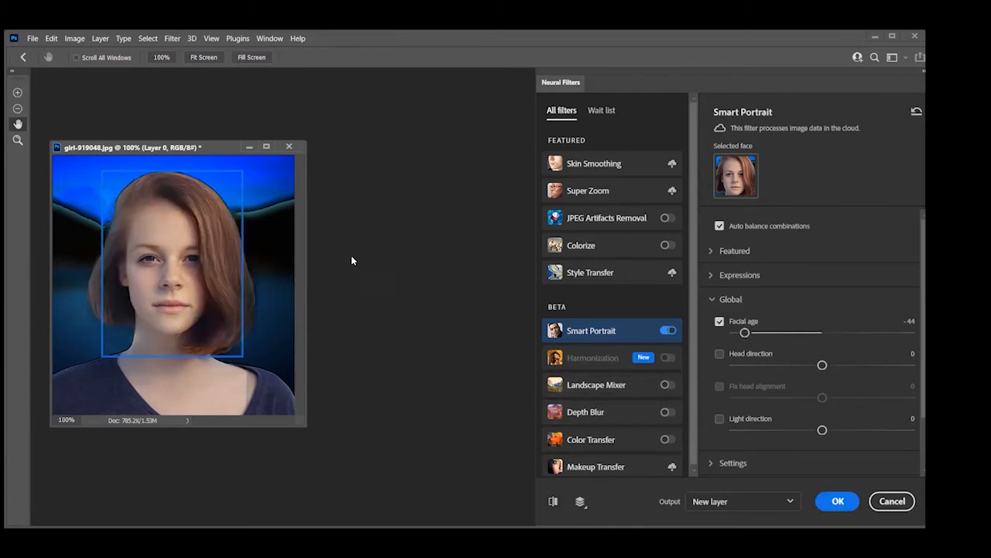
{"action": "left_click", "coordinate": [553, 501]}
{"action": "left_click", "coordinate": [553, 501]}
{"action": "left_click", "coordinate": [553, 501]}
{"action": "left_click", "coordinate": [553, 501]}
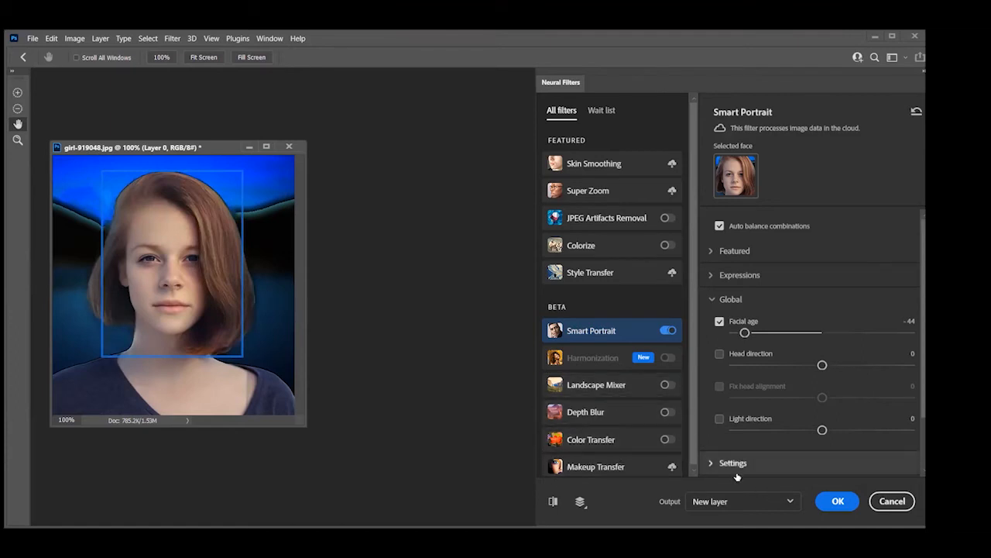
{"action": "left_click", "coordinate": [883, 502]}
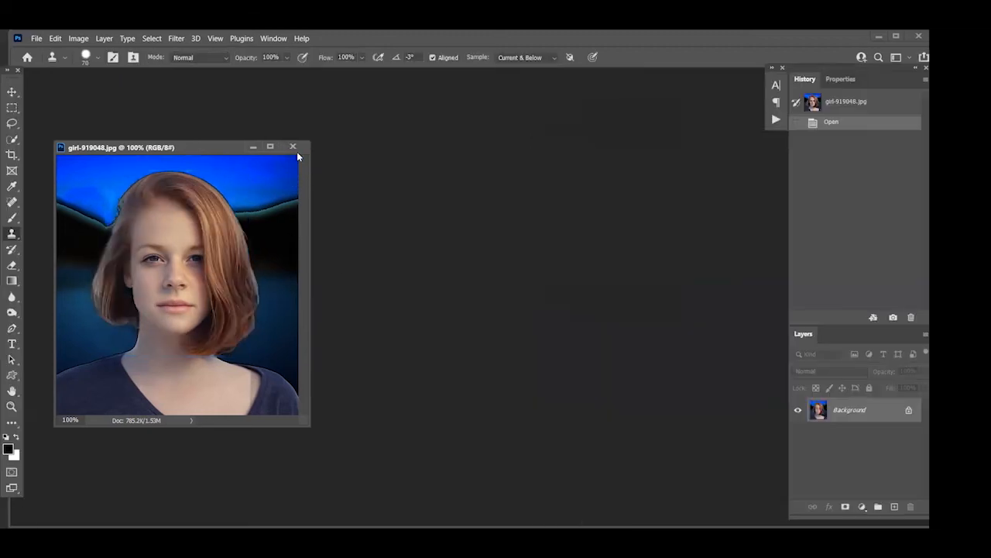
Close girl-919048.jpg and open the TIF image fashion-3080644Beautiful Eyes from the Class 53 Images folder
{"action": "left_click", "coordinate": [294, 146]}
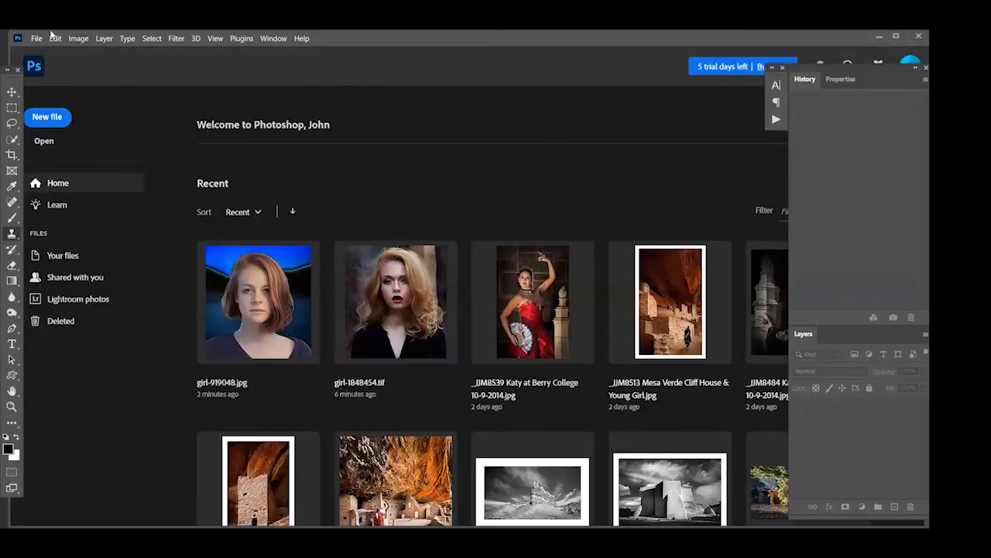
{"action": "left_click", "coordinate": [36, 38]}
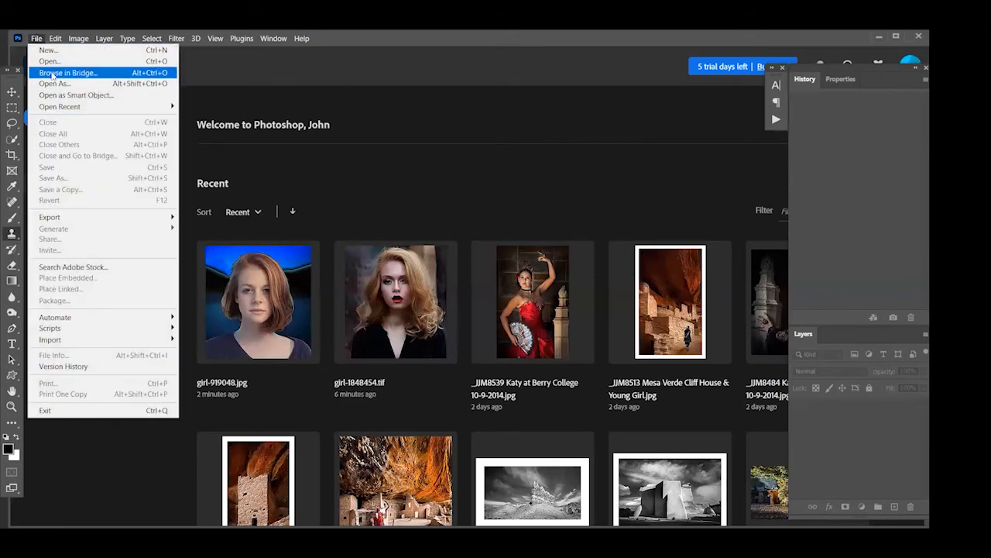
{"action": "left_click", "coordinate": [54, 62]}
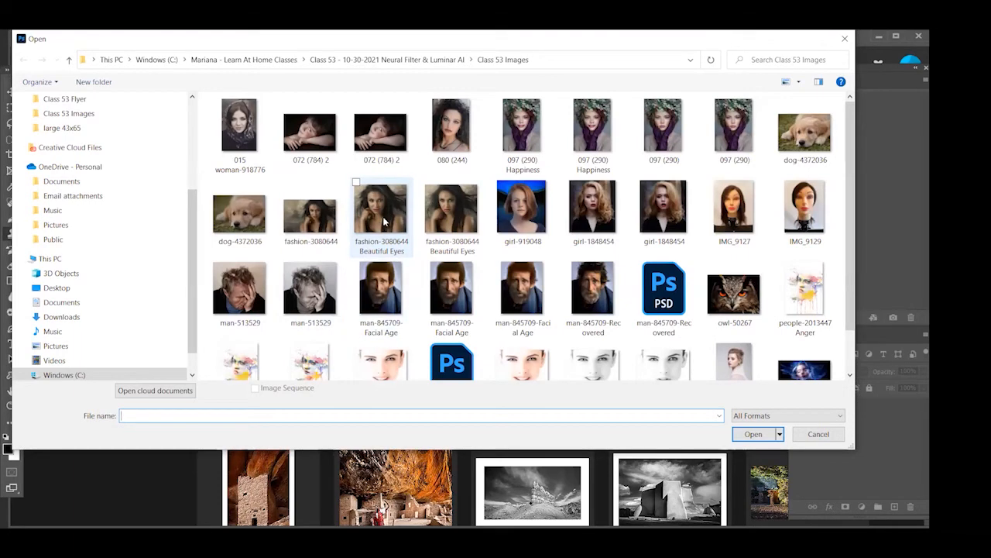
{"action": "left_click", "coordinate": [451, 219]}
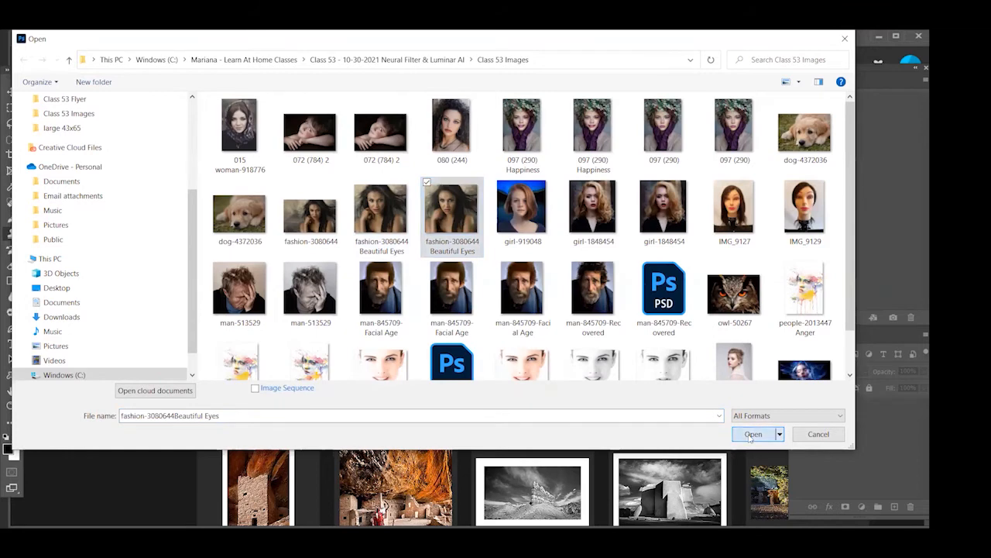
{"action": "key", "text": "Return"}
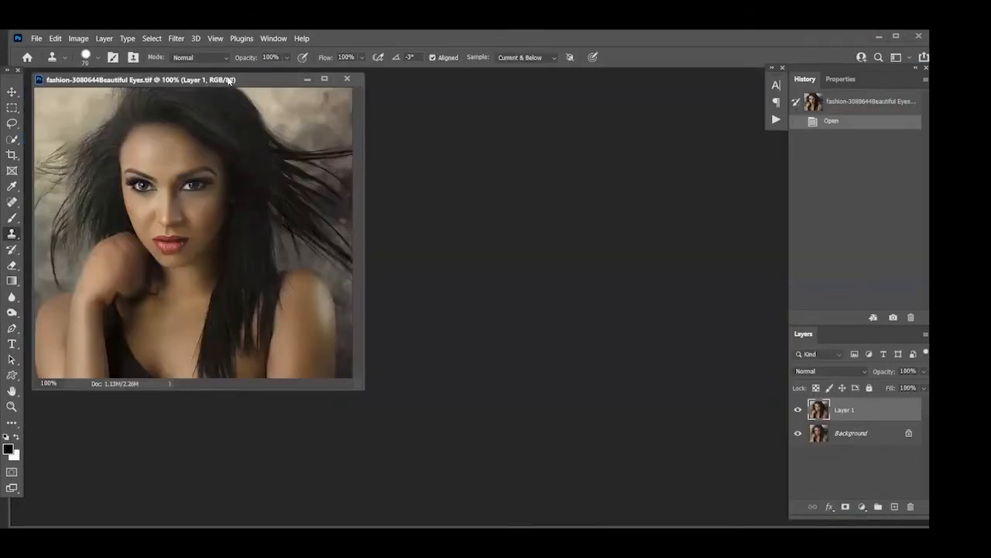
Move the image window lower and compare Layer 1 with the Background by toggling the layer's visibility
{"action": "left_click_drag", "start_coordinate": [226, 76], "coordinate": [235, 152]}
{"action": "left_click", "coordinate": [798, 410]}
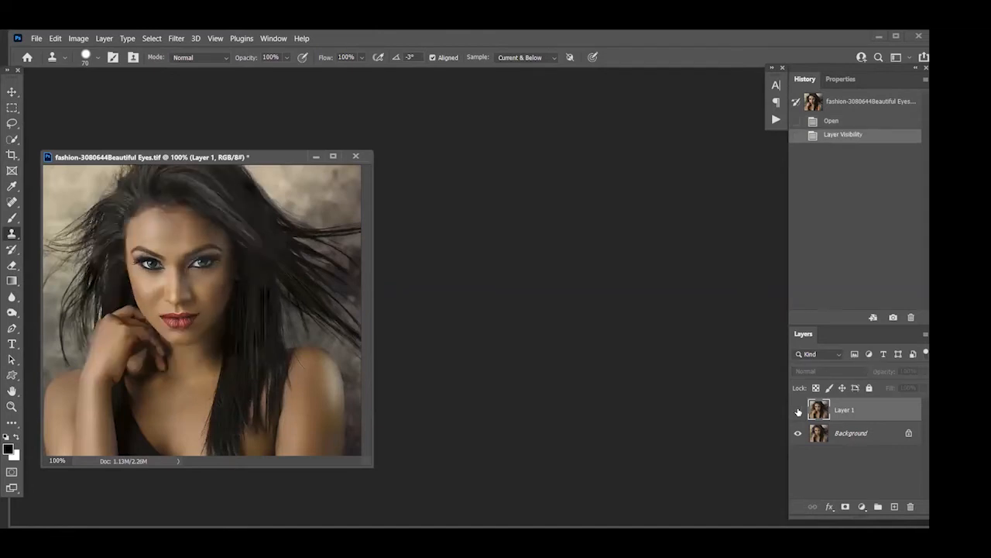
{"action": "left_click", "coordinate": [798, 410]}
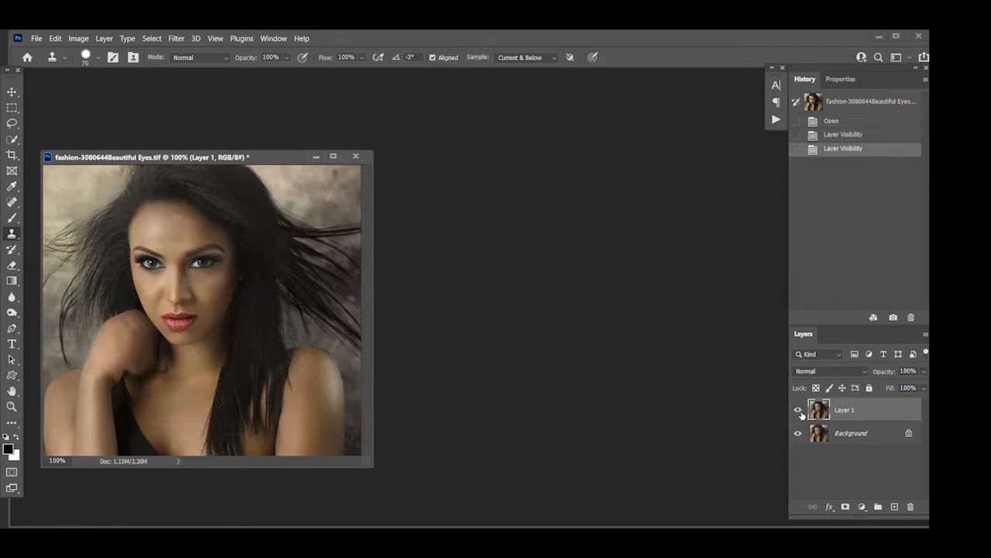
{"action": "left_click", "coordinate": [798, 411]}
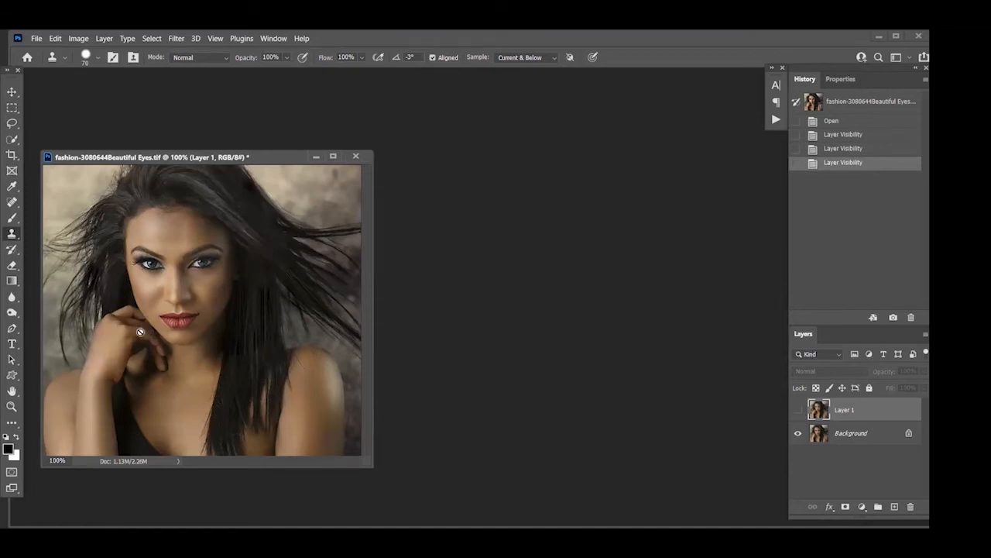
{"action": "left_click", "coordinate": [798, 409]}
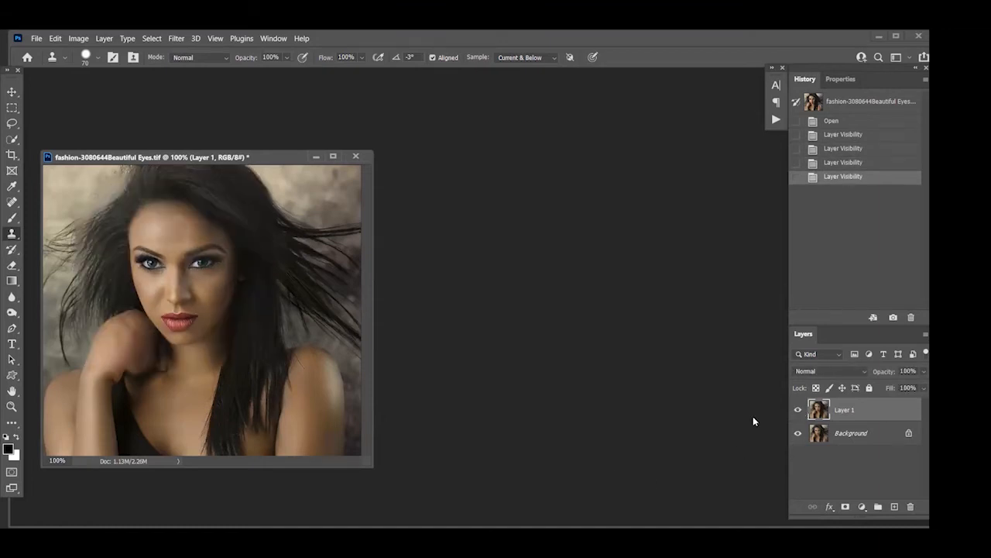
Add a layer mask to Layer 1 and paint it black with a size 70 brush over the hand and forearm
{"action": "left_click", "coordinate": [846, 507]}
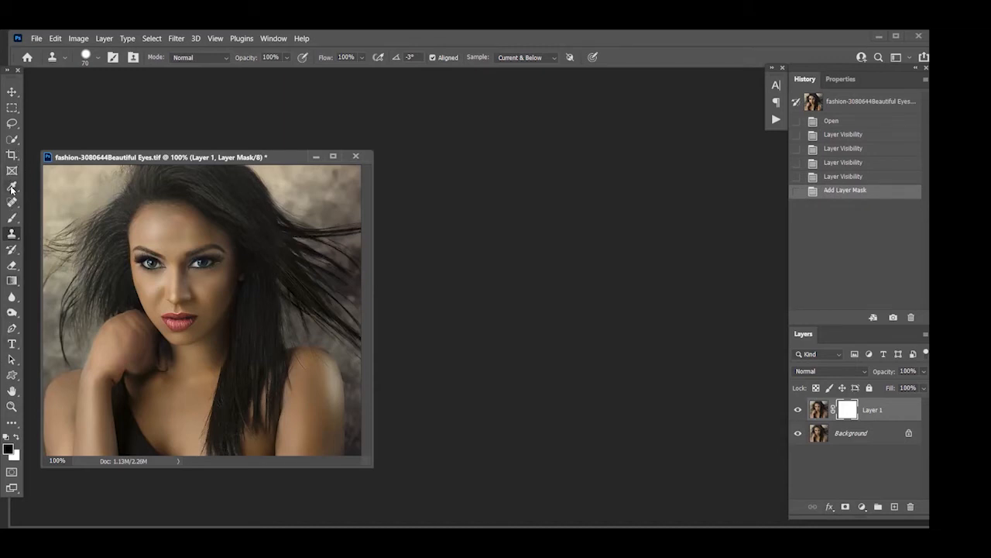
{"action": "left_click", "coordinate": [12, 218]}
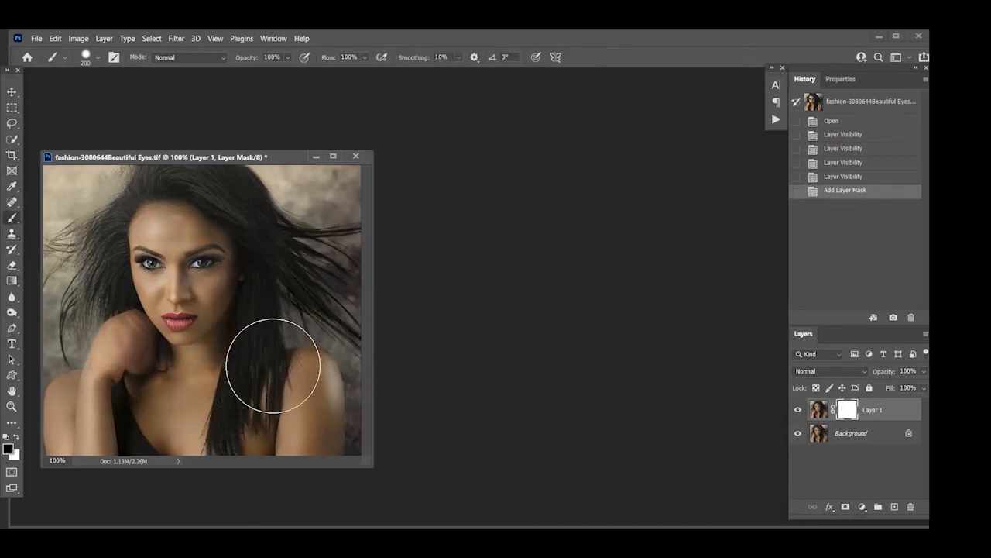
{"action": "key", "text": "bracketleft"}
{"action": "key", "text": "bracketleft"}
{"action": "key", "text": "bracketleft"}
{"action": "key", "text": "bracketleft"}
{"action": "key", "text": "bracketleft"}
{"action": "key", "text": "bracketleft"}
{"action": "key", "text": "bracketleft"}
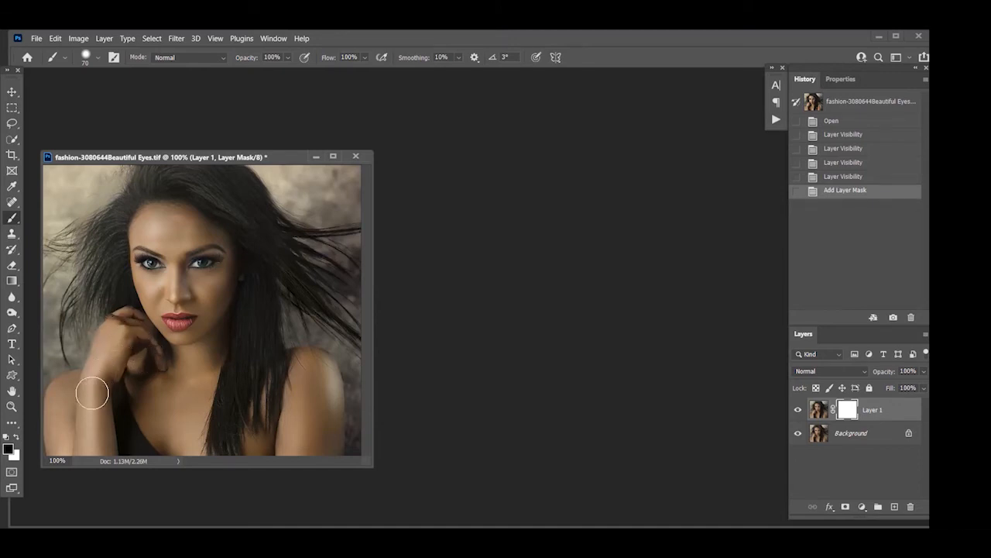
{"action": "mouse_move", "coordinate": [92, 393]}
{"action": "left_mouse_down"}
{"action": "mouse_move", "coordinate": [89, 380]}
{"action": "mouse_move", "coordinate": [68, 452]}
{"action": "left_mouse_up"}
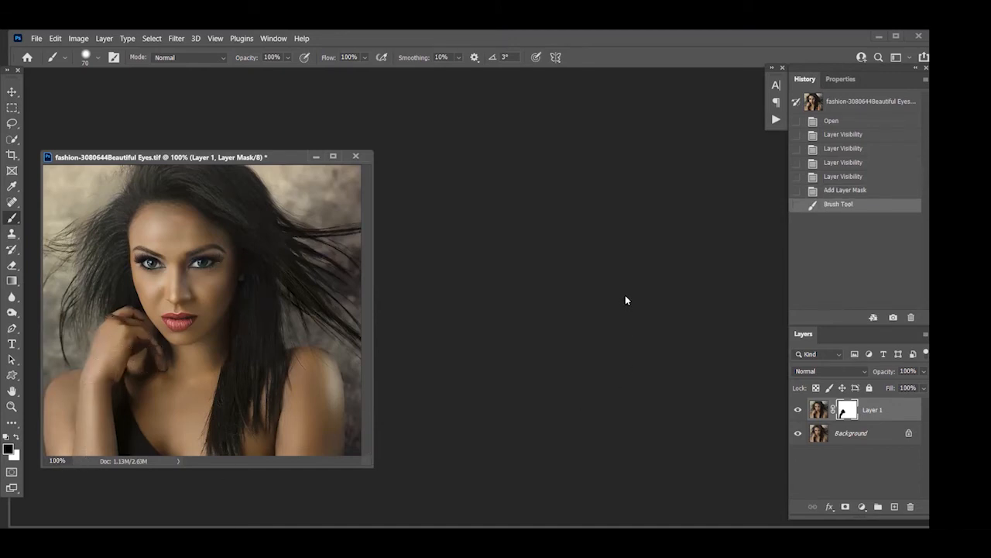
Disable Layer 1's mask, compare the layer with the Background, and delete Layer 1
{"action": "left_click", "coordinate": [849, 410], "text": "shift"}
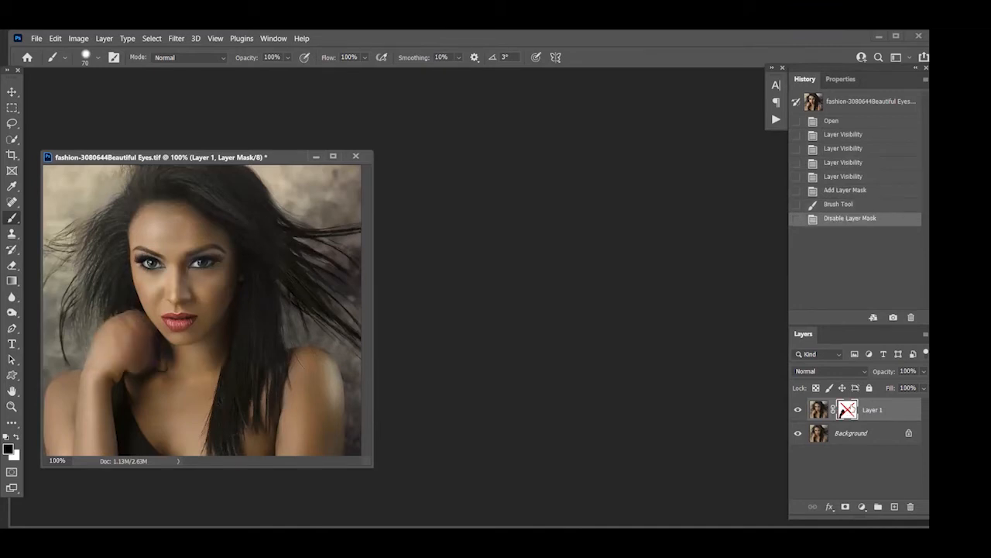
{"action": "left_click", "coordinate": [797, 410]}
{"action": "left_click", "coordinate": [797, 411]}
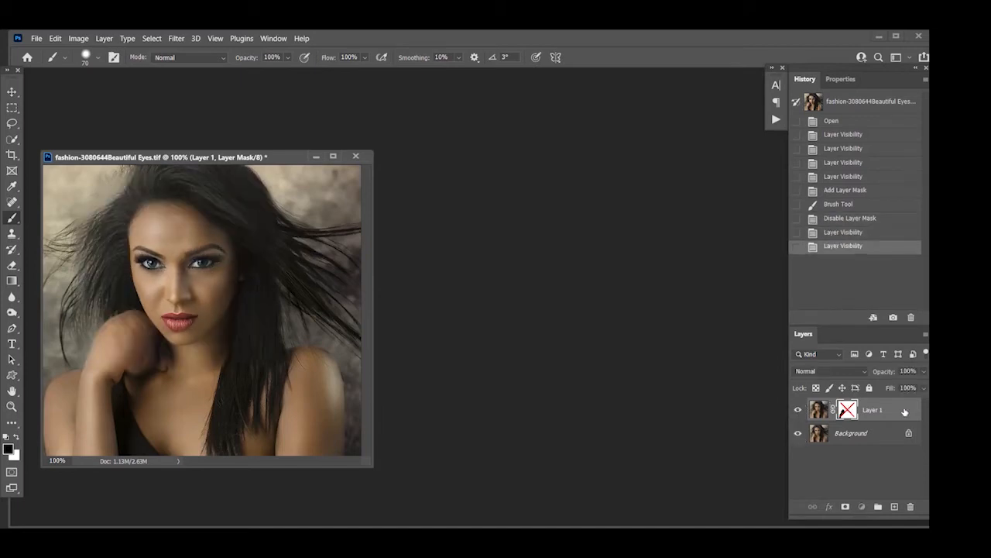
{"action": "left_click_drag", "start_coordinate": [904, 410], "coordinate": [912, 506]}
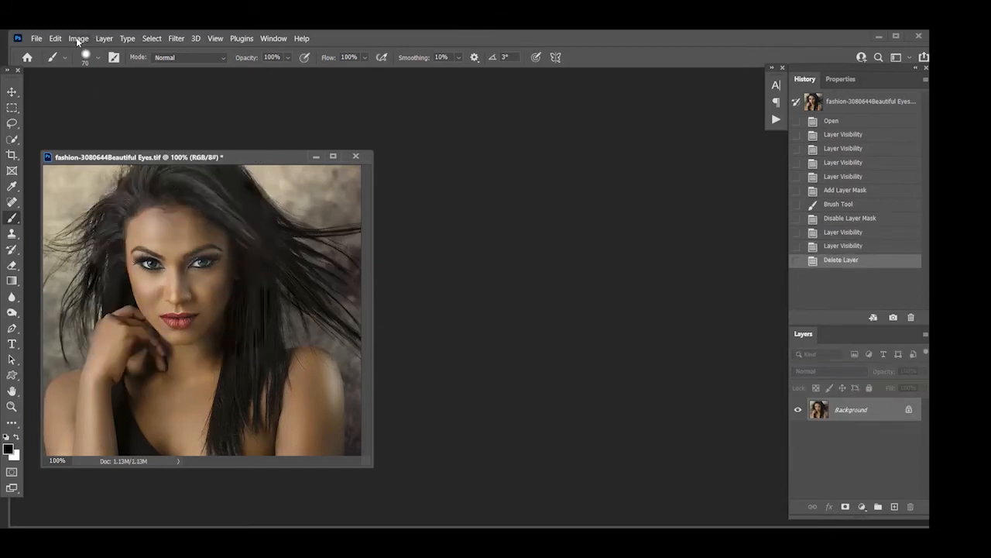
Open the Neural Filters on the Background image and enable Colorize
{"action": "left_click", "coordinate": [176, 38]}
{"action": "left_click", "coordinate": [198, 83]}
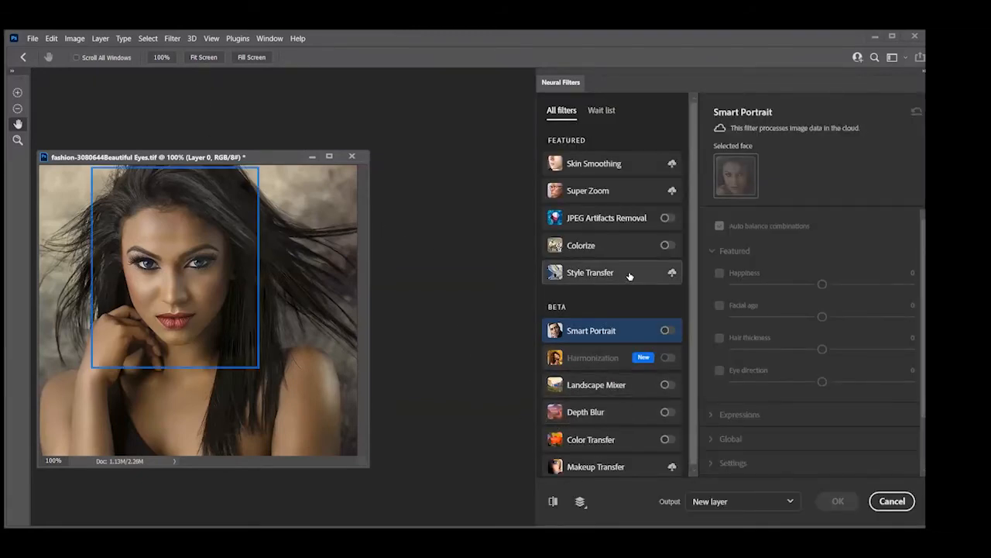
{"action": "left_click", "coordinate": [666, 246]}
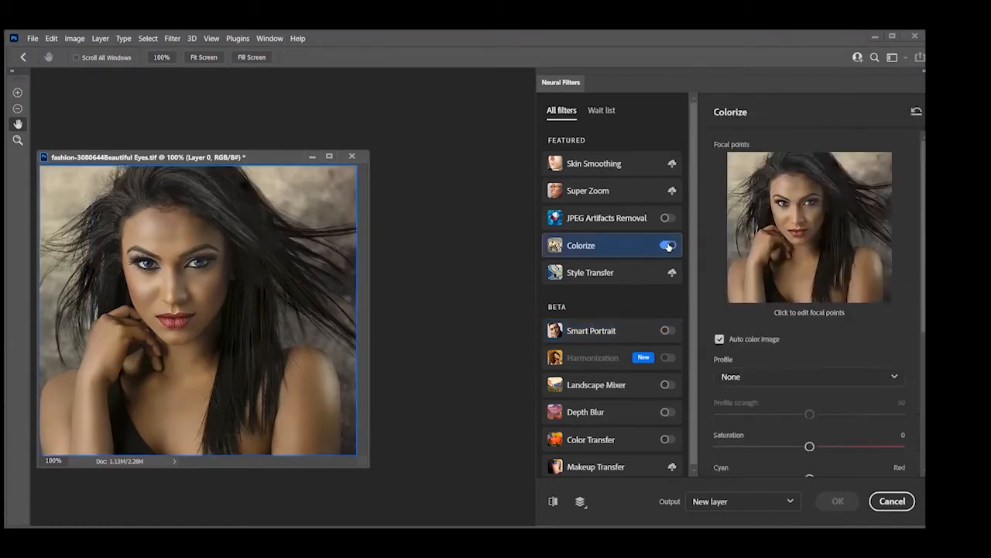
Try the Colorize profiles Retro high contrast, Retro bright and Retro faded on the portrait, and reset the filter's parameters
{"action": "left_click", "coordinate": [850, 376]}
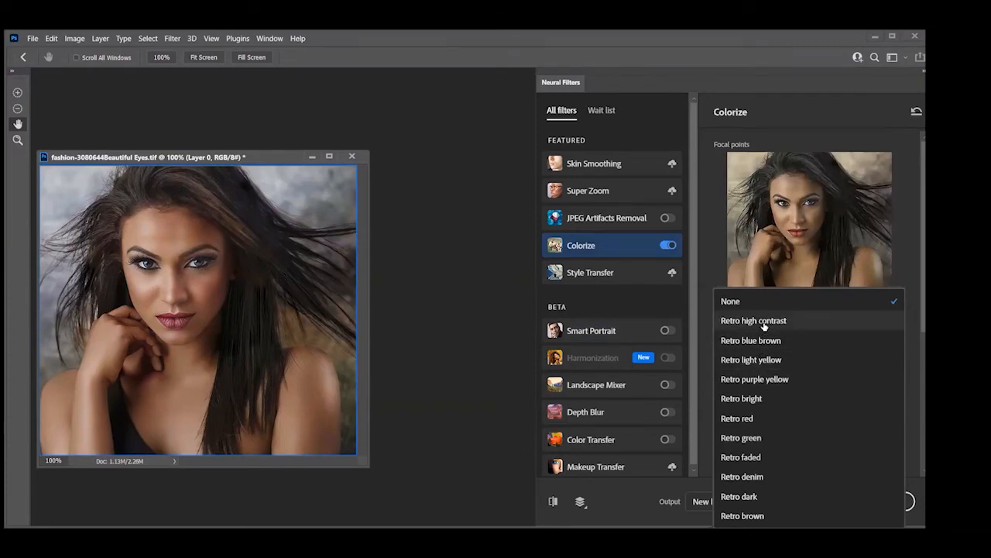
{"action": "left_click", "coordinate": [765, 326]}
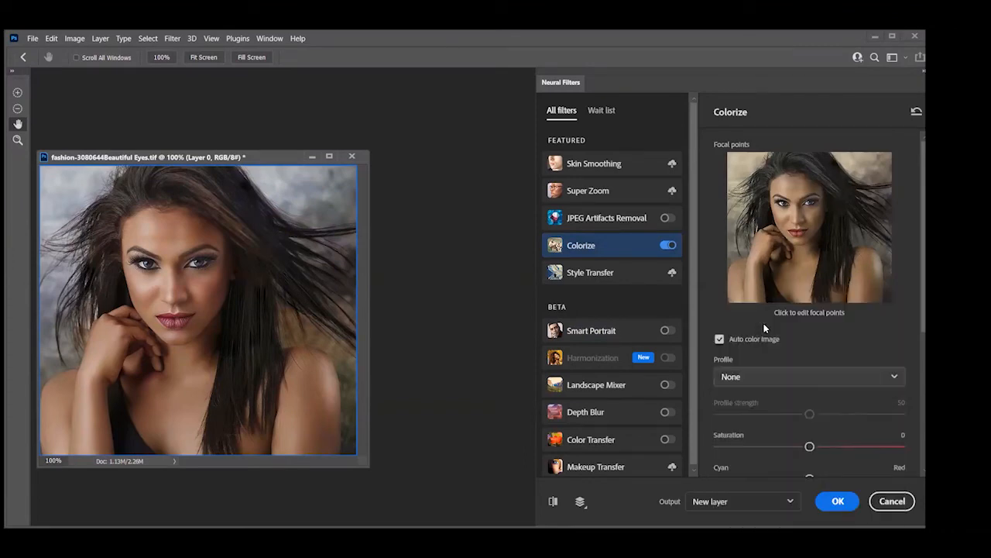
{"action": "left_click", "coordinate": [745, 381]}
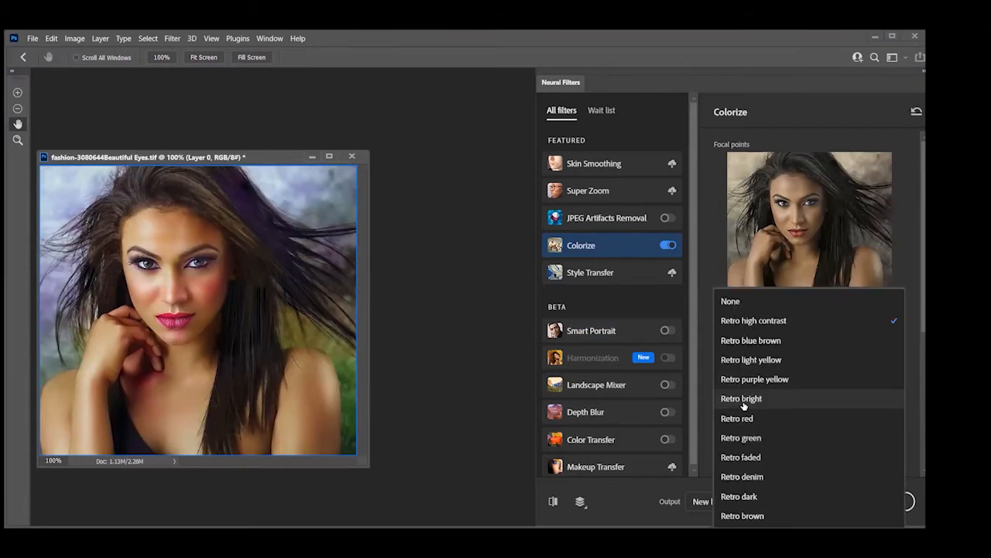
{"action": "left_click", "coordinate": [743, 400]}
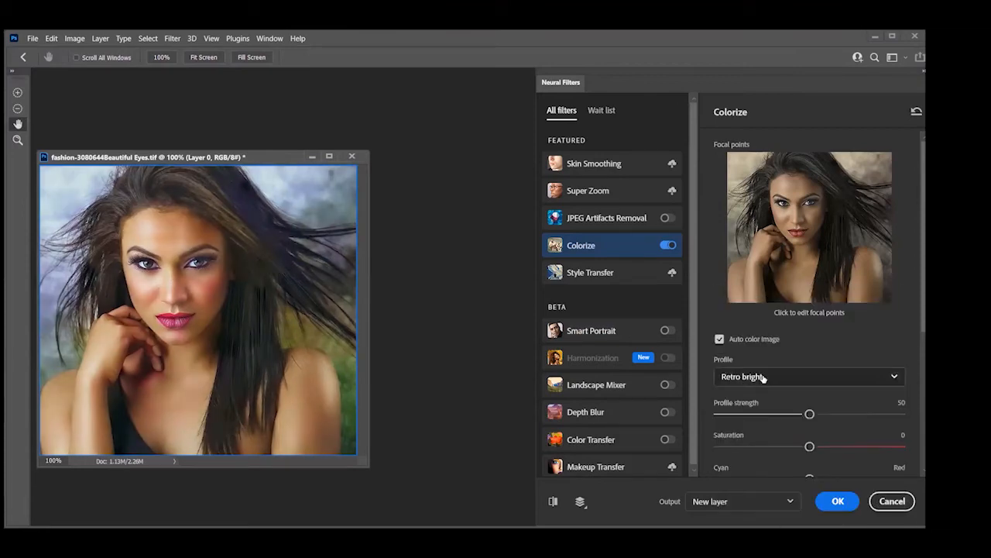
{"action": "left_click", "coordinate": [768, 378]}
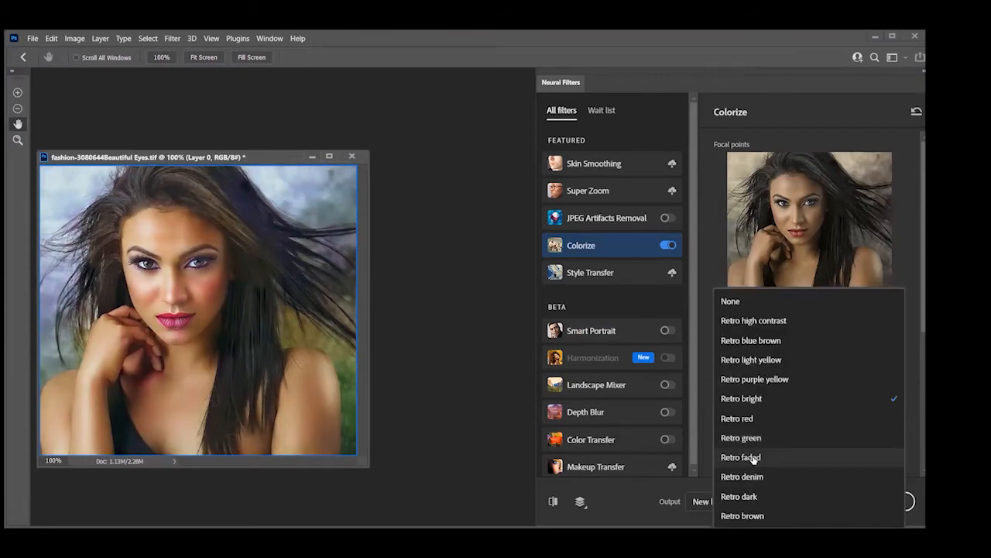
{"action": "left_click", "coordinate": [754, 459]}
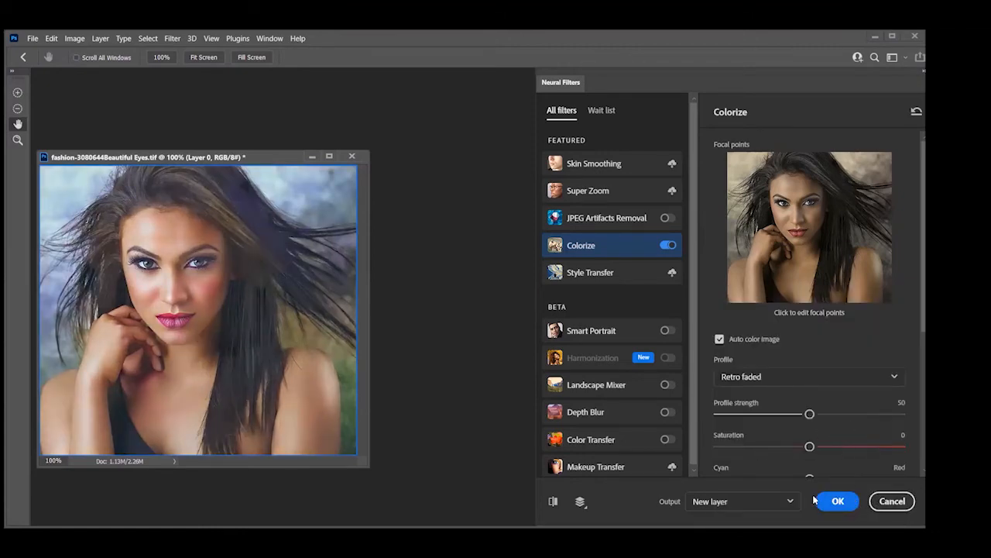
{"action": "left_click", "coordinate": [916, 111]}
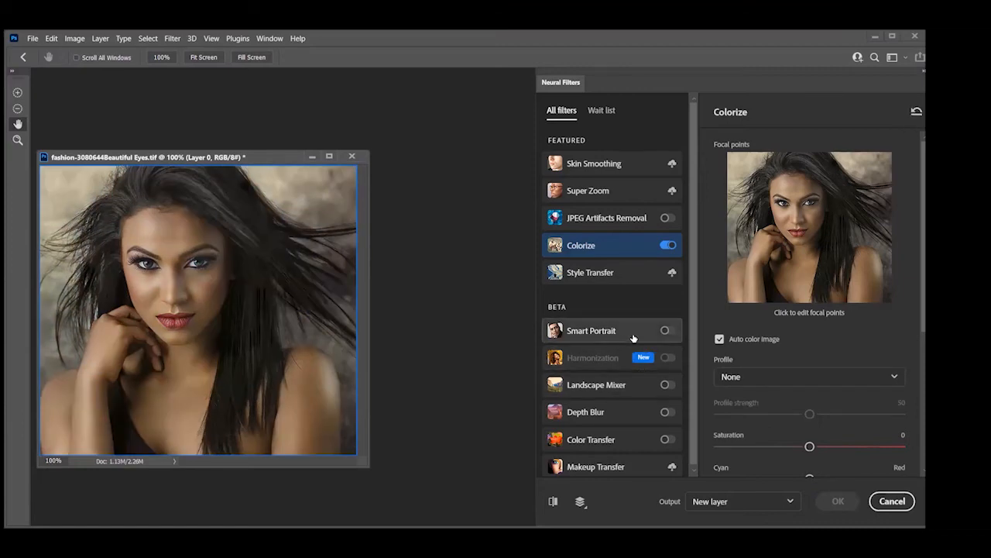
Enable Smart Portrait, set Happiness to +35, and compare the smiling portrait repeatedly with the original
{"action": "left_click", "coordinate": [667, 330]}
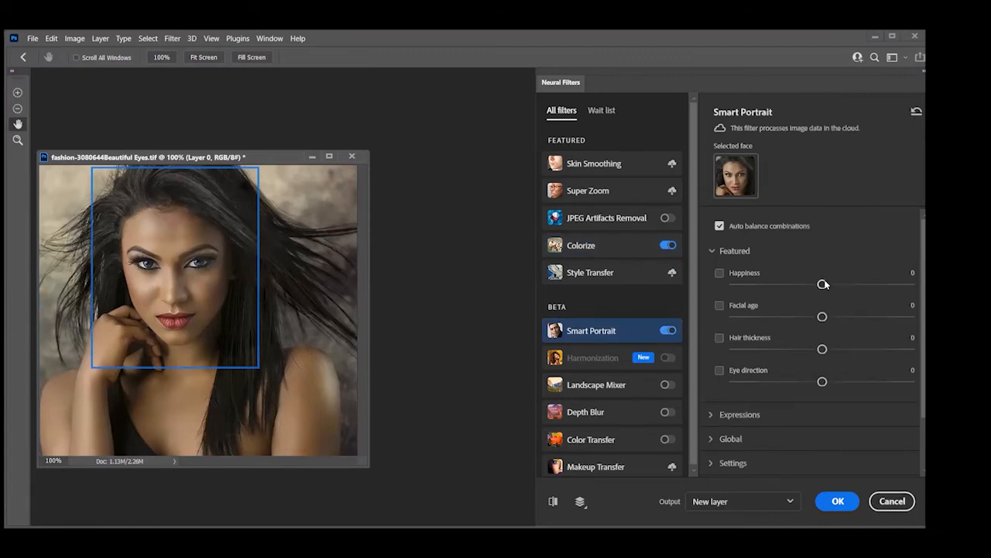
{"action": "left_click_drag", "start_coordinate": [822, 285], "coordinate": [888, 292]}
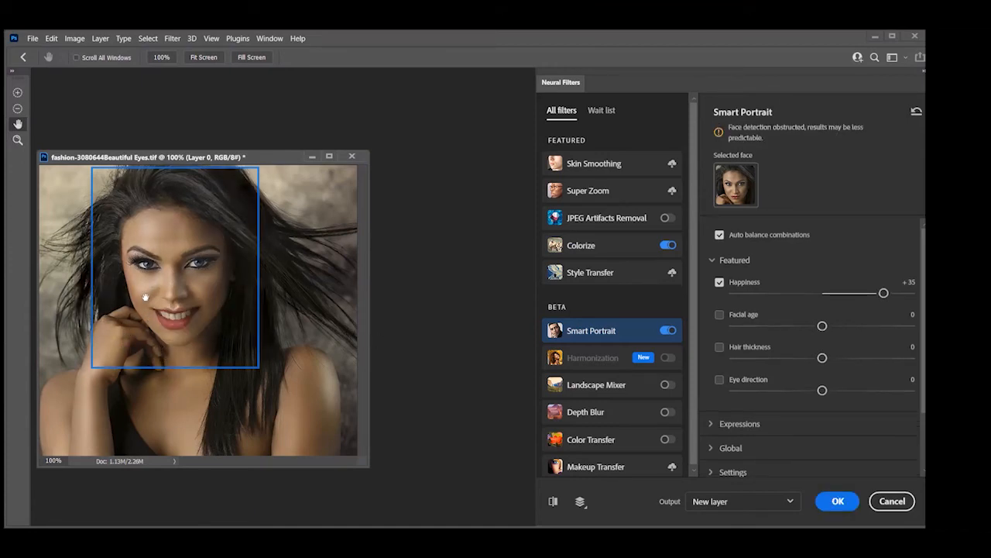
{"action": "left_click", "coordinate": [554, 501]}
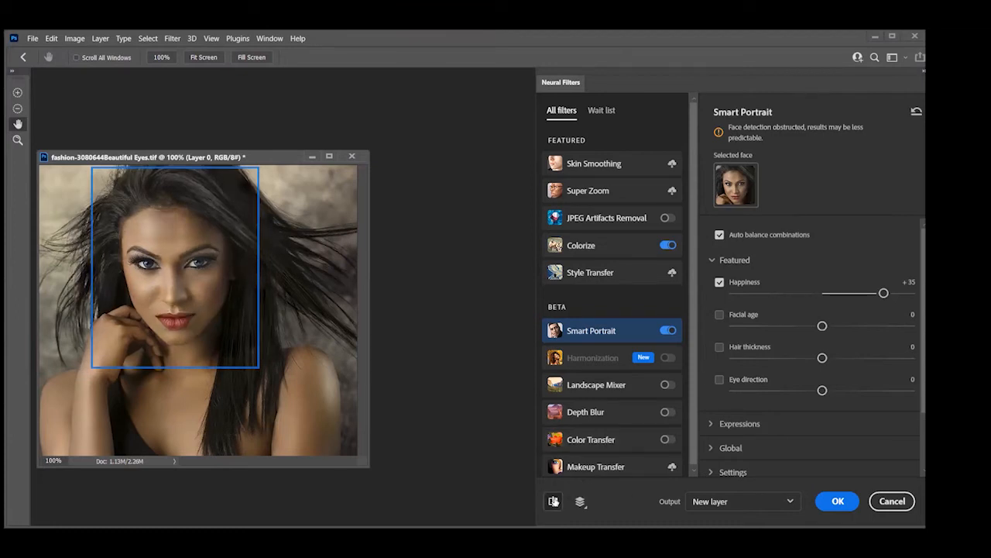
{"action": "left_click", "coordinate": [554, 501]}
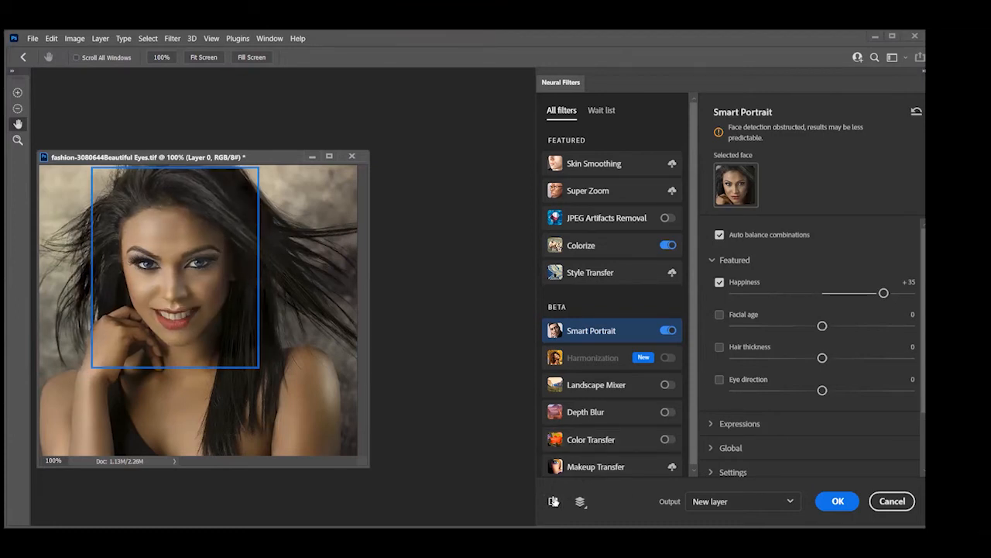
{"action": "left_click", "coordinate": [554, 501]}
{"action": "left_click", "coordinate": [554, 501]}
{"action": "left_click", "coordinate": [554, 501]}
{"action": "left_click", "coordinate": [554, 501]}
Try a Facial age of +40 on the portrait and compare it with the original
{"action": "left_click_drag", "start_coordinate": [822, 326], "coordinate": [893, 327]}
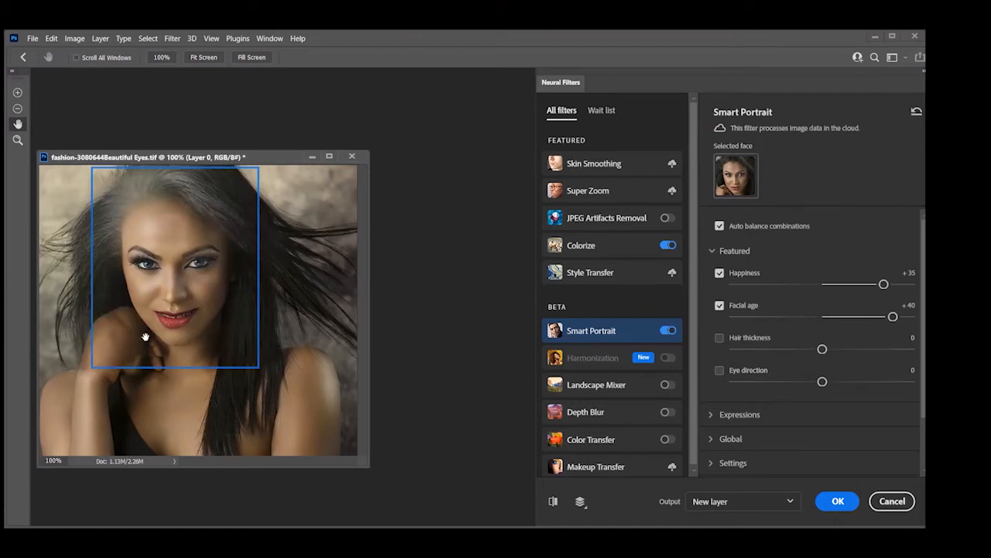
{"action": "left_click", "coordinate": [552, 502]}
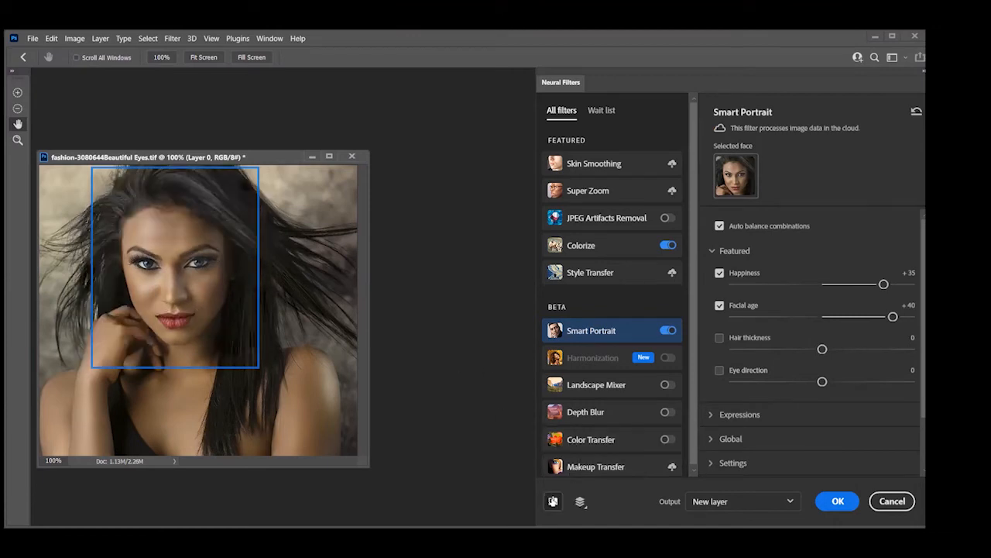
{"action": "left_click", "coordinate": [552, 502]}
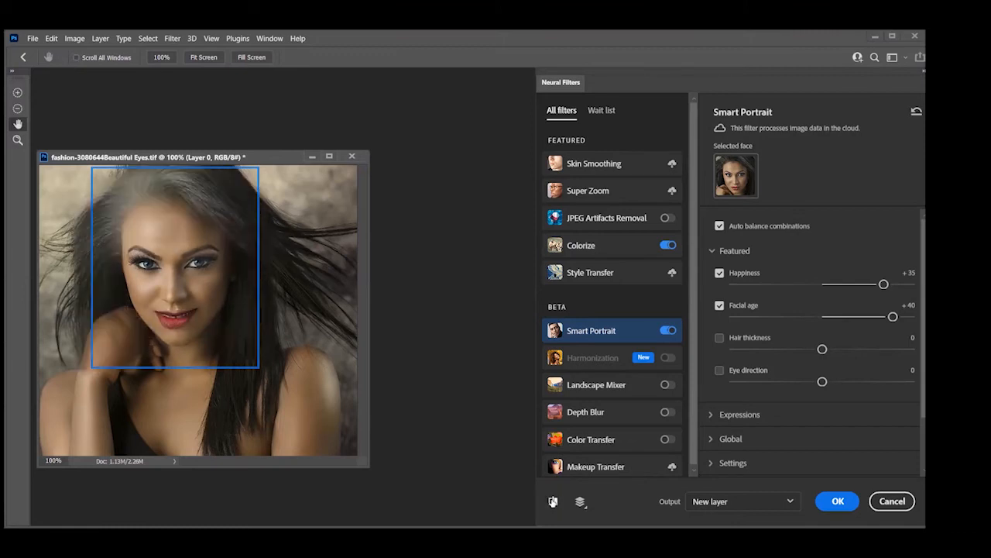
{"action": "left_click", "coordinate": [553, 502]}
{"action": "left_click", "coordinate": [553, 502]}
Set the Facial age to -44 and compare the younger-looking portrait with the original
{"action": "left_click_drag", "start_coordinate": [893, 316], "coordinate": [744, 316]}
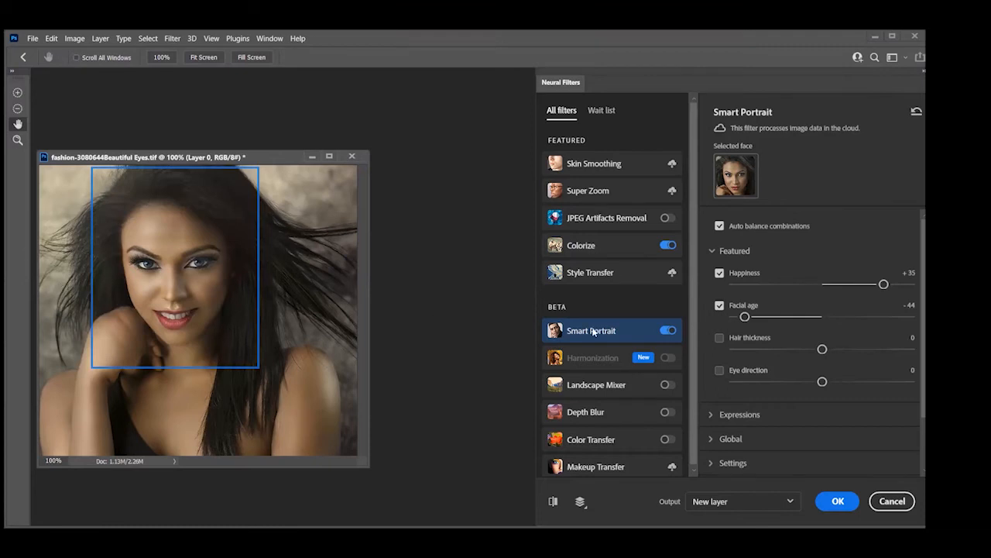
{"action": "left_click", "coordinate": [554, 504]}
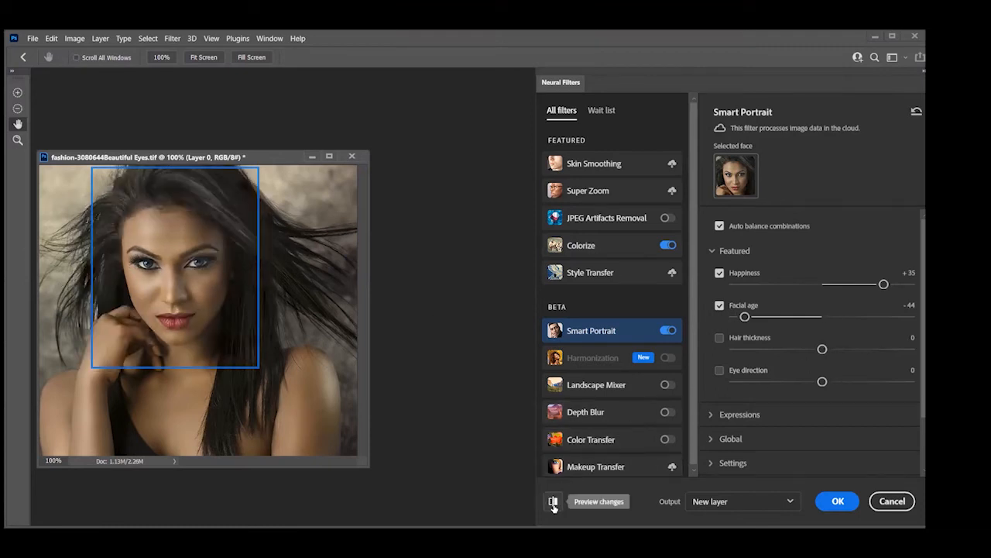
{"action": "left_click", "coordinate": [553, 503]}
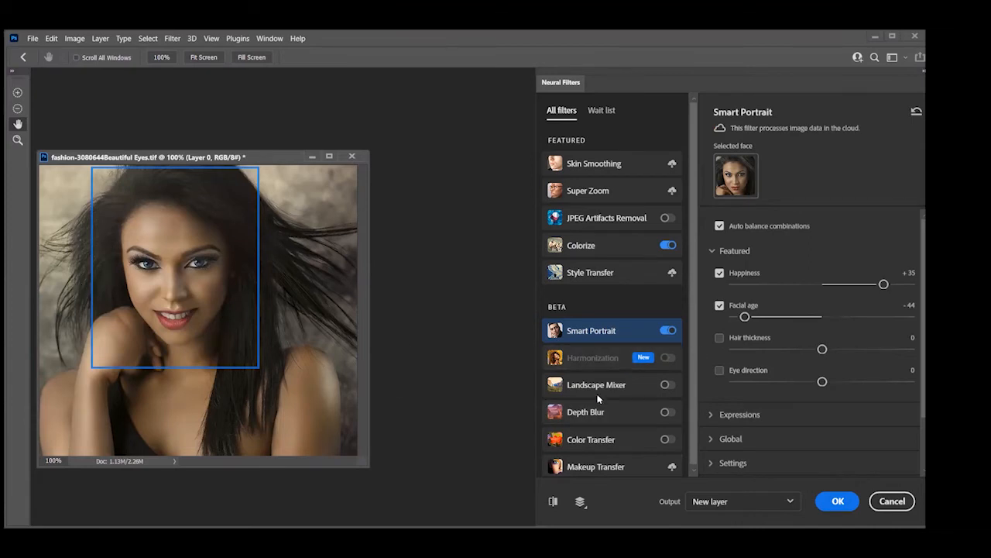
Try a Surprise expression of +44 with Happiness at +4, and settle on Surprise -1 with Happiness +43
{"action": "left_click", "coordinate": [716, 415]}
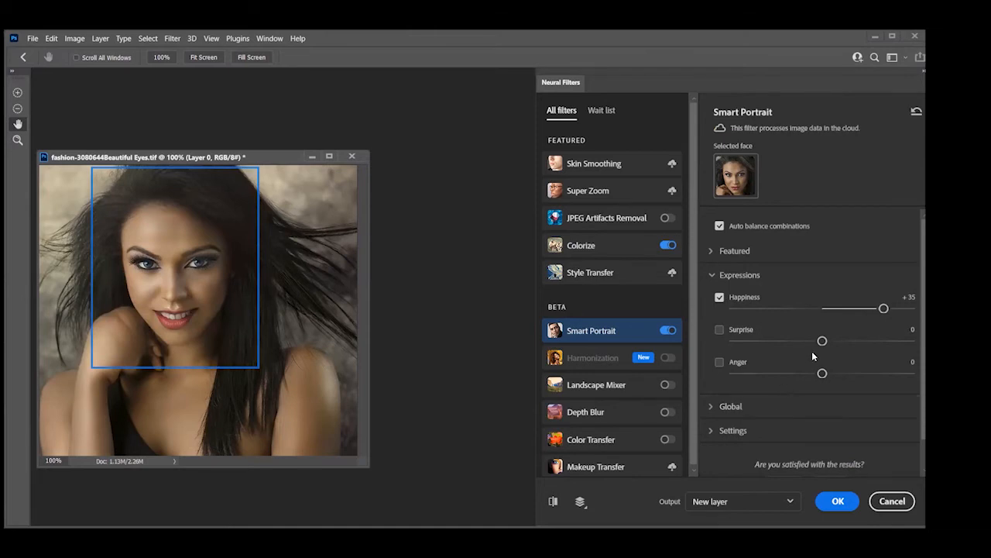
{"action": "left_click_drag", "start_coordinate": [822, 342], "coordinate": [901, 341]}
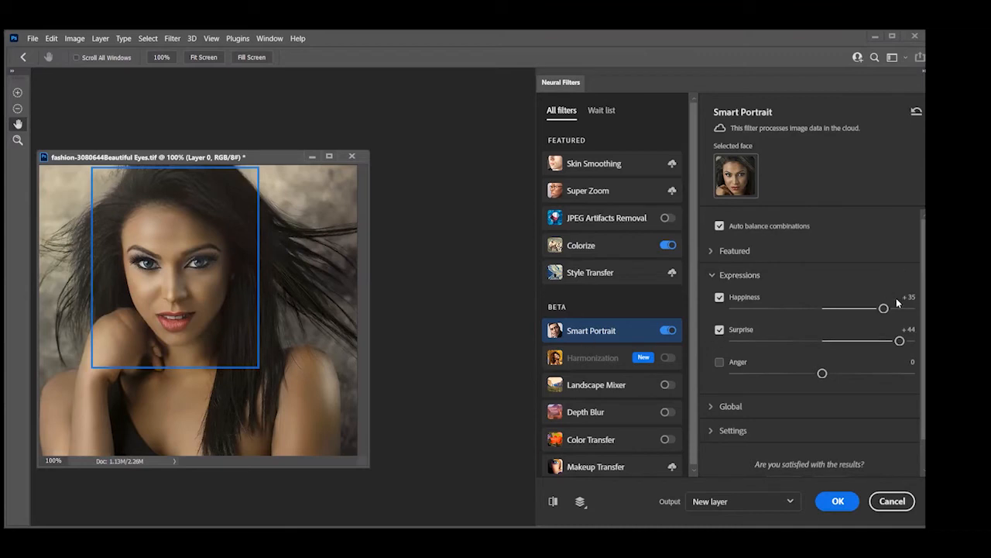
{"action": "left_click_drag", "start_coordinate": [885, 309], "coordinate": [829, 309]}
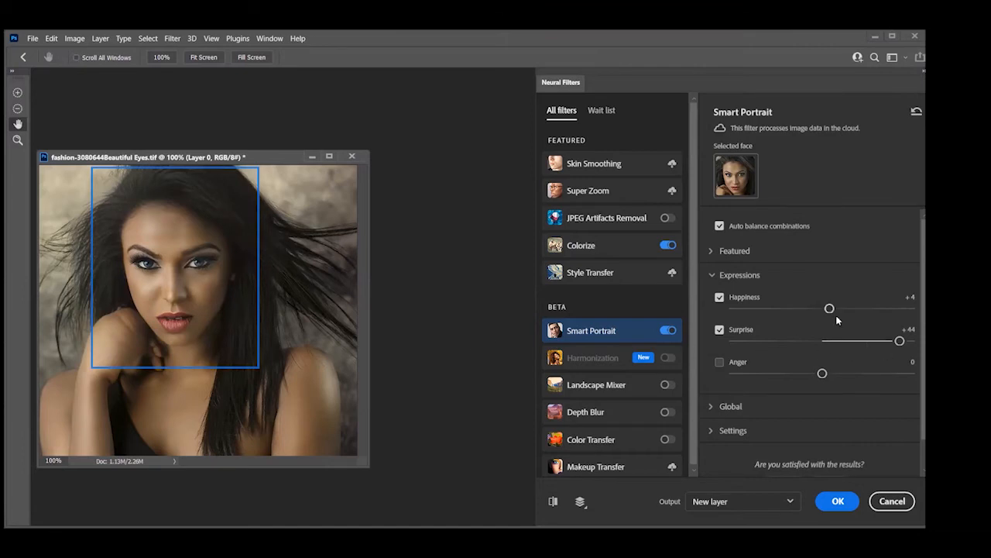
{"action": "left_click_drag", "start_coordinate": [900, 340], "coordinate": [899, 308]}
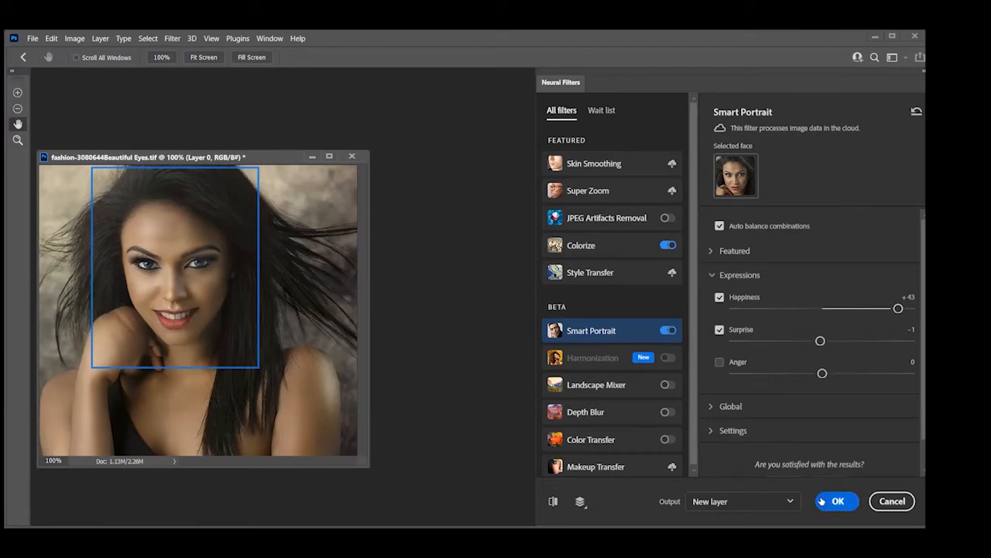
Apply the neural filters as a new layer and mask out their effect around the raised hand and neck with black brush strokes
{"action": "left_click", "coordinate": [824, 501]}
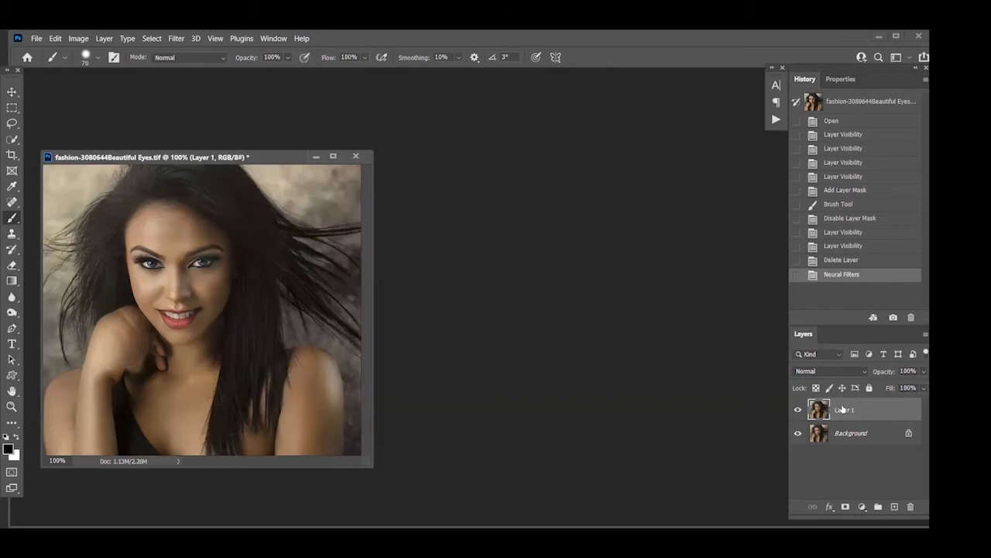
{"action": "left_click", "coordinate": [846, 507]}
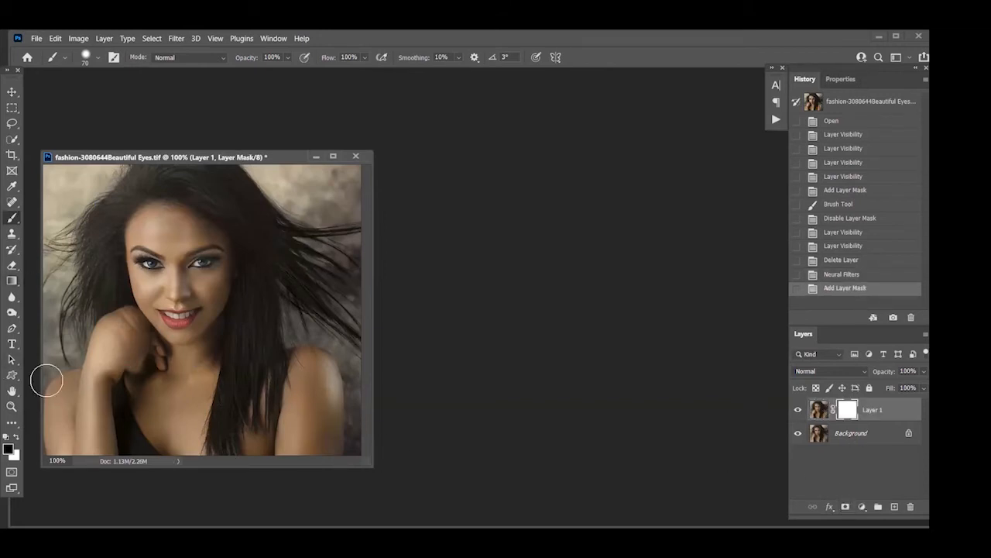
{"action": "mouse_move", "coordinate": [114, 343]}
{"action": "left_mouse_down"}
{"action": "mouse_move", "coordinate": [132, 340]}
{"action": "mouse_move", "coordinate": [159, 364]}
{"action": "mouse_move", "coordinate": [99, 299]}
{"action": "left_mouse_up"}
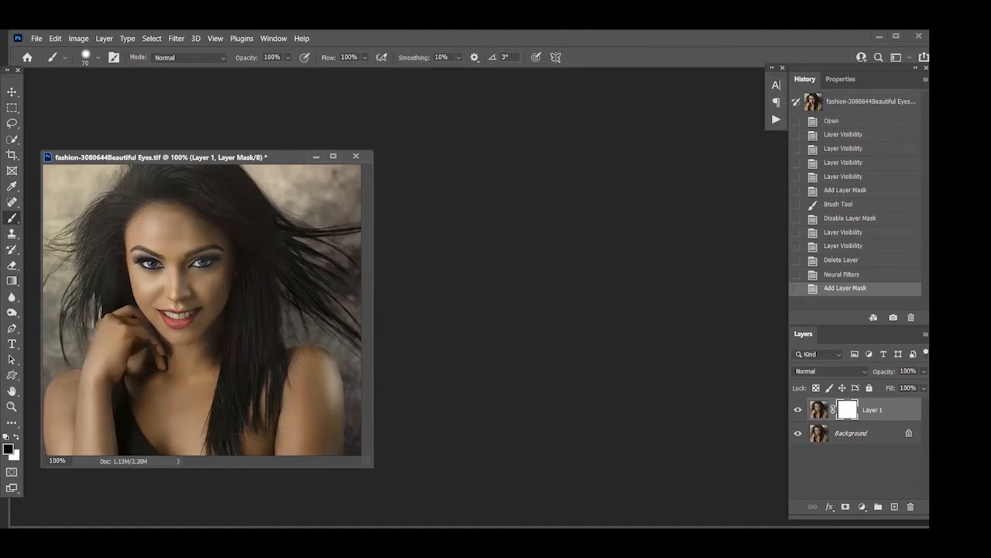
{"action": "left_click", "coordinate": [222, 383]}
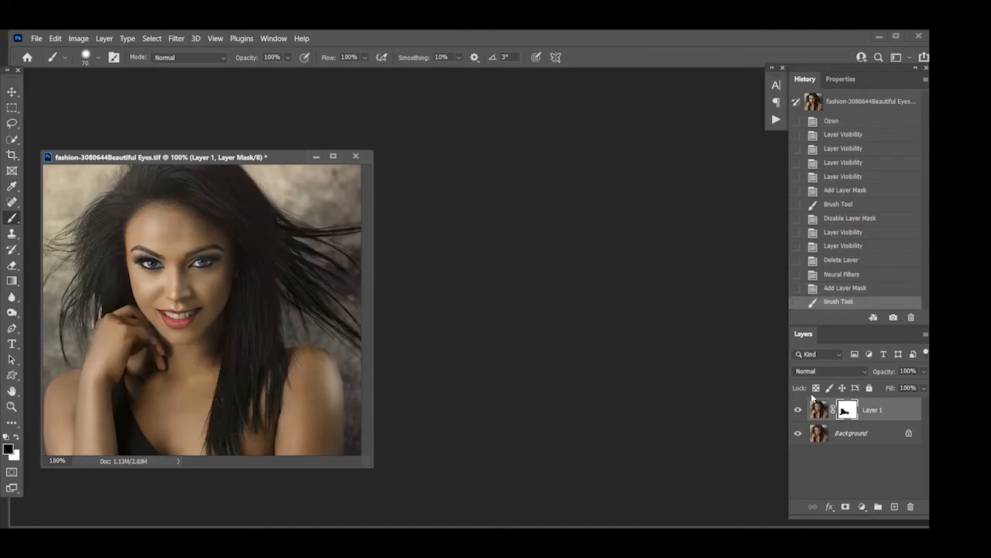
Boost the color of both eyes on Layer 1 using the Sponge tool in Saturate mode with a size 25 brush
{"action": "left_click", "coordinate": [819, 409]}
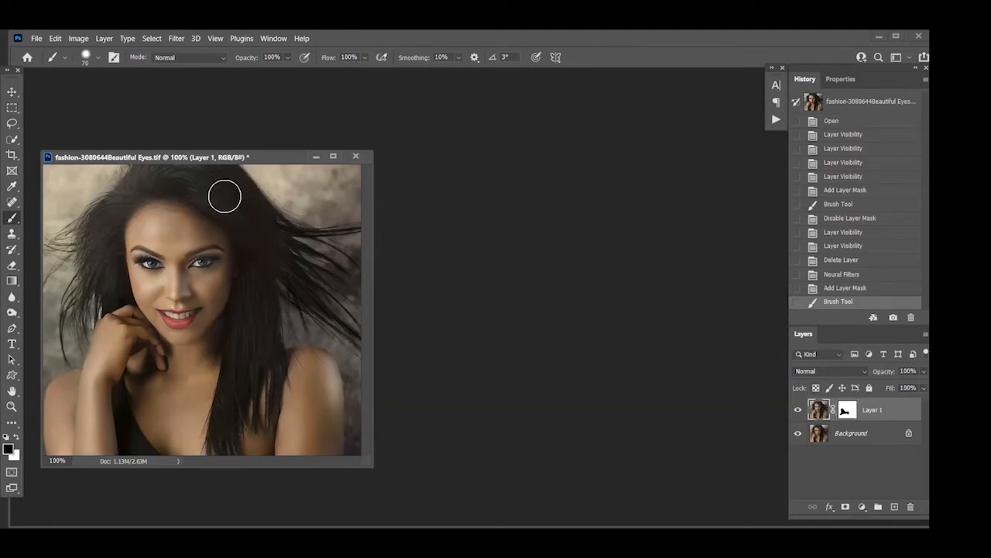
{"action": "key", "text": "ctrl+plus"}
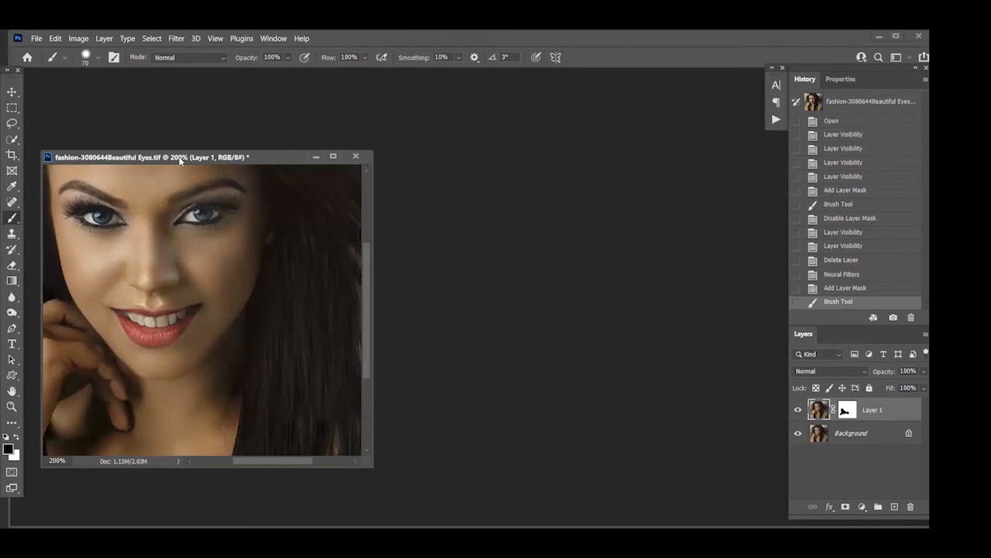
{"action": "left_click", "coordinate": [11, 311]}
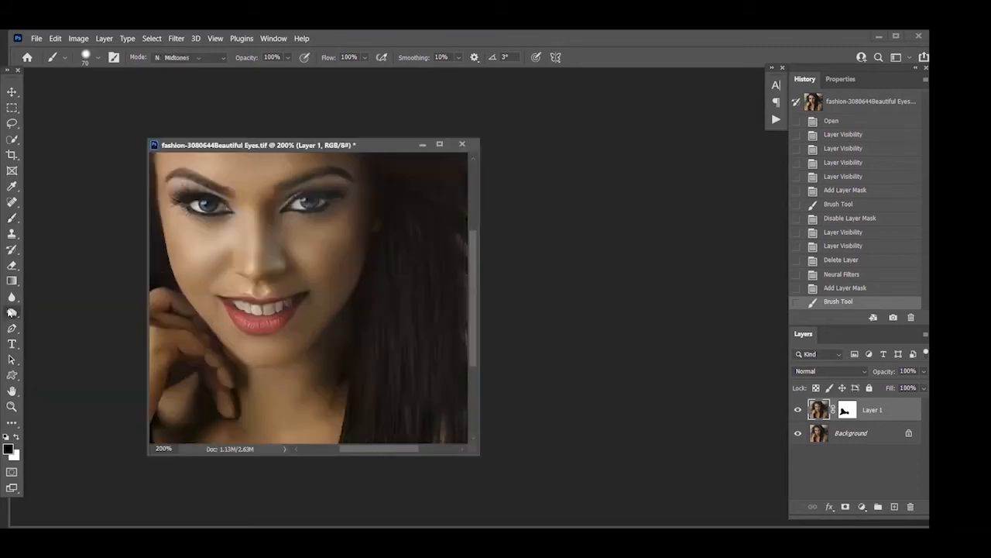
{"action": "right_click", "coordinate": [11, 312]}
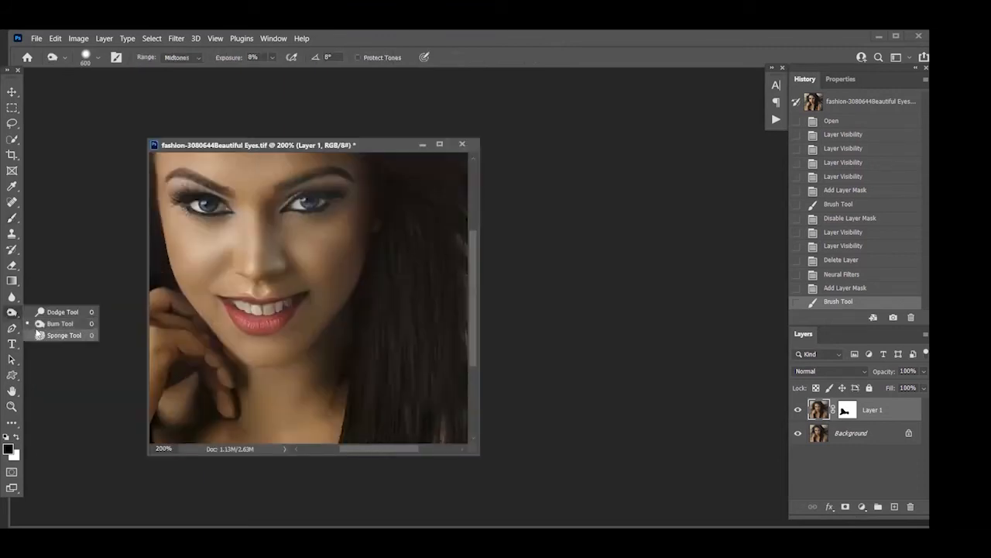
{"action": "left_click", "coordinate": [38, 334]}
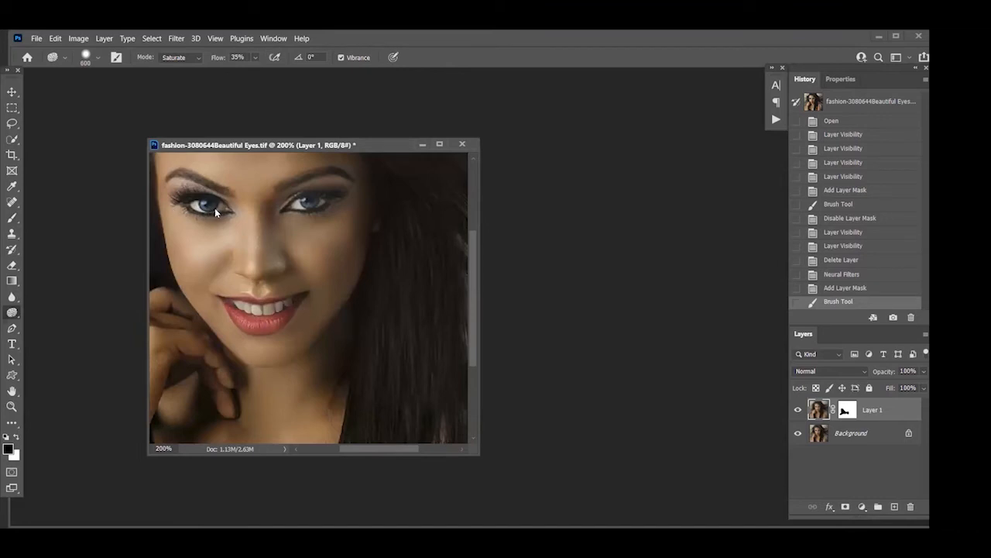
{"action": "key", "text": "bracketleft"}
{"action": "key", "text": "bracketleft"}
{"action": "key", "text": "bracketleft"}
{"action": "key", "text": "bracketleft"}
{"action": "key", "text": "bracketleft"}
{"action": "key", "text": "bracketleft"}
{"action": "key", "text": "bracketleft"}
{"action": "key", "text": "bracketleft"}
{"action": "key", "text": "bracketleft"}
{"action": "key", "text": "bracketleft"}
{"action": "key", "text": "bracketleft"}
{"action": "key", "text": "bracketleft"}
{"action": "key", "text": "bracketleft"}
{"action": "left_click_drag", "start_coordinate": [205, 203], "coordinate": [212, 202]}
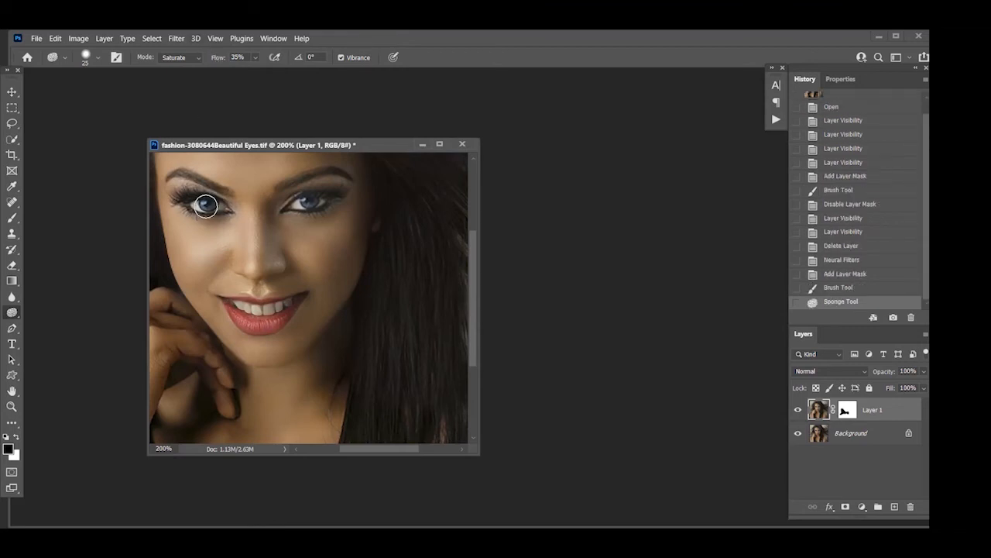
{"action": "mouse_move", "coordinate": [204, 203]}
{"action": "left_mouse_down"}
{"action": "mouse_move", "coordinate": [238, 213]}
{"action": "mouse_move", "coordinate": [166, 199]}
{"action": "mouse_move", "coordinate": [230, 207]}
{"action": "left_mouse_up"}
{"action": "left_click_drag", "start_coordinate": [337, 185], "coordinate": [306, 199]}
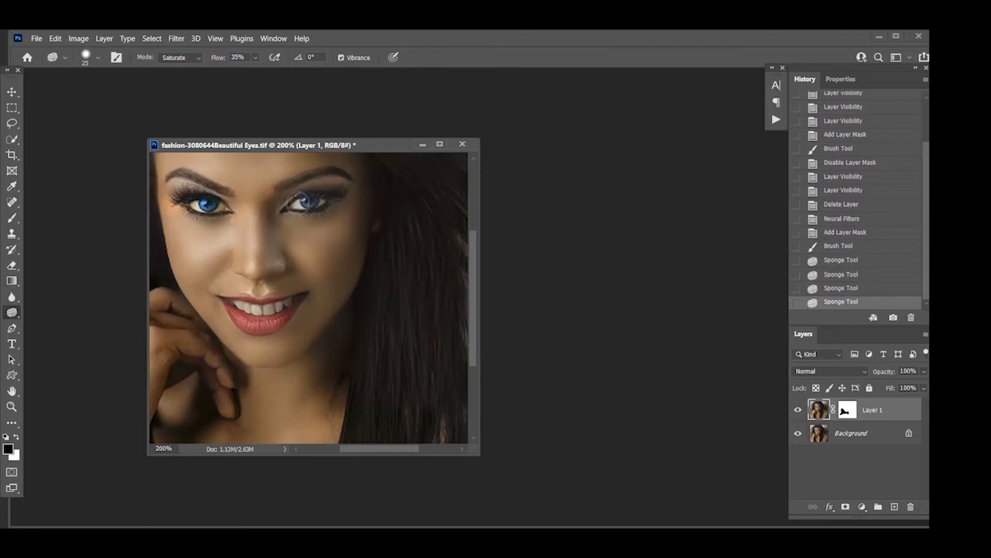
{"action": "left_click", "coordinate": [371, 187]}
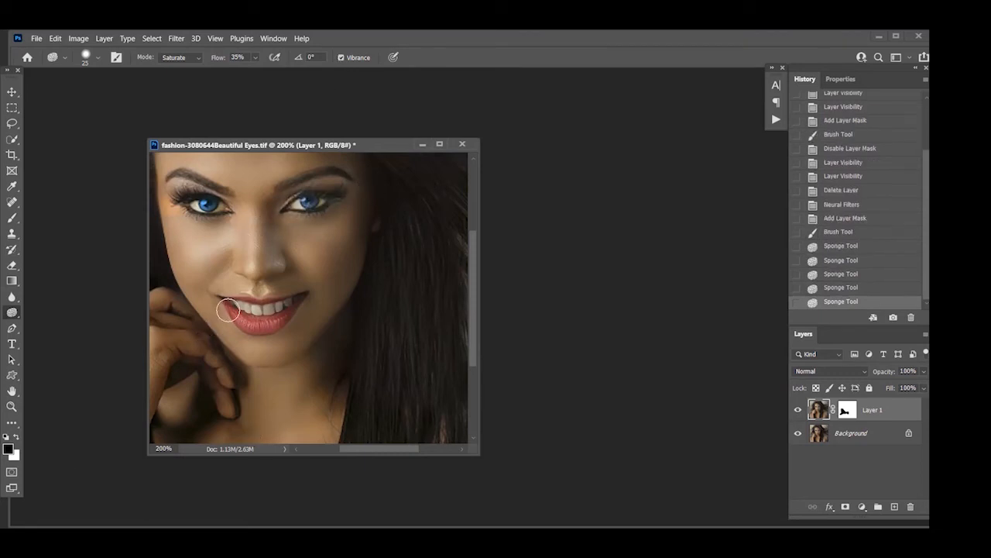
Try saturating the lips with the Sponge tool and undo that stroke
{"action": "mouse_move", "coordinate": [227, 310]}
{"action": "left_mouse_down"}
{"action": "mouse_move", "coordinate": [268, 324]}
{"action": "mouse_move", "coordinate": [310, 307]}
{"action": "left_mouse_up"}
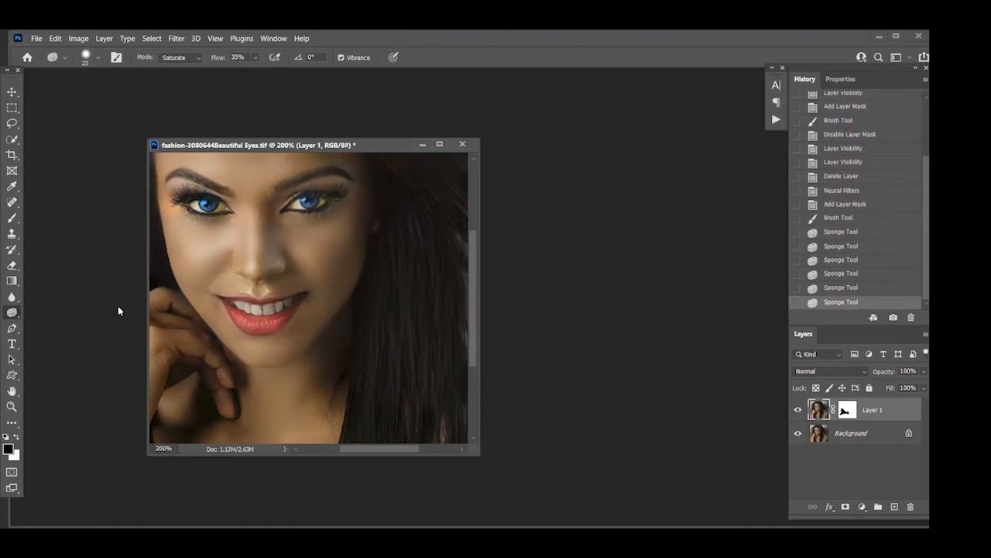
{"action": "key", "text": "ctrl+z"}
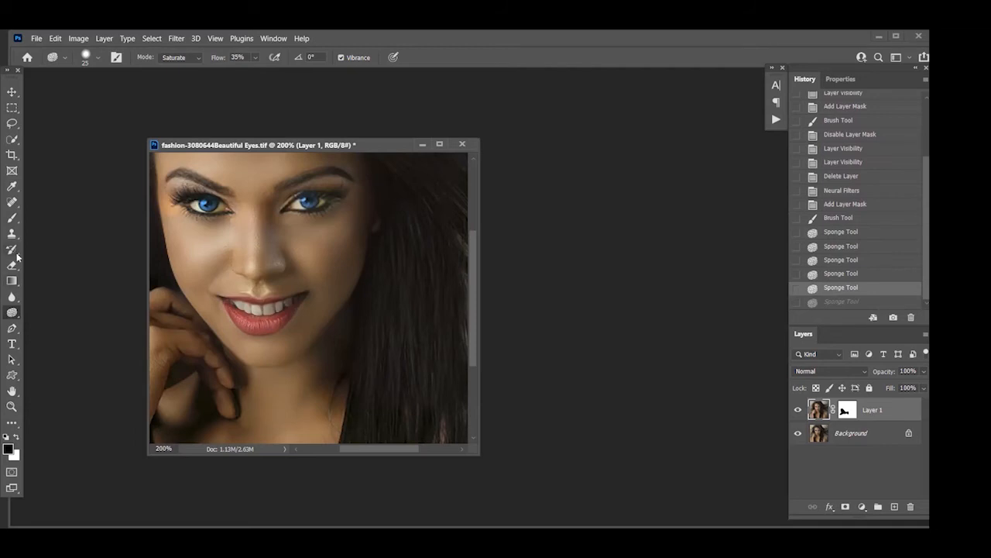
Switch to the Dodge tool and reduce its brush size to 70
{"action": "right_click", "coordinate": [13, 312]}
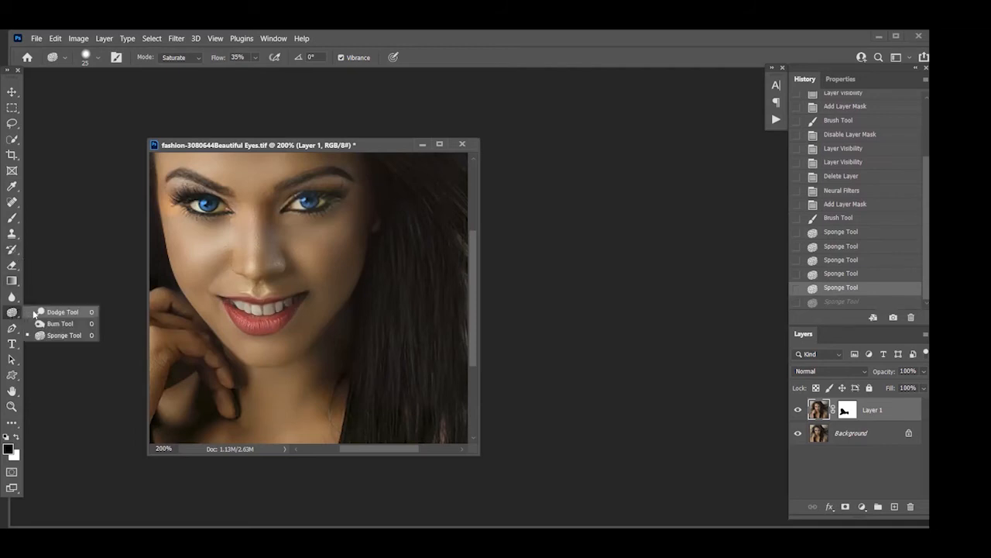
{"action": "left_click", "coordinate": [46, 312]}
{"action": "key", "text": "bracketleft"}
{"action": "key", "text": "bracketleft"}
{"action": "key", "text": "bracketleft"}
{"action": "key", "text": "bracketleft"}
{"action": "key", "text": "bracketleft"}
{"action": "key", "text": "bracketleft"}
{"action": "key", "text": "bracketleft"}
{"action": "key", "text": "bracketleft"}
{"action": "key", "text": "bracketleft"}
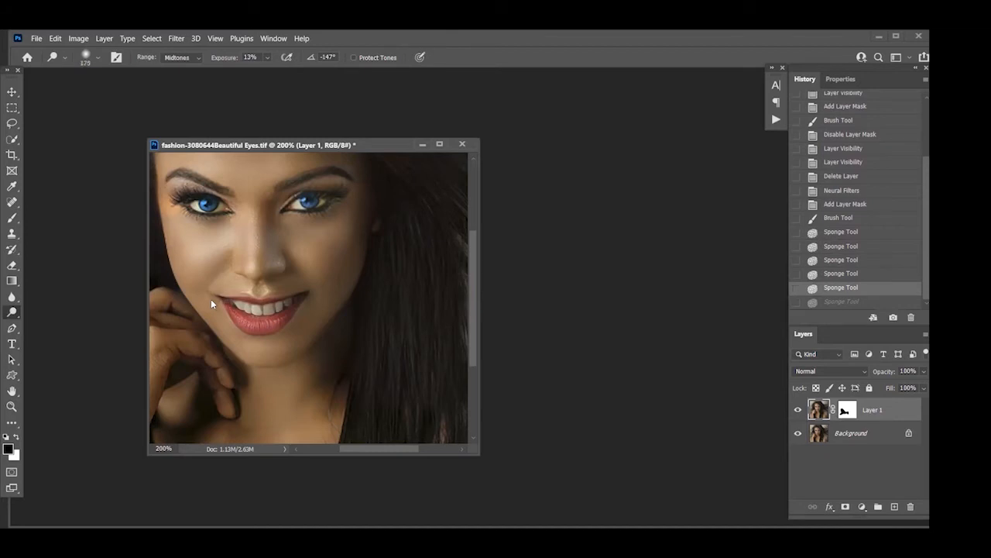
Select the teeth on Layer 1 using the Quick Selection tool with its brush reduced to size 8
{"action": "left_click", "coordinate": [12, 139]}
{"action": "right_click", "coordinate": [13, 140]}
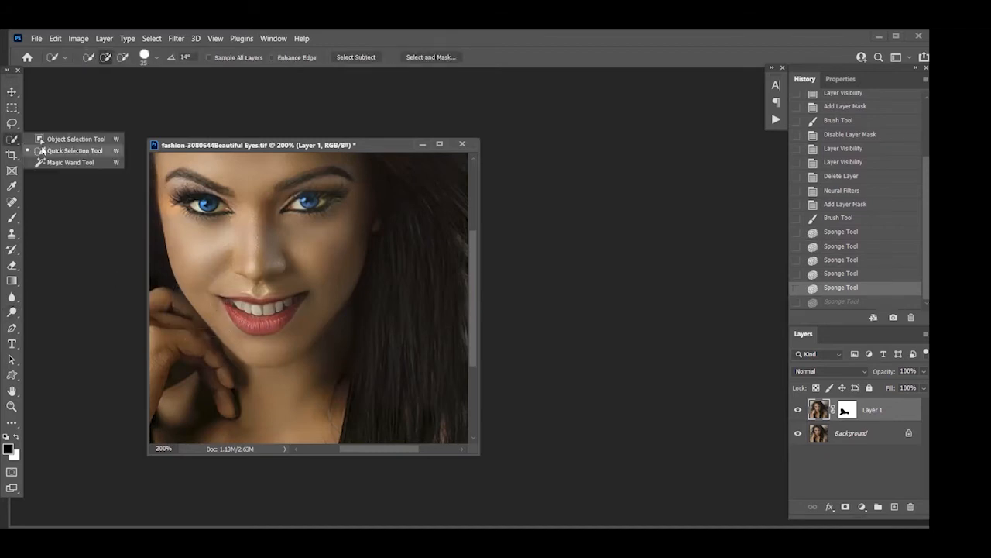
{"action": "left_click", "coordinate": [43, 151]}
{"action": "key", "text": "bracketleft"}
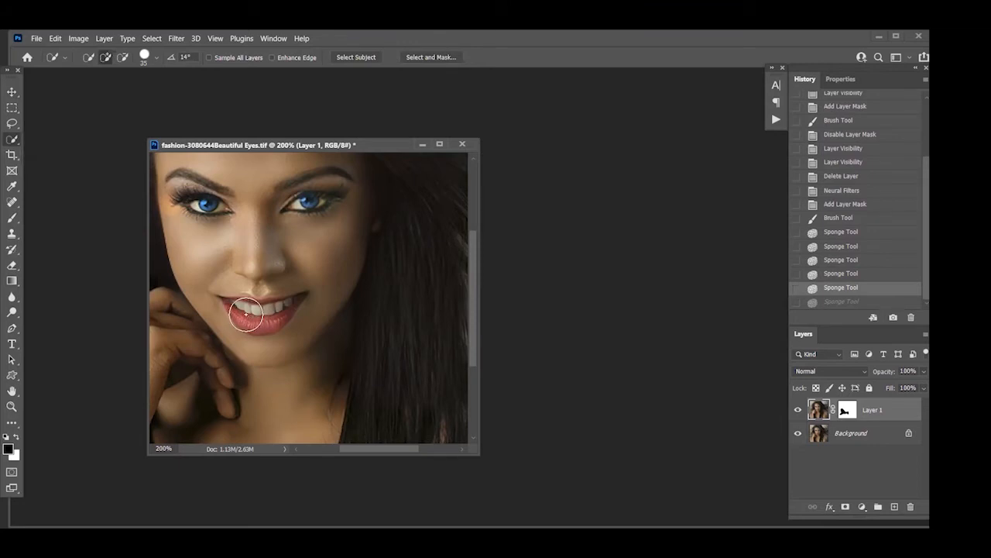
{"action": "key", "text": "bracketleft"}
{"action": "key", "text": "bracketleft"}
{"action": "key", "text": "bracketleft"}
{"action": "key", "text": "bracketleft"}
{"action": "key", "text": "bracketleft"}
{"action": "left_click_drag", "start_coordinate": [235, 306], "coordinate": [279, 308]}
{"action": "left_click", "coordinate": [257, 309]}
{"action": "left_click", "coordinate": [286, 302]}
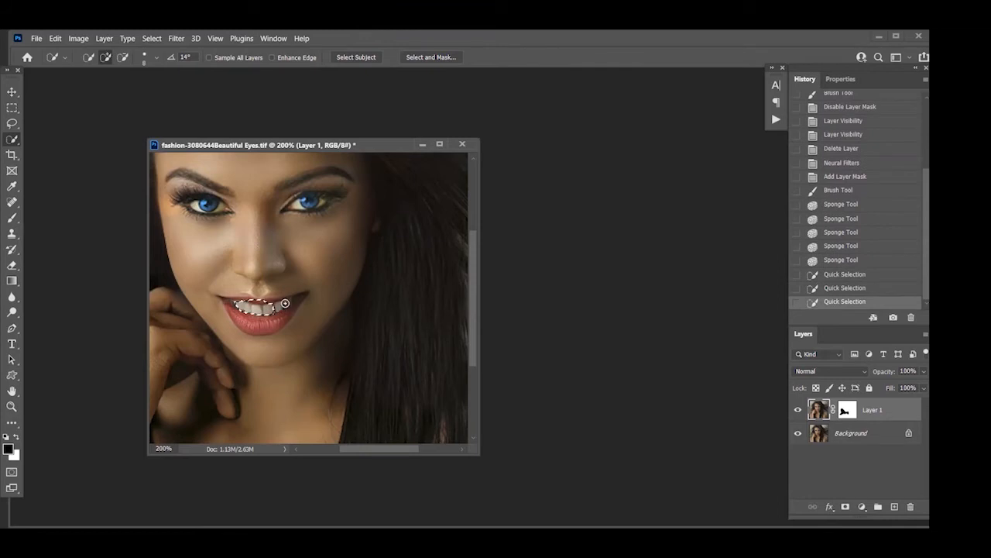
Refine the teeth selection along the upper lip by subtracting the areas that spill over
{"action": "left_click", "coordinate": [265, 300]}
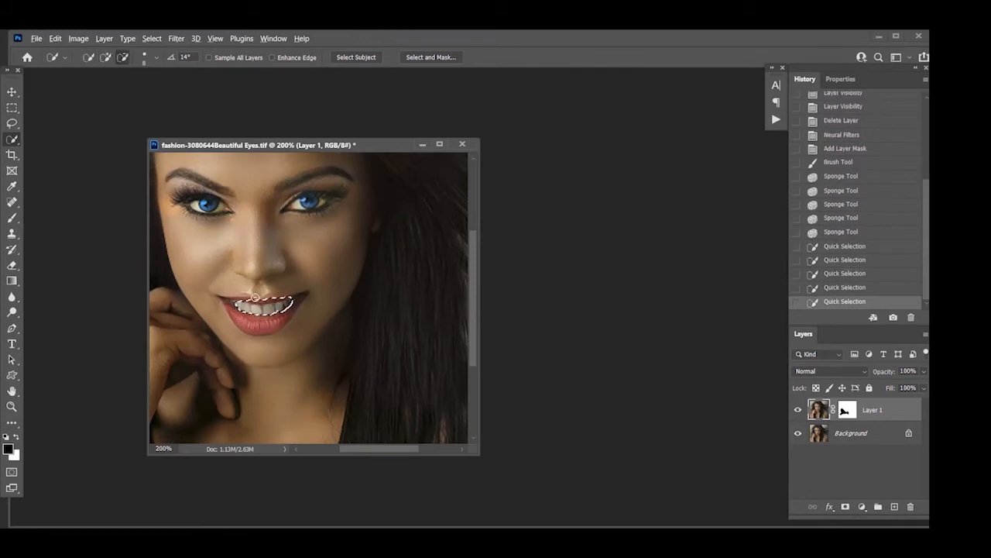
{"action": "left_click_drag", "start_coordinate": [257, 300], "coordinate": [288, 295], "text": "alt"}
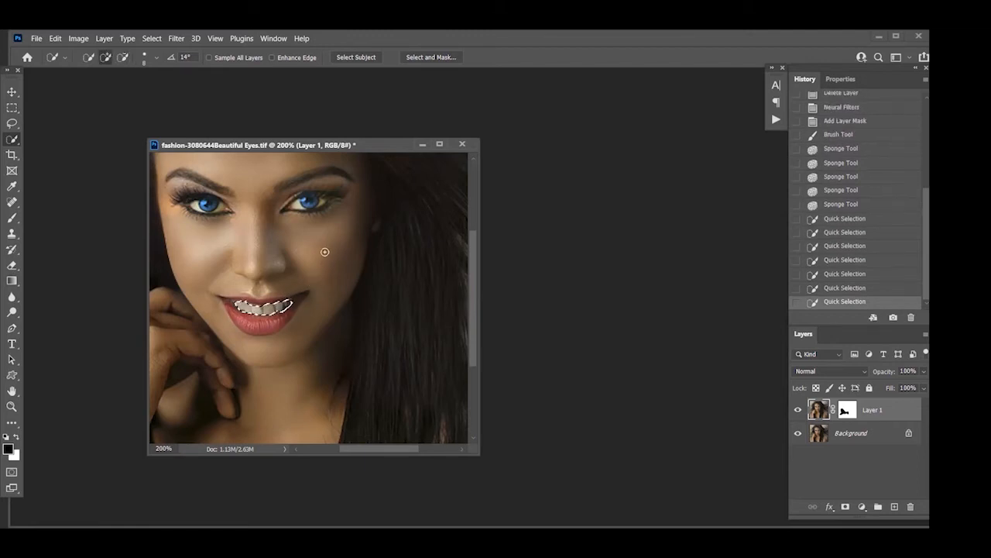
{"action": "left_click", "coordinate": [249, 297], "text": "alt"}
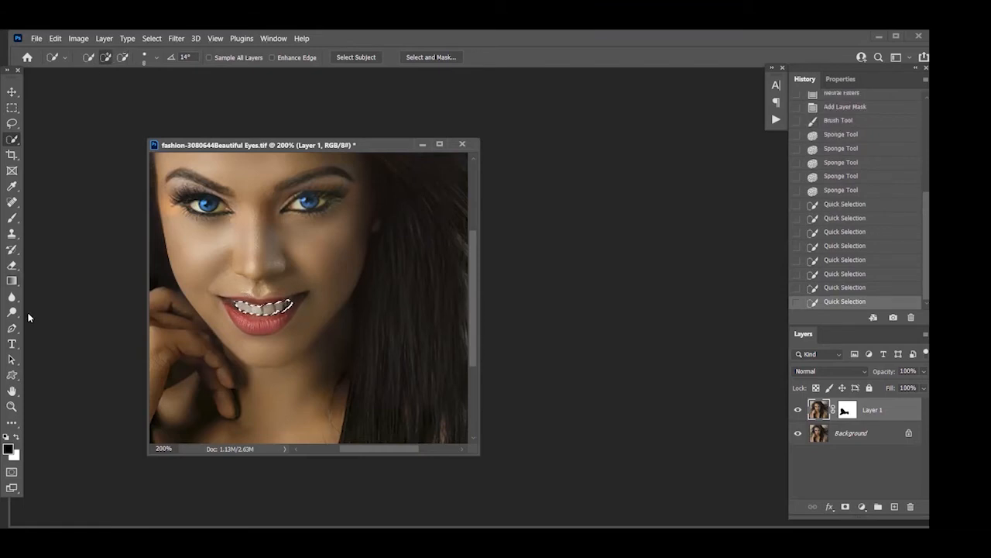
Add a Levels adjustment layer for the selected teeth and set its white input level to 183
{"action": "left_click", "coordinate": [864, 507]}
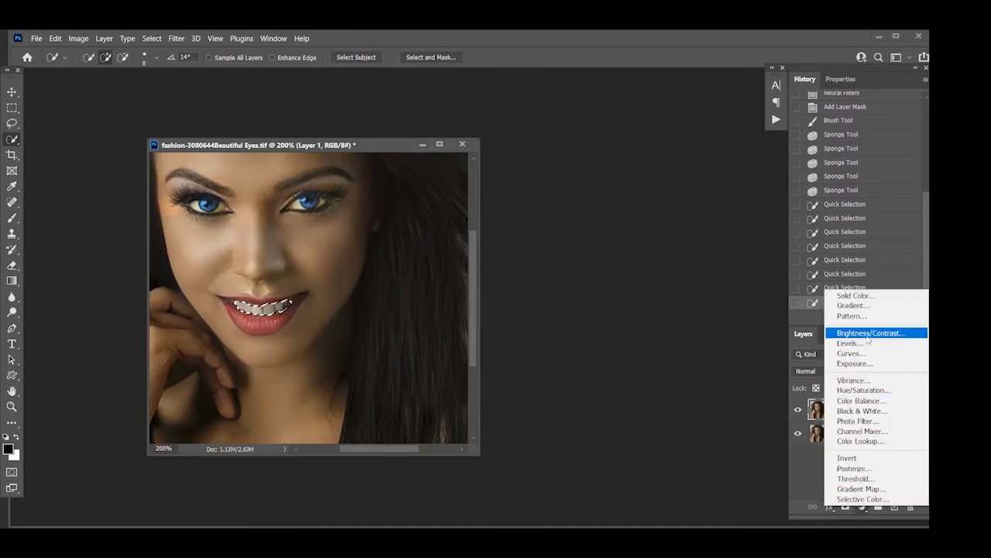
{"action": "left_click", "coordinate": [865, 344]}
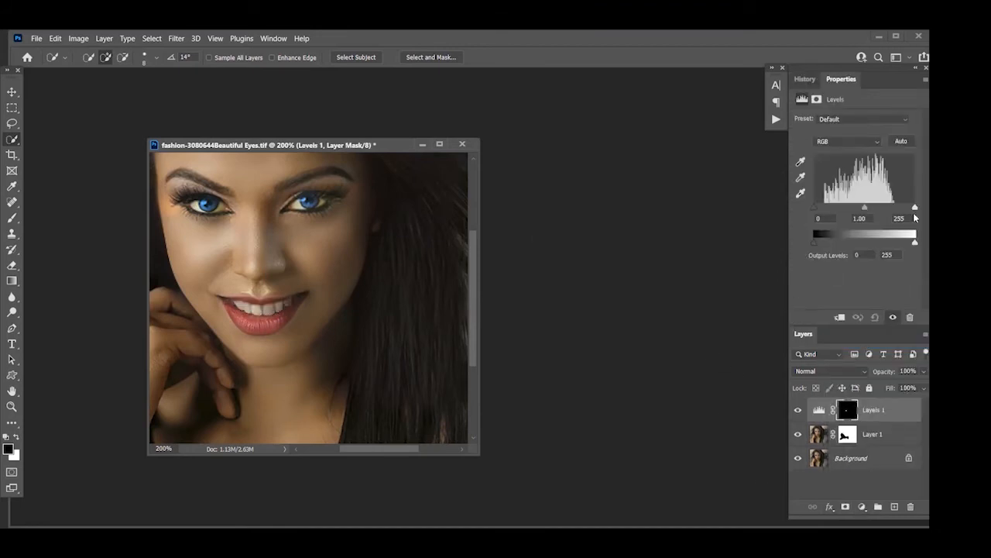
{"action": "left_click_drag", "start_coordinate": [914, 210], "coordinate": [884, 216]}
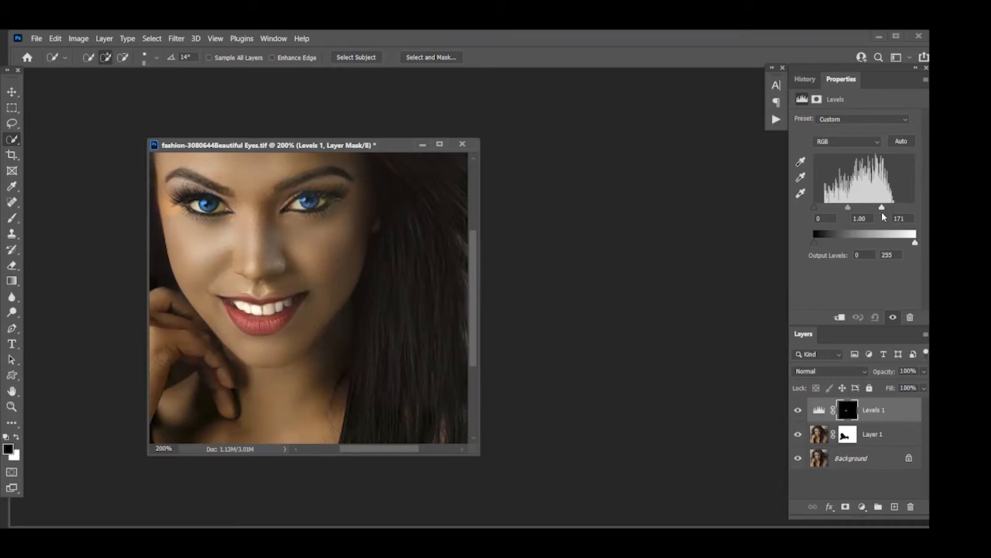
{"action": "left_click_drag", "start_coordinate": [883, 217], "coordinate": [889, 211]}
Load the teeth selection from the Levels mask and brighten the teeth on Layer 1 with the Dodge tool set to Highlights
{"action": "left_click", "coordinate": [13, 312]}
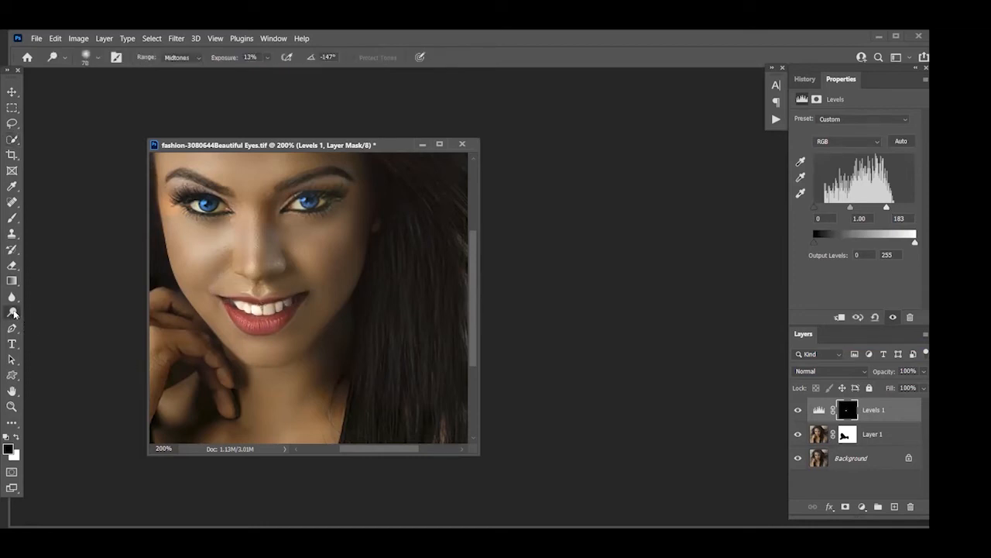
{"action": "left_click", "coordinate": [176, 59]}
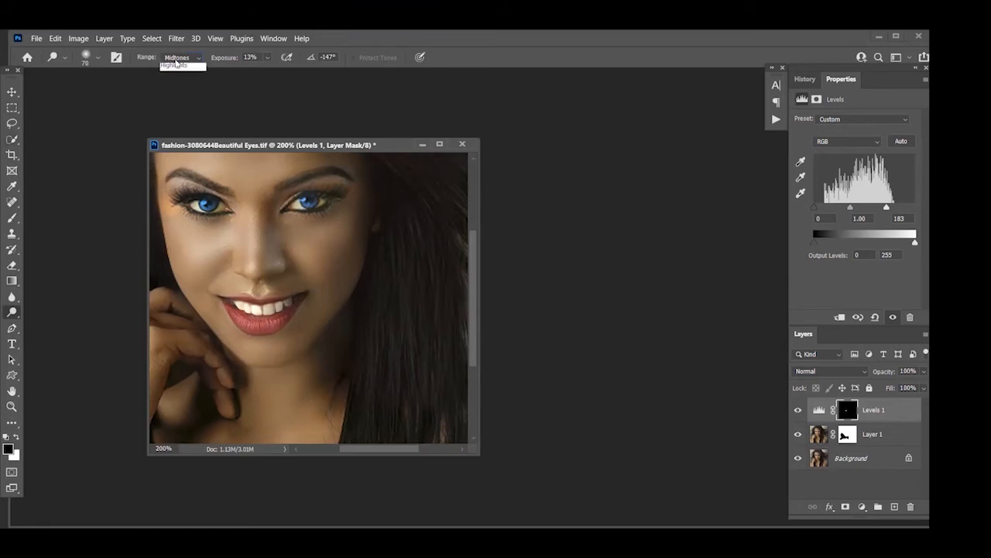
{"action": "left_click", "coordinate": [167, 85]}
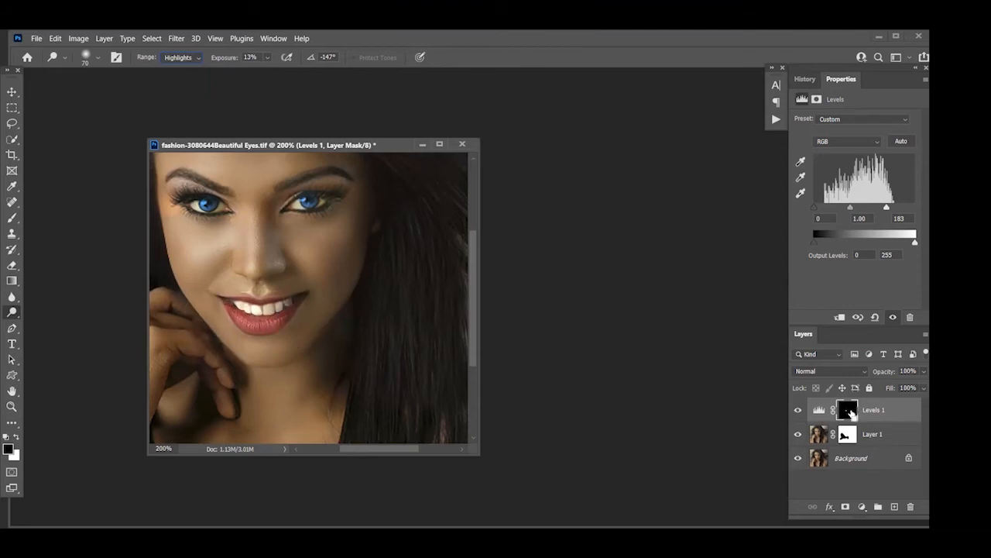
{"action": "left_click", "coordinate": [851, 413]}
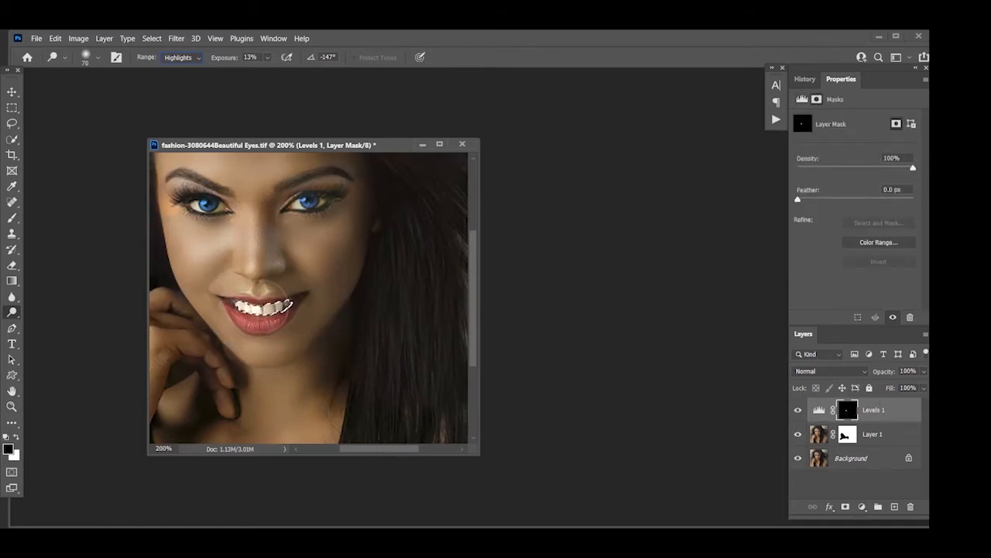
{"action": "mouse_move", "coordinate": [260, 303]}
{"action": "left_mouse_down"}
{"action": "mouse_move", "coordinate": [275, 297]}
{"action": "mouse_move", "coordinate": [275, 310]}
{"action": "mouse_move", "coordinate": [289, 299]}
{"action": "left_mouse_up"}
{"action": "left_click", "coordinate": [814, 433]}
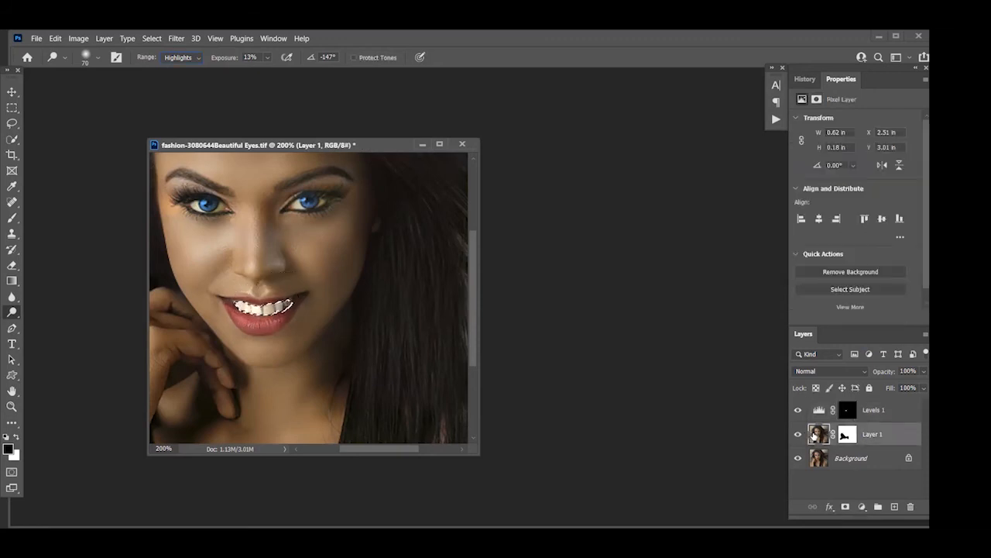
{"action": "mouse_move", "coordinate": [272, 305]}
{"action": "left_mouse_down"}
{"action": "mouse_move", "coordinate": [295, 291]}
{"action": "mouse_move", "coordinate": [303, 308]}
{"action": "mouse_move", "coordinate": [295, 288]}
{"action": "mouse_move", "coordinate": [306, 297]}
{"action": "mouse_move", "coordinate": [277, 294]}
{"action": "mouse_move", "coordinate": [300, 300]}
{"action": "mouse_move", "coordinate": [291, 321]}
{"action": "mouse_move", "coordinate": [275, 315]}
{"action": "mouse_move", "coordinate": [287, 291]}
{"action": "left_mouse_up"}
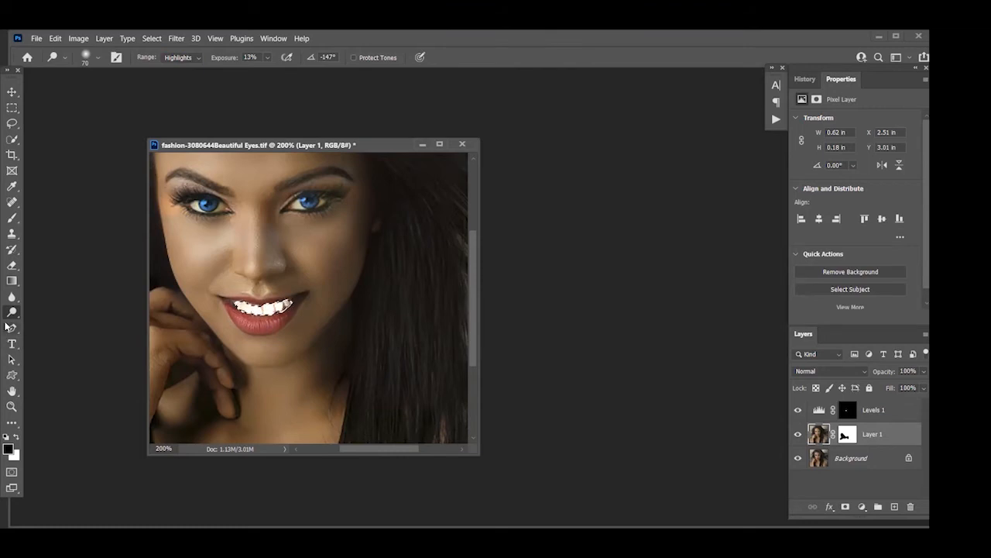
Switch the Sponge tool to Desaturate mode for the teeth on Layer 1 and clear the selection
{"action": "right_click", "coordinate": [12, 313]}
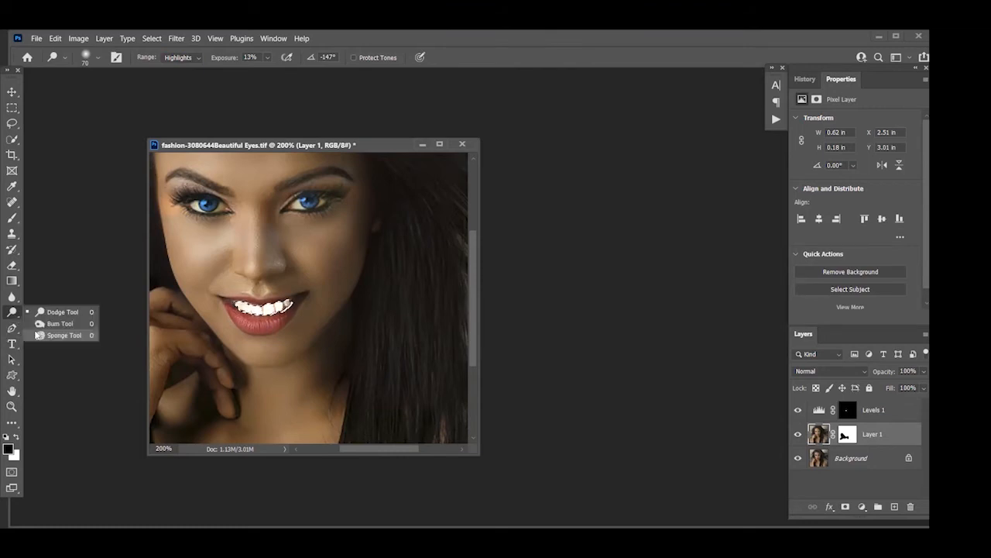
{"action": "left_click", "coordinate": [38, 335]}
{"action": "left_click", "coordinate": [175, 57]}
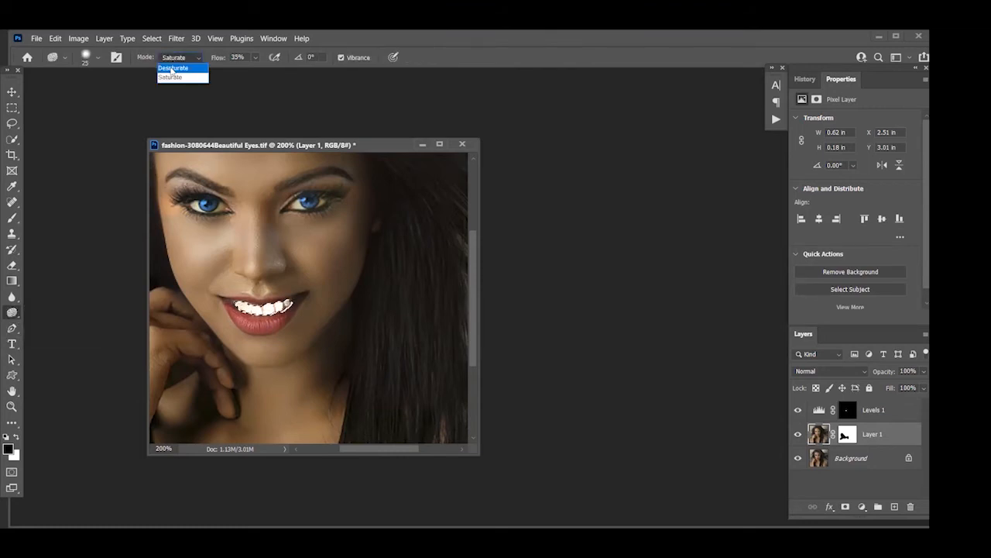
{"action": "left_click", "coordinate": [171, 68]}
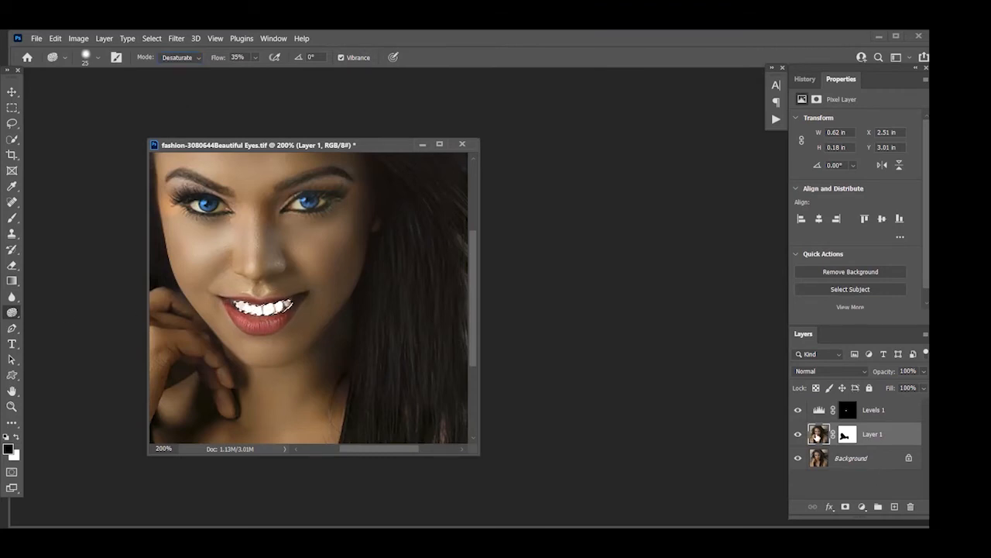
{"action": "key", "text": "ctrl+d"}
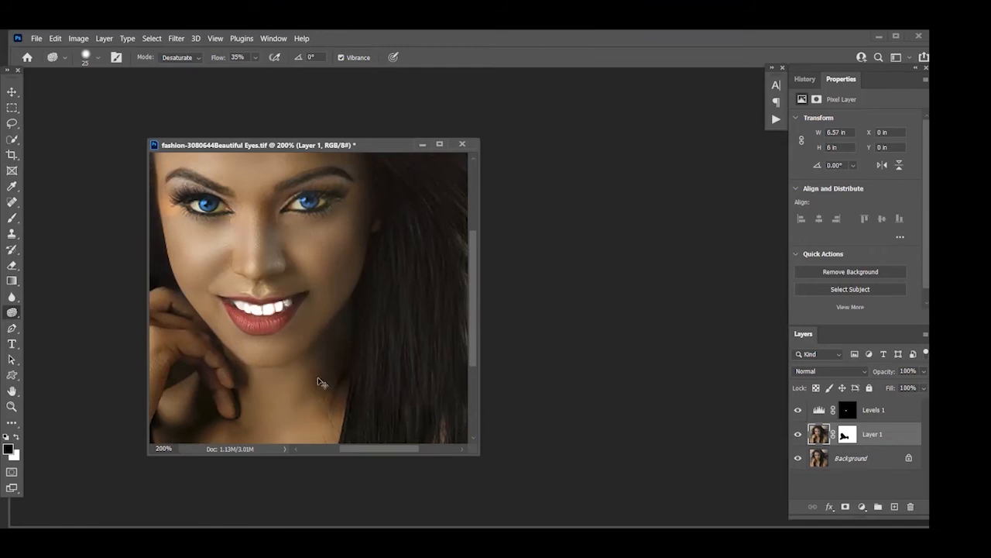
Compare the whole portrait with and without the Levels 1 and Layer 1 edits, keeping the document open
{"action": "key", "text": "ctrl+minus"}
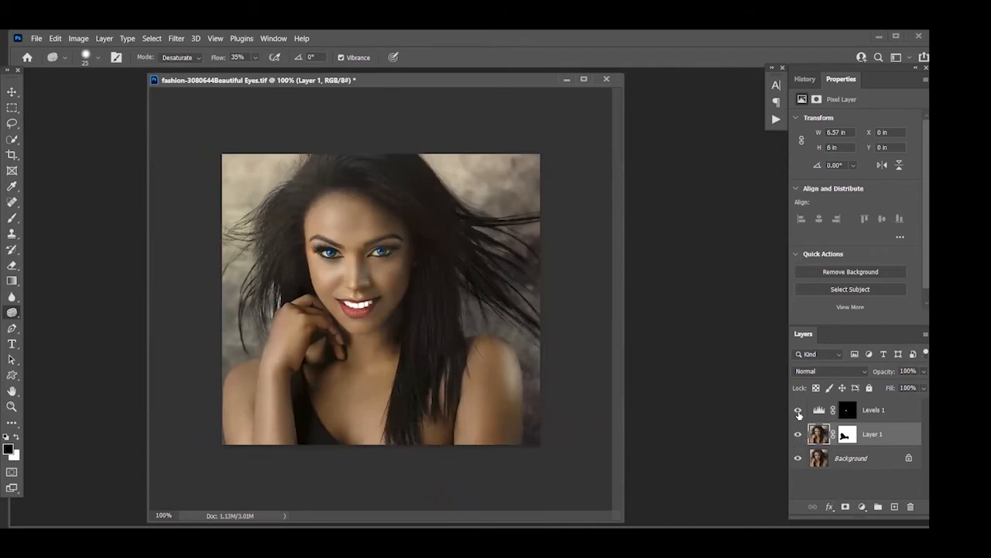
{"action": "left_click", "coordinate": [796, 434]}
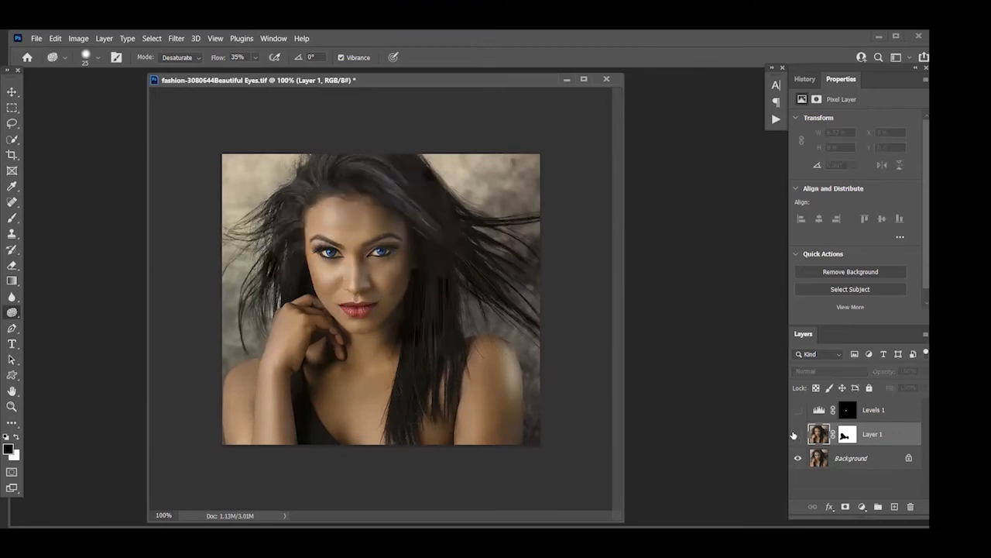
{"action": "left_click_drag", "start_coordinate": [794, 434], "coordinate": [794, 422]}
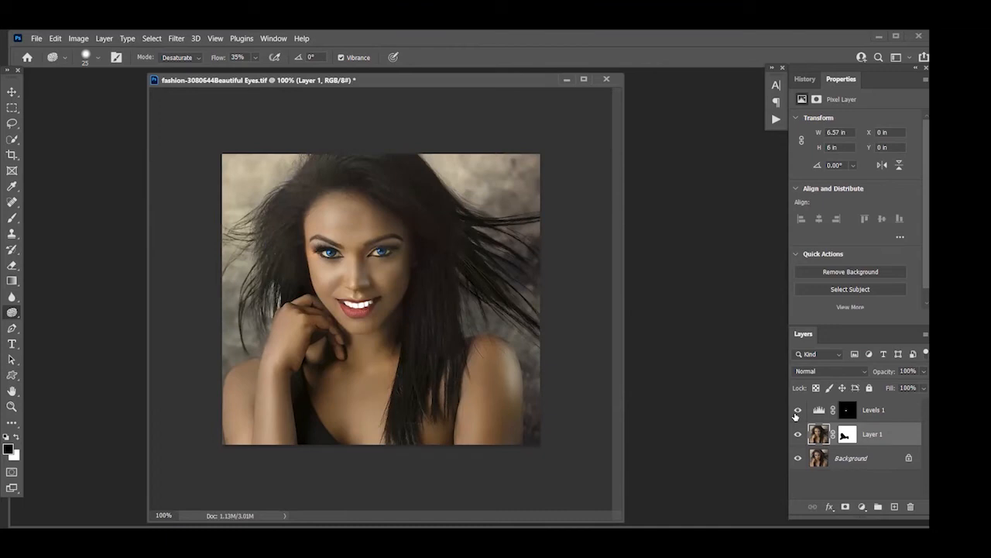
{"action": "left_click", "coordinate": [797, 411]}
{"action": "left_click", "coordinate": [797, 410]}
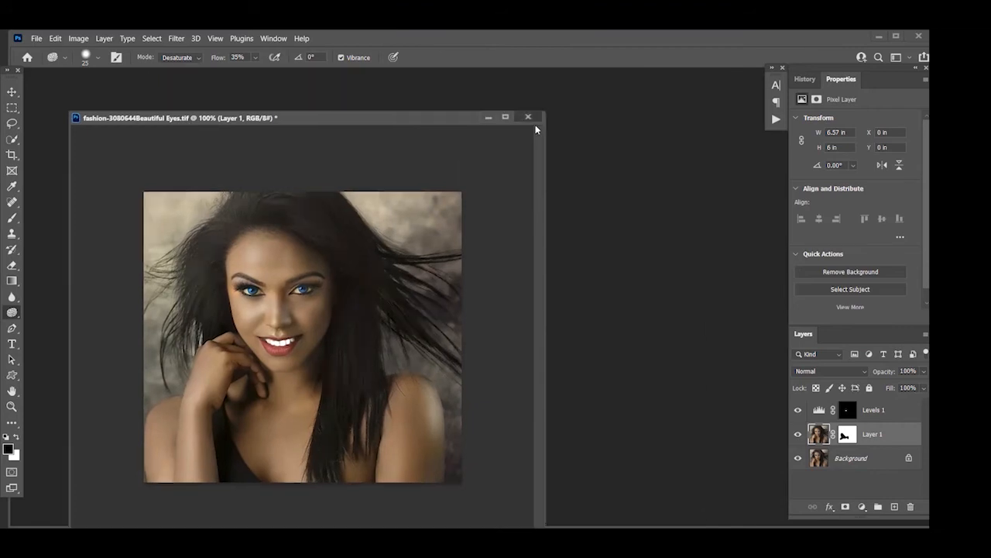
{"action": "left_click", "coordinate": [528, 117]}
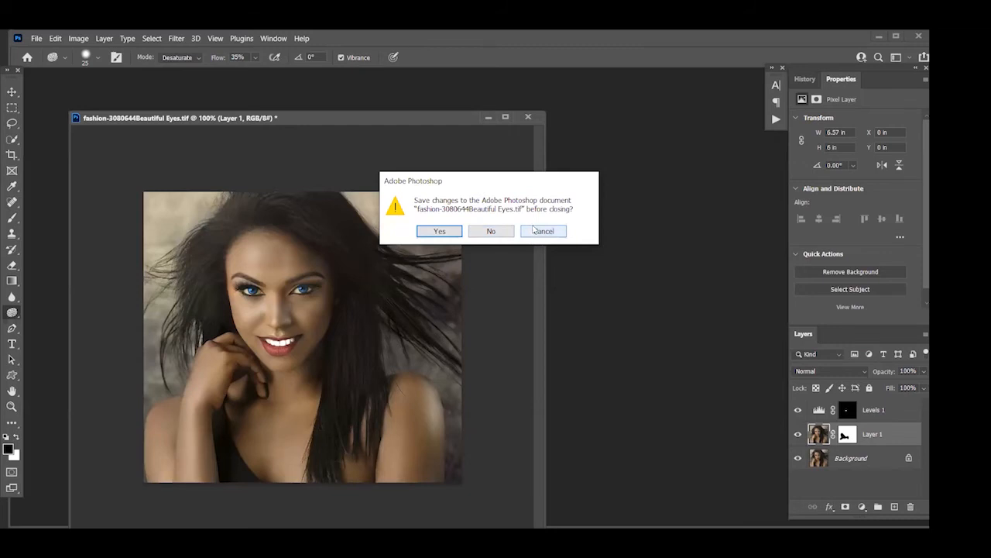
{"action": "left_click", "coordinate": [533, 231]}
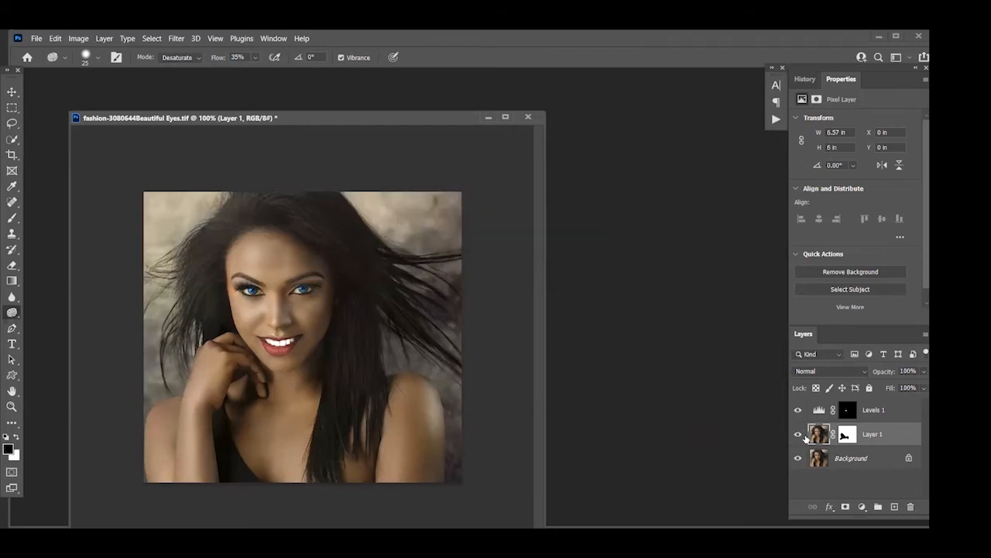
Delete the layer mask from Layer 1 without applying it
{"action": "left_click", "coordinate": [849, 436]}
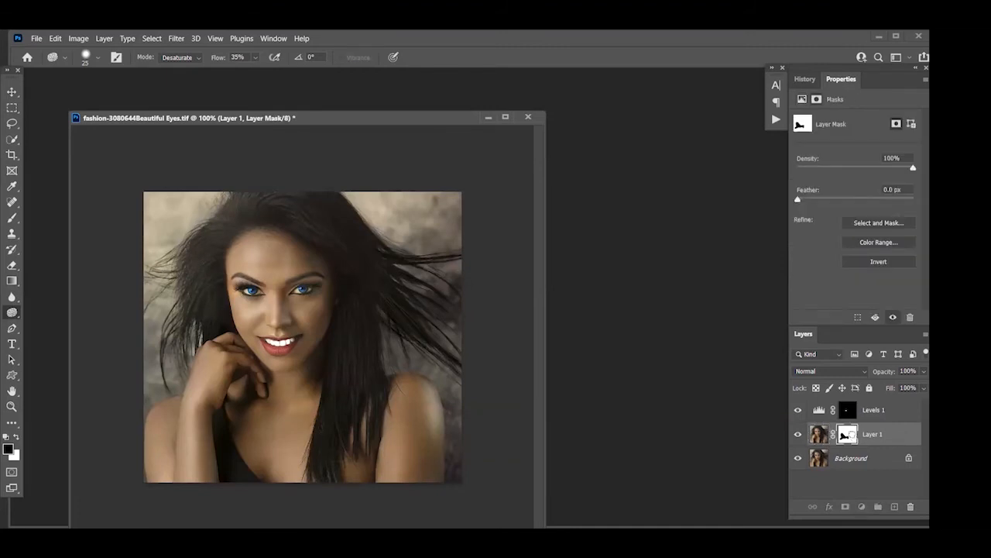
{"action": "left_click_drag", "start_coordinate": [909, 498], "coordinate": [911, 506]}
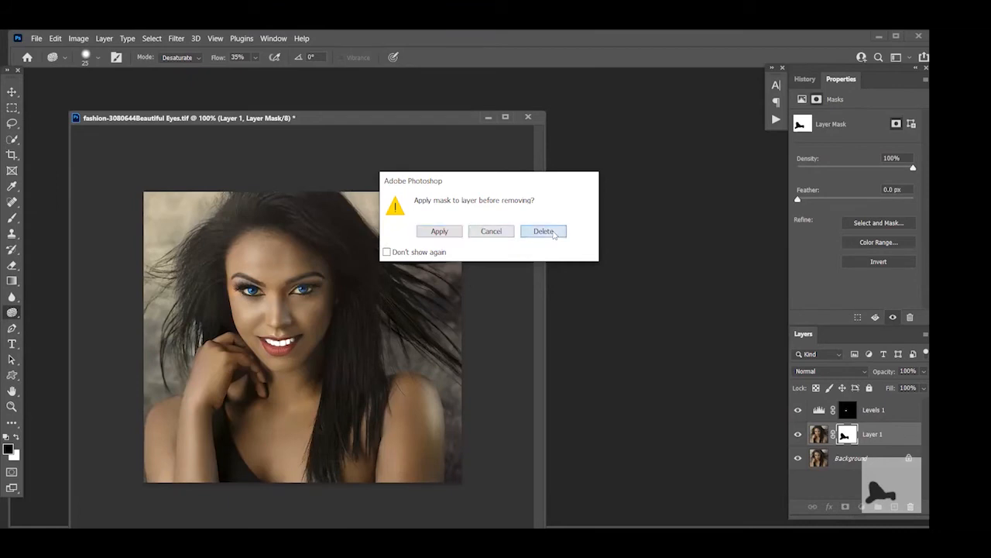
{"action": "left_click", "coordinate": [554, 232]}
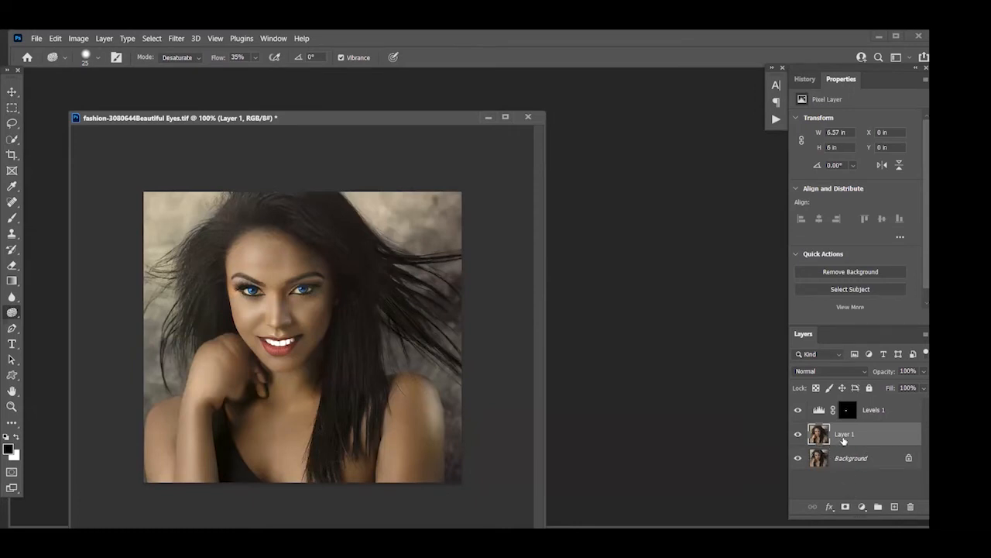
Add a new layer mask to Layer 1 and paint black with the Brush over the hand to bring back its original detail
{"action": "left_click", "coordinate": [846, 507]}
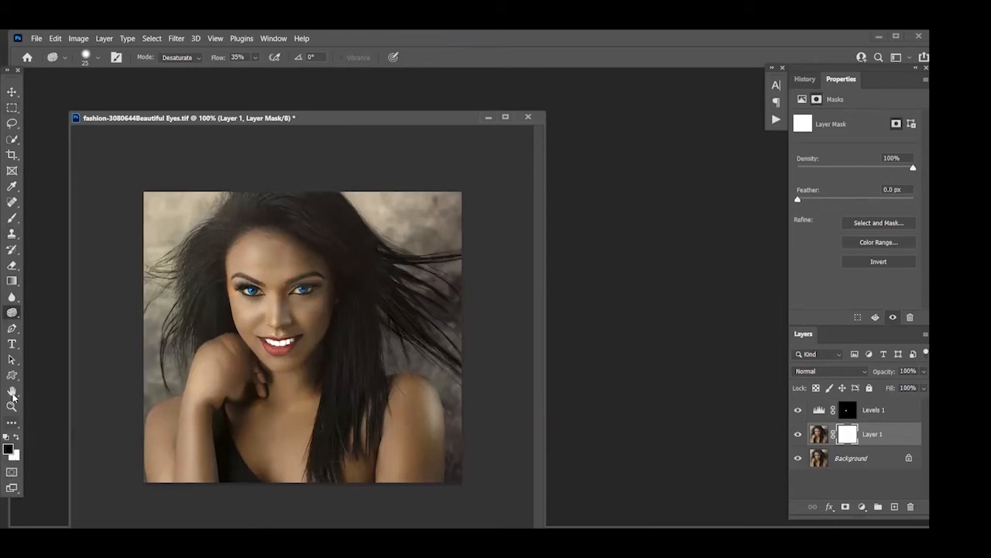
{"action": "left_click", "coordinate": [11, 220]}
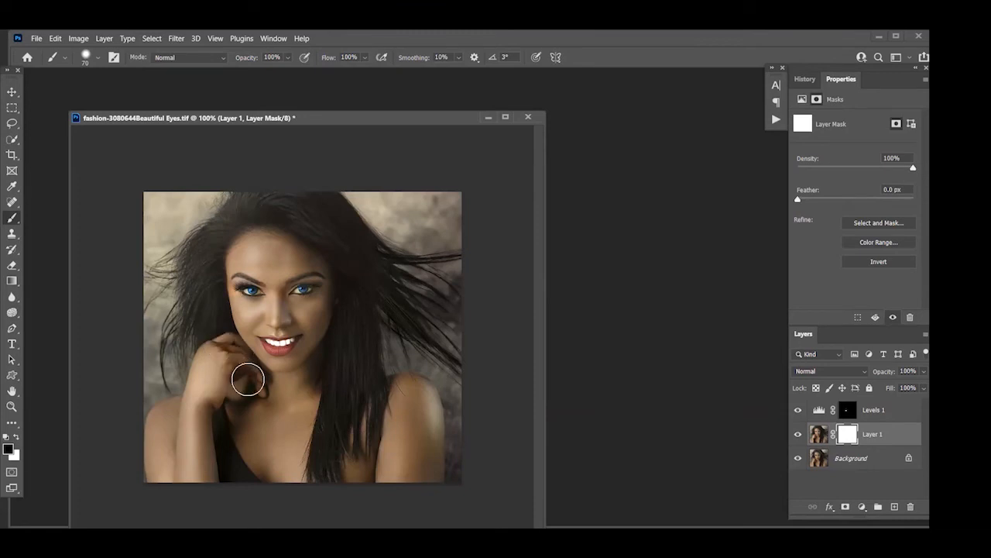
{"action": "mouse_move", "coordinate": [244, 382]}
{"action": "left_mouse_down"}
{"action": "mouse_move", "coordinate": [212, 390]}
{"action": "mouse_move", "coordinate": [206, 357]}
{"action": "mouse_move", "coordinate": [185, 403]}
{"action": "mouse_move", "coordinate": [224, 388]}
{"action": "mouse_move", "coordinate": [252, 399]}
{"action": "mouse_move", "coordinate": [218, 350]}
{"action": "left_mouse_up"}
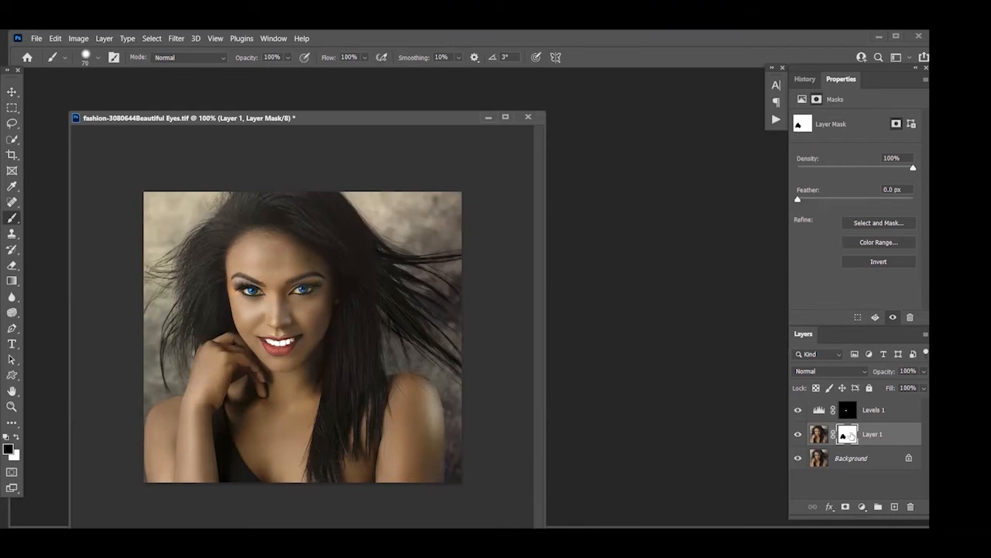
Check Layer 1's mask by disabling and re-enabling it, and by viewing the mask alone in the document
{"action": "left_click", "coordinate": [850, 435], "text": "shift"}
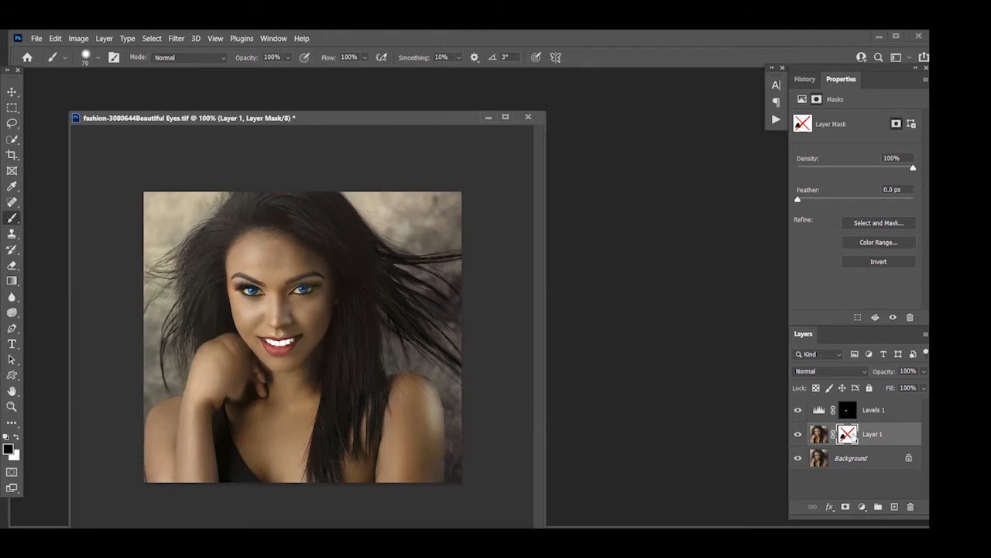
{"action": "left_click", "coordinate": [849, 435], "text": "shift"}
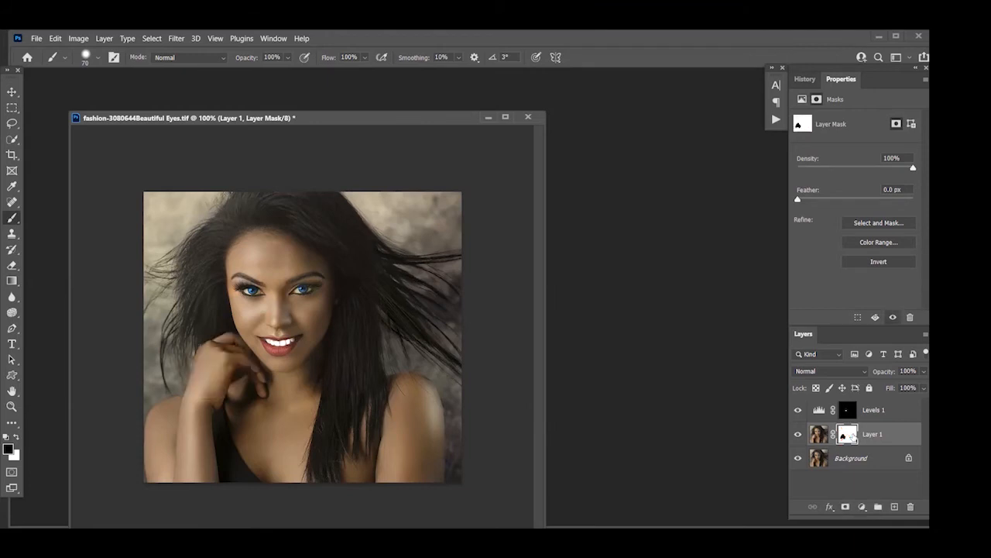
{"action": "left_click", "coordinate": [850, 435], "text": "alt"}
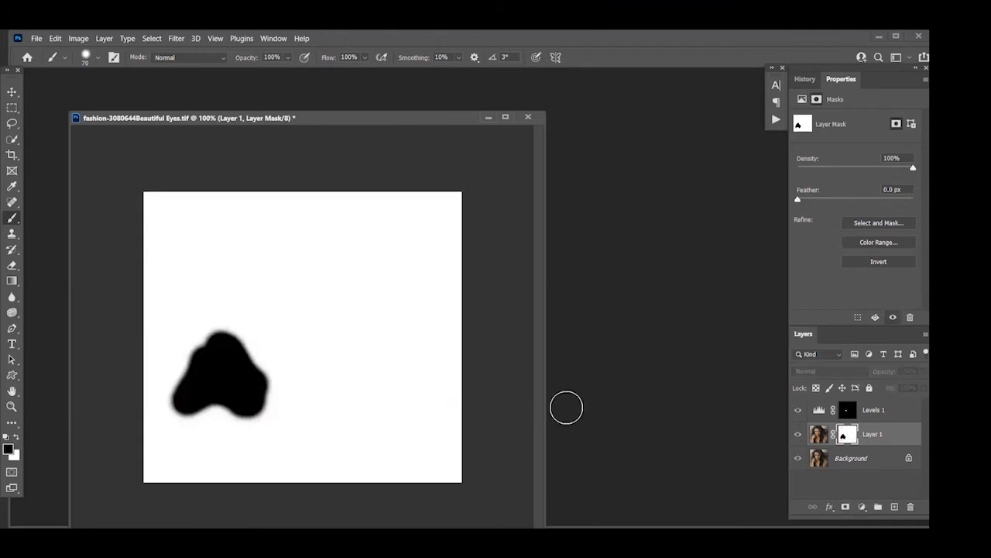
{"action": "left_click", "coordinate": [191, 357]}
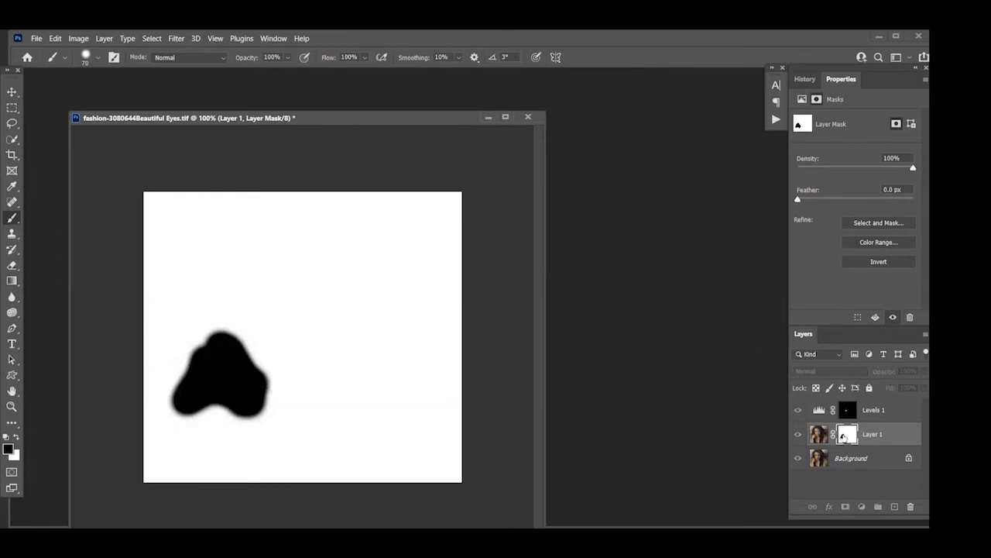
{"action": "left_click", "coordinate": [845, 437], "text": "alt"}
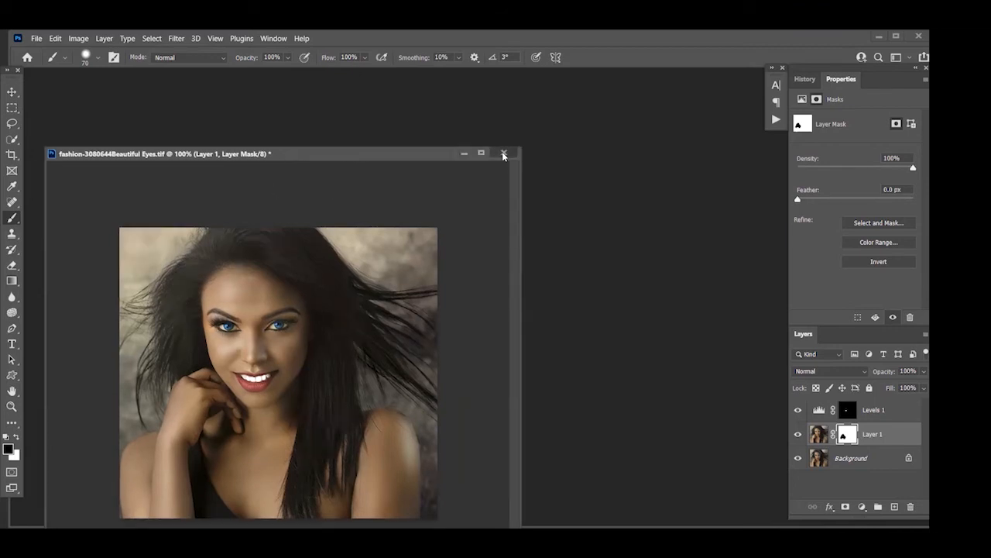
Close the Beautiful Eyes portrait without saving and open 072 (784) 2.tif from the Class 53 Images folder
{"action": "left_click", "coordinate": [504, 155]}
{"action": "left_click", "coordinate": [484, 233]}
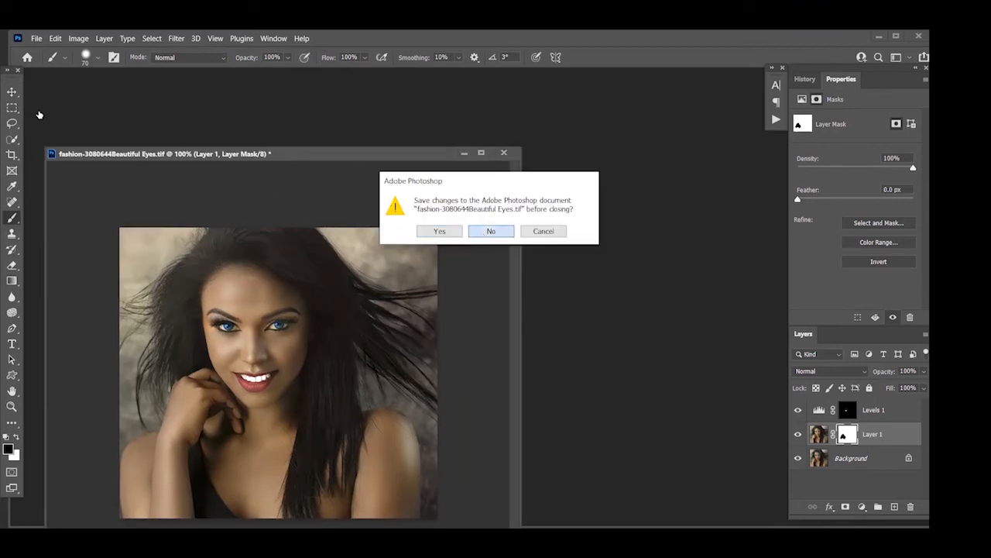
{"action": "left_click", "coordinate": [36, 38]}
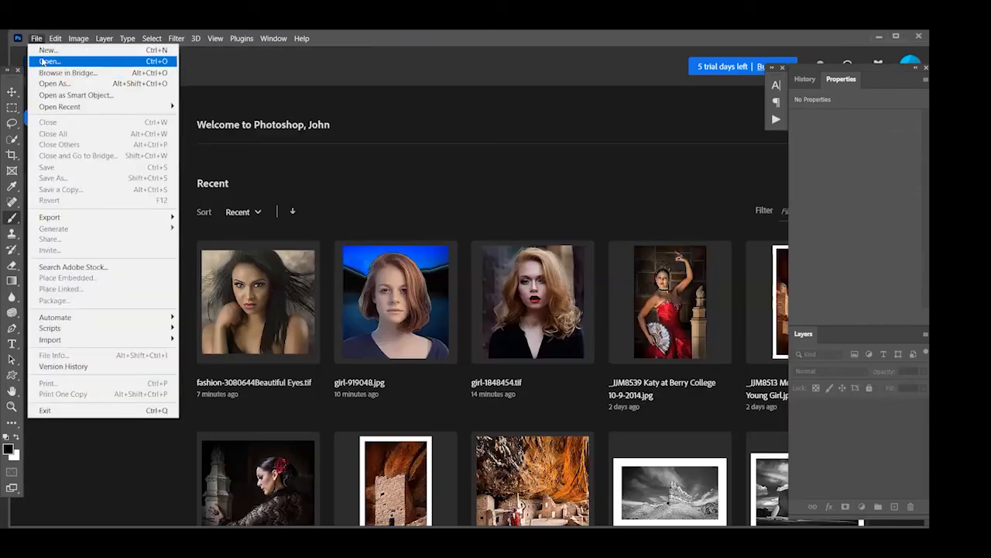
{"action": "left_click", "coordinate": [48, 61]}
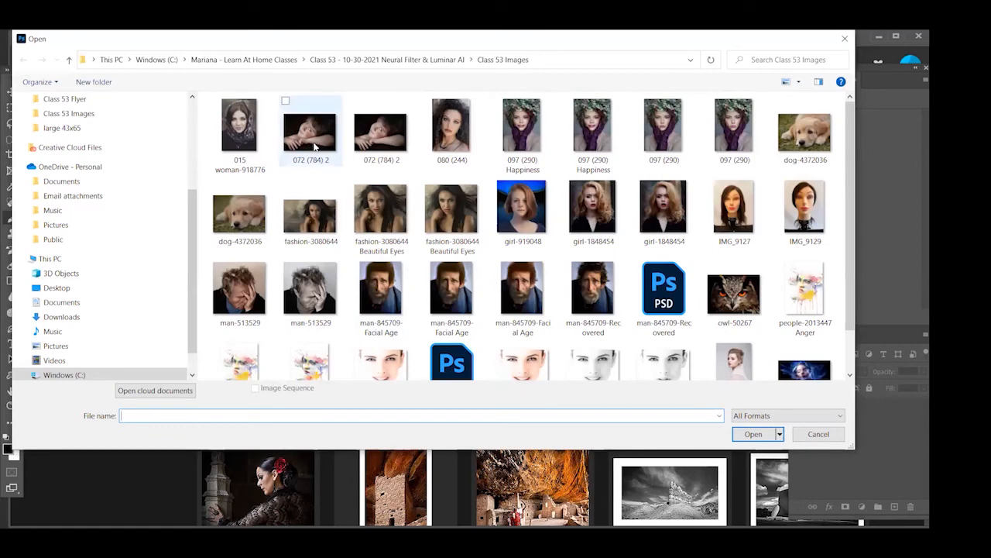
{"action": "left_click", "coordinate": [369, 138]}
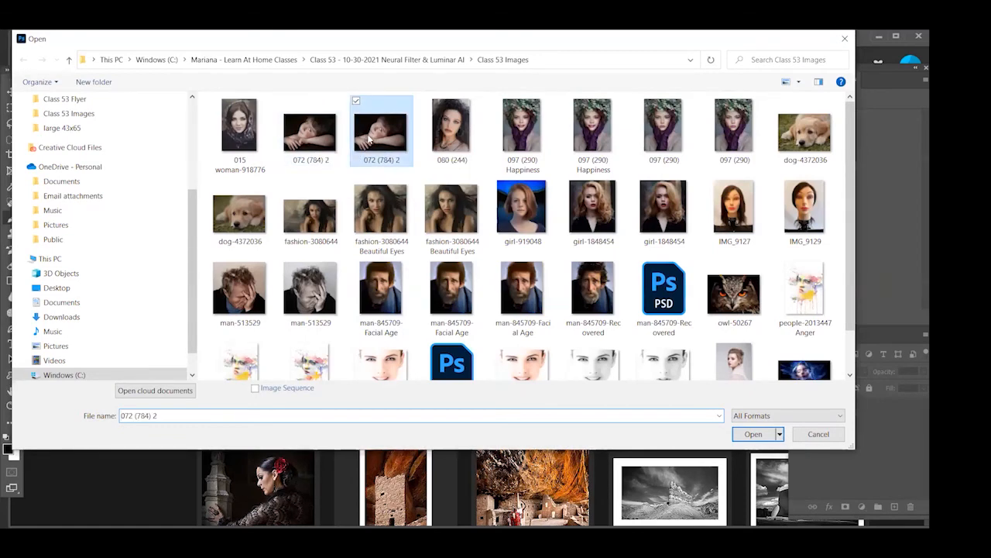
{"action": "double_click", "coordinate": [369, 137]}
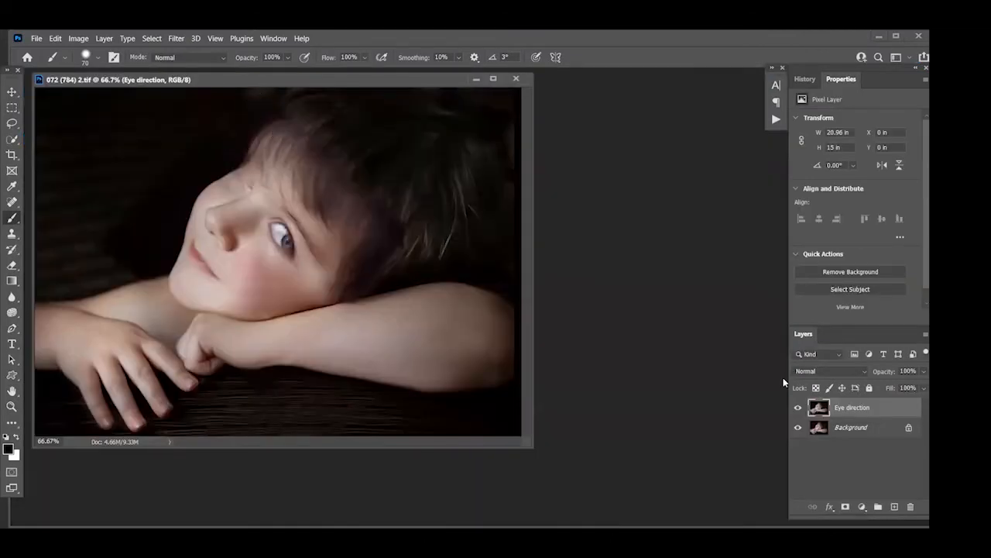
Add a layer mask to the Eye direction layer and paint black over the child's far eye to reveal the original
{"action": "left_click", "coordinate": [799, 407]}
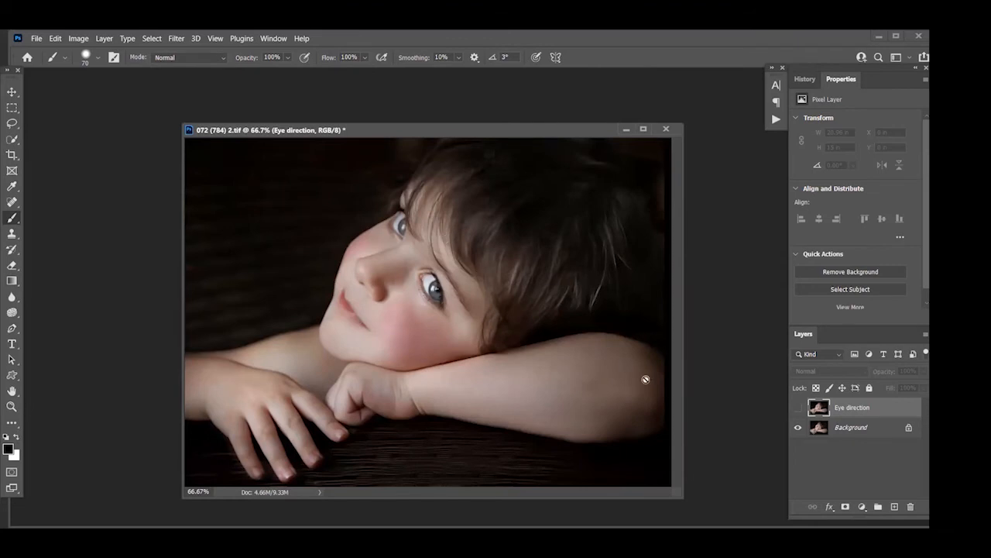
{"action": "left_click", "coordinate": [798, 409]}
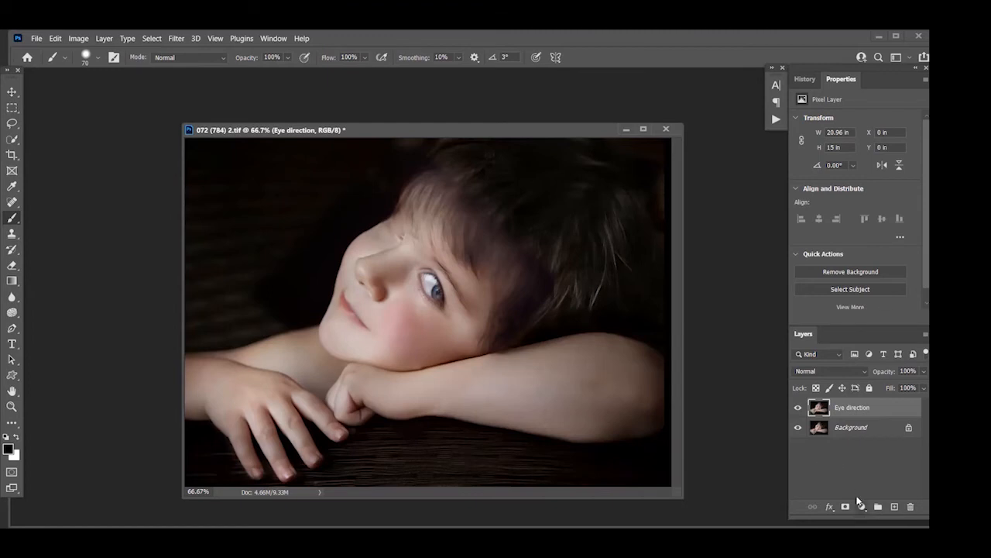
{"action": "left_click", "coordinate": [846, 507]}
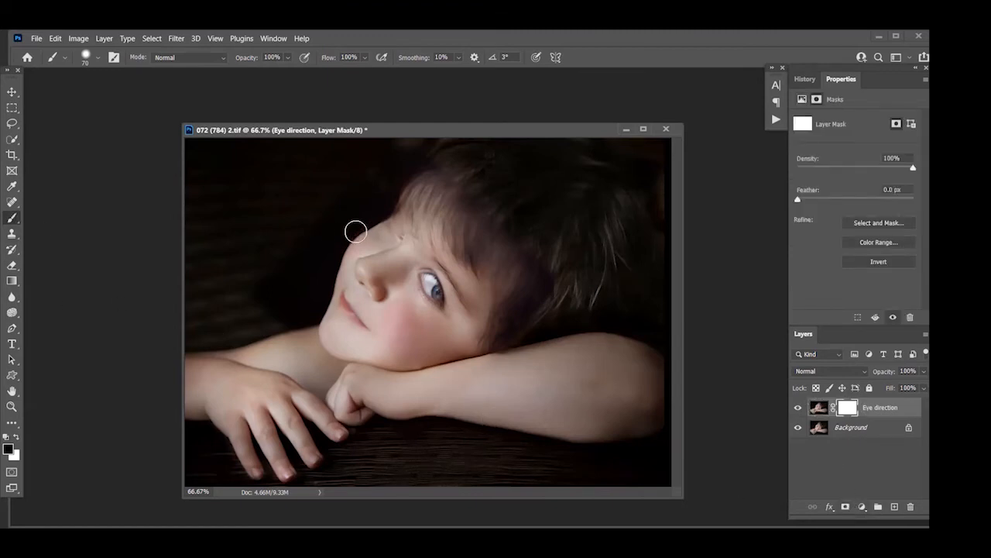
{"action": "left_click_drag", "start_coordinate": [387, 220], "coordinate": [398, 229]}
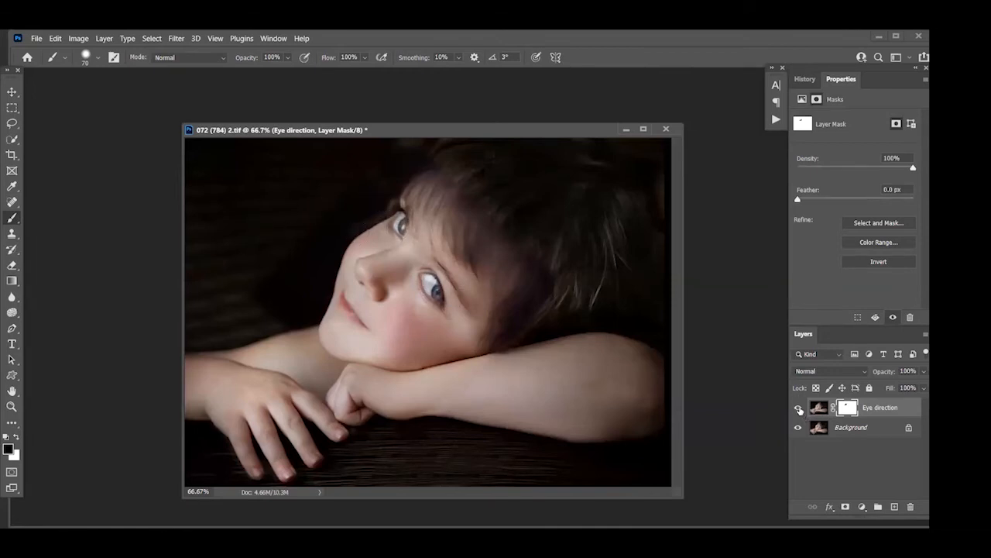
Compare the child's gaze with the Eye direction layer hidden and shown
{"action": "left_click", "coordinate": [799, 408]}
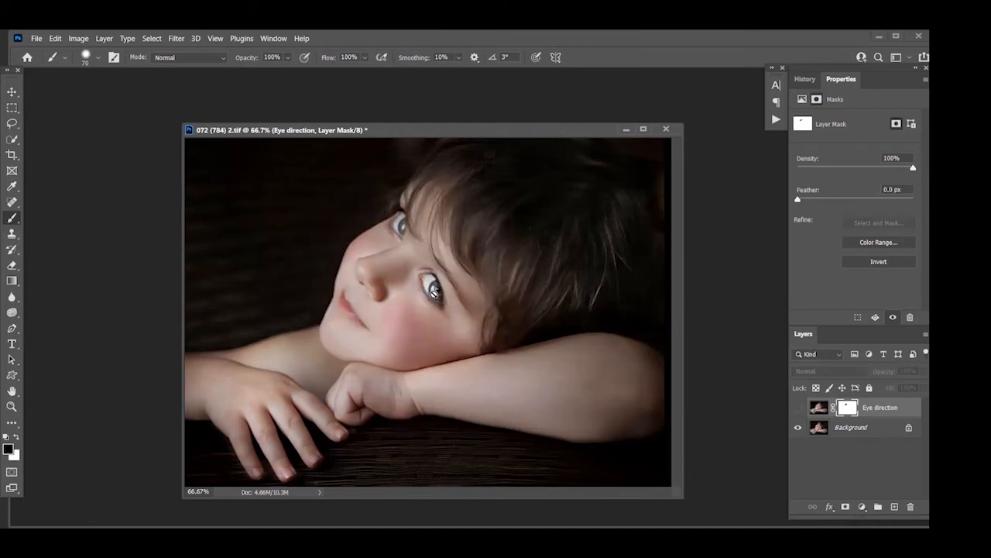
{"action": "left_click", "coordinate": [799, 409]}
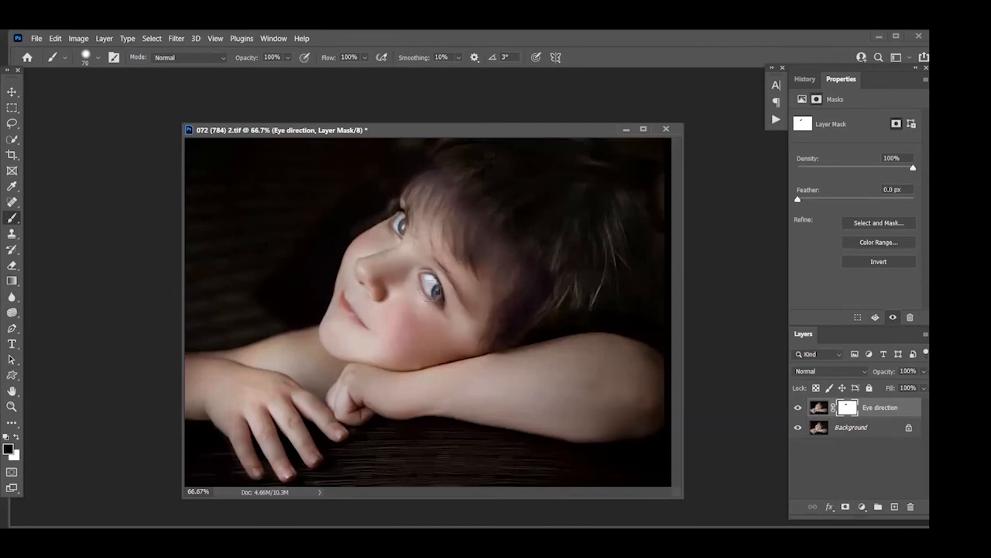
{"action": "left_click", "coordinate": [798, 407]}
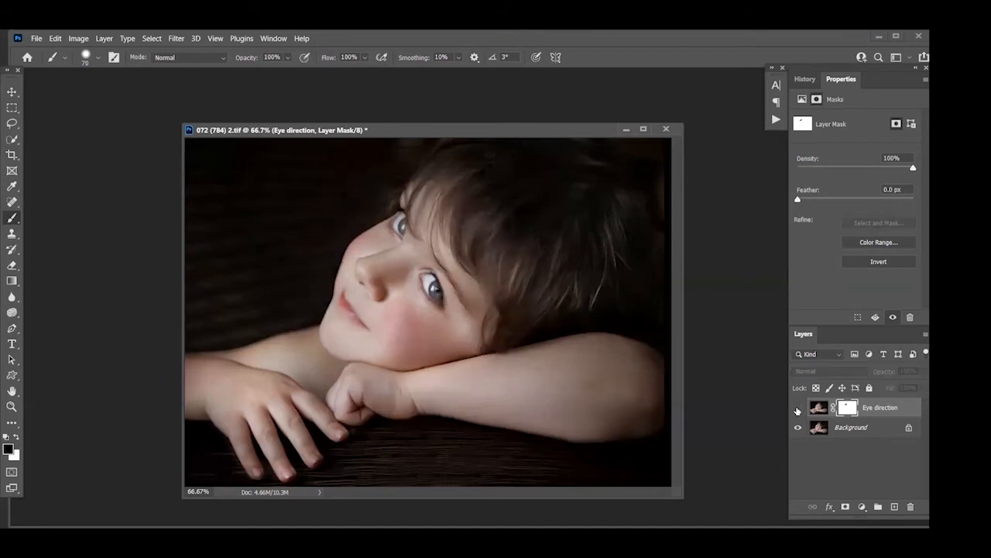
{"action": "left_click", "coordinate": [797, 408]}
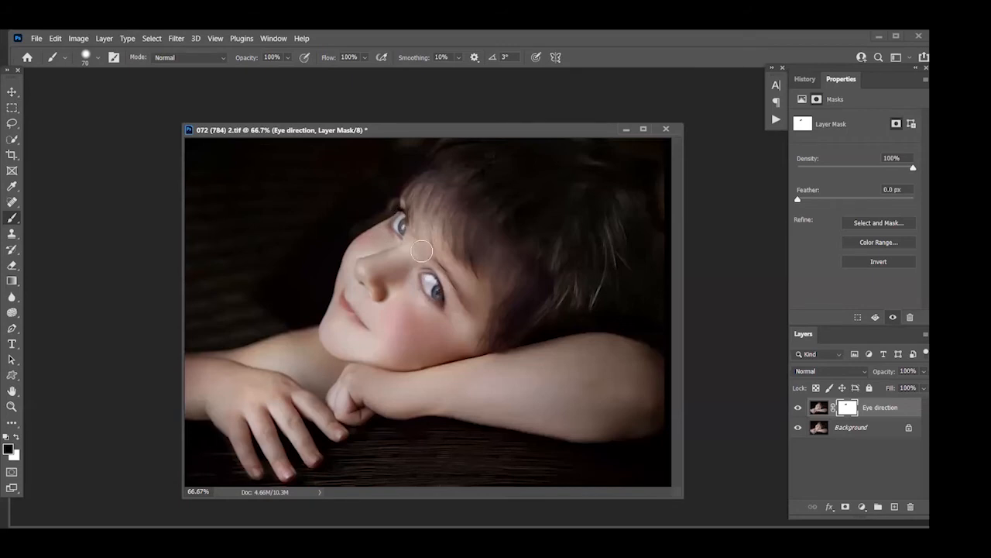
Hide the Eye direction layer, select the Background layer and open Neural Filters for it
{"action": "left_click", "coordinate": [798, 407]}
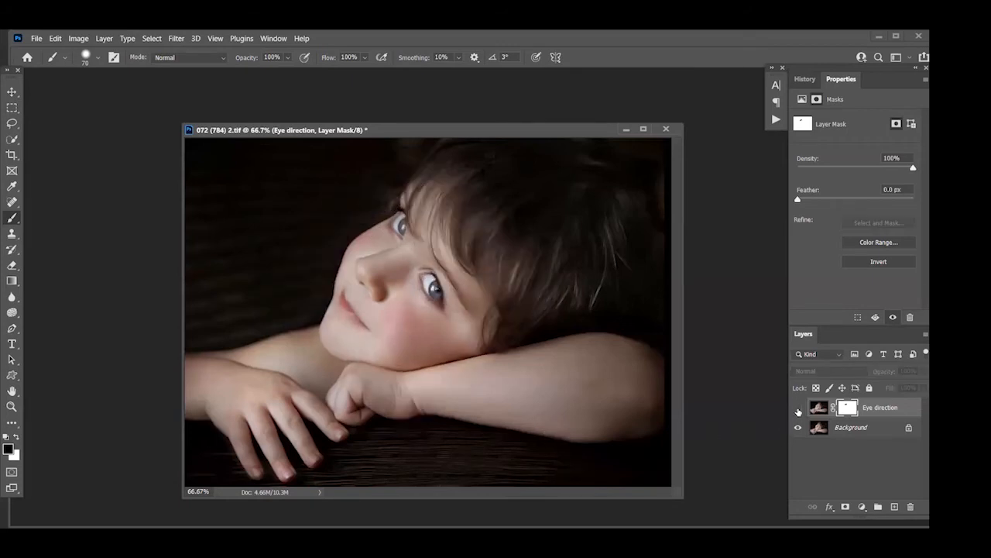
{"action": "left_click", "coordinate": [850, 429]}
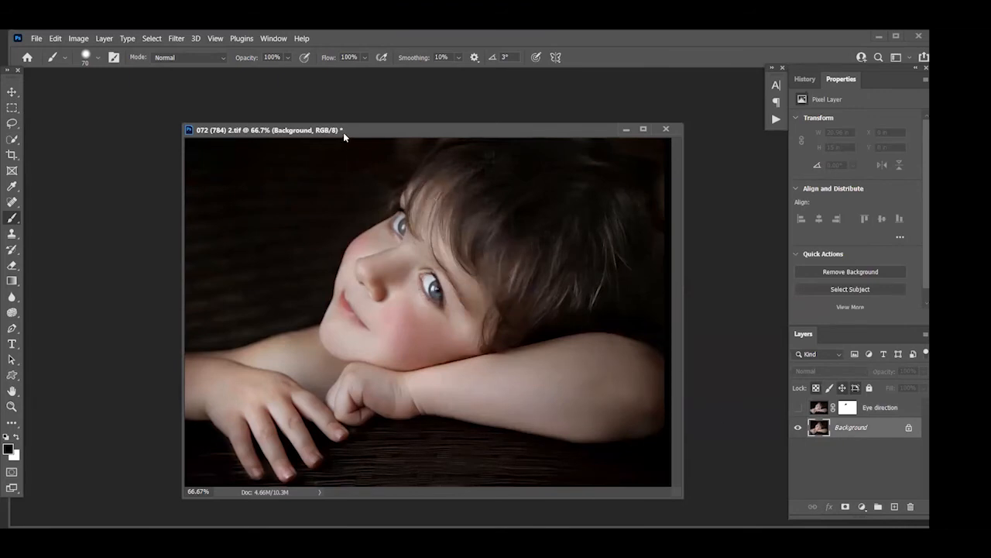
{"action": "left_click_drag", "start_coordinate": [206, 129], "coordinate": [68, 120]}
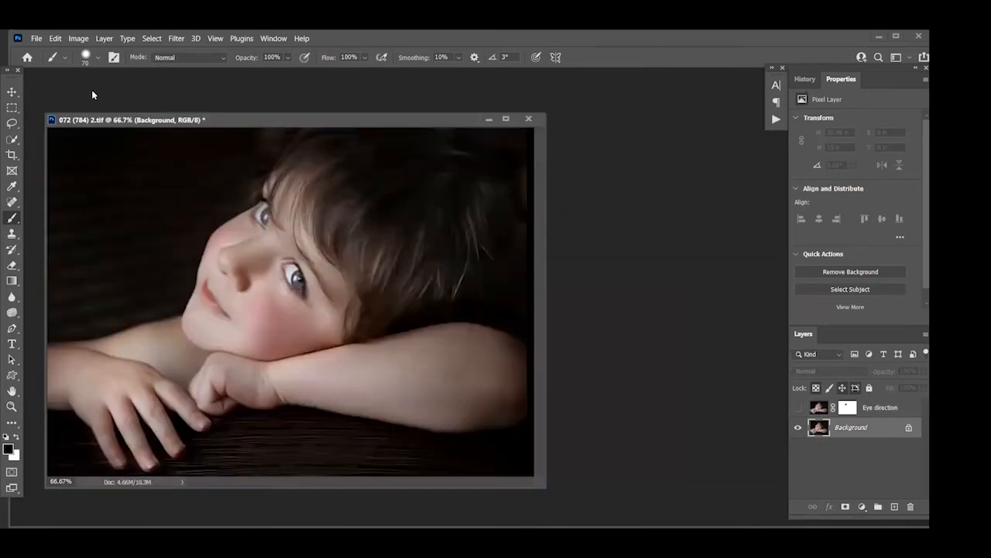
{"action": "left_click", "coordinate": [176, 38]}
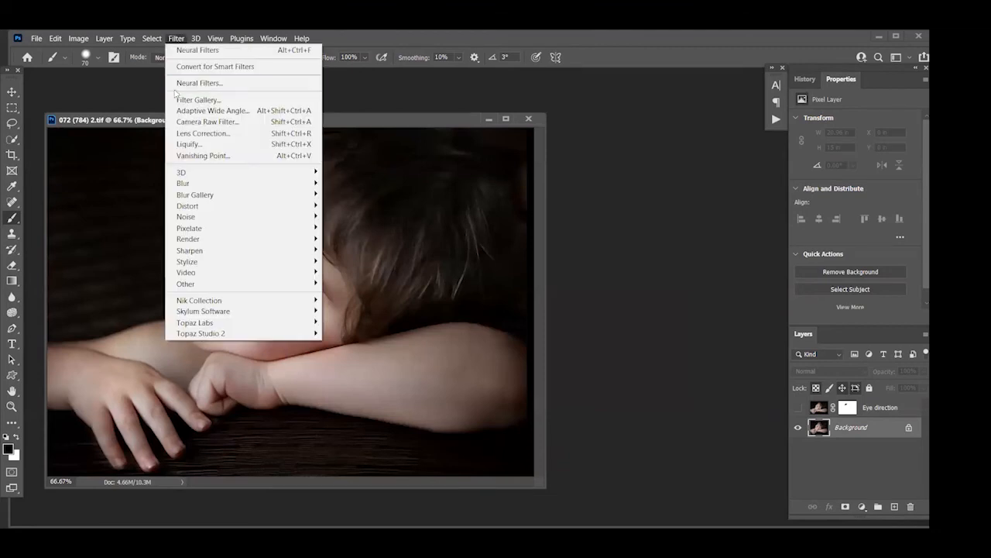
{"action": "left_click", "coordinate": [193, 83]}
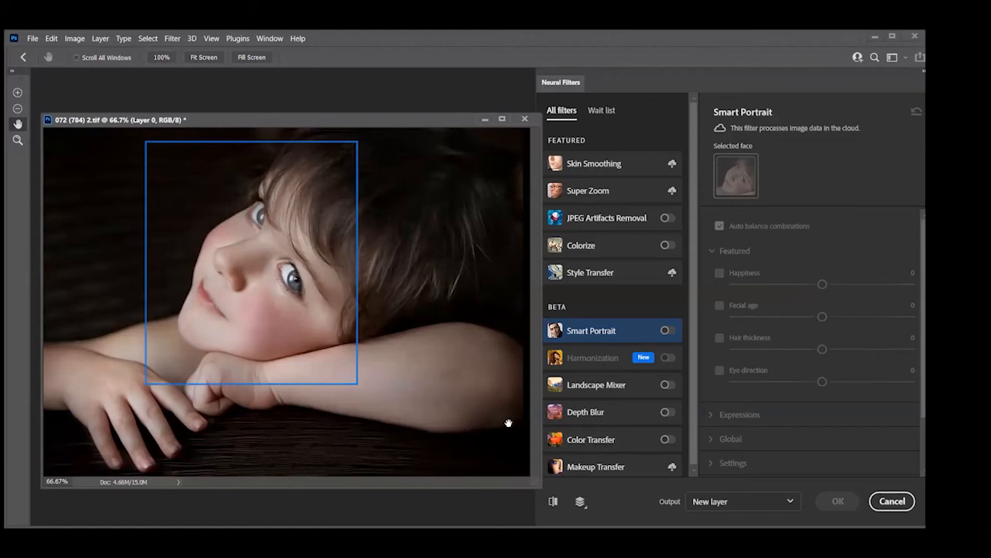
Try Smart Portrait on the child's face with Head direction at -44 and reset the filter
{"action": "left_click", "coordinate": [666, 330]}
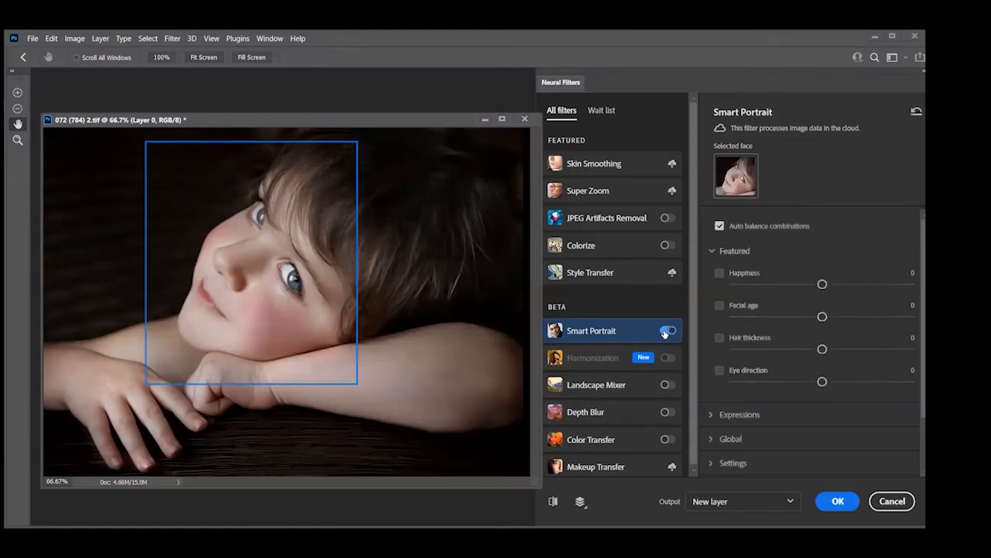
{"action": "left_click", "coordinate": [709, 439]}
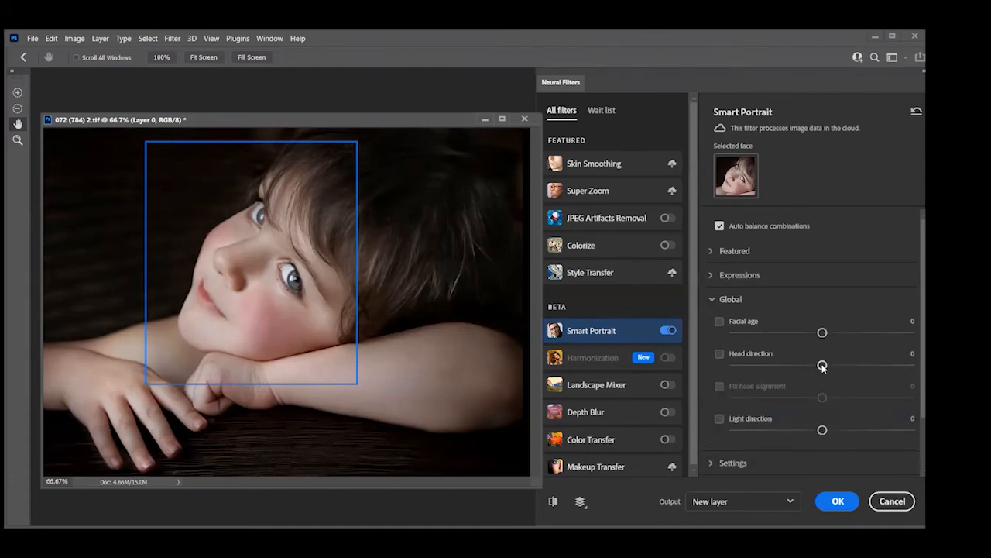
{"action": "left_click_drag", "start_coordinate": [823, 367], "coordinate": [741, 368]}
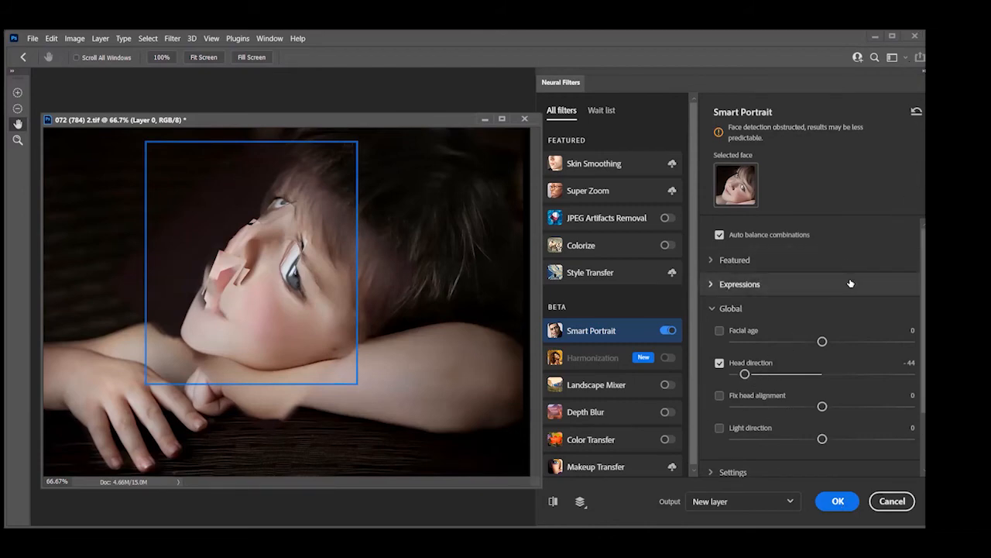
{"action": "left_click", "coordinate": [918, 103]}
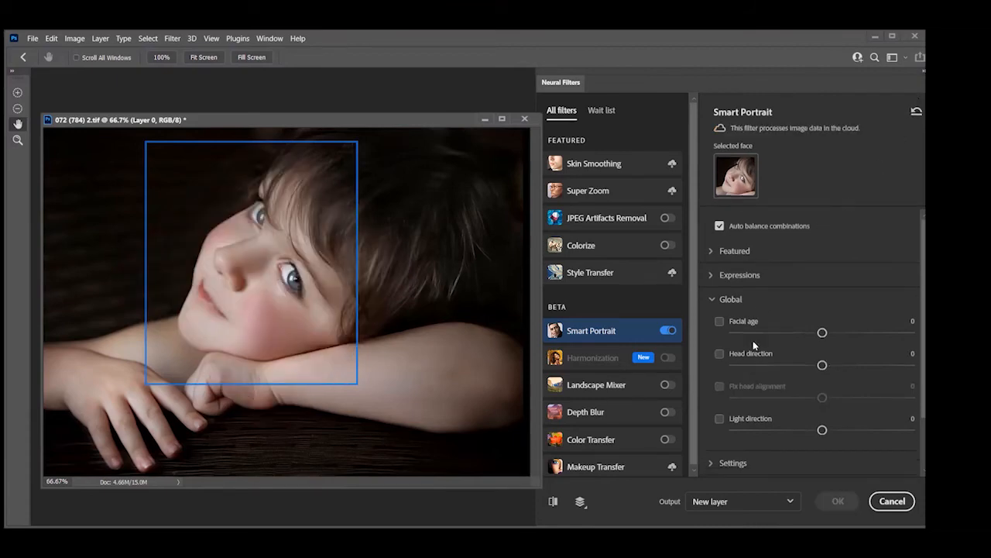
Try Head direction values of -21 and -3 on the child's face, reset Smart Portrait and cancel Neural Filters
{"action": "left_click_drag", "start_coordinate": [822, 365], "coordinate": [783, 347]}
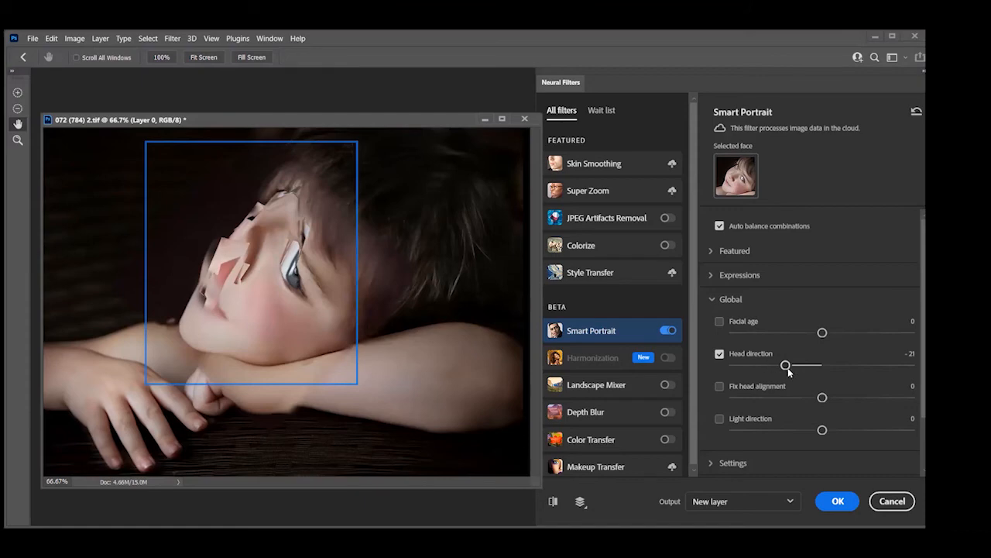
{"action": "left_click_drag", "start_coordinate": [787, 368], "coordinate": [816, 365]}
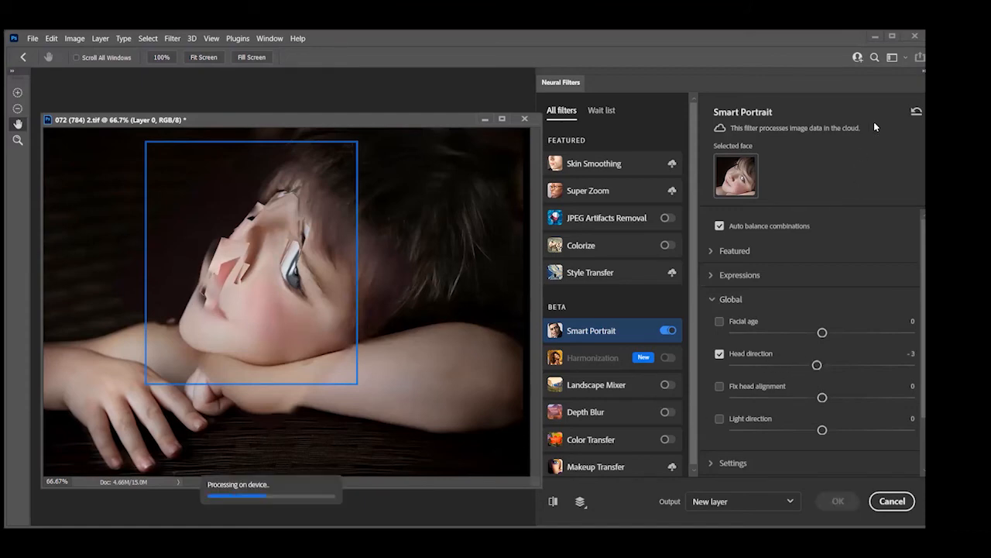
{"action": "left_click", "coordinate": [917, 112]}
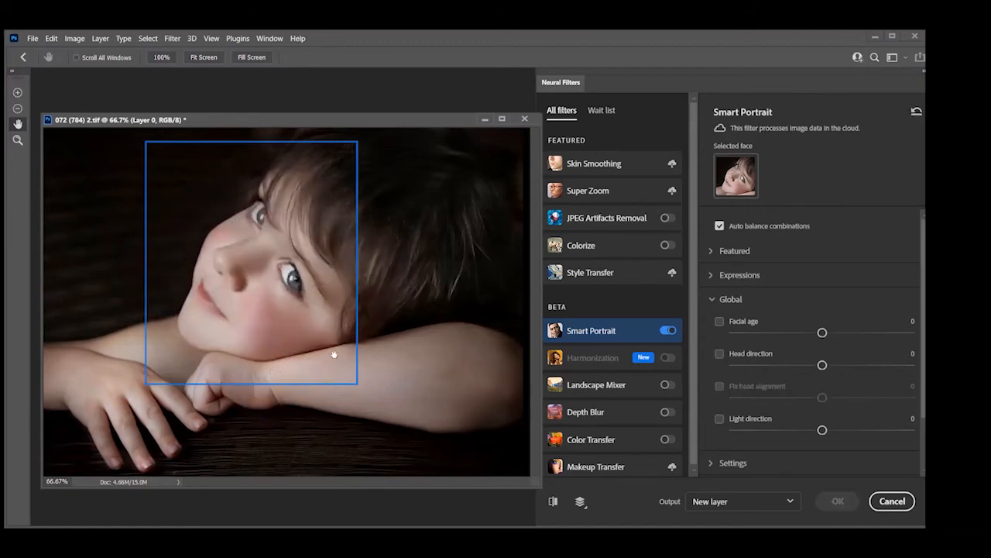
{"action": "left_click", "coordinate": [885, 503]}
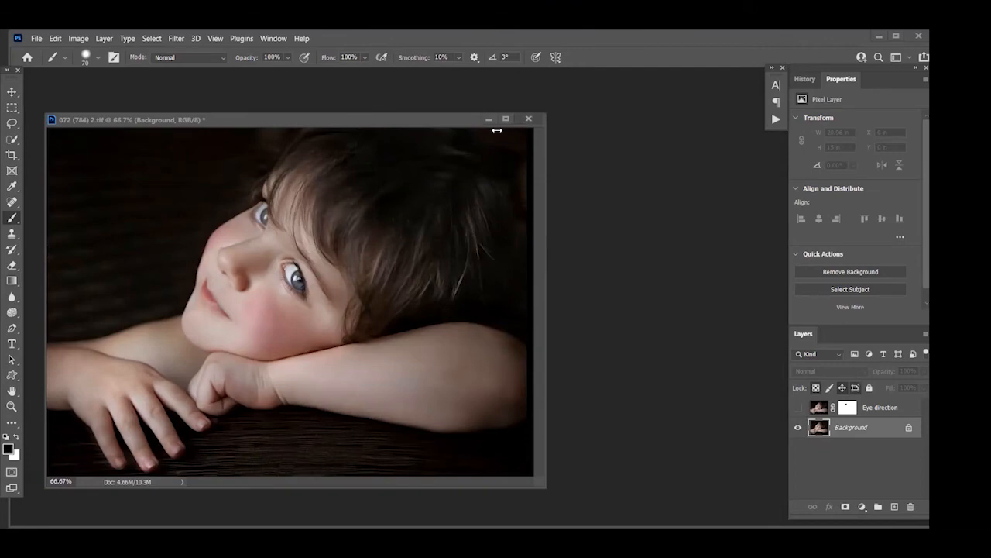
Close the child's portrait and open woman-2303361 Happy Face colorized.tif from the Class 53 Images folder
{"action": "left_click", "coordinate": [529, 119]}
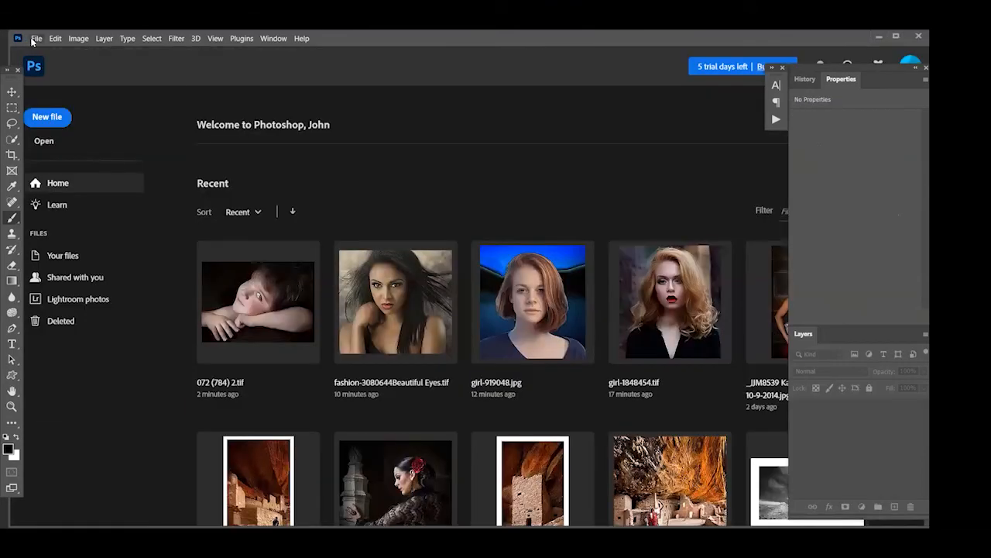
{"action": "left_click", "coordinate": [34, 39]}
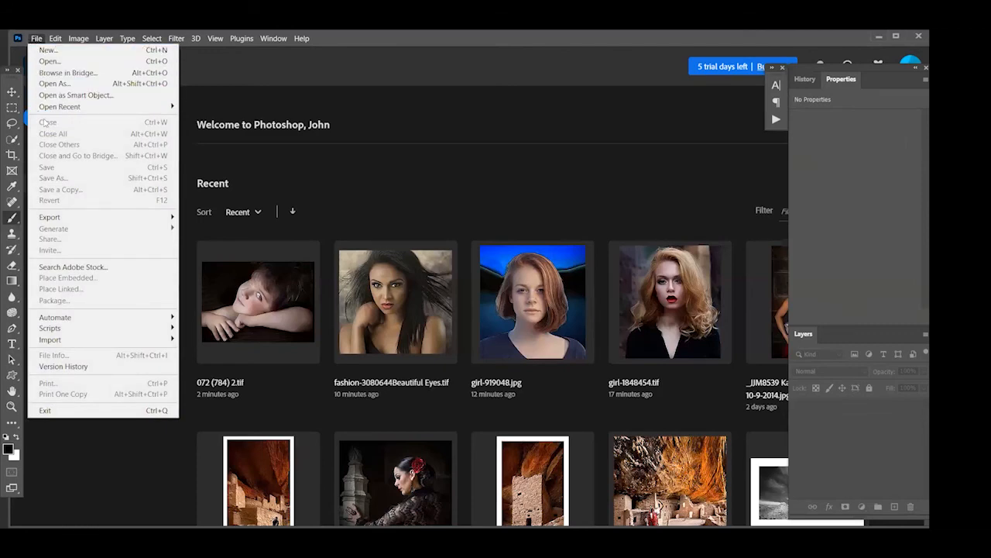
{"action": "left_click", "coordinate": [50, 62]}
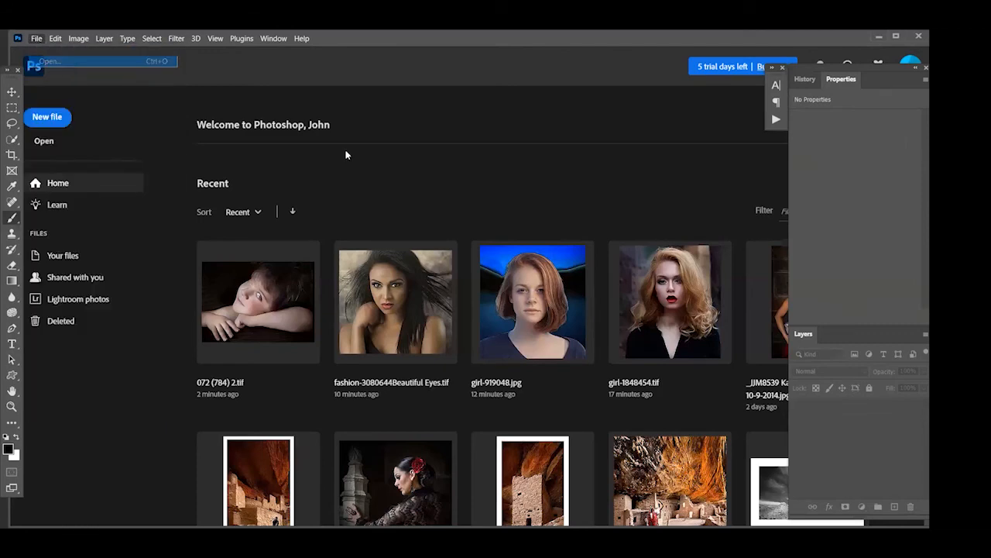
{"action": "scroll", "coordinate": [374, 240], "scroll_direction": "down", "scroll_amount": 1}
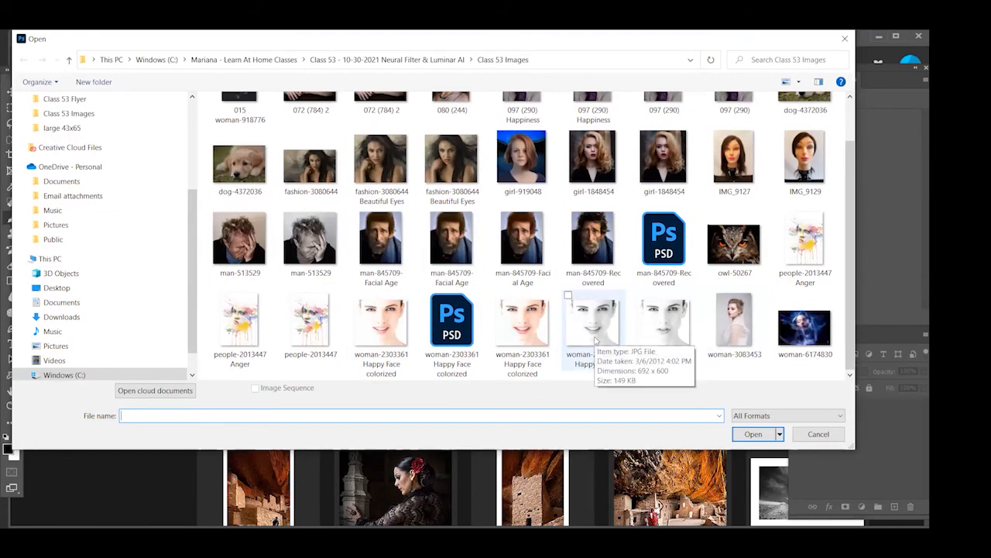
{"action": "left_click", "coordinate": [546, 341]}
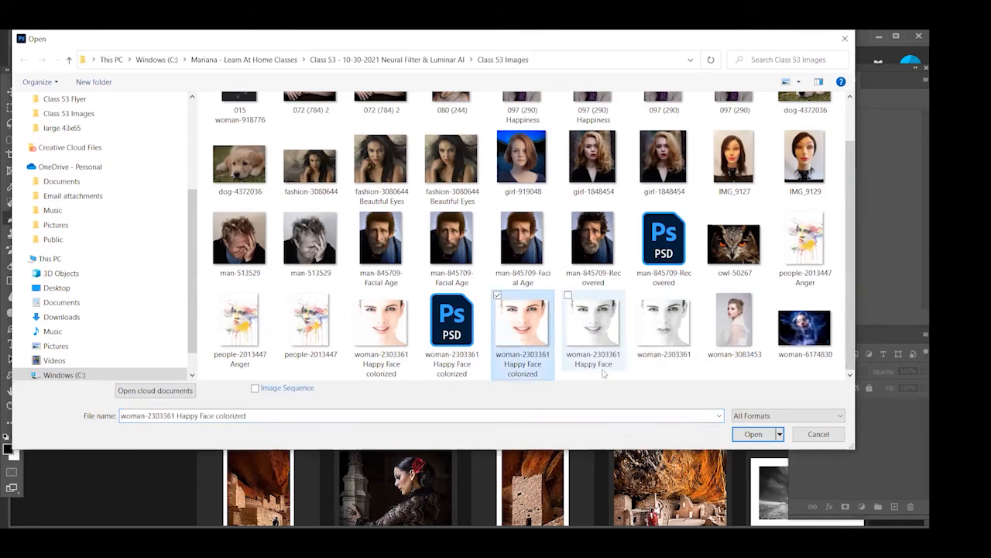
{"action": "left_click", "coordinate": [753, 434]}
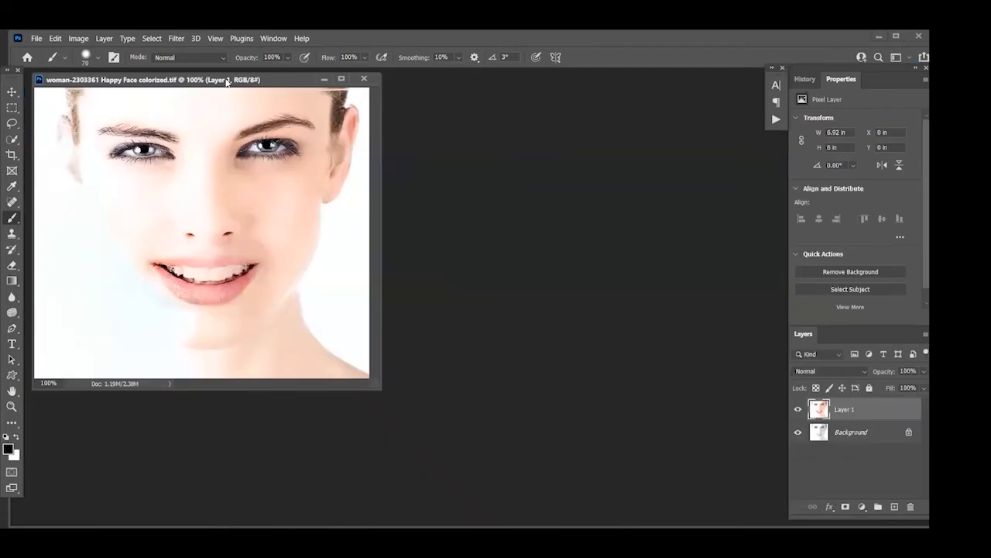
Compare the woman's portrait with the colorized Layer 1 hidden and shown
{"action": "left_click_drag", "start_coordinate": [226, 83], "coordinate": [299, 146]}
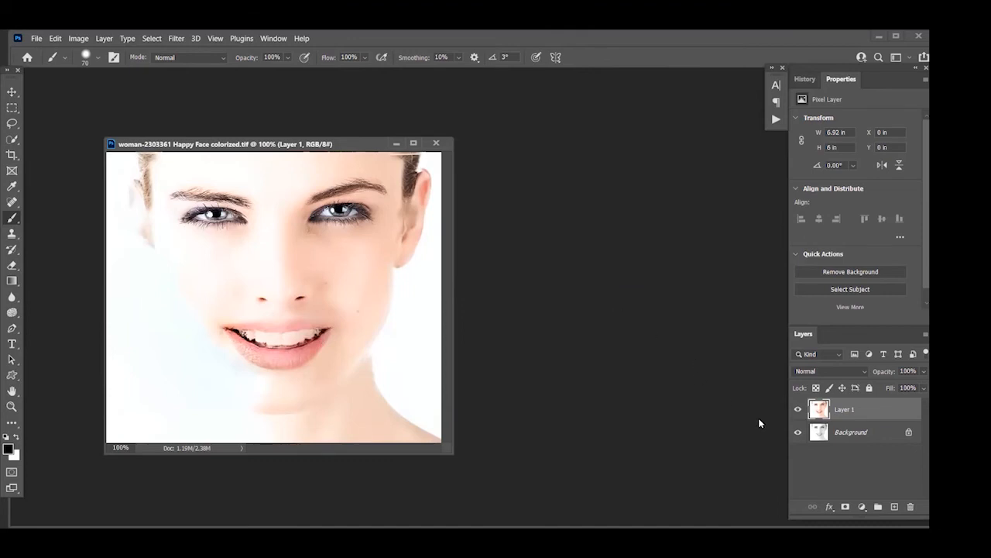
{"action": "left_click", "coordinate": [797, 409]}
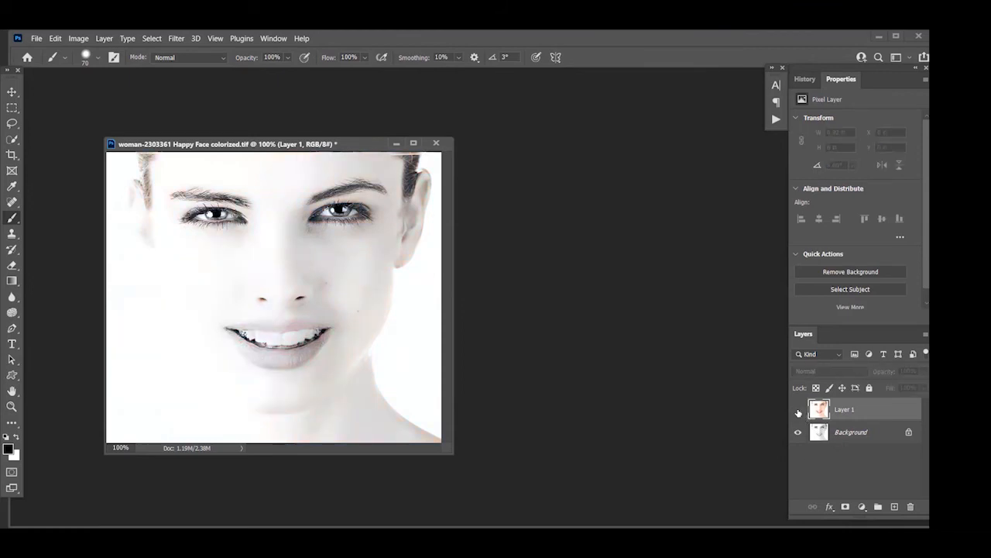
{"action": "left_click", "coordinate": [799, 411]}
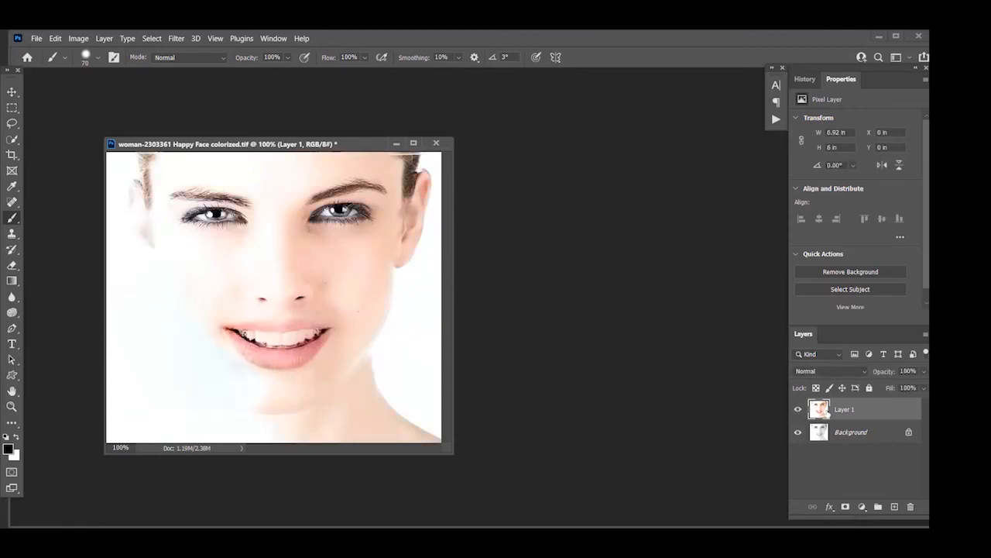
Hide Layer 1, select the black-and-white Background layer and open Neural Filters for it
{"action": "left_click", "coordinate": [799, 410]}
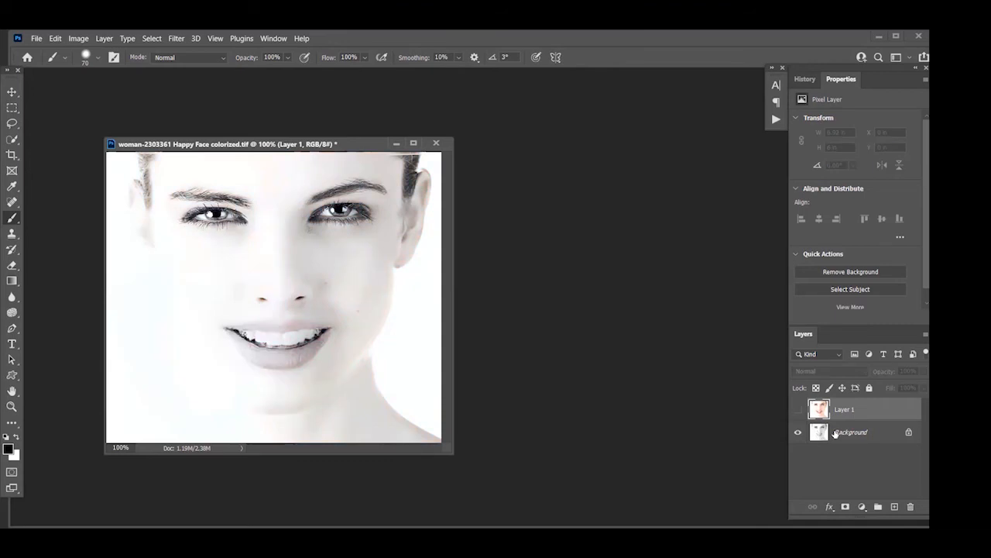
{"action": "left_click", "coordinate": [837, 432]}
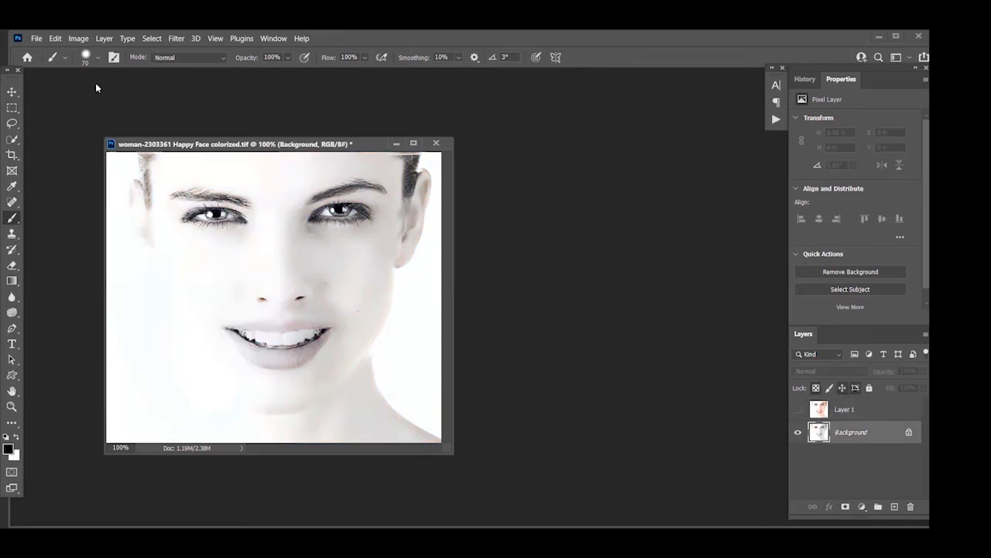
{"action": "left_click", "coordinate": [181, 41]}
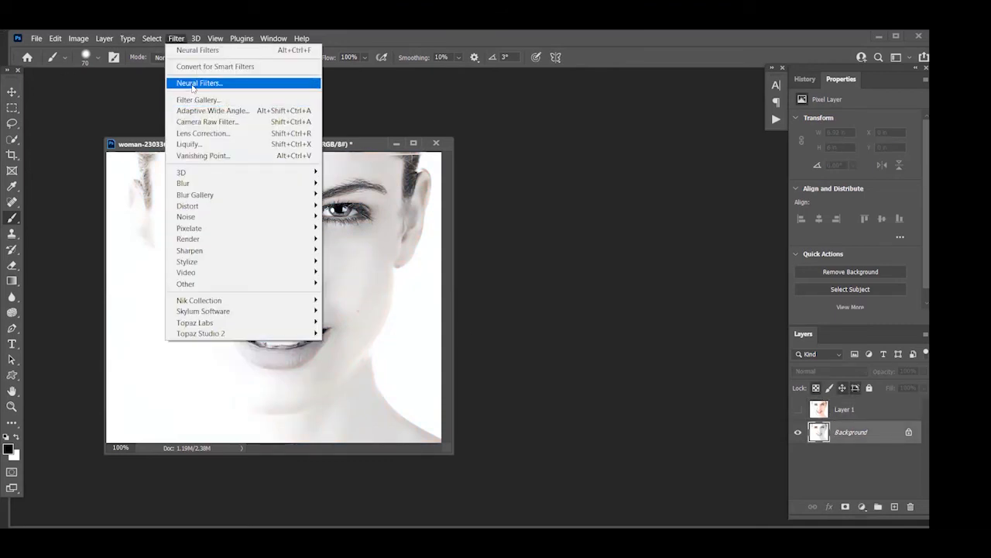
{"action": "left_click", "coordinate": [191, 83]}
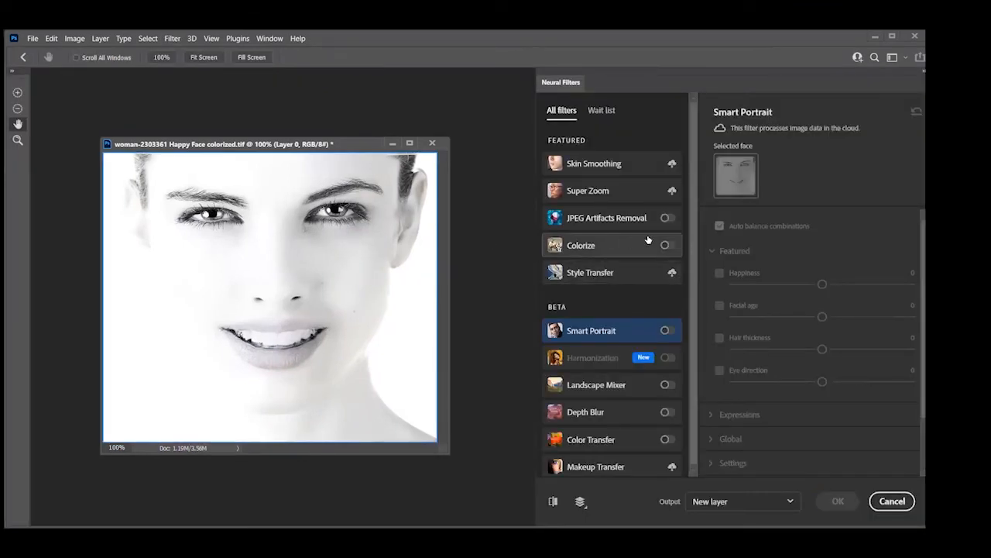
Enable the Colorize filter on the woman's portrait and compare the preview with the original
{"action": "left_click", "coordinate": [664, 247]}
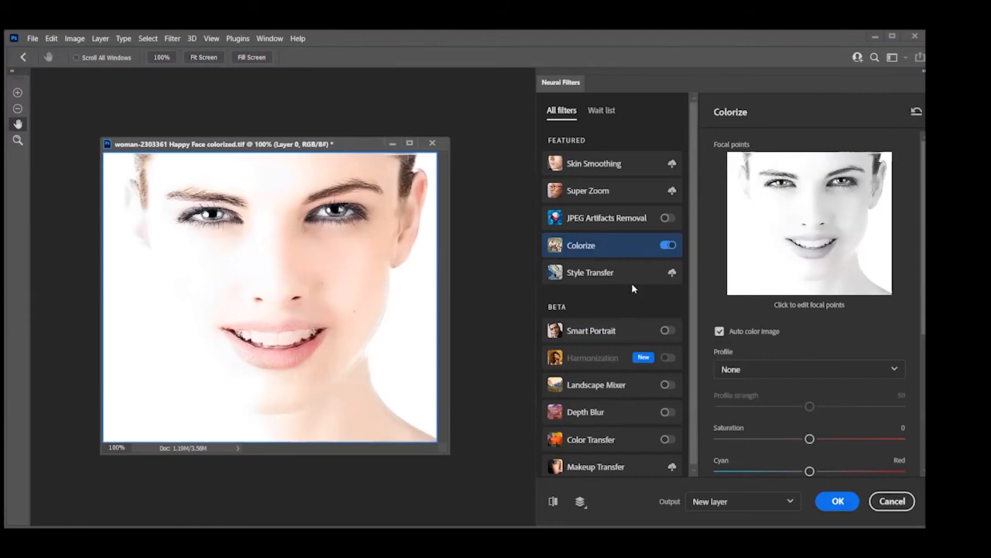
{"action": "left_click", "coordinate": [554, 501]}
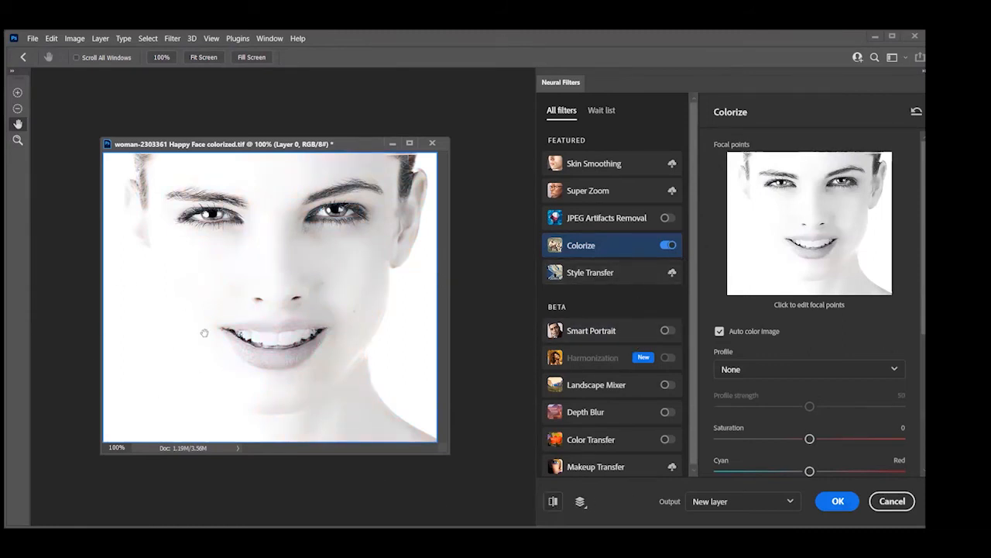
{"action": "left_click", "coordinate": [552, 501]}
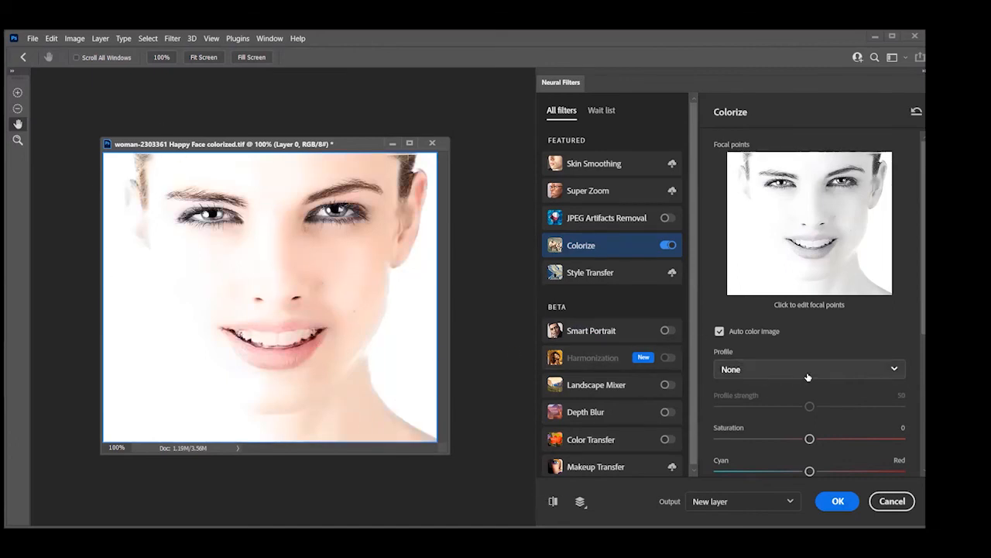
Try the Retro blue brown and Retro high contrast Colorize profiles, set the profile back to None and cancel the filter
{"action": "left_click", "coordinate": [769, 365]}
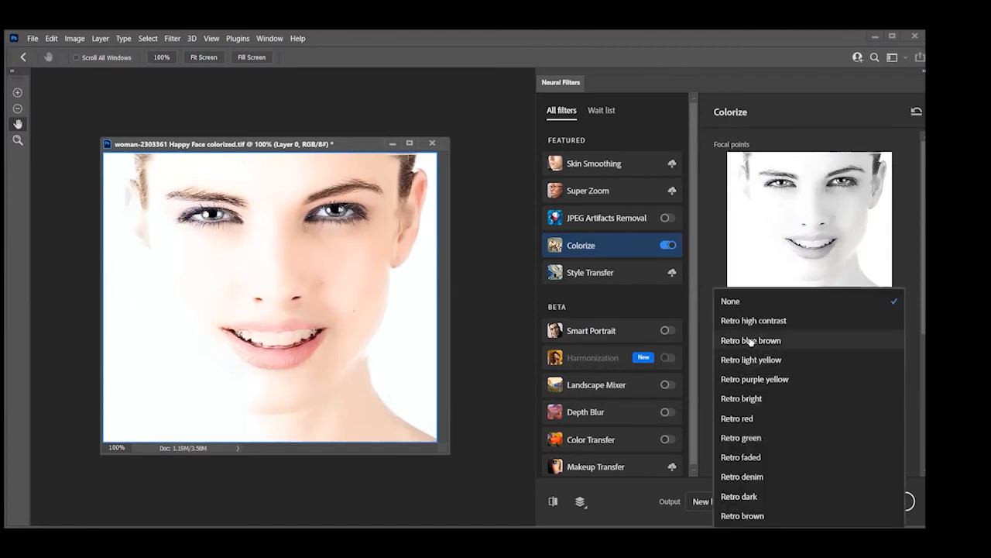
{"action": "left_click", "coordinate": [751, 340]}
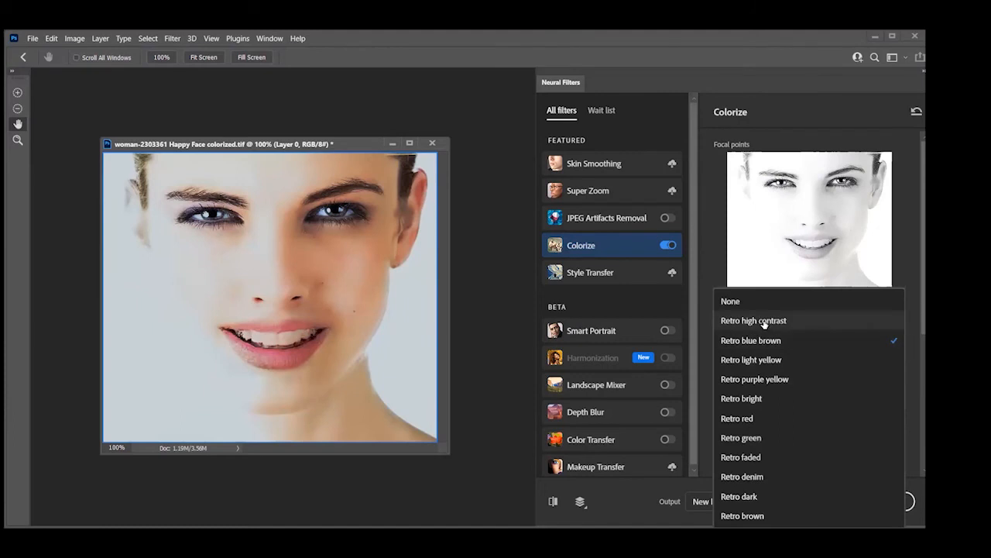
{"action": "left_click", "coordinate": [766, 320]}
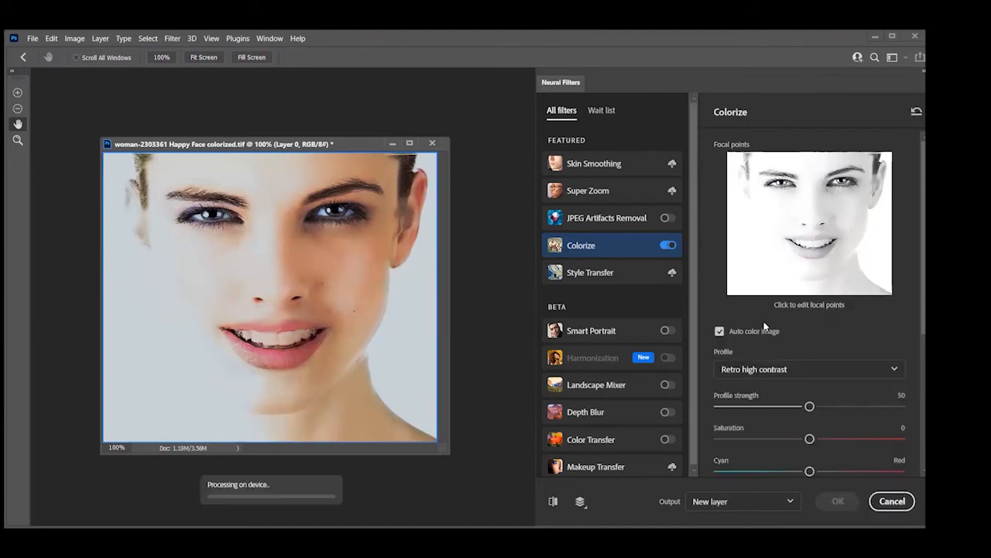
{"action": "left_click", "coordinate": [817, 375]}
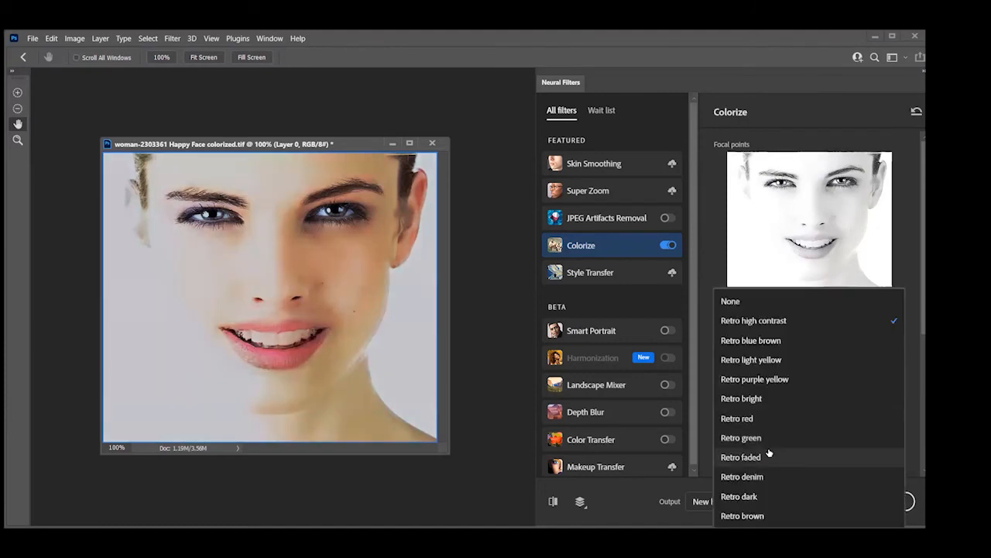
{"action": "left_click", "coordinate": [731, 302]}
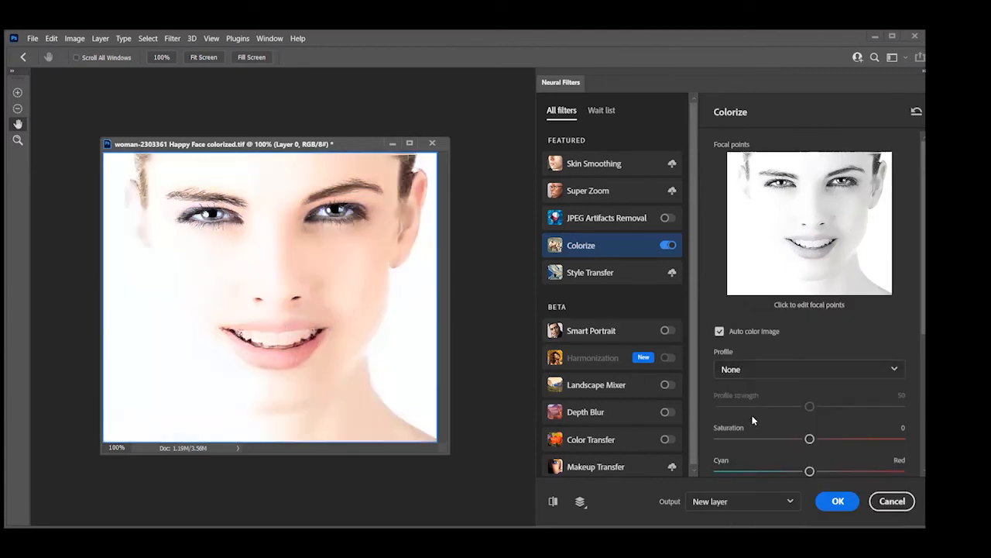
{"action": "left_click", "coordinate": [894, 500]}
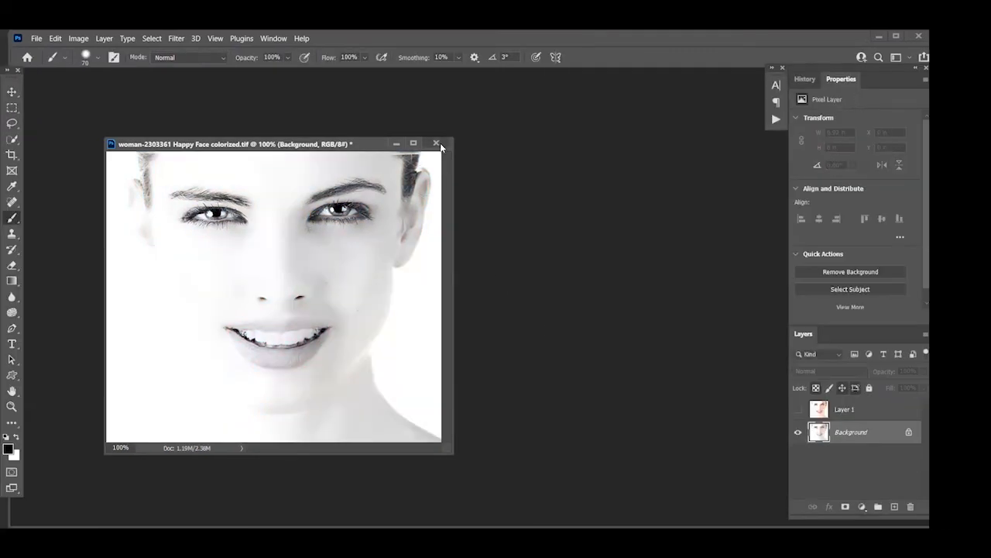
Close the Happy Face colorized portrait without saving it and open the woman-3083453 image from the Class 53 Images folder
{"action": "left_click", "coordinate": [436, 144]}
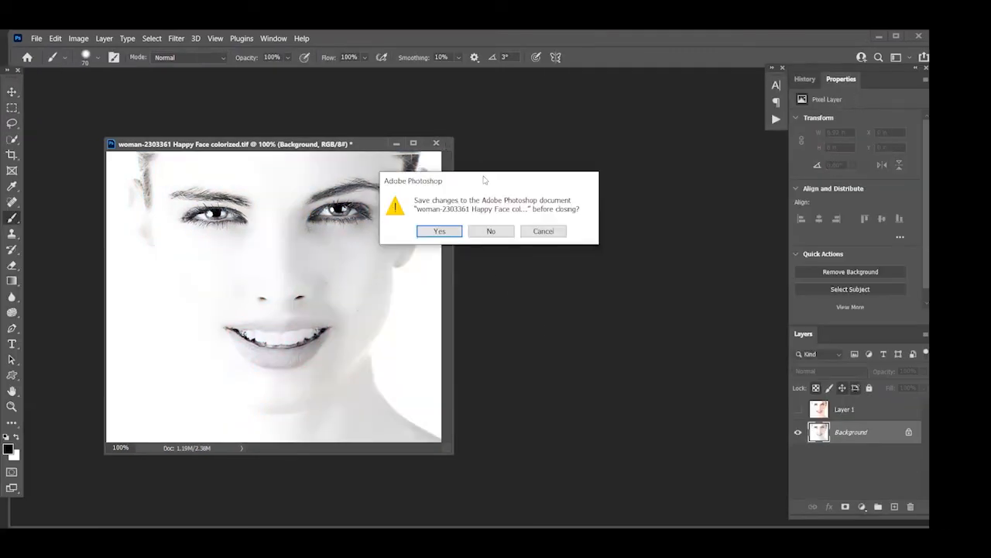
{"action": "left_click", "coordinate": [475, 230]}
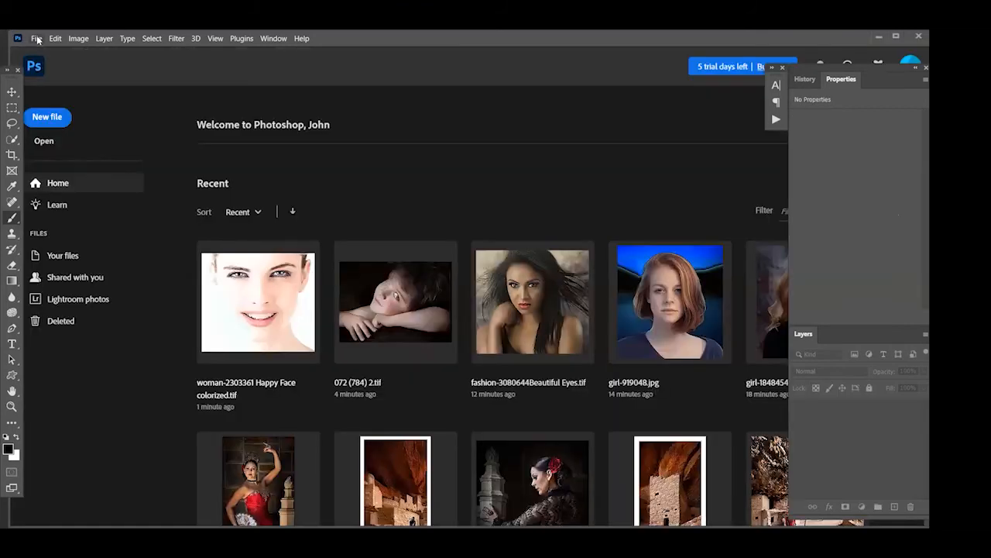
{"action": "left_click", "coordinate": [37, 39]}
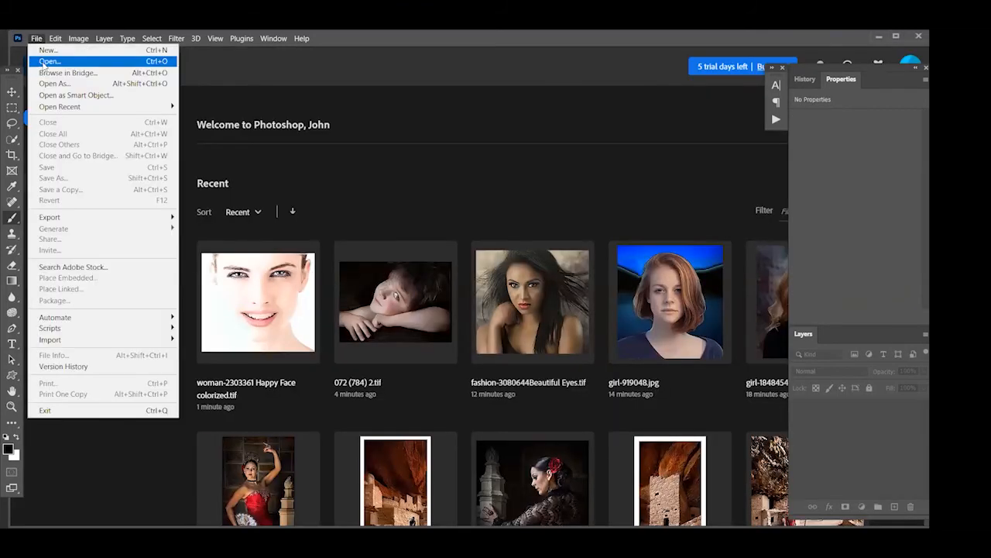
{"action": "left_click", "coordinate": [48, 61]}
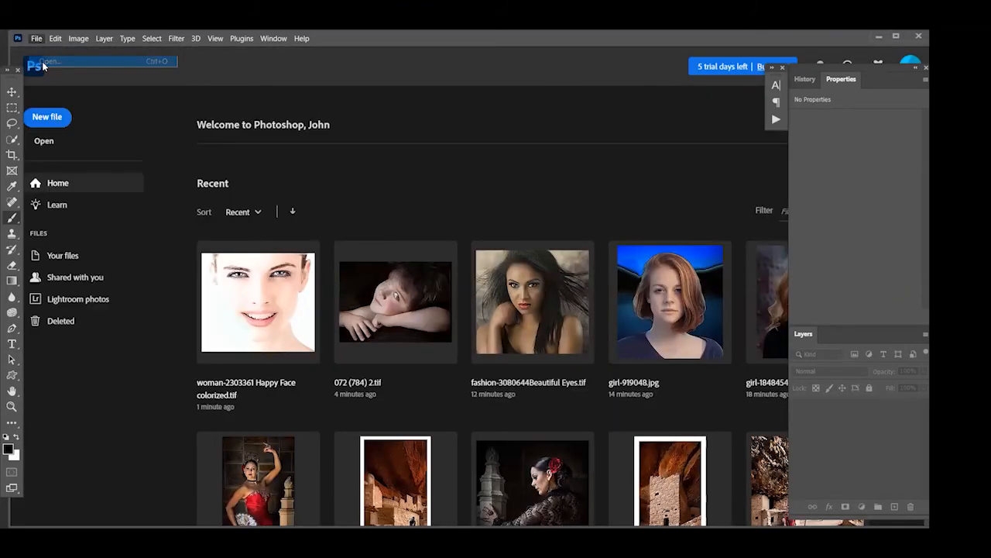
{"action": "scroll", "coordinate": [496, 341], "scroll_direction": "down", "scroll_amount": 1}
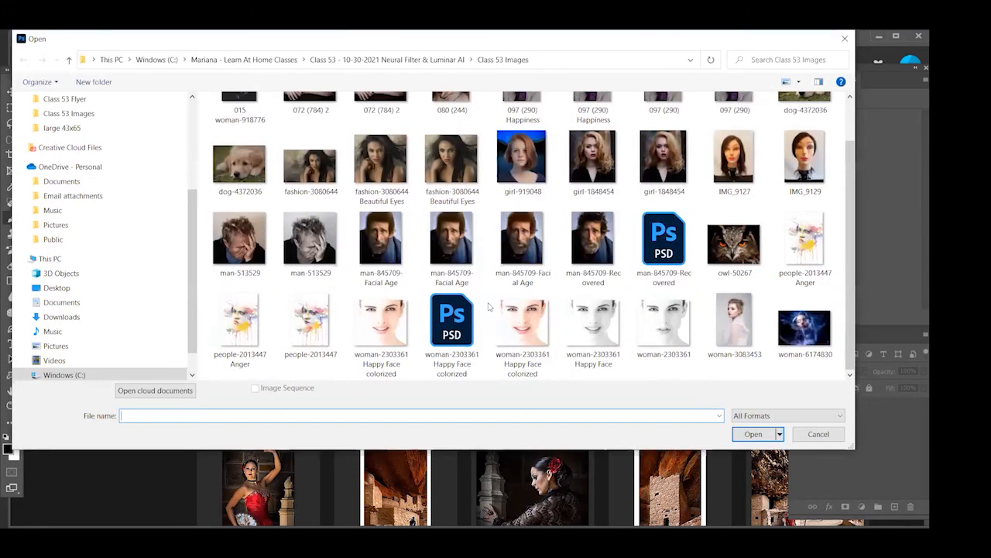
{"action": "left_click", "coordinate": [819, 340]}
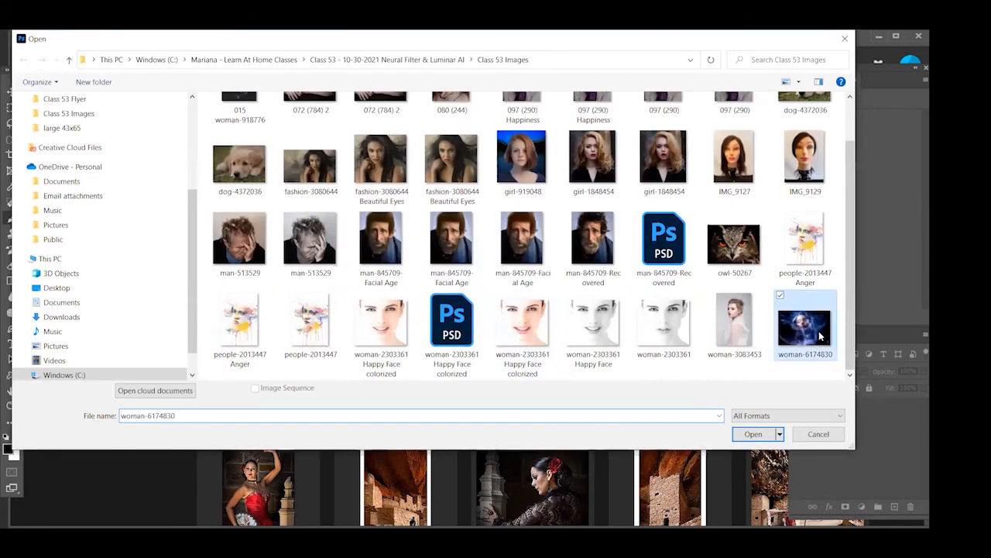
{"action": "left_click", "coordinate": [745, 341]}
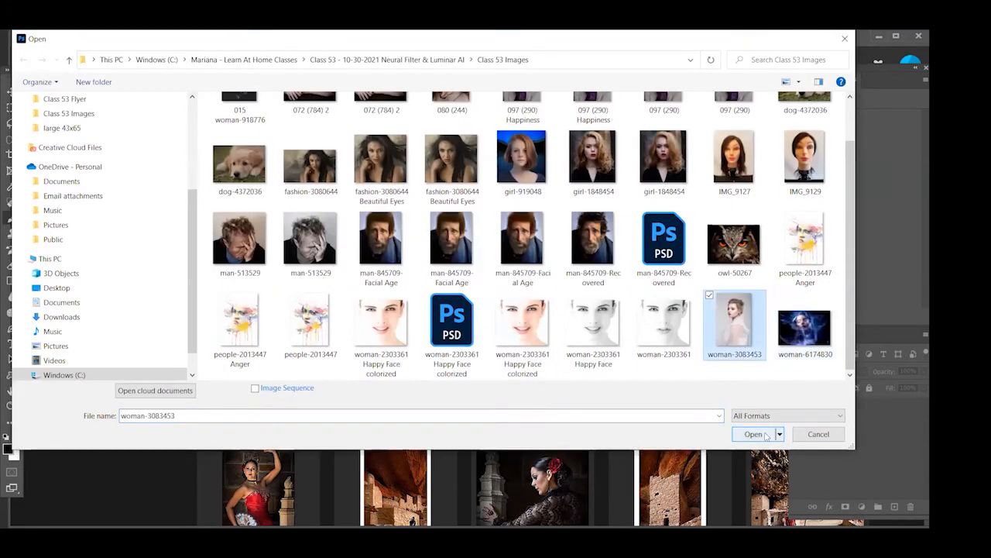
{"action": "left_click", "coordinate": [755, 434]}
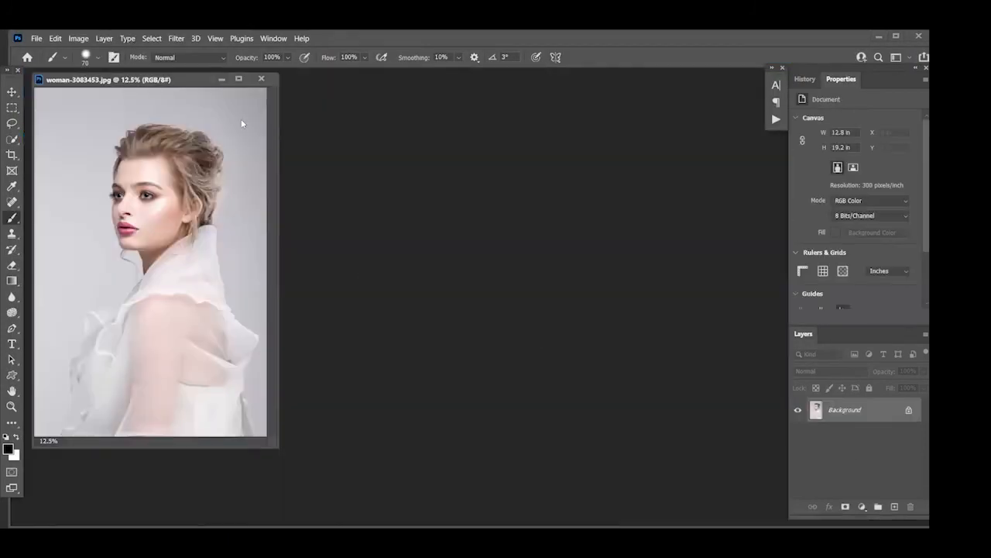
{"action": "left_click_drag", "start_coordinate": [128, 79], "coordinate": [241, 119]}
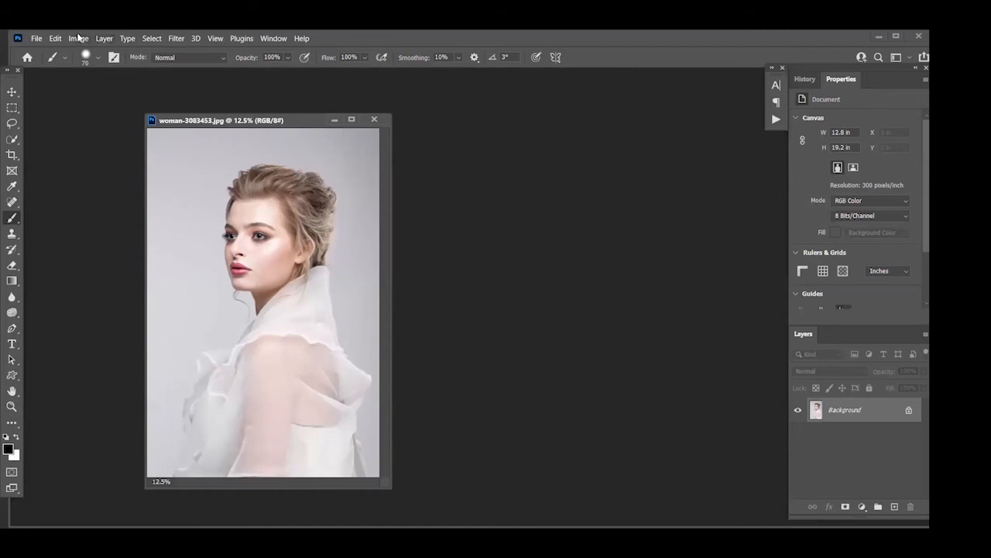
Resize the woman-3083453 image to a width of 5 inches at 100 pixels/inch and fit it on screen
{"action": "left_click", "coordinate": [79, 38]}
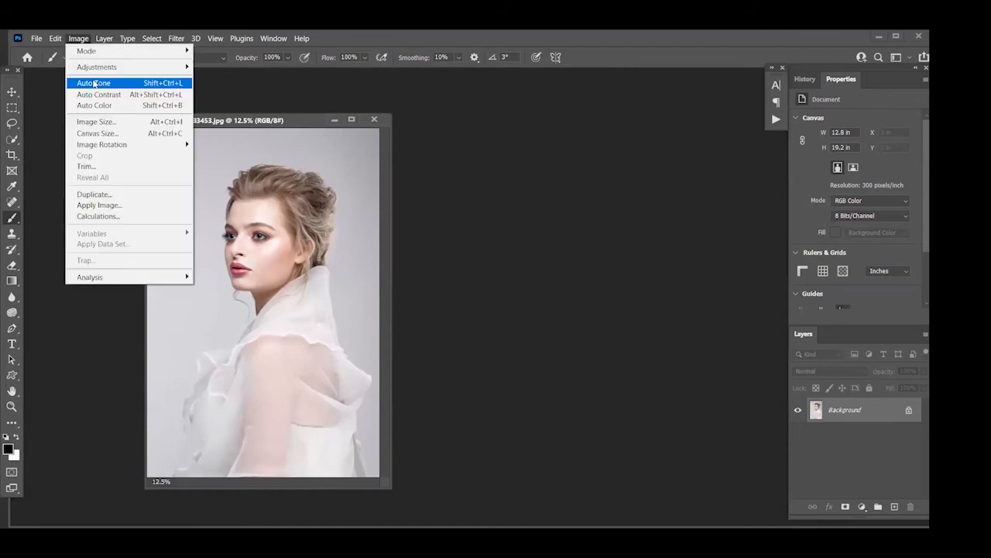
{"action": "left_click", "coordinate": [92, 121]}
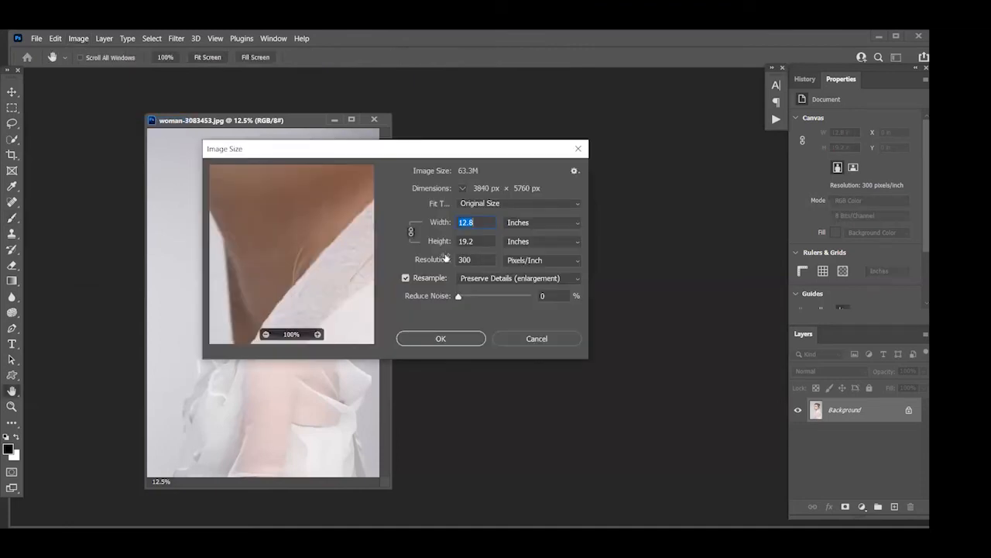
{"action": "double_click", "coordinate": [482, 254]}
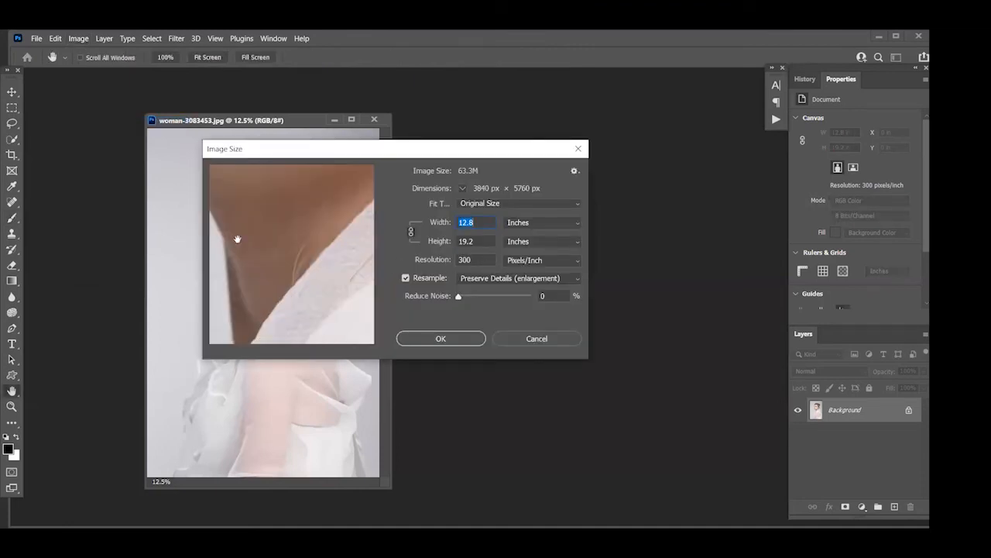
{"action": "type", "text": "100"}
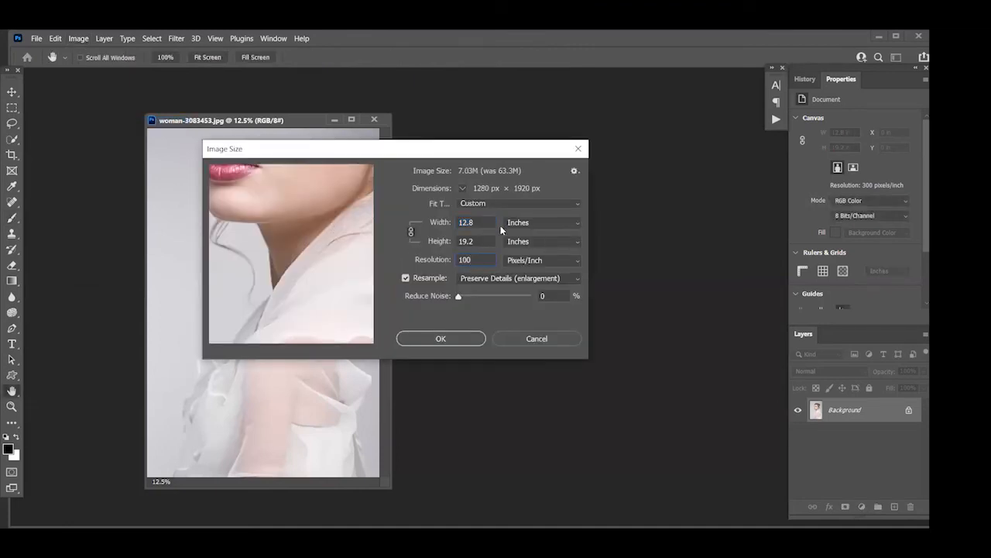
{"action": "left_click_drag", "start_coordinate": [475, 222], "coordinate": [455, 222]}
{"action": "type", "text": "5"}
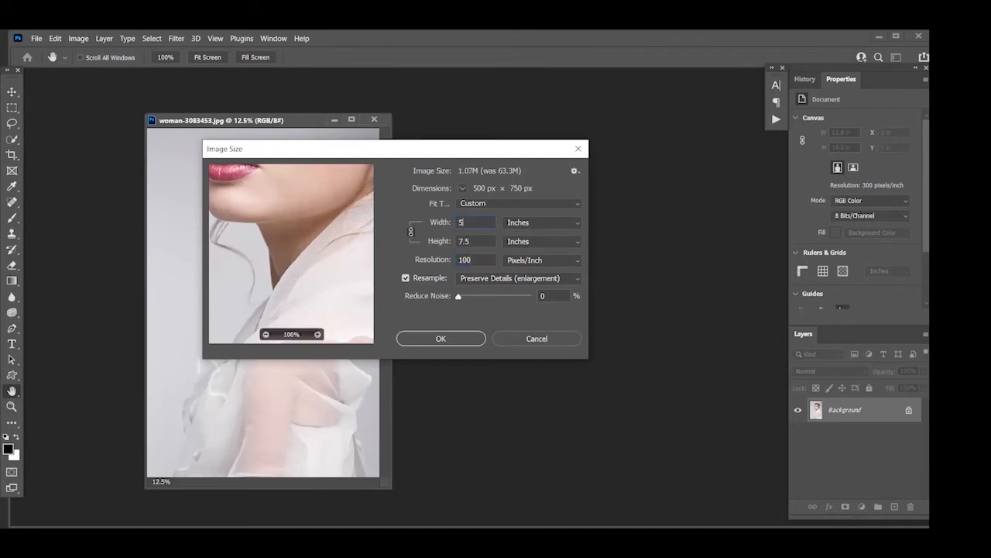
{"action": "left_click", "coordinate": [422, 338]}
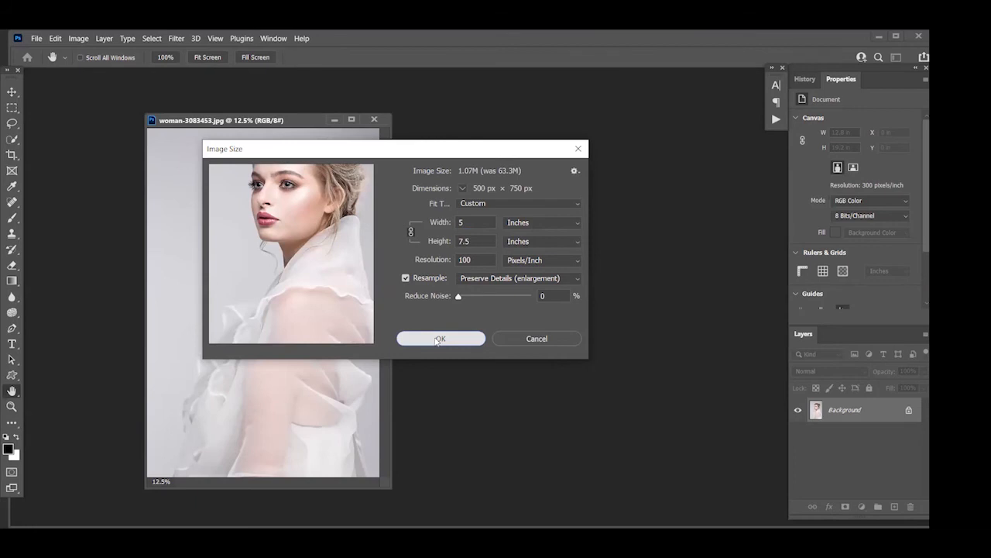
{"action": "key", "text": "b"}
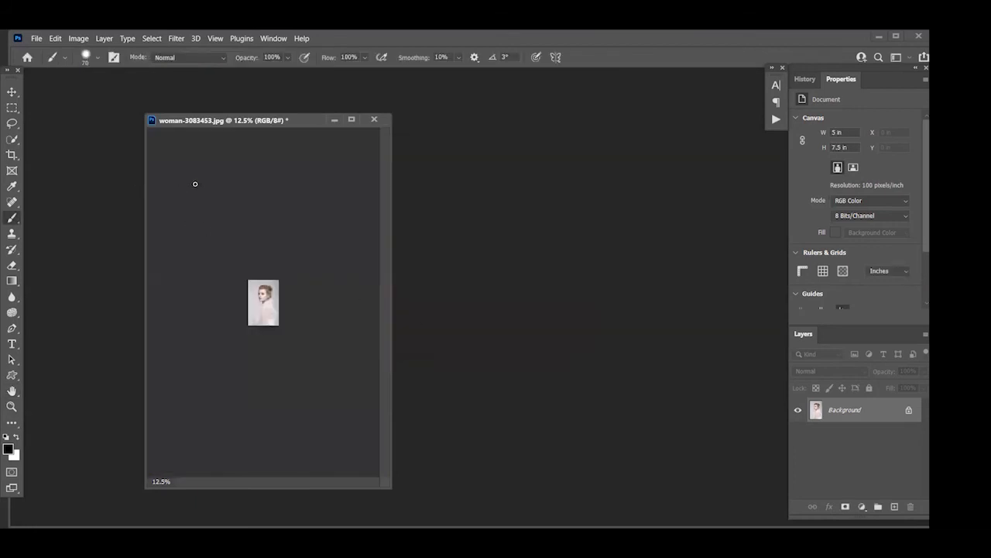
{"action": "key", "text": "ctrl+0"}
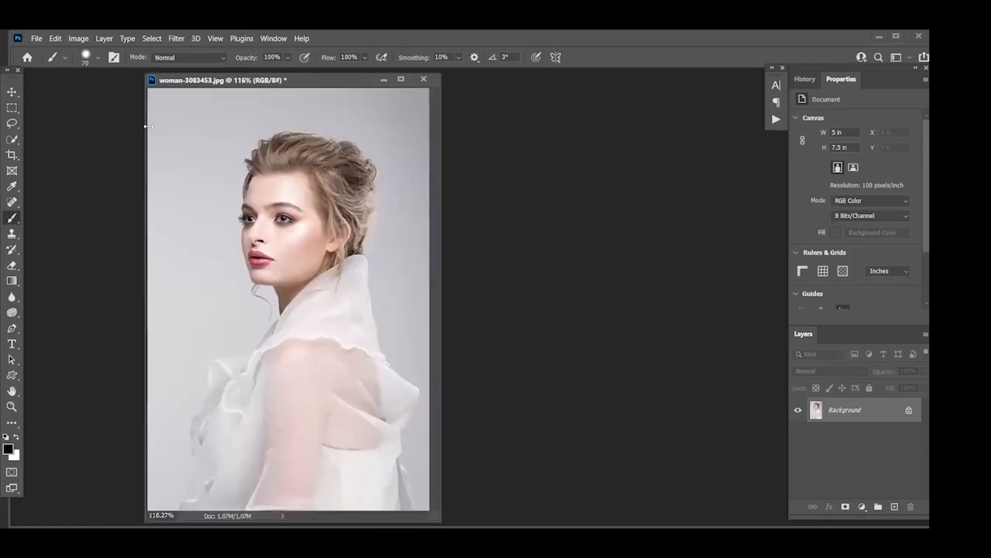
Open Neural Filters for the woman-3083453 portrait
{"action": "left_click", "coordinate": [167, 38]}
{"action": "left_click", "coordinate": [173, 83]}
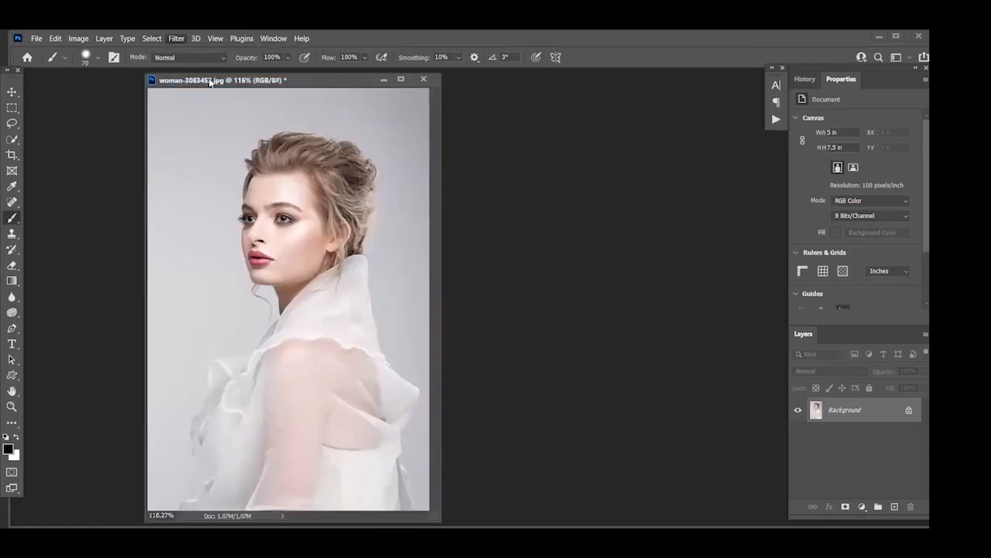
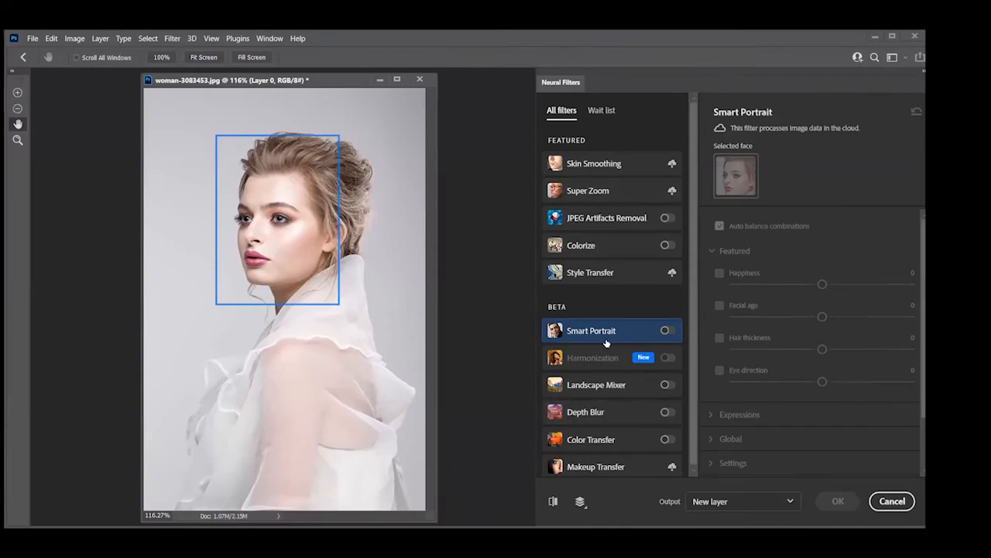
Enable Smart Portrait, set Happiness to +32 and compare the changed expression with the original portrait several times
{"action": "left_click", "coordinate": [669, 330]}
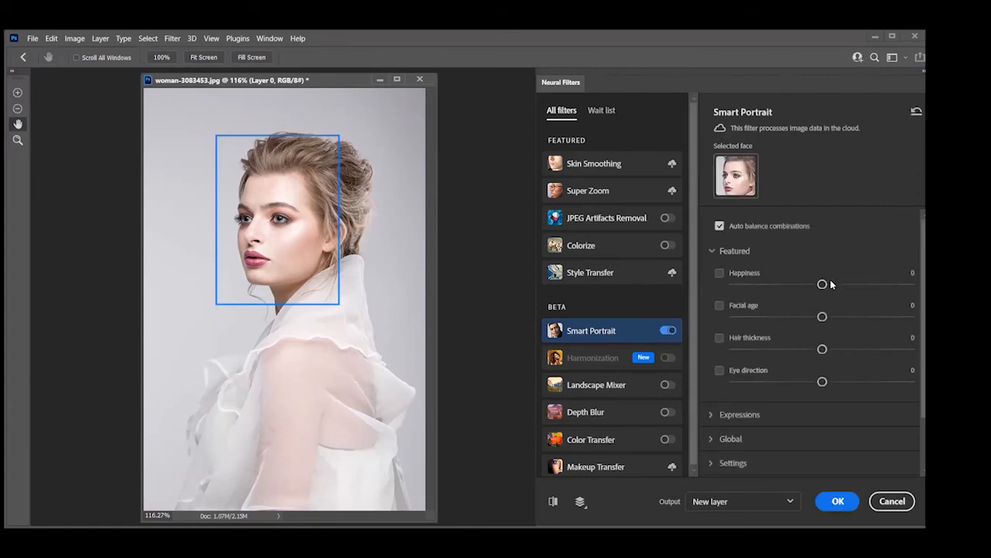
{"action": "left_click_drag", "start_coordinate": [824, 285], "coordinate": [879, 284]}
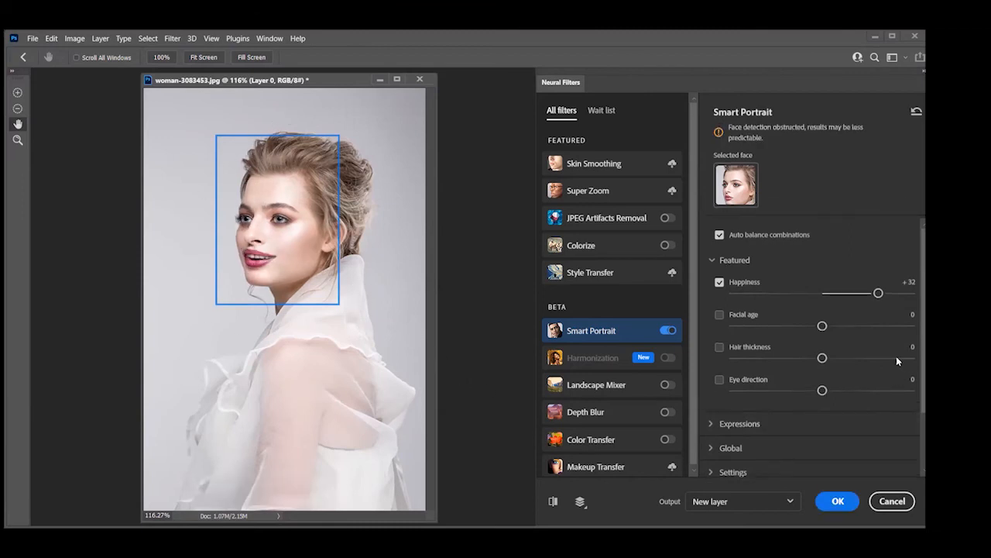
{"action": "left_click", "coordinate": [557, 501]}
{"action": "left_click", "coordinate": [557, 502]}
{"action": "left_click", "coordinate": [555, 501]}
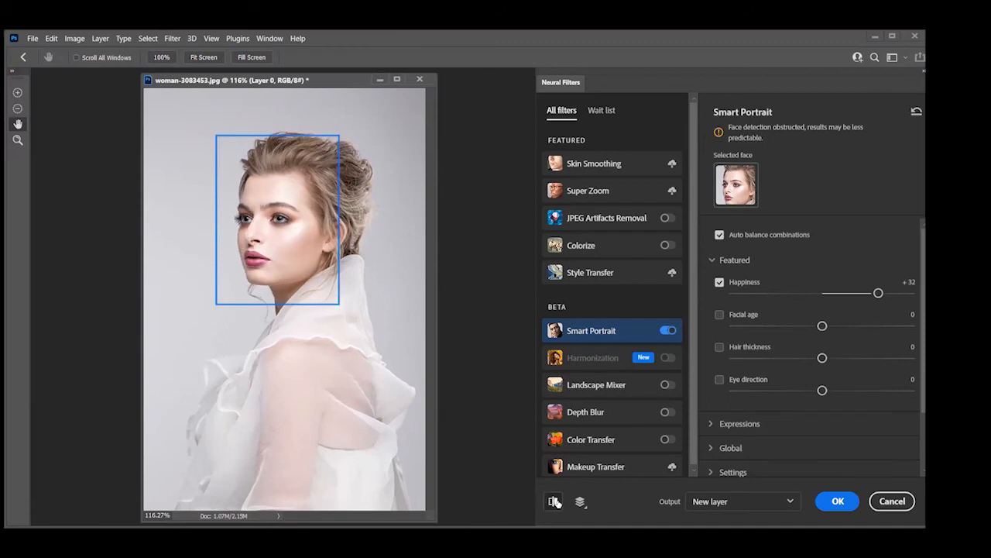
{"action": "left_click", "coordinate": [554, 501]}
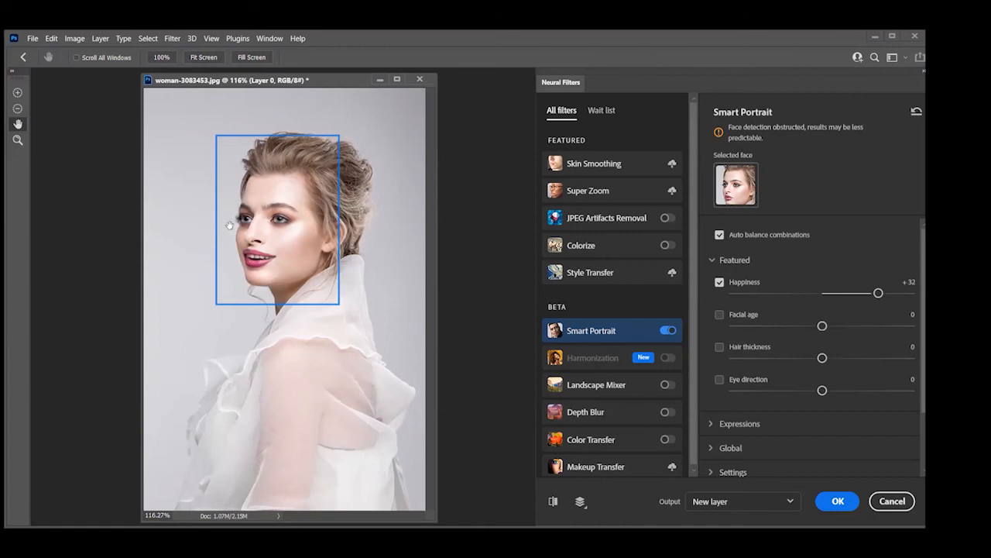
{"action": "left_click", "coordinate": [553, 501]}
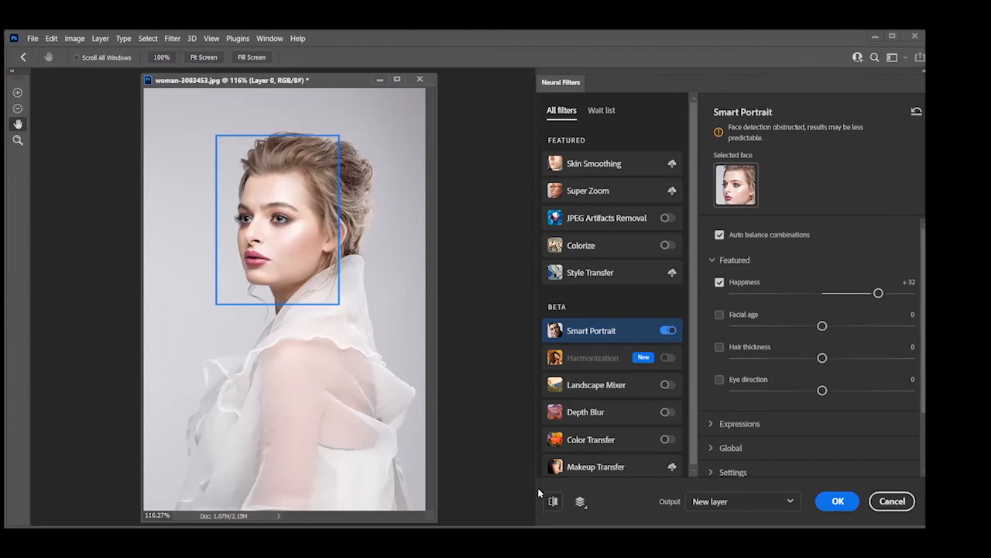
{"action": "left_click", "coordinate": [553, 502]}
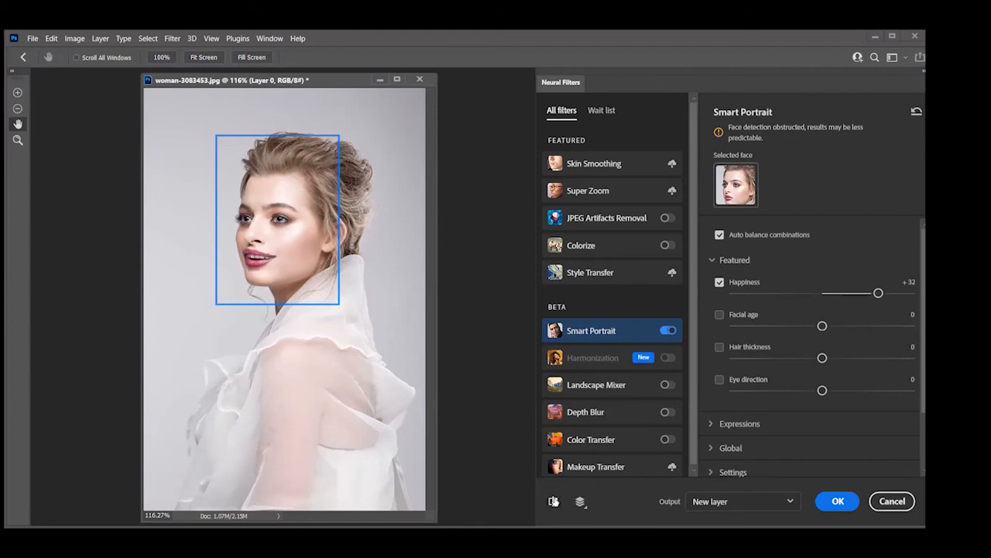
{"action": "left_click", "coordinate": [553, 501]}
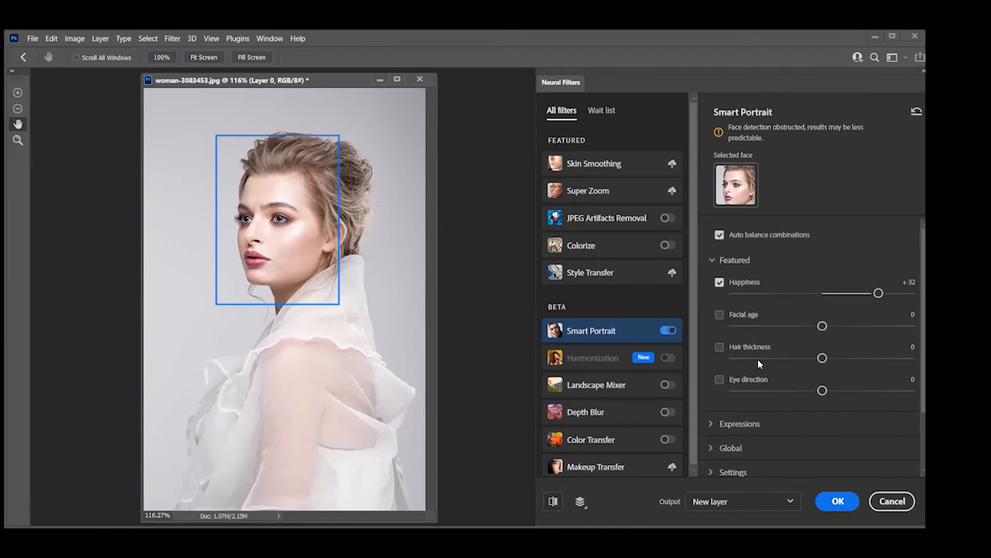
Try a Surprise expression of +38, compare it with the original portrait and reset the Smart Portrait parameters
{"action": "left_click", "coordinate": [713, 423]}
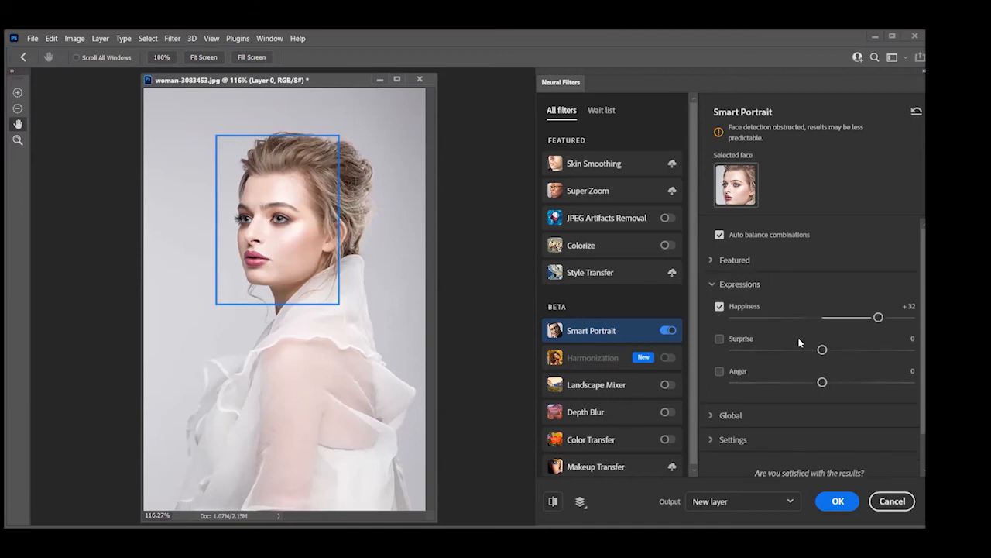
{"action": "left_click_drag", "start_coordinate": [822, 350], "coordinate": [890, 350]}
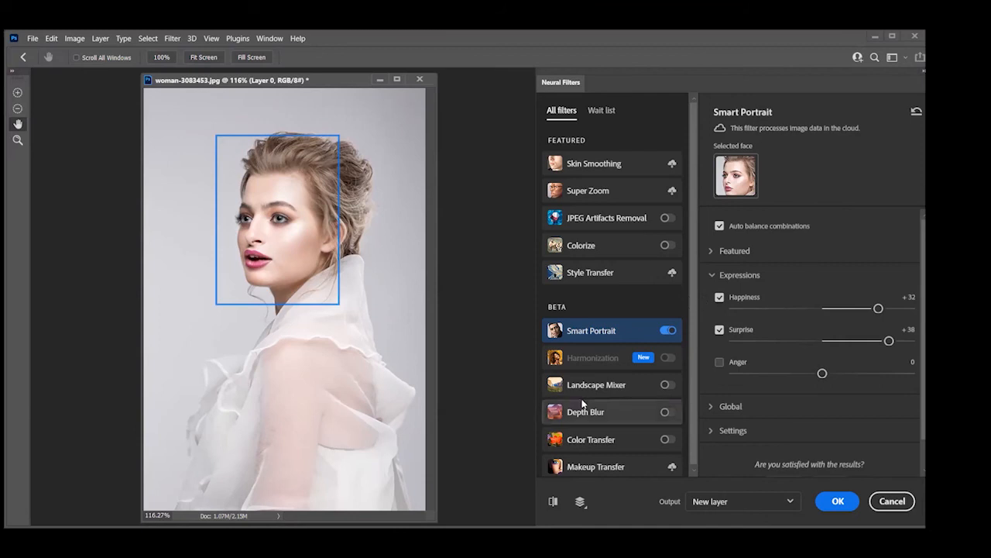
{"action": "left_click", "coordinate": [553, 502]}
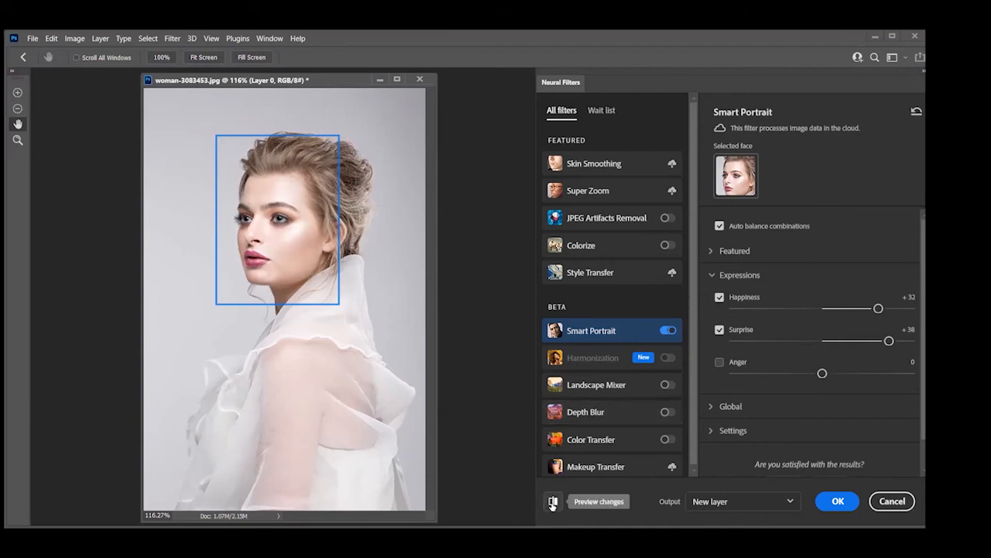
{"action": "left_click", "coordinate": [553, 502]}
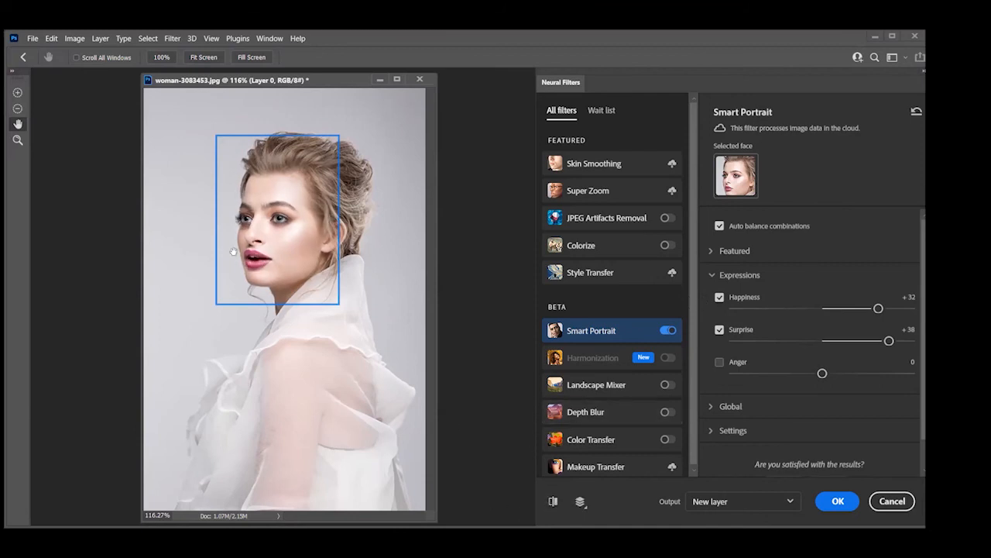
{"action": "left_click", "coordinate": [552, 502]}
{"action": "left_click", "coordinate": [553, 502]}
{"action": "left_click", "coordinate": [916, 112]}
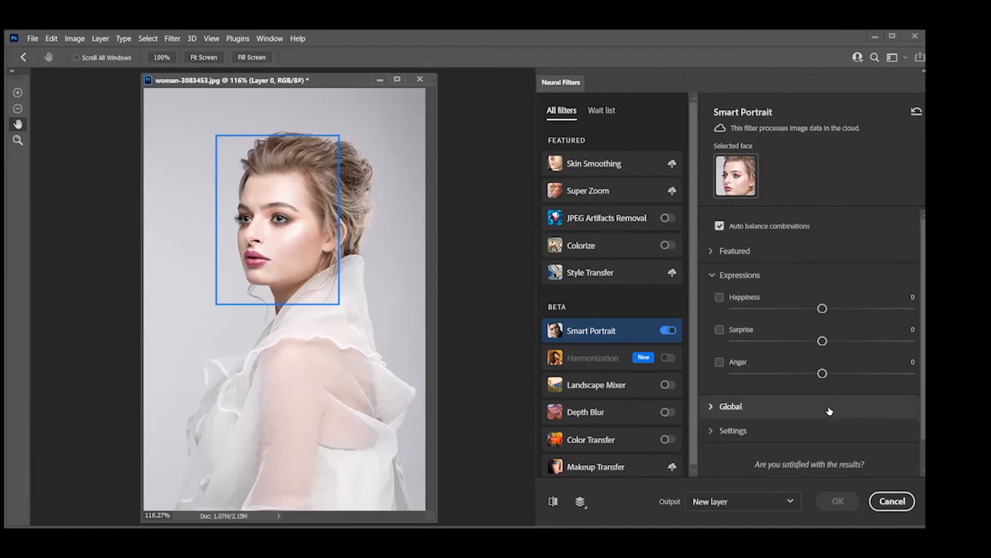
Lower the Anger expression slightly, set the global Head direction to +42 and compare the preview with the original portrait
{"action": "mouse_move", "coordinate": [822, 373]}
{"action": "left_mouse_down"}
{"action": "mouse_move", "coordinate": [850, 376]}
{"action": "mouse_move", "coordinate": [814, 372]}
{"action": "left_mouse_up"}
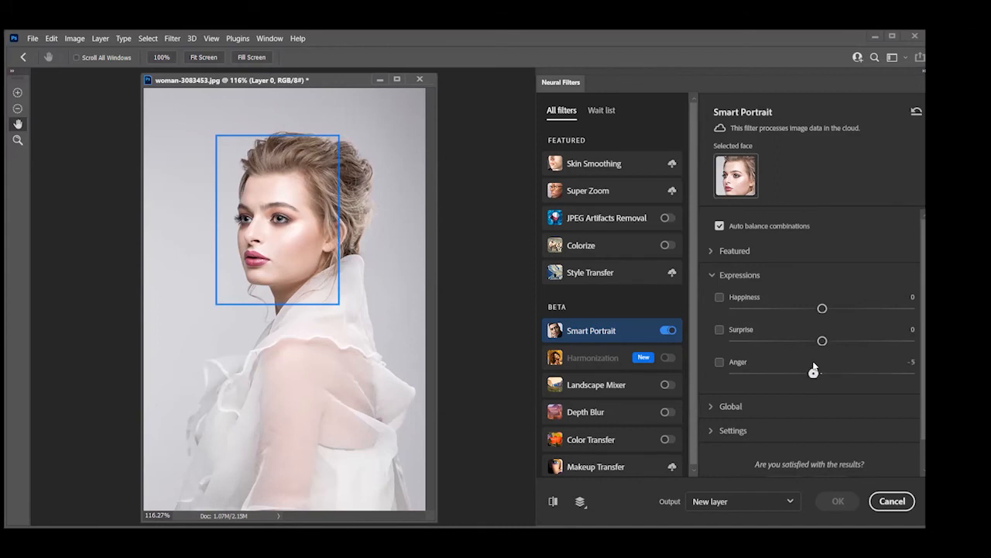
{"action": "left_click", "coordinate": [767, 404]}
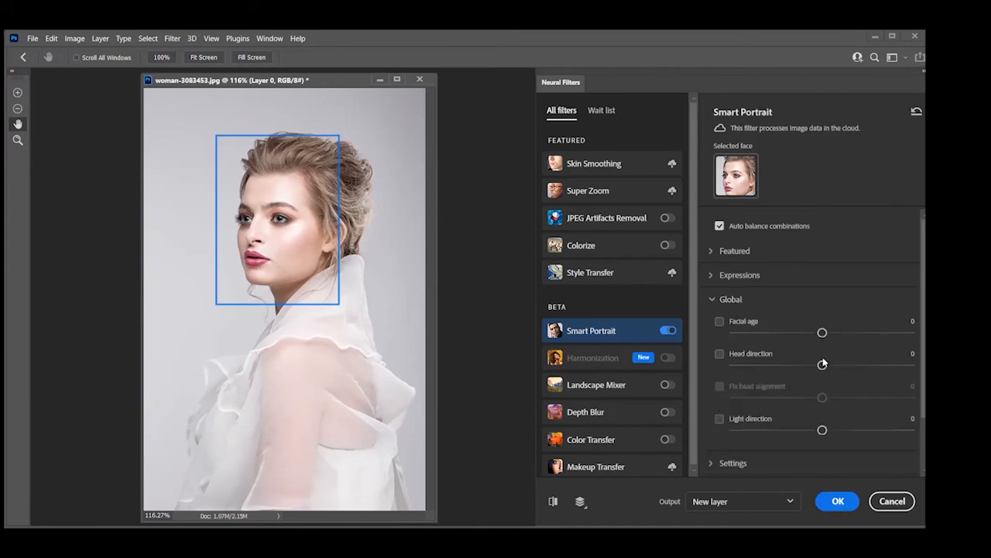
{"action": "left_click_drag", "start_coordinate": [822, 365], "coordinate": [902, 343]}
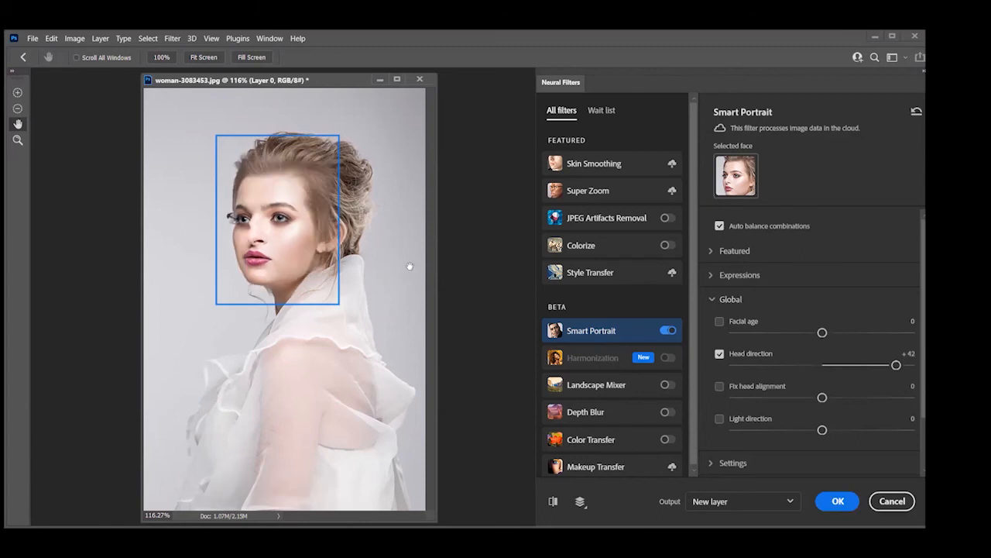
{"action": "left_click", "coordinate": [554, 501]}
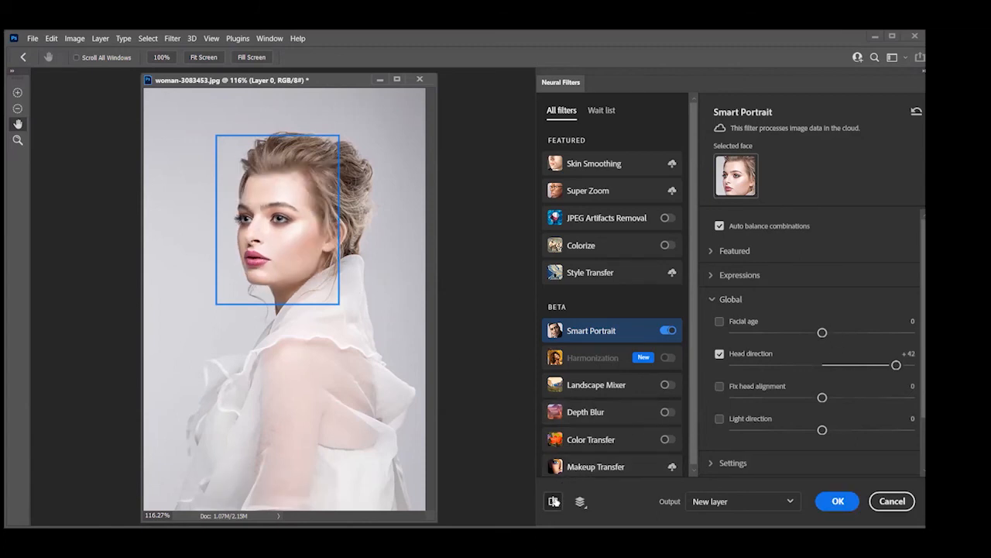
{"action": "left_click", "coordinate": [554, 501]}
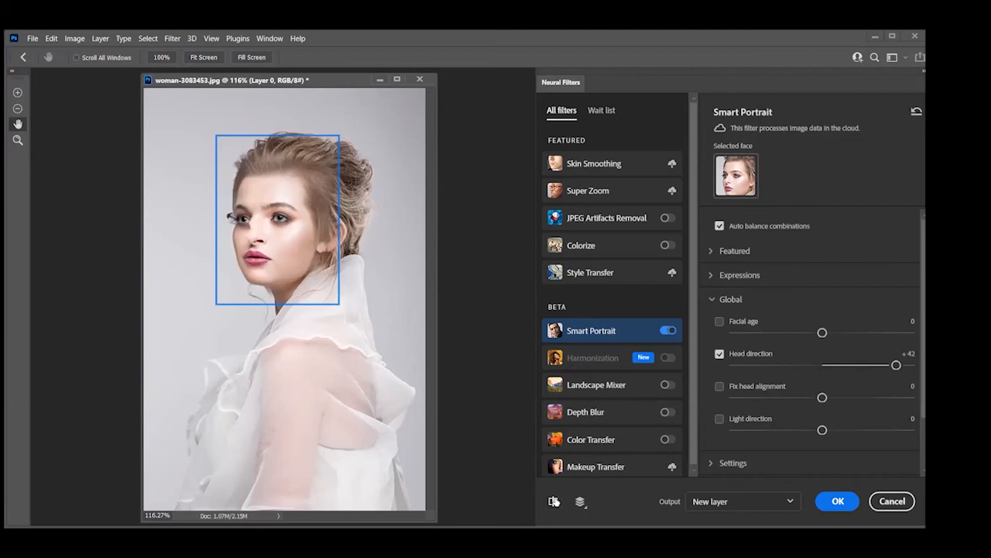
{"action": "left_click", "coordinate": [554, 501]}
{"action": "left_click", "coordinate": [554, 501]}
Set Head direction to -45, compare the preview with the original portrait and reset the Smart Portrait parameters
{"action": "left_click_drag", "start_coordinate": [897, 365], "coordinate": [737, 369]}
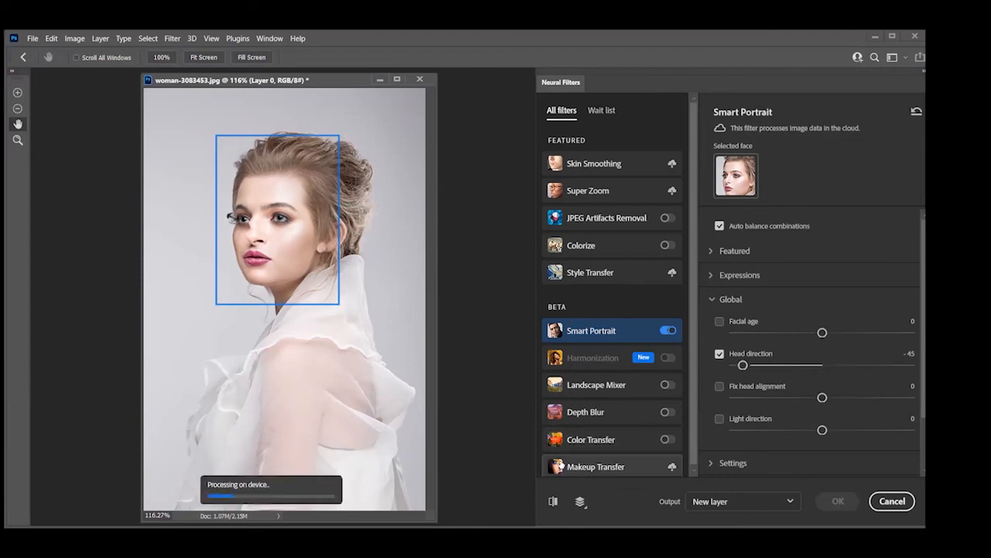
{"action": "left_click", "coordinate": [552, 501]}
{"action": "left_click", "coordinate": [553, 501]}
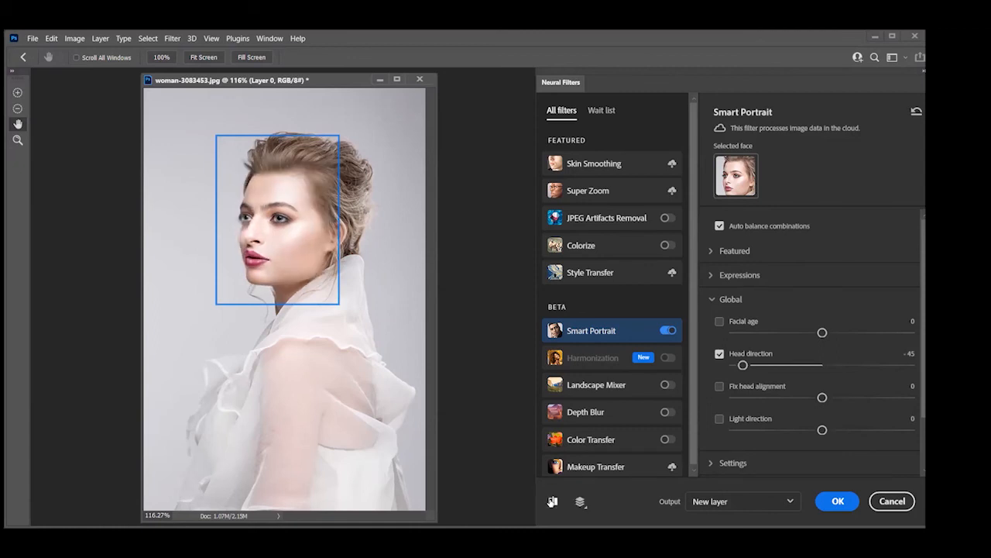
{"action": "left_click", "coordinate": [553, 501]}
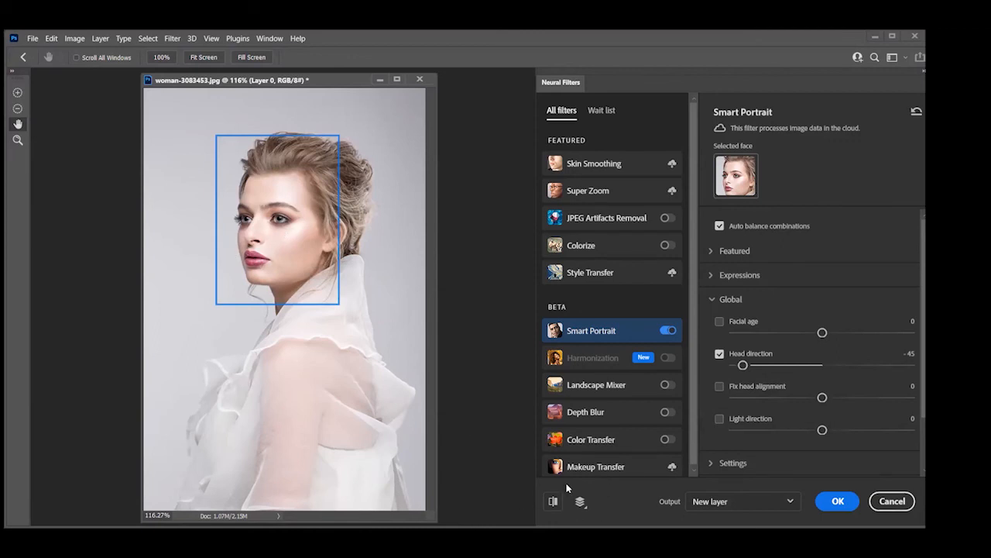
{"action": "left_click", "coordinate": [555, 501]}
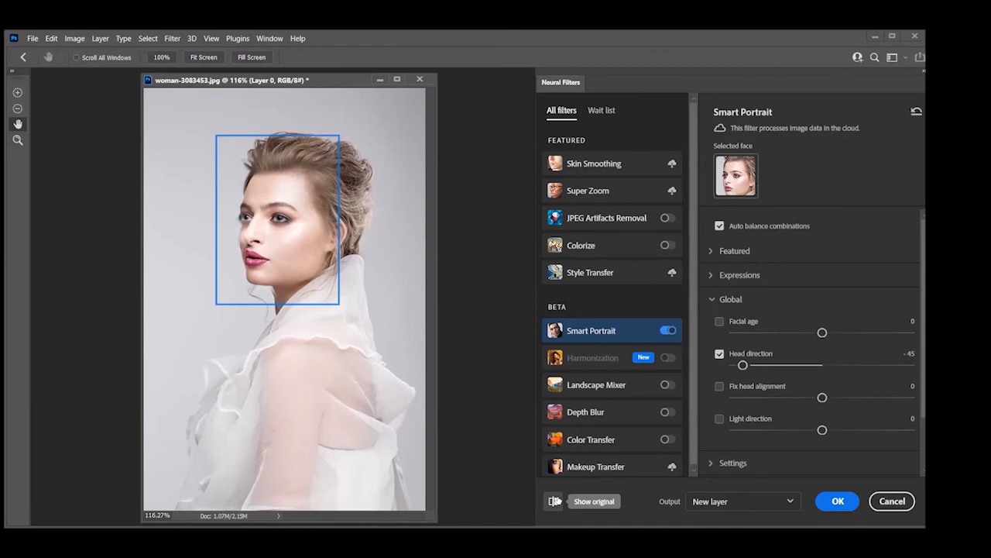
{"action": "left_click", "coordinate": [556, 501]}
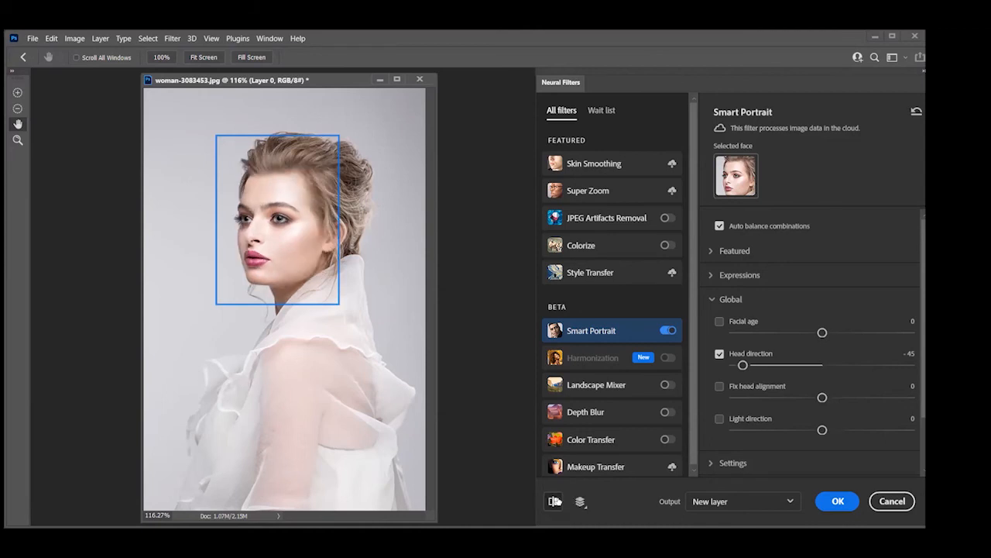
{"action": "left_click", "coordinate": [555, 501]}
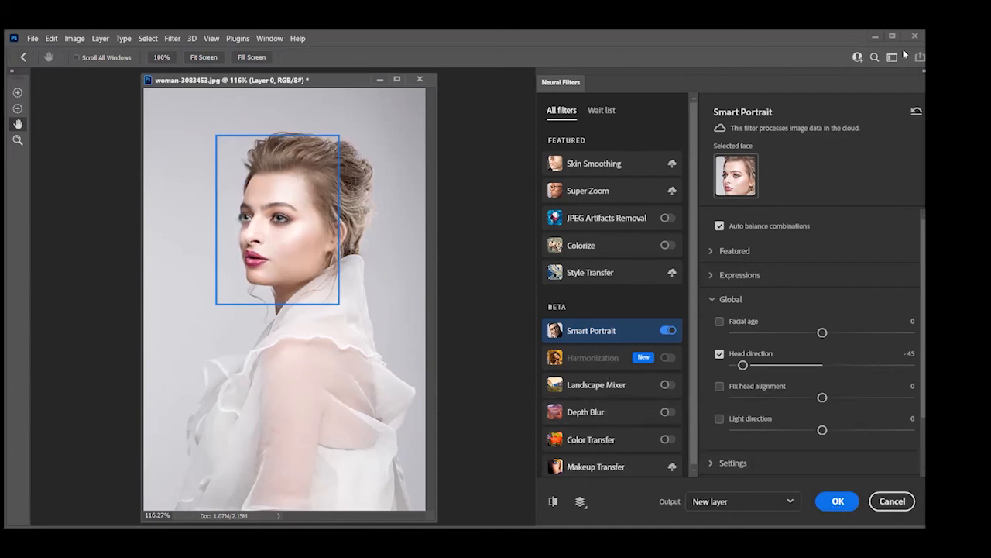
{"action": "left_click", "coordinate": [916, 109]}
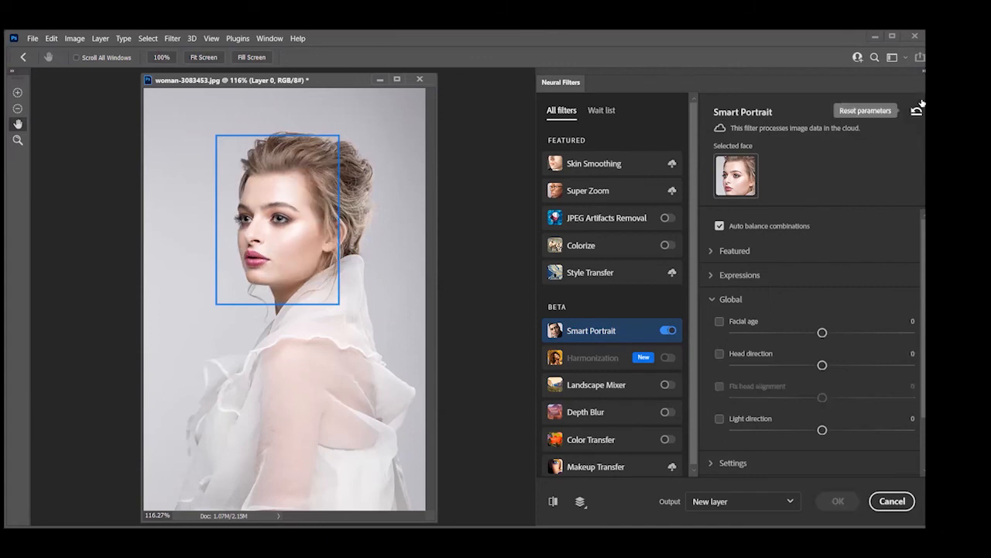
Enable the Colorize filter on the portrait and apply the Retro high contrast profile
{"action": "left_click", "coordinate": [589, 248]}
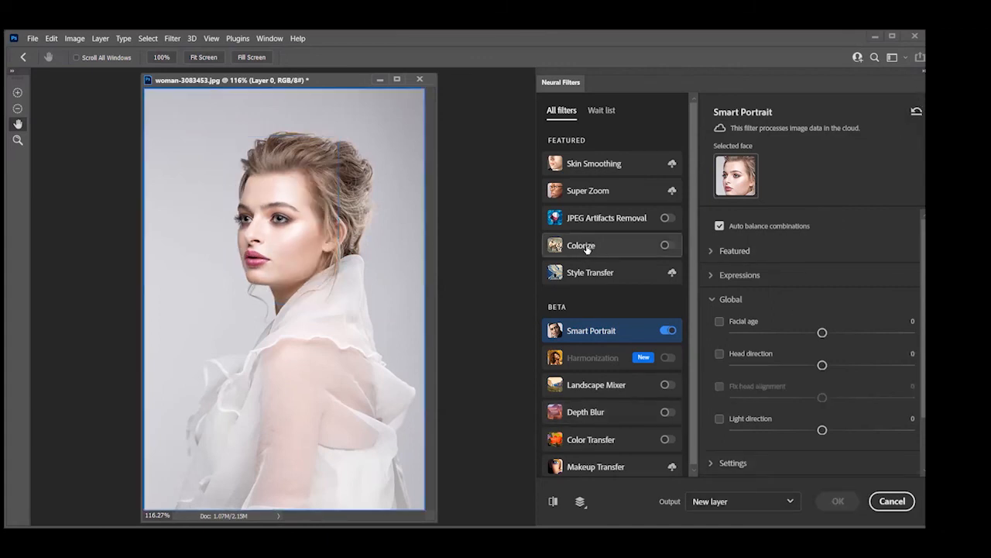
{"action": "left_click", "coordinate": [667, 246]}
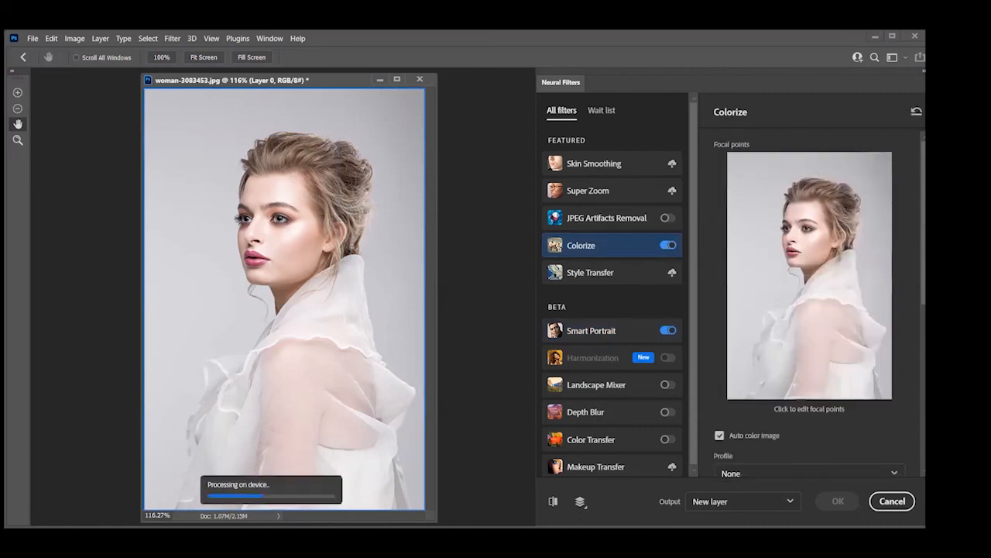
{"action": "scroll", "coordinate": [767, 418], "scroll_direction": "down", "scroll_amount": 2}
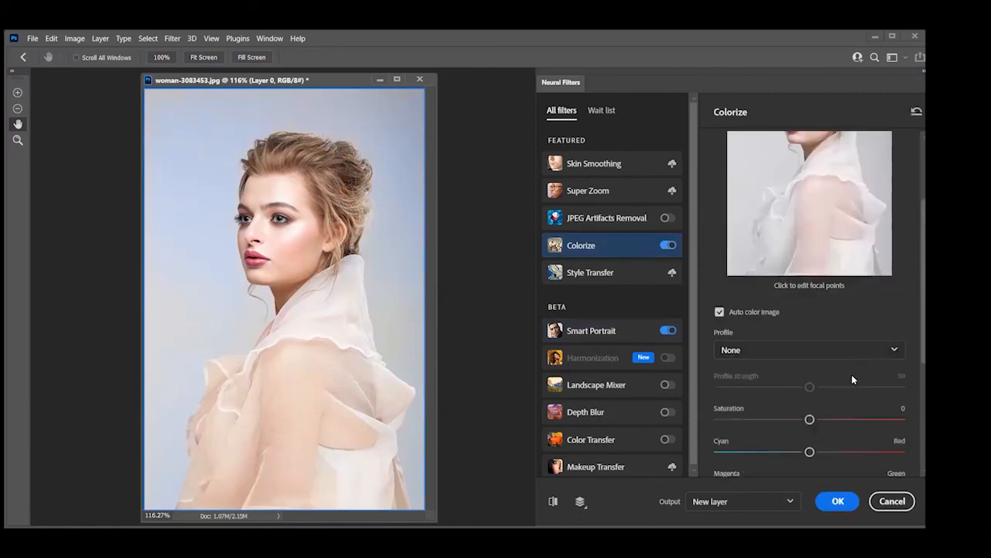
{"action": "left_click", "coordinate": [883, 350]}
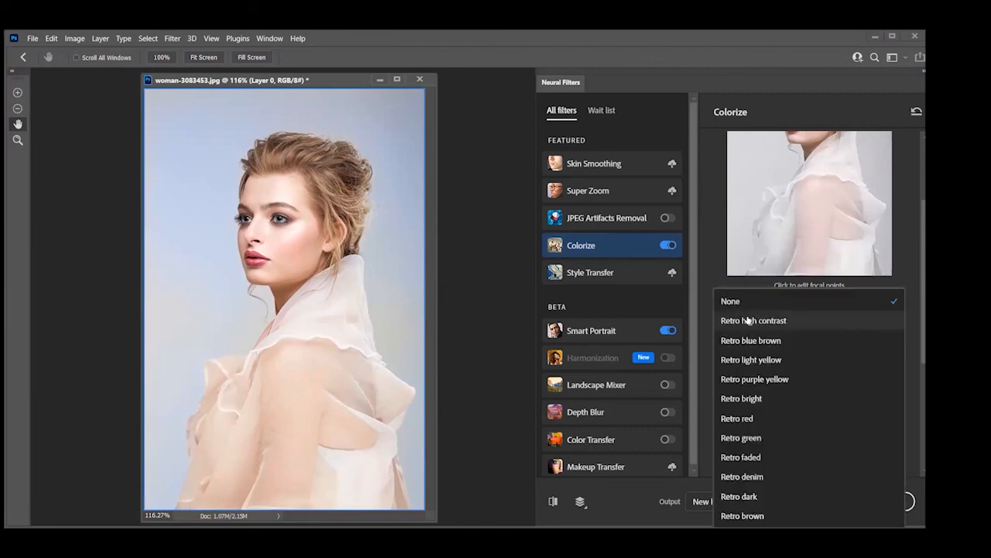
{"action": "left_click", "coordinate": [745, 322]}
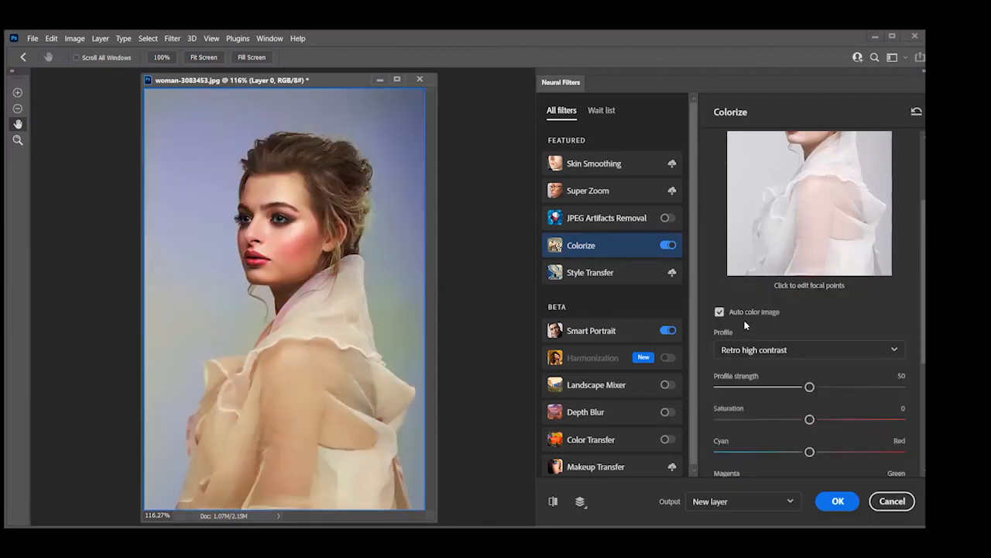
Try the Retro blue brown and Retro bright Colorize profiles and cancel the neural filters
{"action": "left_click", "coordinate": [895, 350]}
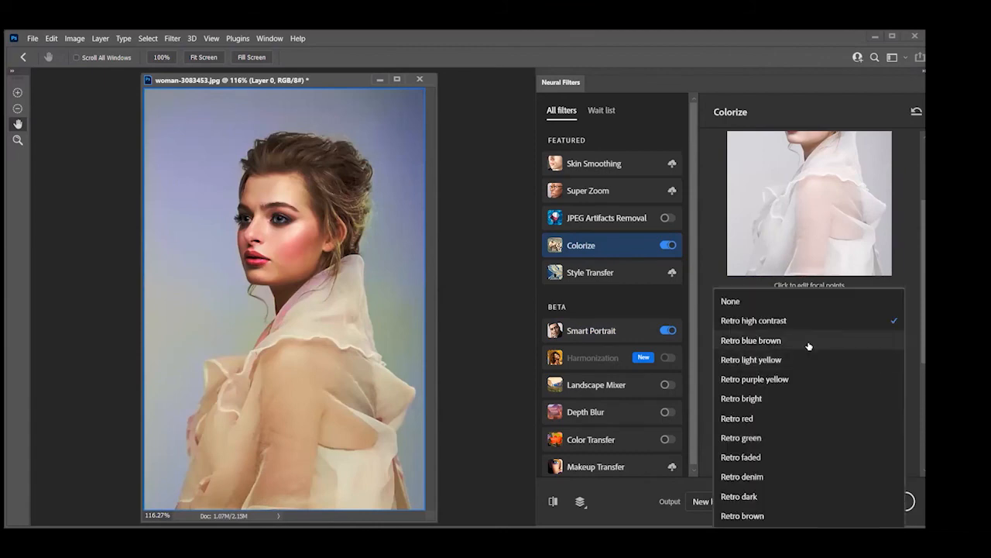
{"action": "left_click", "coordinate": [764, 342]}
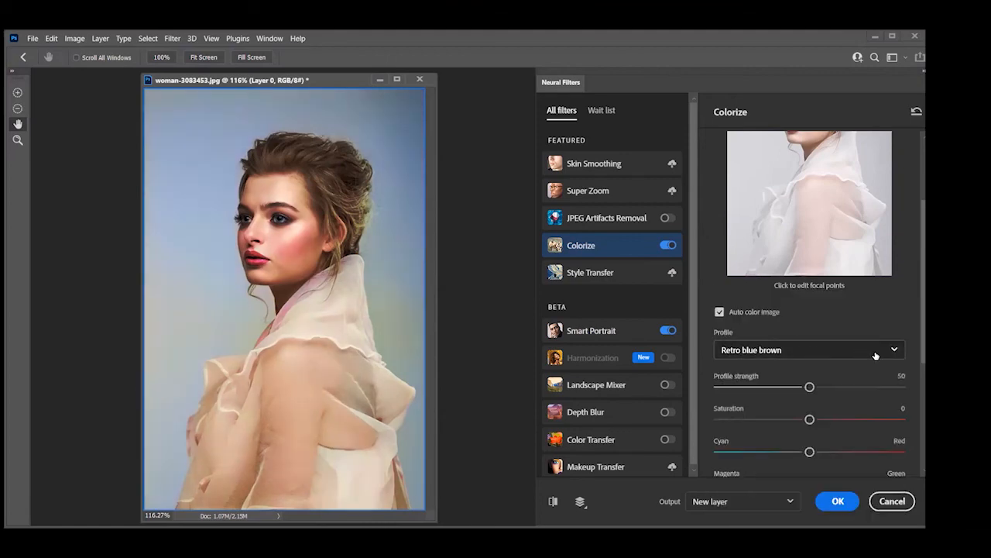
{"action": "left_click", "coordinate": [770, 347]}
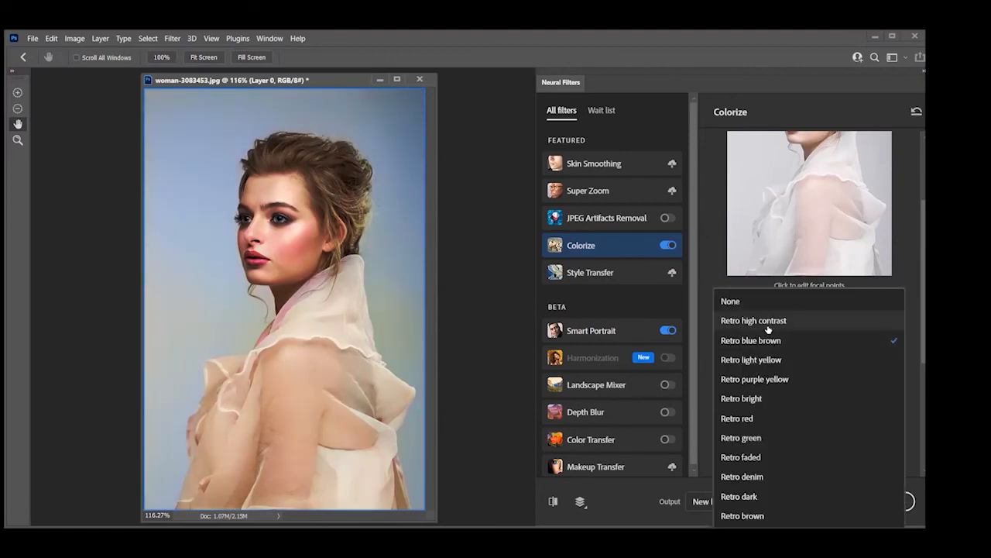
{"action": "left_click", "coordinate": [746, 399]}
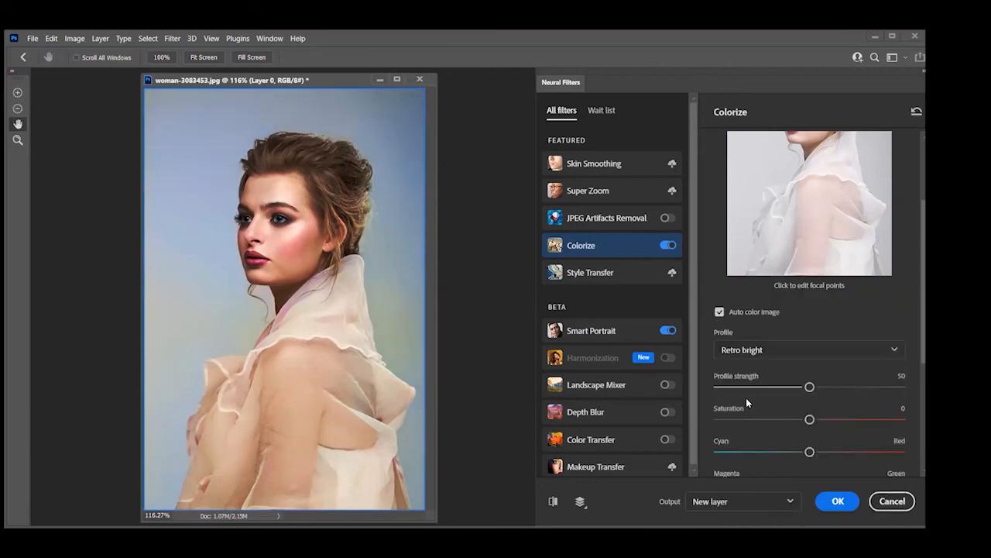
{"action": "left_click", "coordinate": [891, 501]}
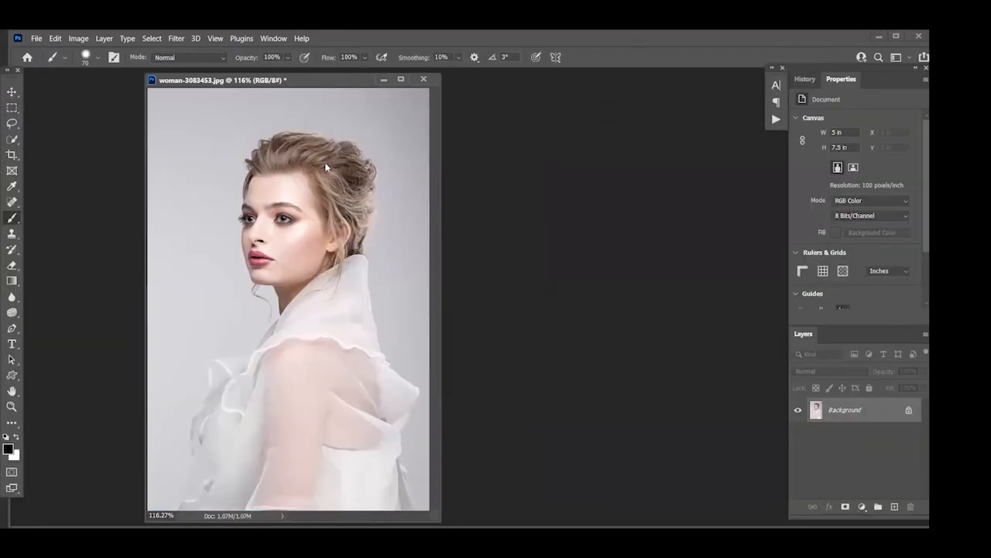
Close the woman-3083453 portrait without saving its changes
{"action": "left_click_drag", "start_coordinate": [303, 80], "coordinate": [325, 163]}
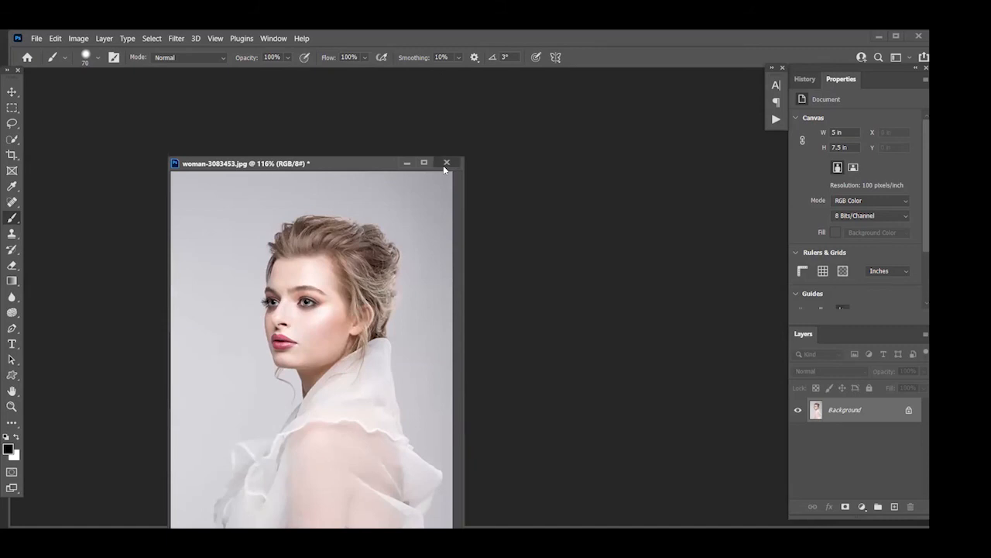
{"action": "left_click", "coordinate": [446, 163]}
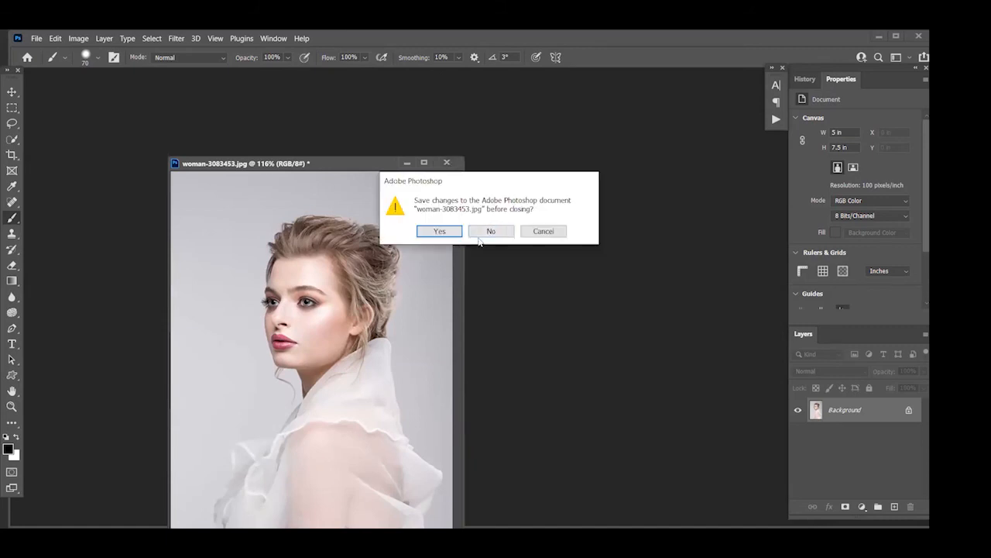
{"action": "left_click", "coordinate": [485, 231]}
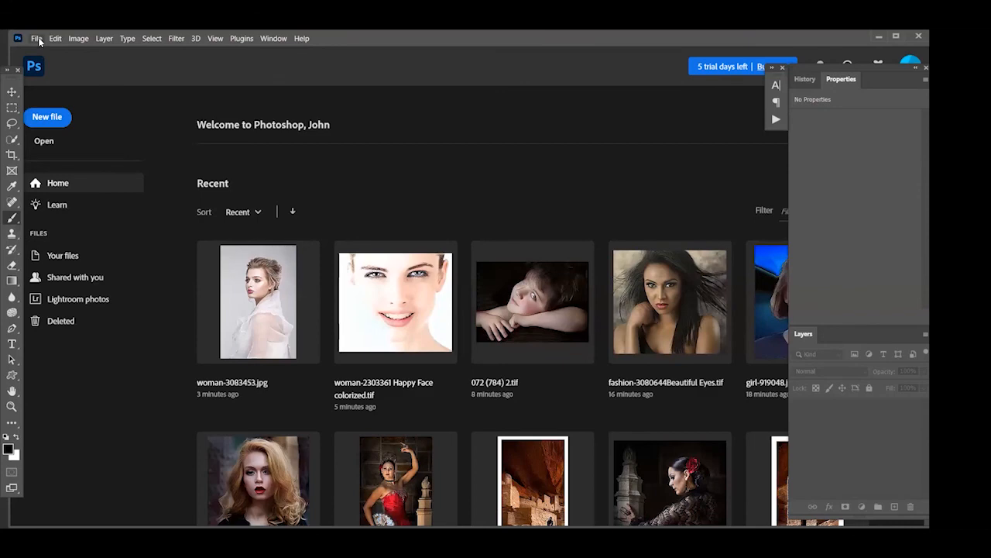
Open the owl-50267 image from the Class 53 Images folder and reposition its window slightly lower in the workspace
{"action": "left_click", "coordinate": [36, 39]}
{"action": "left_click", "coordinate": [47, 62]}
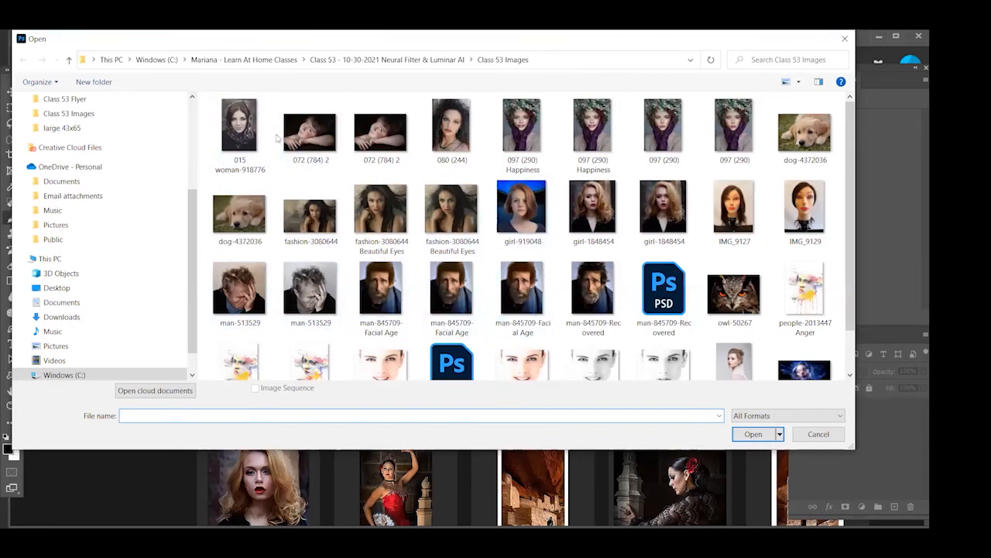
{"action": "scroll", "coordinate": [619, 295], "scroll_direction": "down", "scroll_amount": 1}
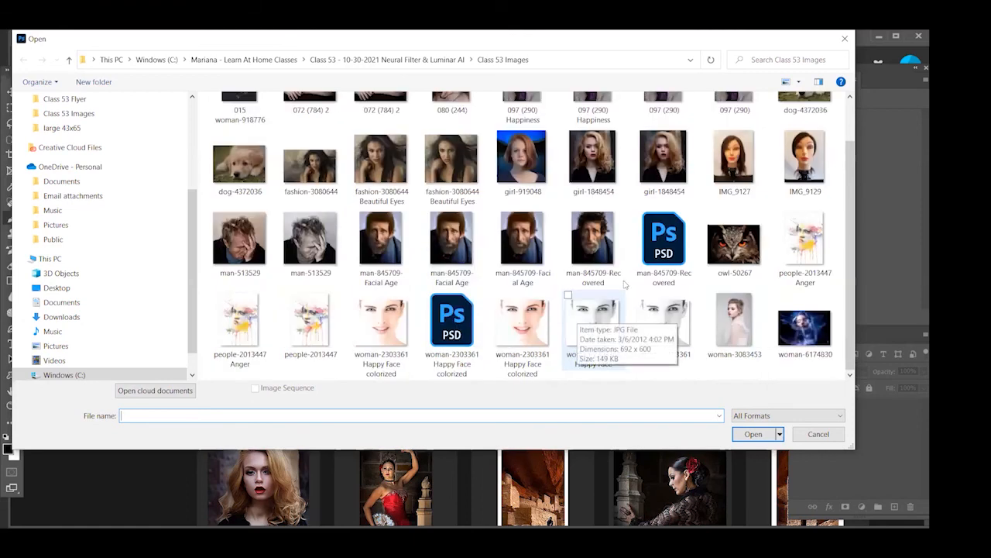
{"action": "left_click", "coordinate": [729, 254]}
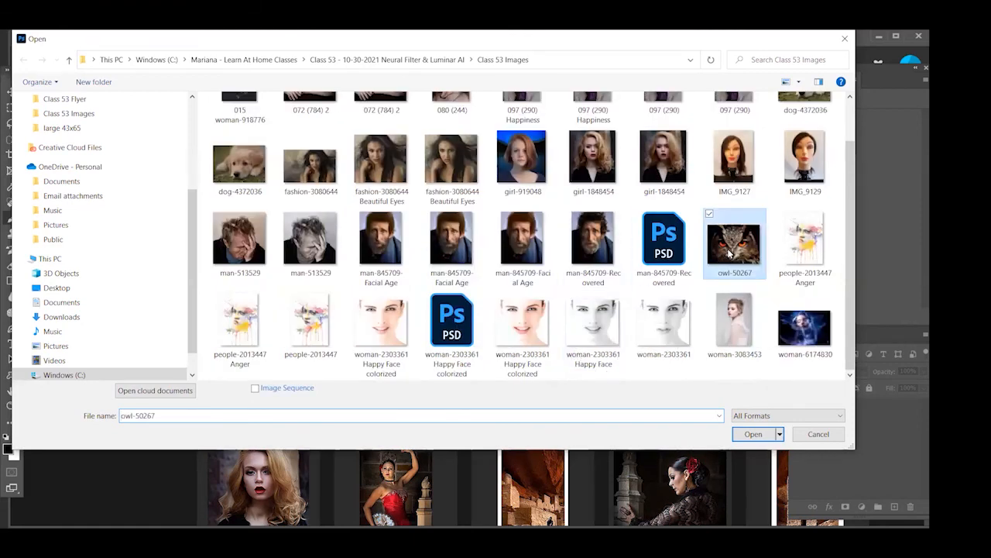
{"action": "double_click", "coordinate": [728, 251]}
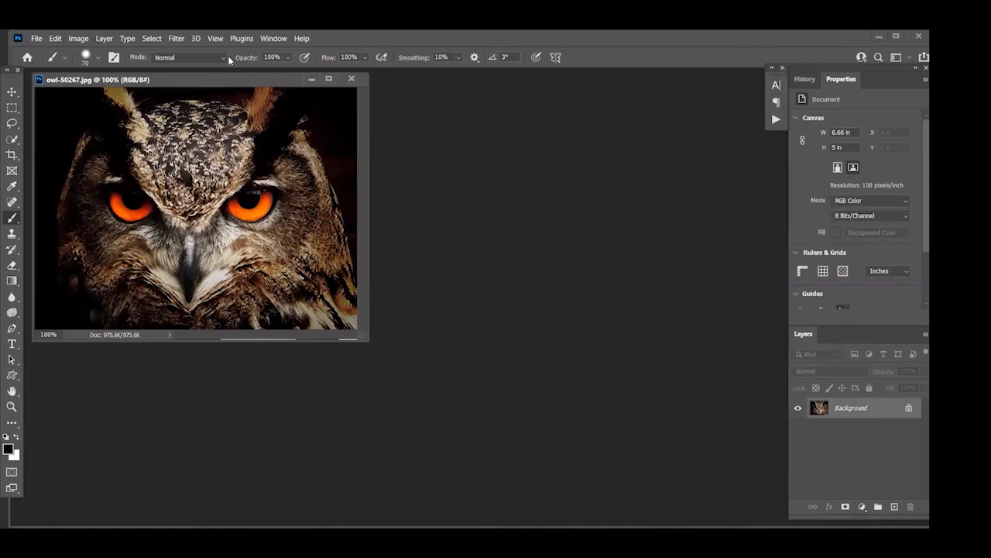
{"action": "left_click_drag", "start_coordinate": [220, 79], "coordinate": [232, 131]}
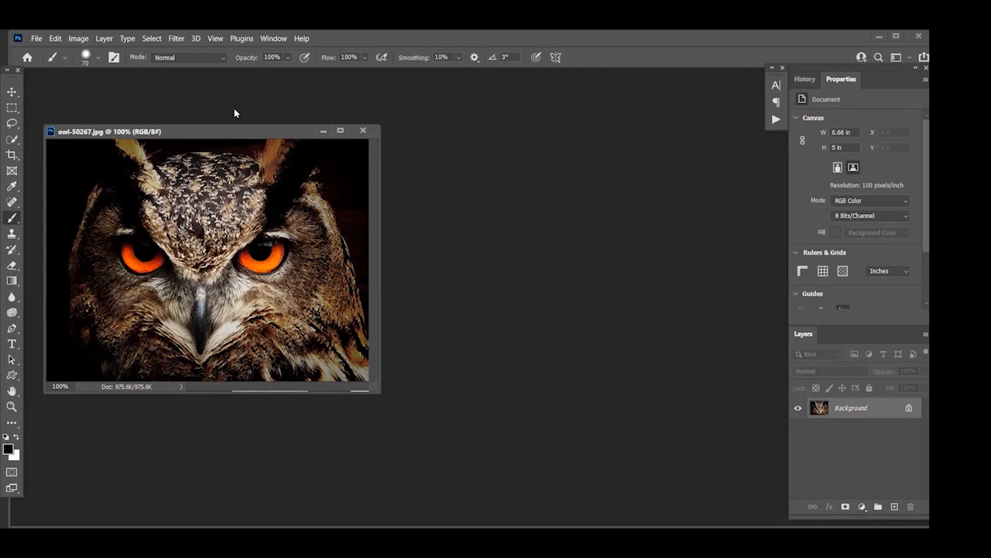
{"action": "left_click_drag", "start_coordinate": [196, 133], "coordinate": [193, 131]}
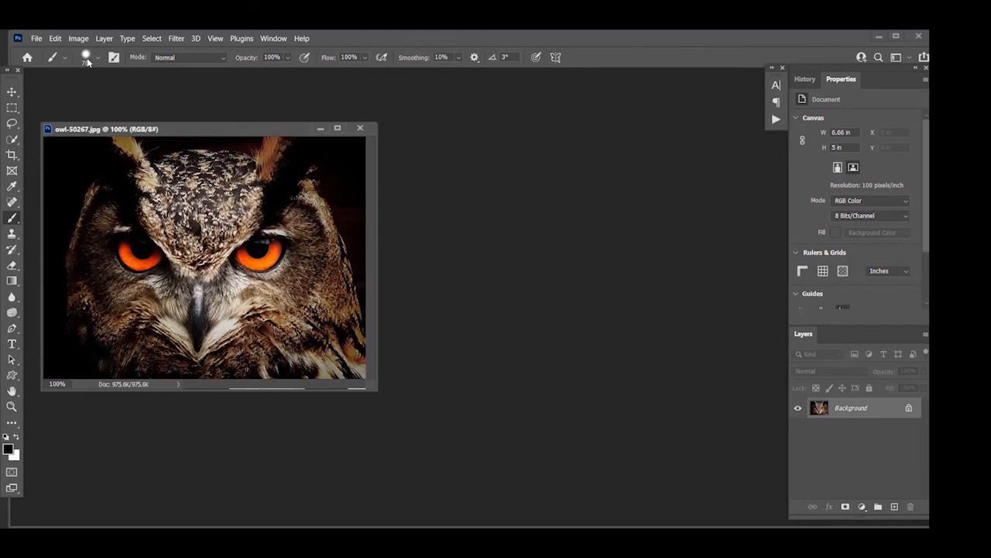
Open the neural filters on the owl image, view the Colorize settings and enable JPEG Artifacts Removal
{"action": "left_click", "coordinate": [177, 39]}
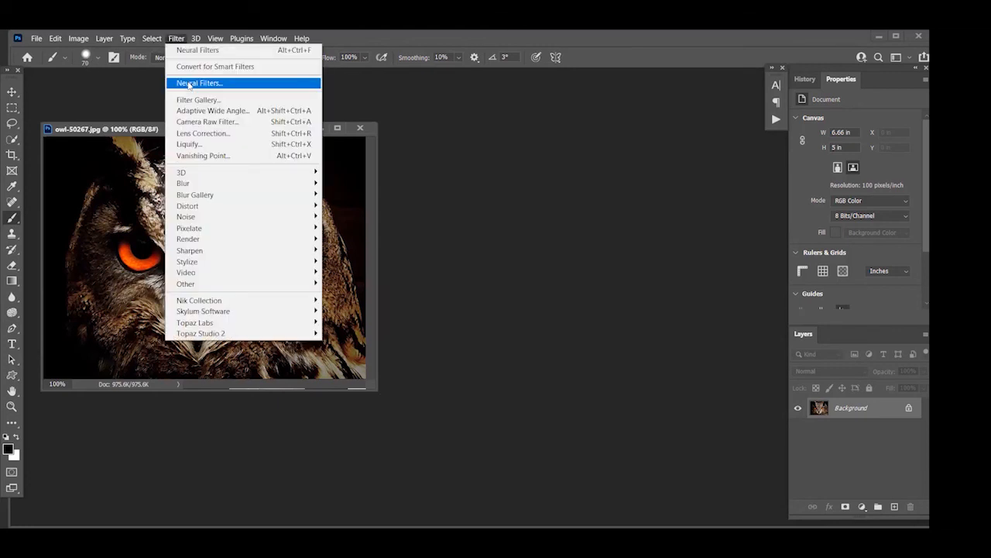
{"action": "left_click", "coordinate": [189, 84]}
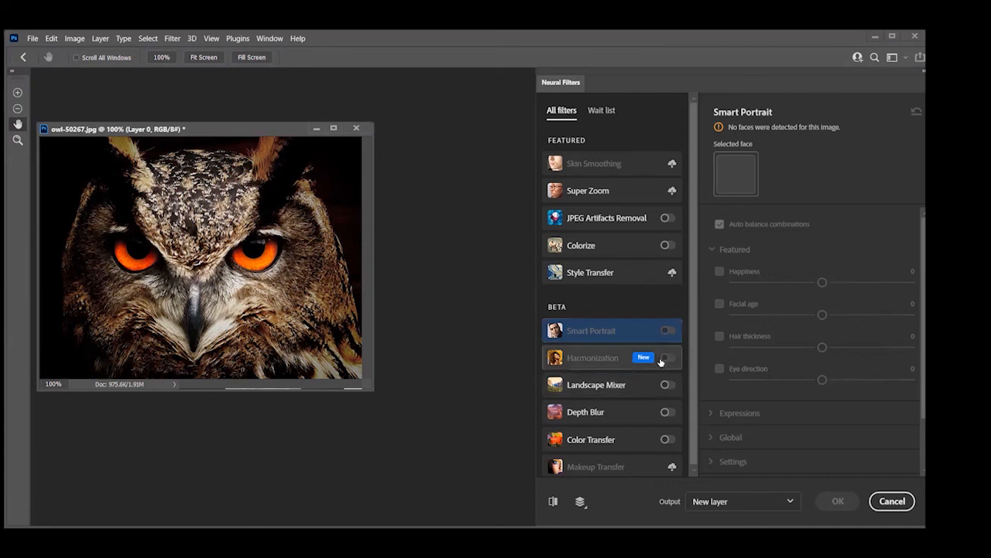
{"action": "left_click", "coordinate": [664, 246]}
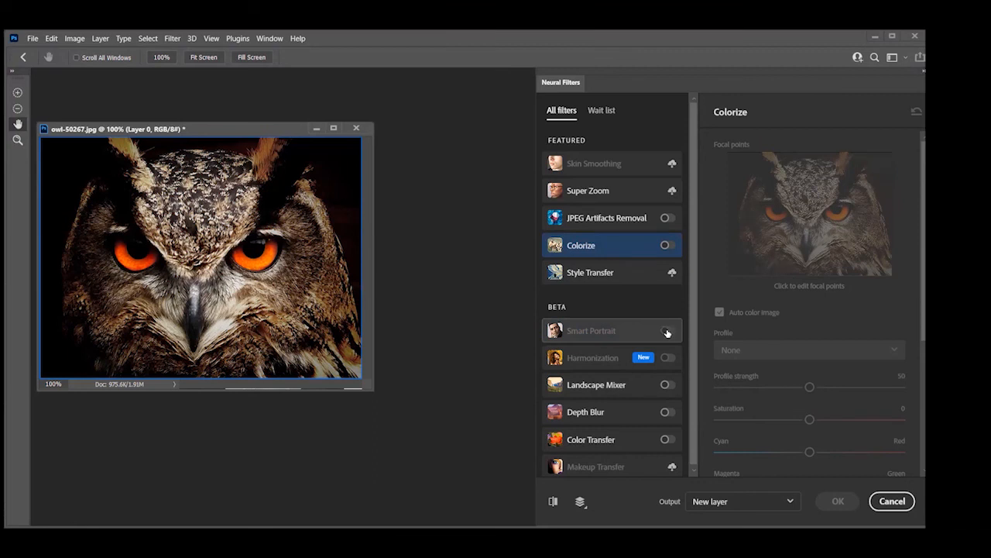
{"action": "left_click", "coordinate": [666, 219]}
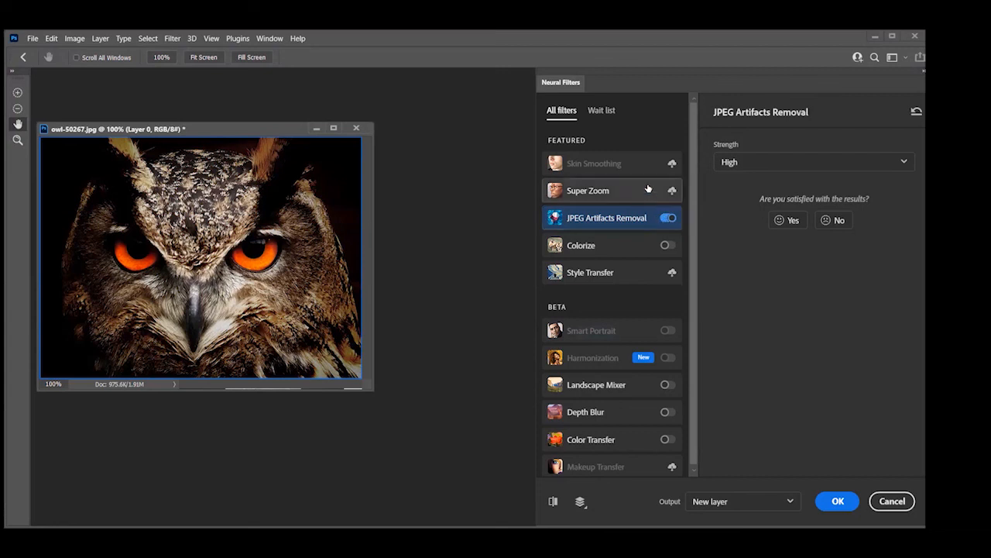
Download the Super Zoom and Skin Smoothing filters and cancel the neural filters
{"action": "left_click", "coordinate": [644, 194]}
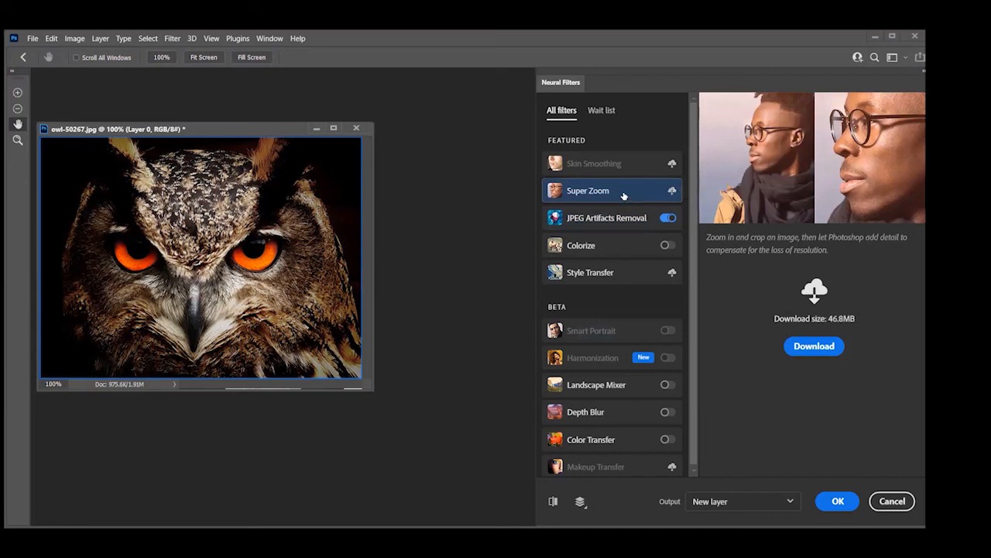
{"action": "mouse_move", "coordinate": [629, 193]}
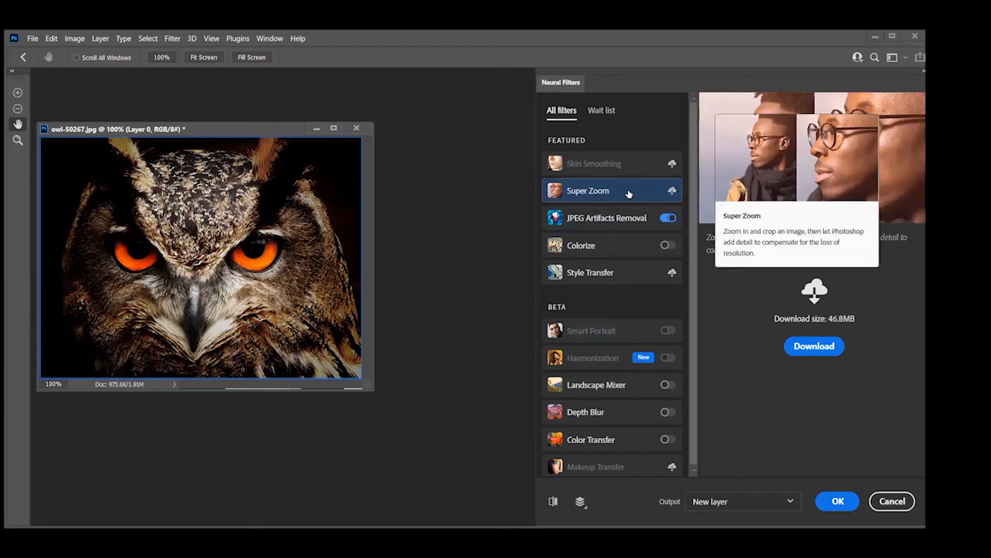
{"action": "left_click", "coordinate": [671, 192]}
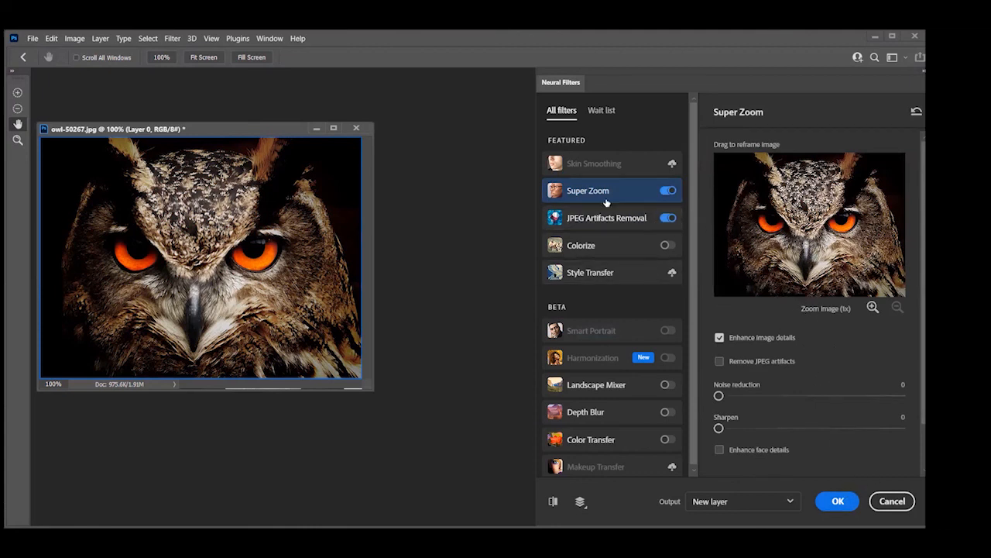
{"action": "left_click", "coordinate": [604, 167]}
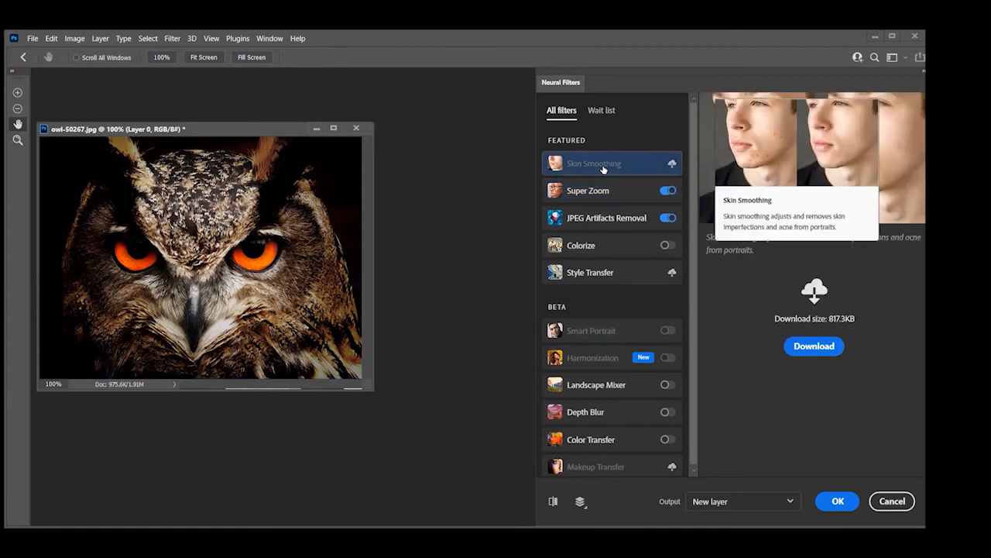
{"action": "left_click", "coordinate": [671, 164]}
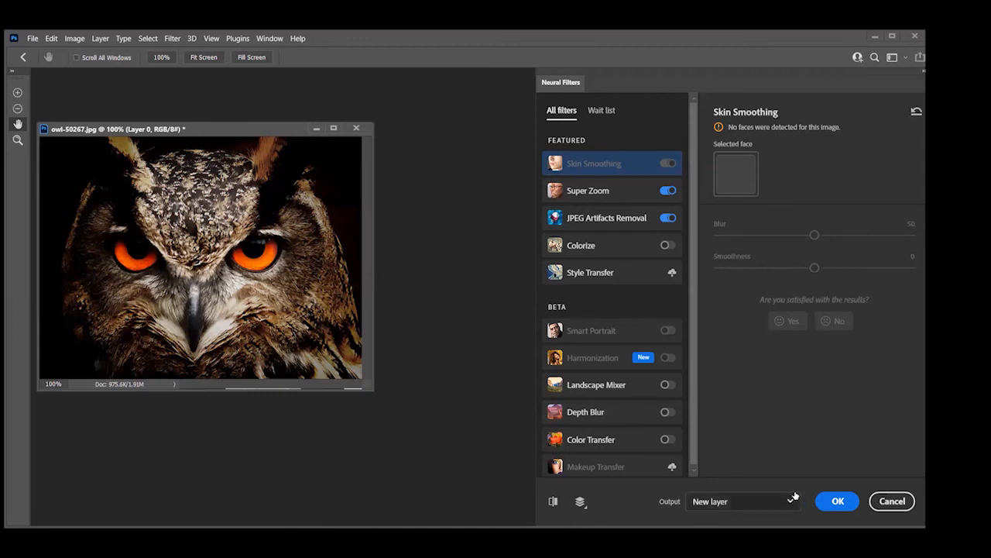
{"action": "left_click", "coordinate": [899, 504]}
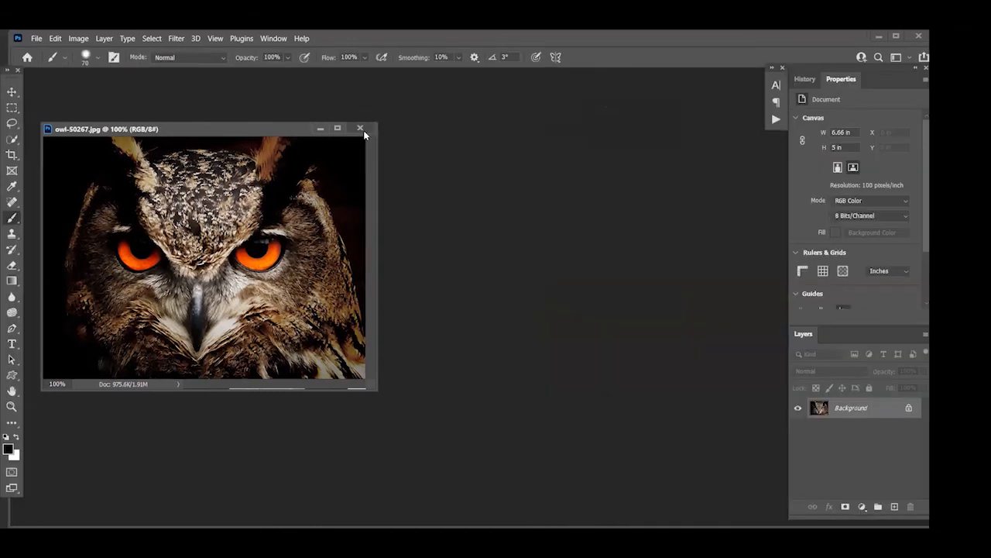
Close the owl-50267 image and reopen it from the Class 53 Images folder
{"action": "left_click", "coordinate": [363, 130]}
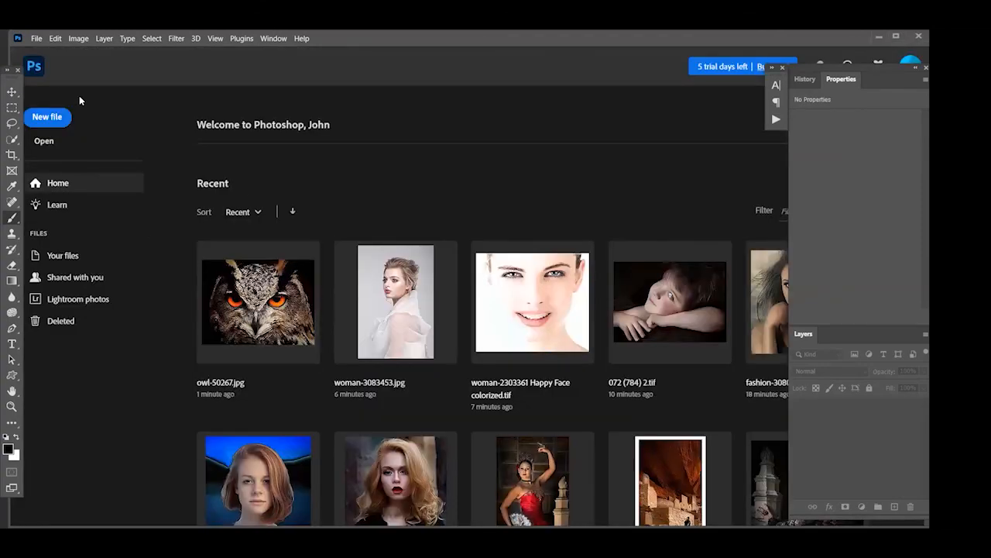
{"action": "left_click", "coordinate": [37, 39]}
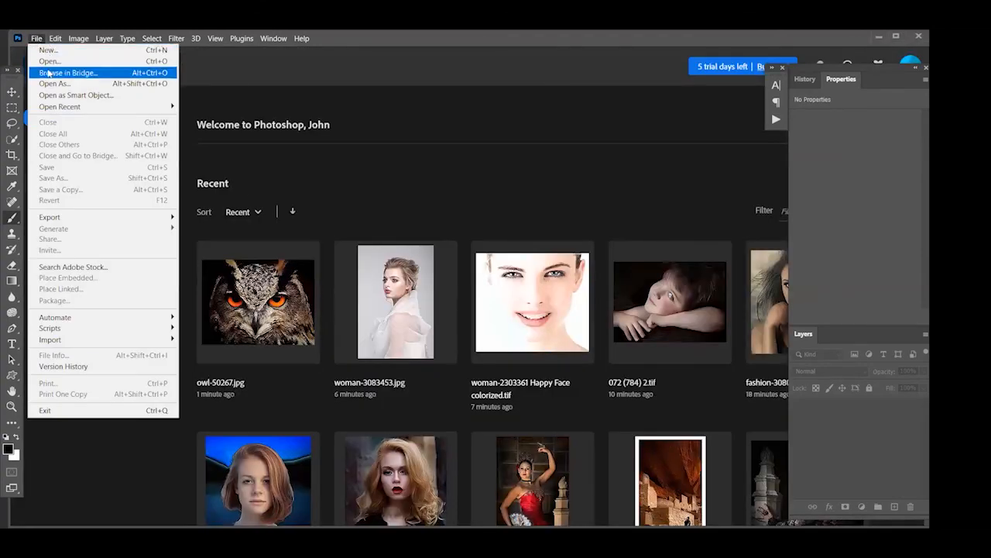
{"action": "left_click", "coordinate": [51, 65]}
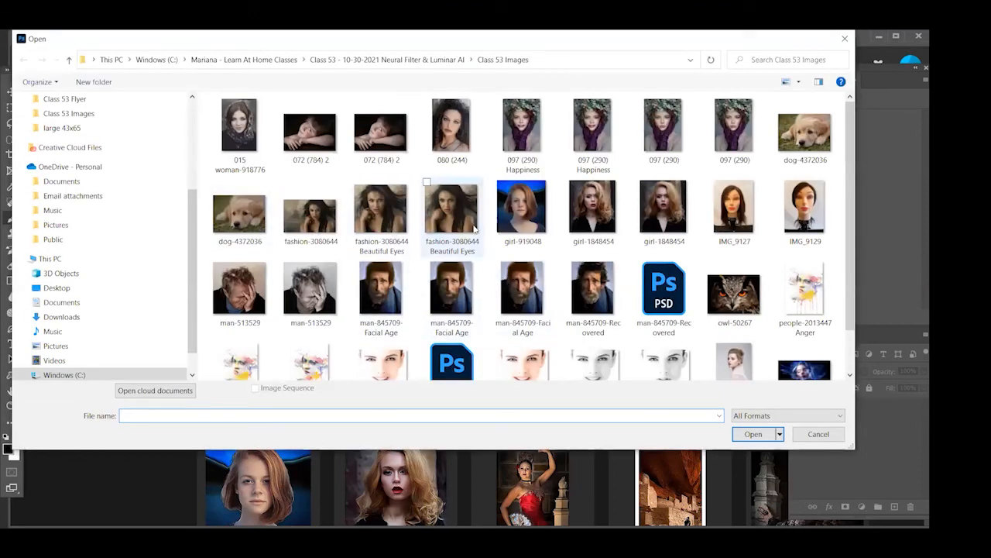
{"action": "scroll", "coordinate": [538, 226], "scroll_direction": "down", "scroll_amount": 1}
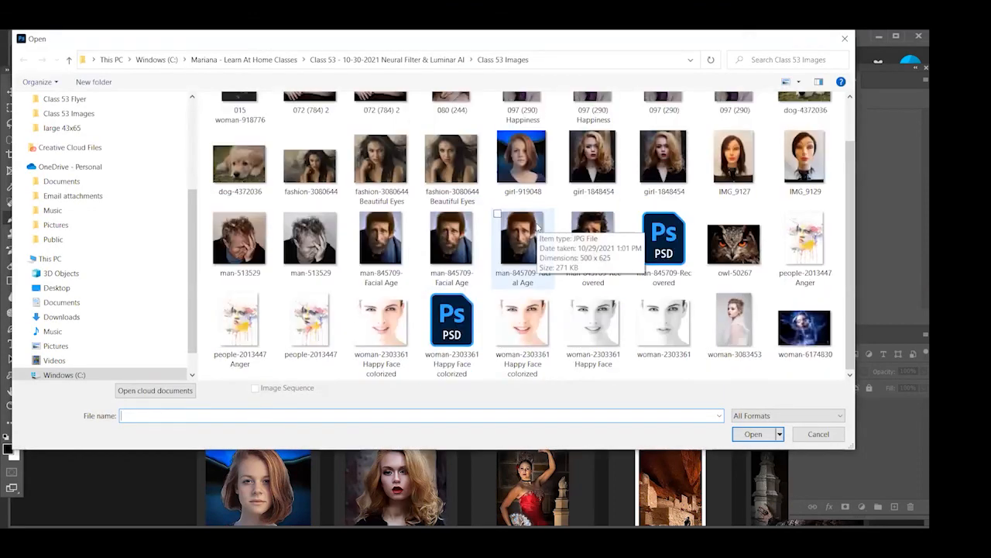
{"action": "left_click", "coordinate": [744, 247]}
{"action": "left_click", "coordinate": [768, 436]}
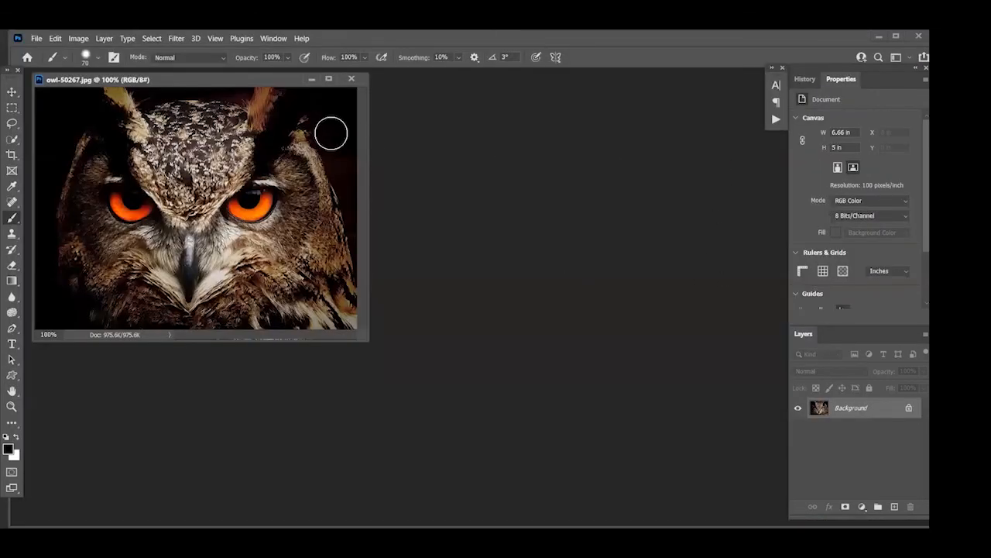
Enable the Colorize neural filter on the owl image and check whether Skin Smoothing and Smart Portrait are available
{"action": "left_click", "coordinate": [175, 39]}
{"action": "left_click", "coordinate": [194, 83]}
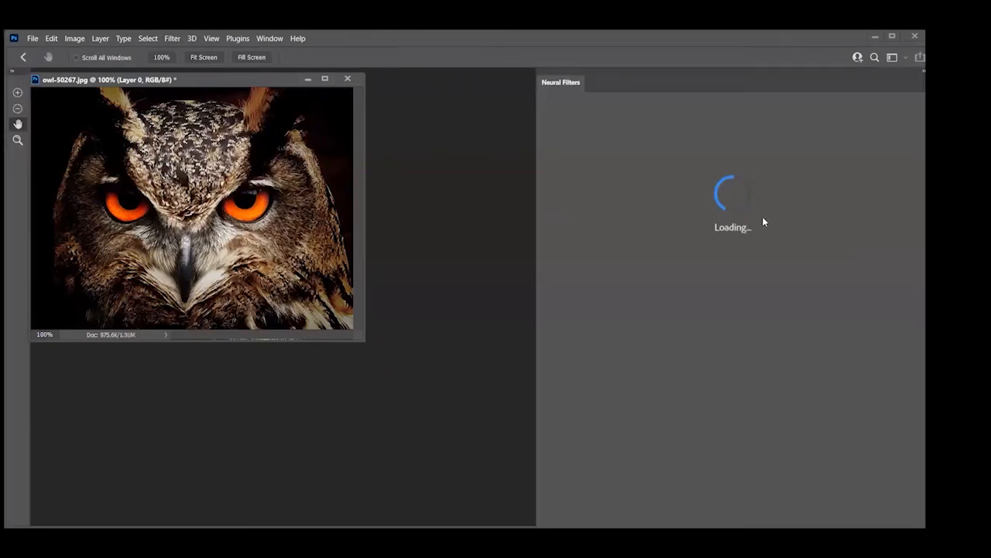
{"action": "left_click", "coordinate": [636, 166]}
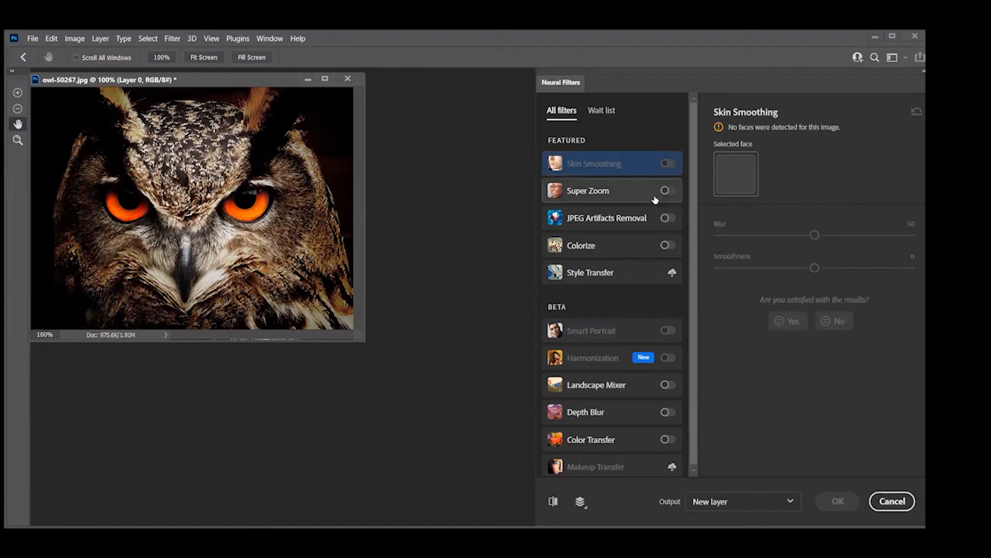
{"action": "left_click", "coordinate": [663, 245]}
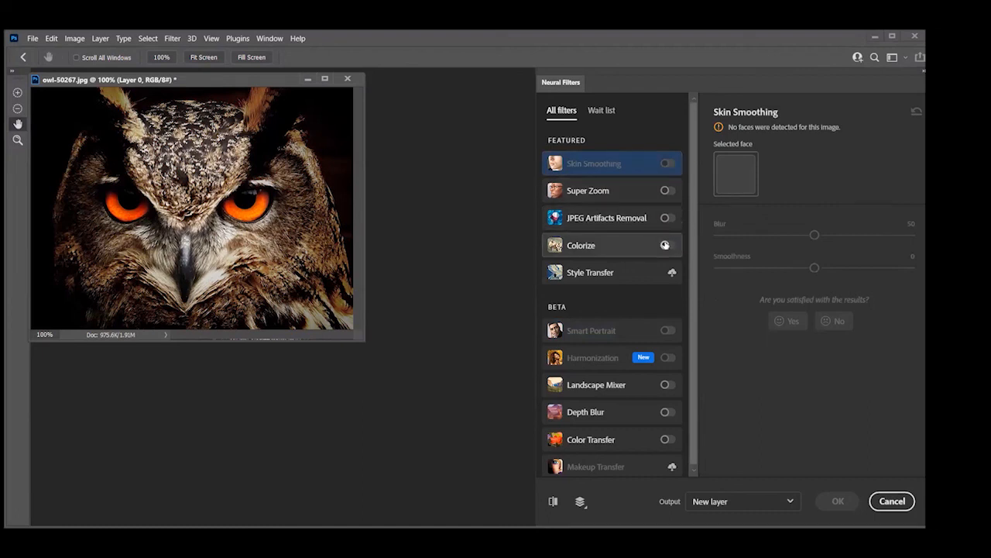
{"action": "left_click", "coordinate": [668, 170]}
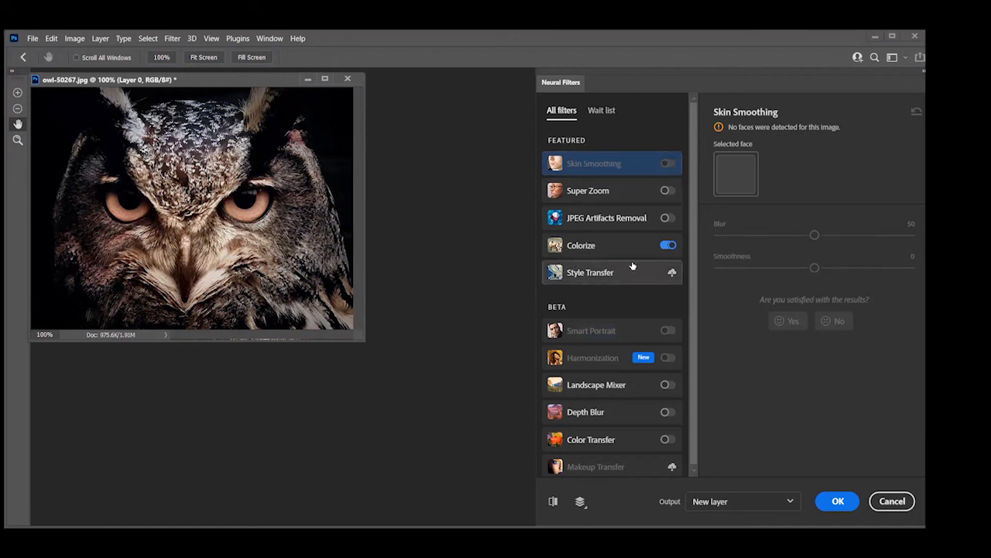
{"action": "left_click", "coordinate": [660, 334]}
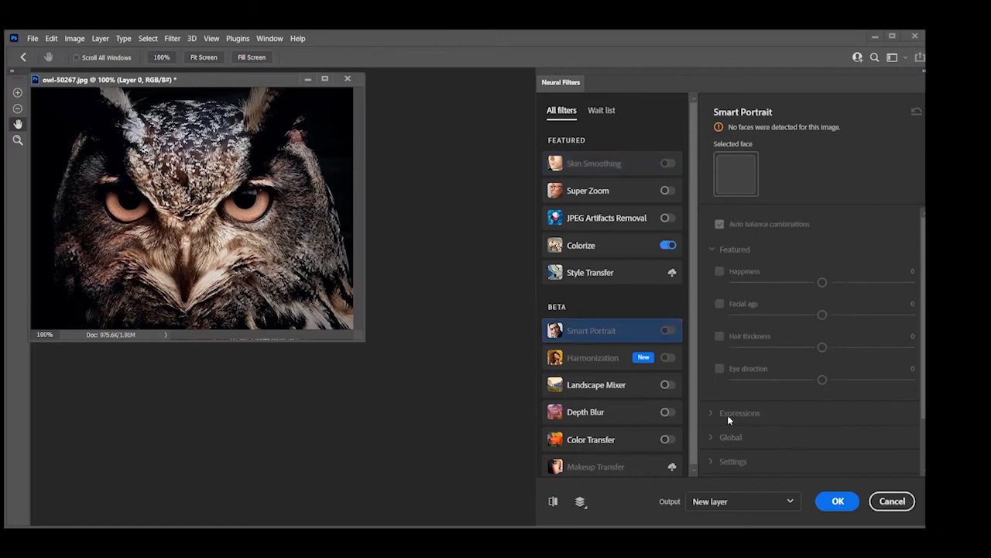
Enable Super Zoom with Enhance face details on the owl image and compare the preview with the original
{"action": "left_click", "coordinate": [665, 194]}
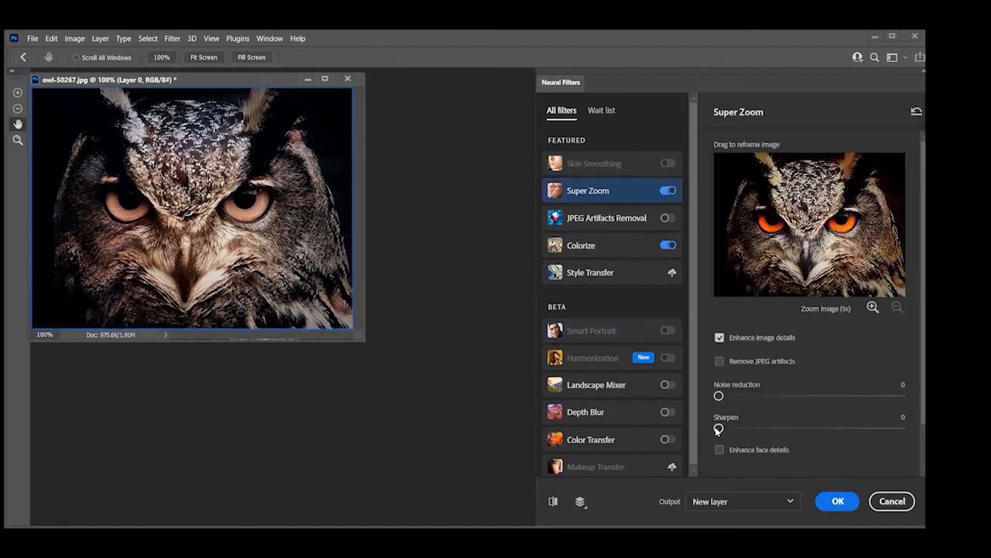
{"action": "scroll", "coordinate": [791, 367], "scroll_direction": "down", "scroll_amount": 1}
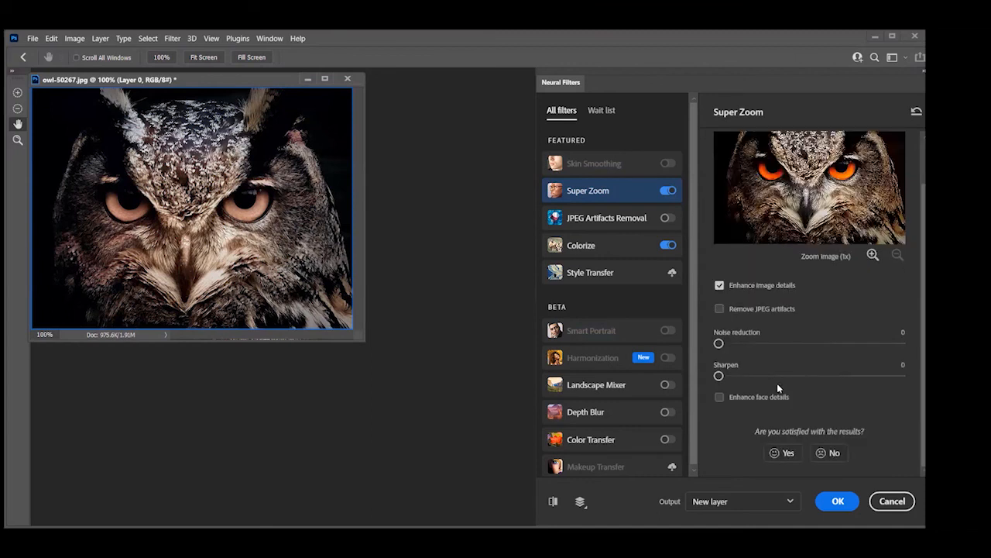
{"action": "left_click", "coordinate": [720, 398]}
{"action": "left_click", "coordinate": [553, 501]}
{"action": "left_click", "coordinate": [553, 501]}
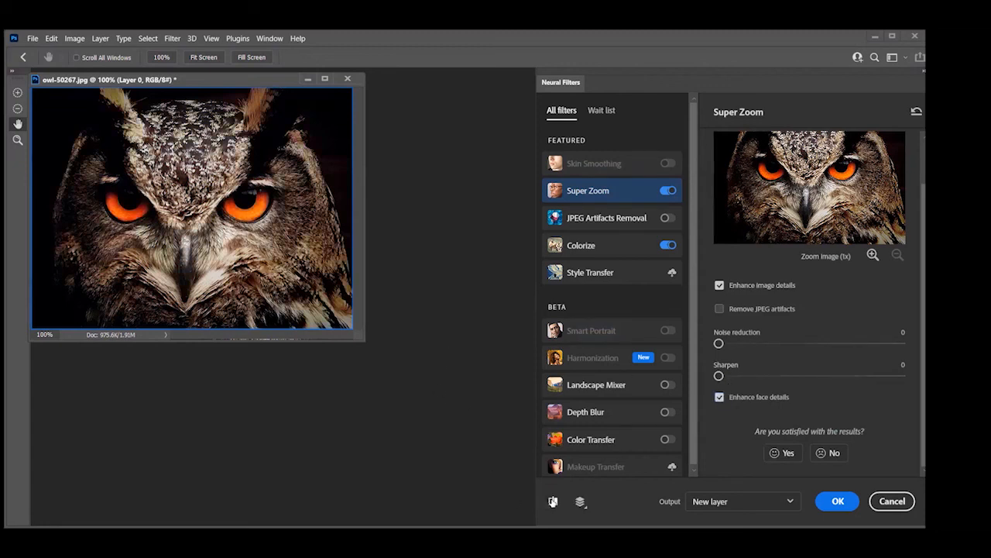
Turn on Remove JPEG artifacts for Super Zoom, toggle Enhance image details off and on, and set Noise reduction to 15
{"action": "left_click", "coordinate": [720, 311]}
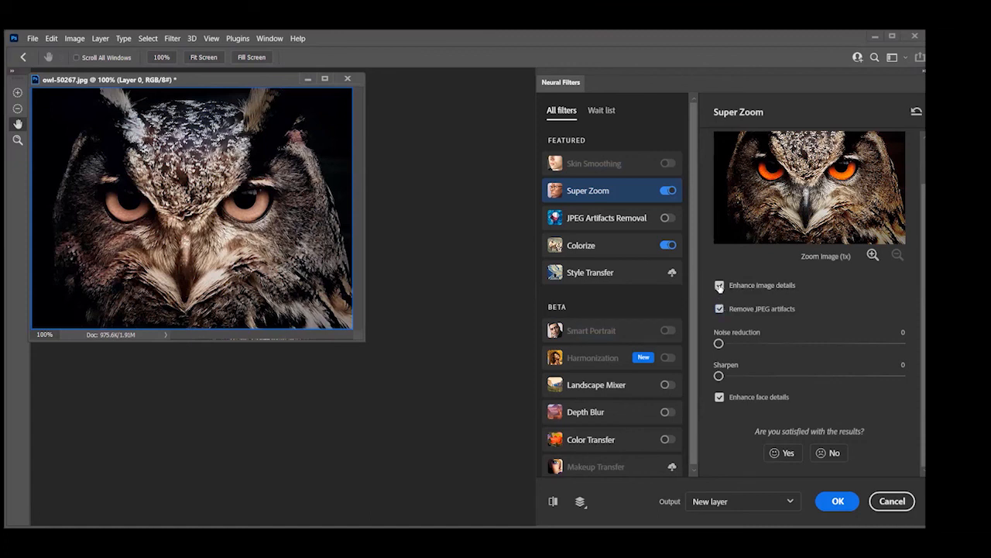
{"action": "left_click", "coordinate": [720, 286]}
{"action": "left_click", "coordinate": [720, 286]}
{"action": "left_click_drag", "start_coordinate": [719, 344], "coordinate": [809, 344]}
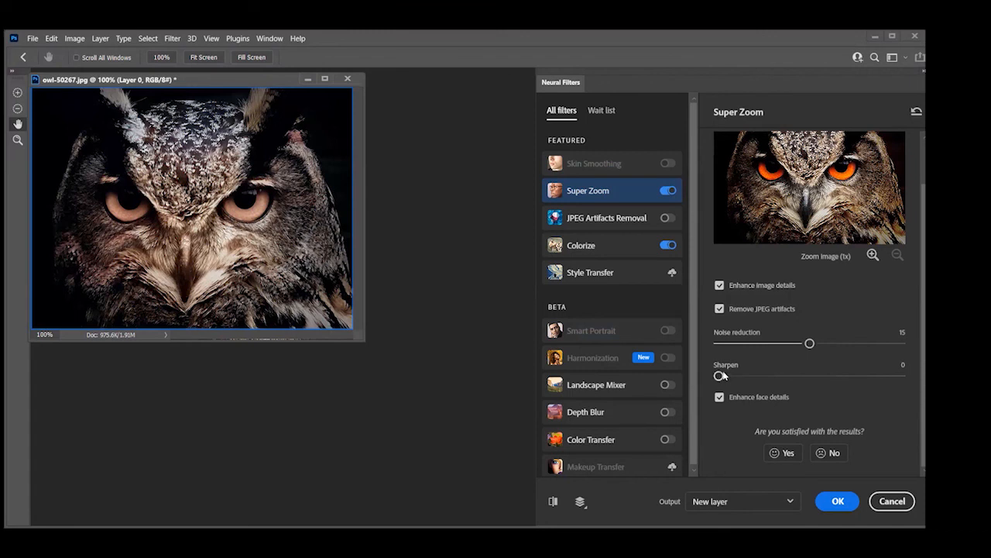
Cancel the neural filters and close the owl-50267 image
{"action": "left_click", "coordinate": [892, 502]}
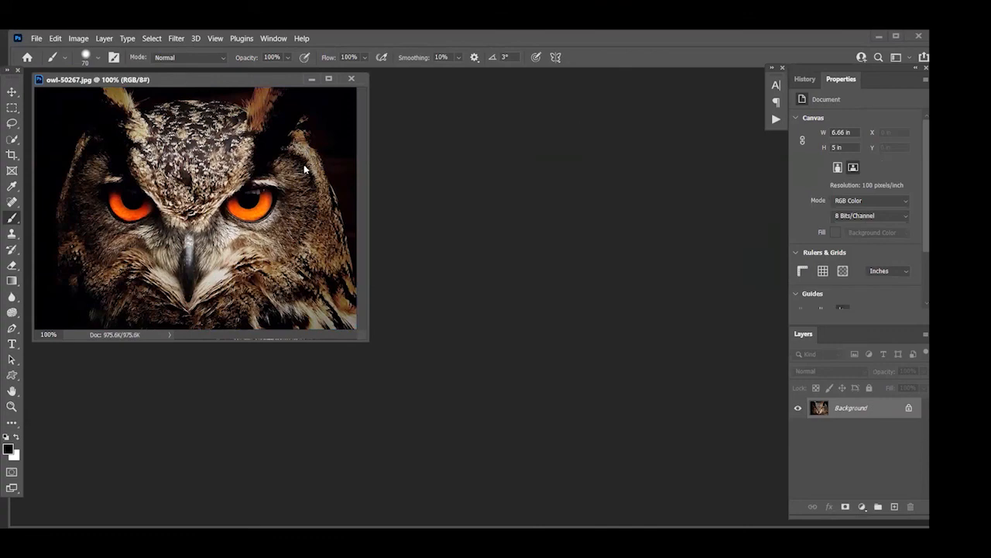
{"action": "left_click", "coordinate": [478, 166]}
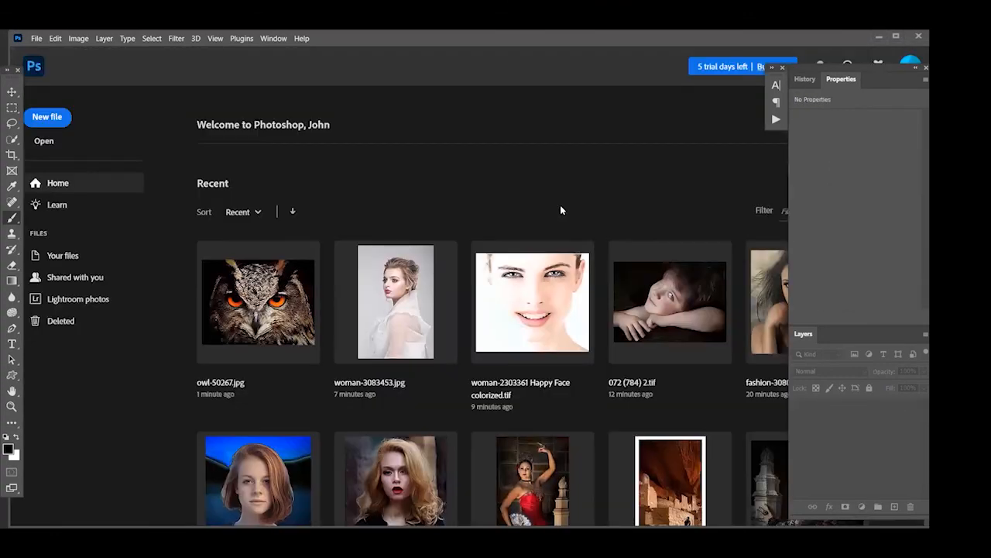